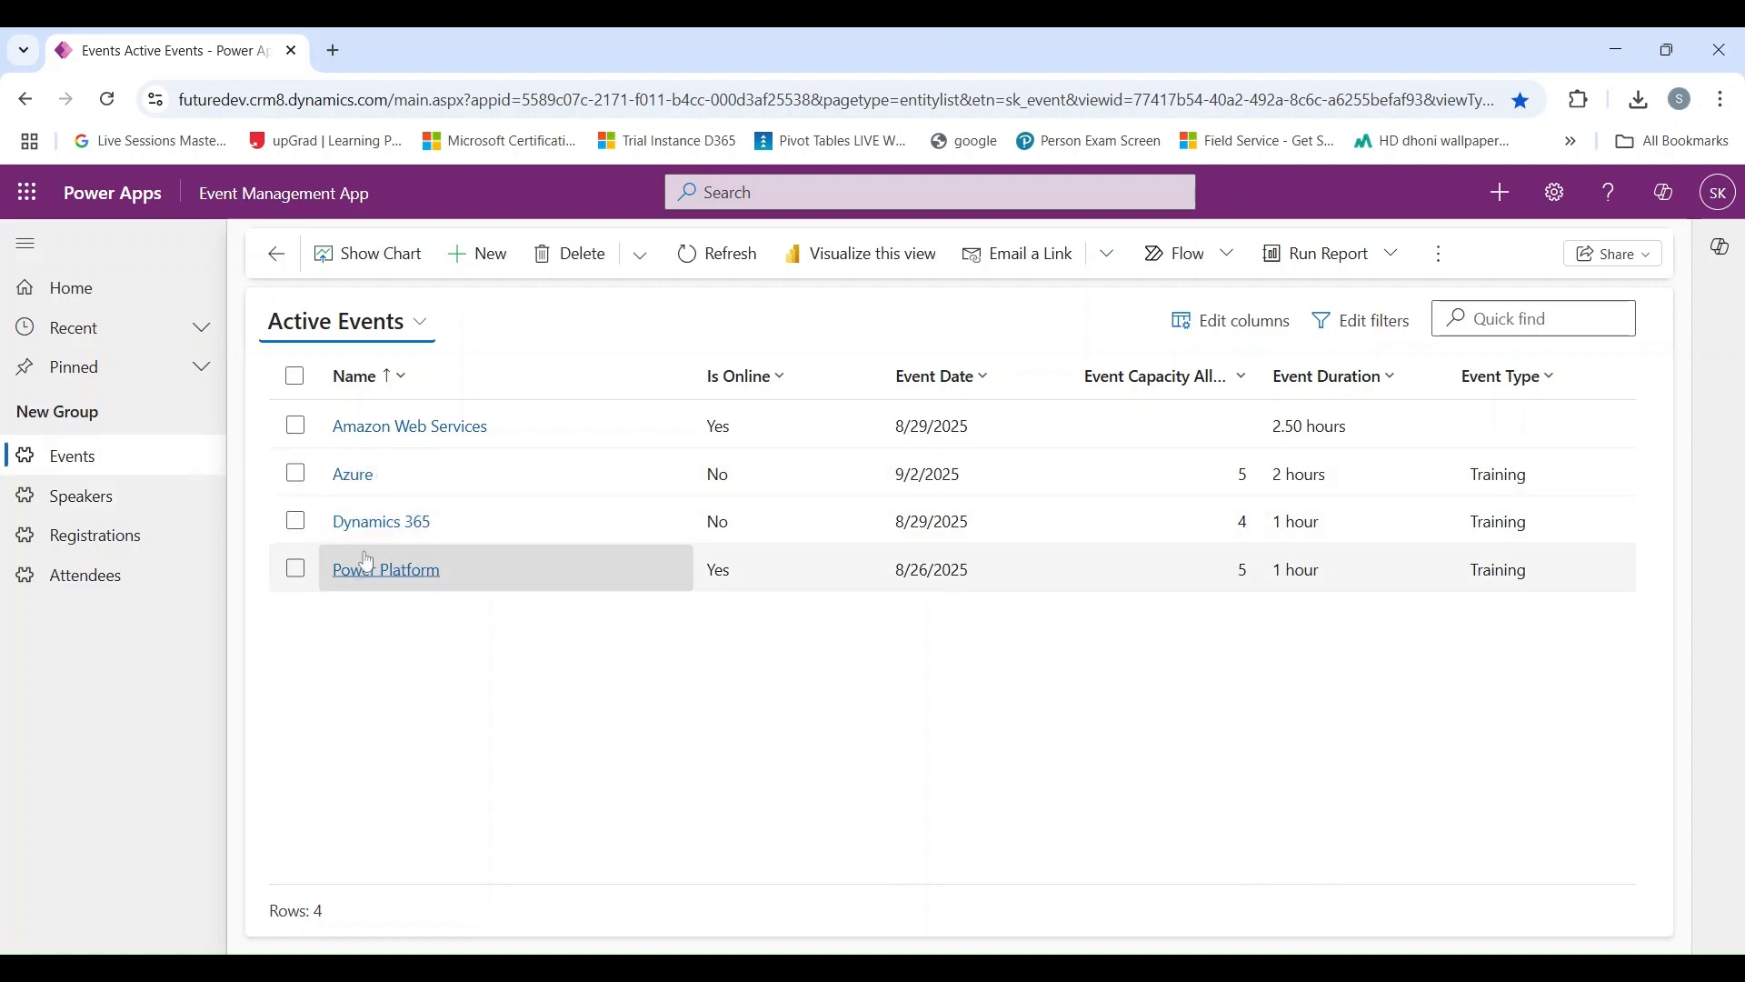
Step: Open the Dynamics 365 event, set its Domain to Microsoft and save the record
click(356, 521)
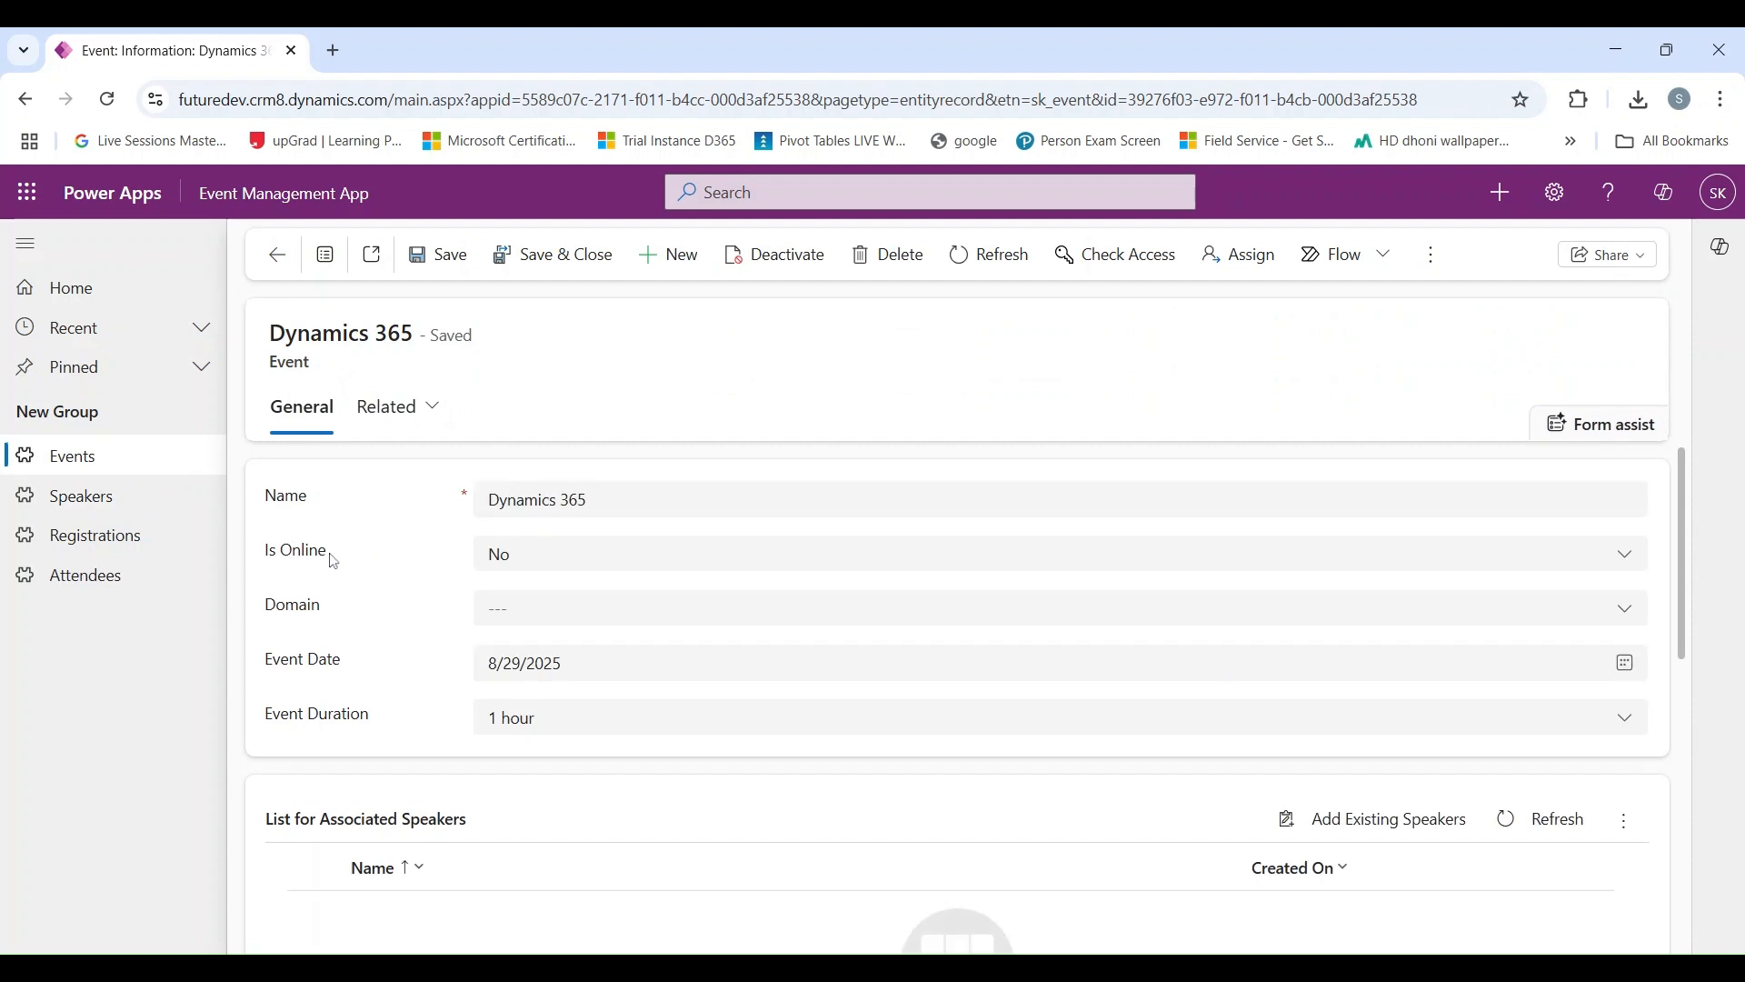
scroll(336, 627, down, 2)
scroll(393, 666, down, 2)
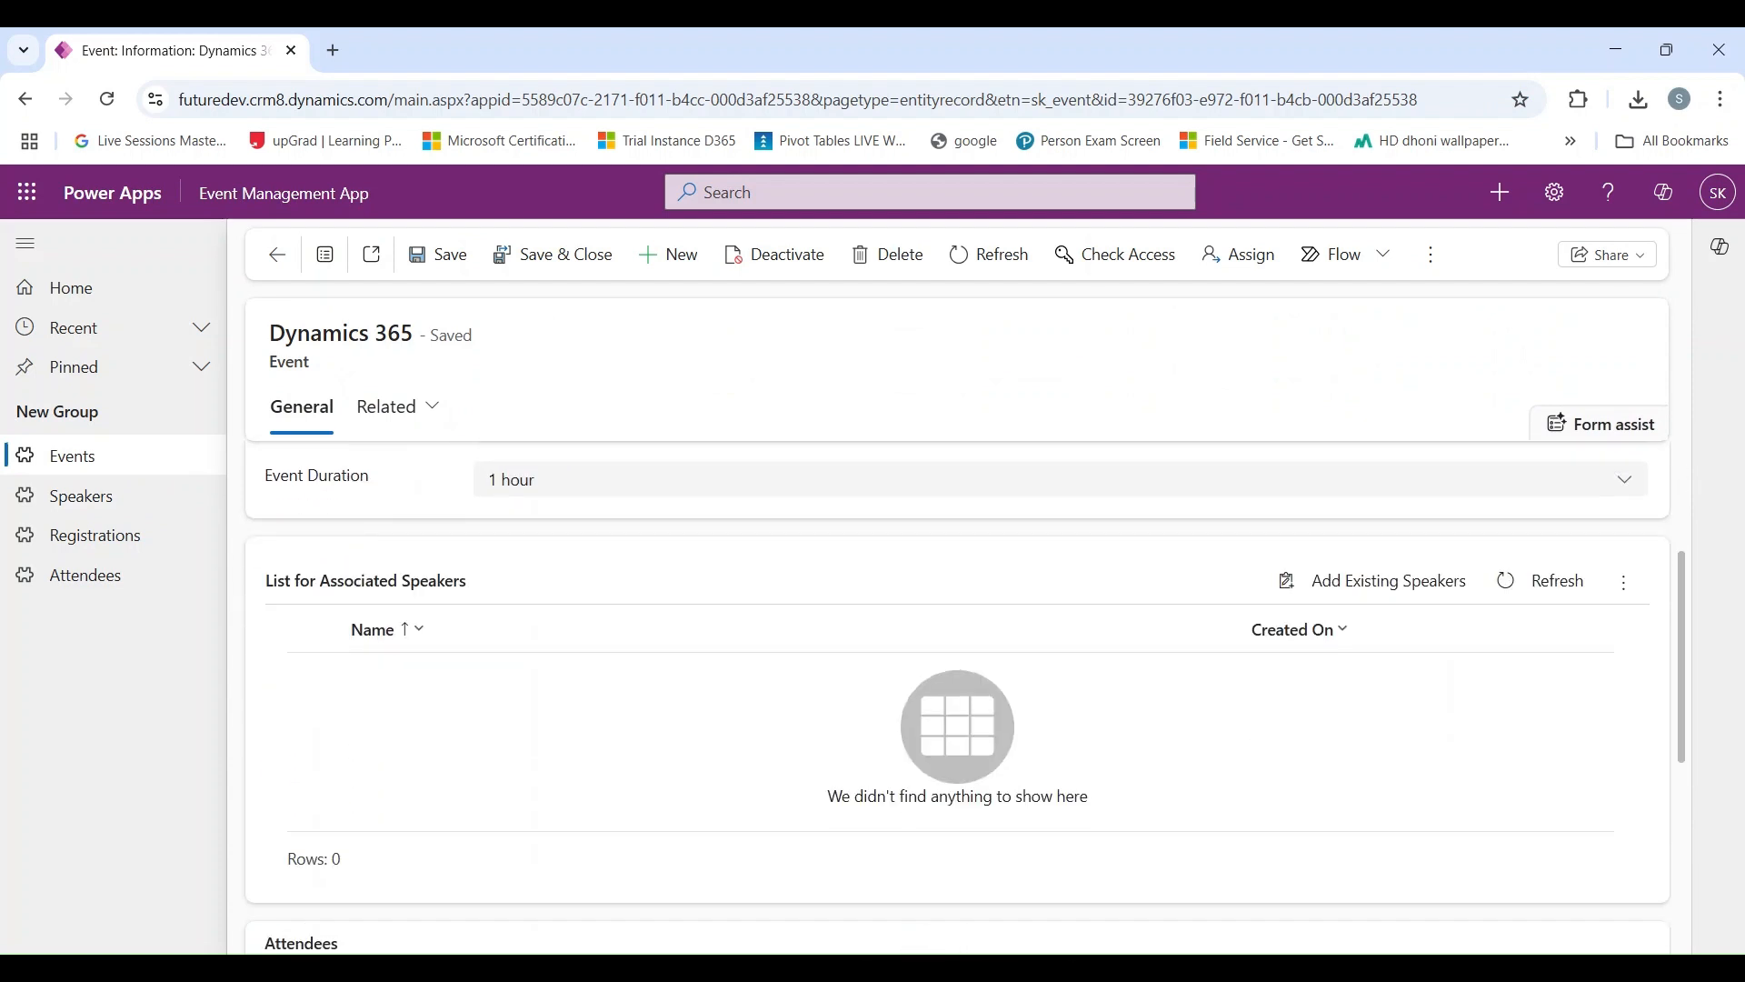
scroll(347, 681, down, 1)
scroll(347, 682, up, 1)
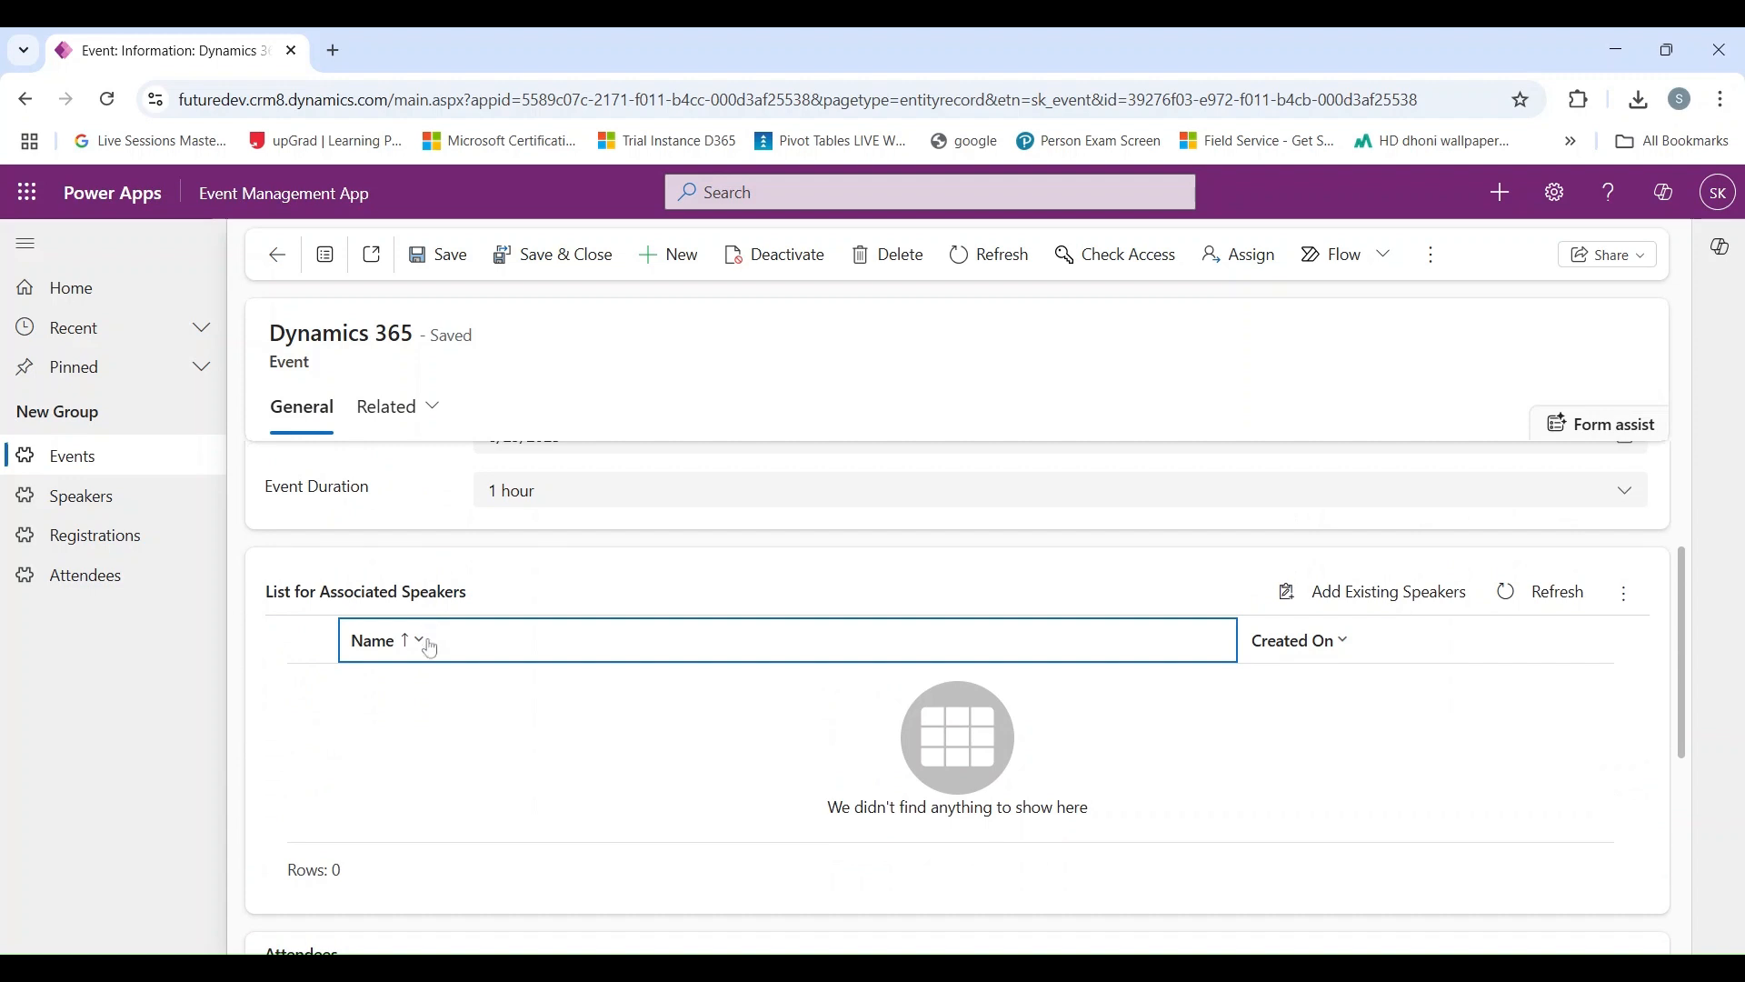
scroll(429, 650, up, 2)
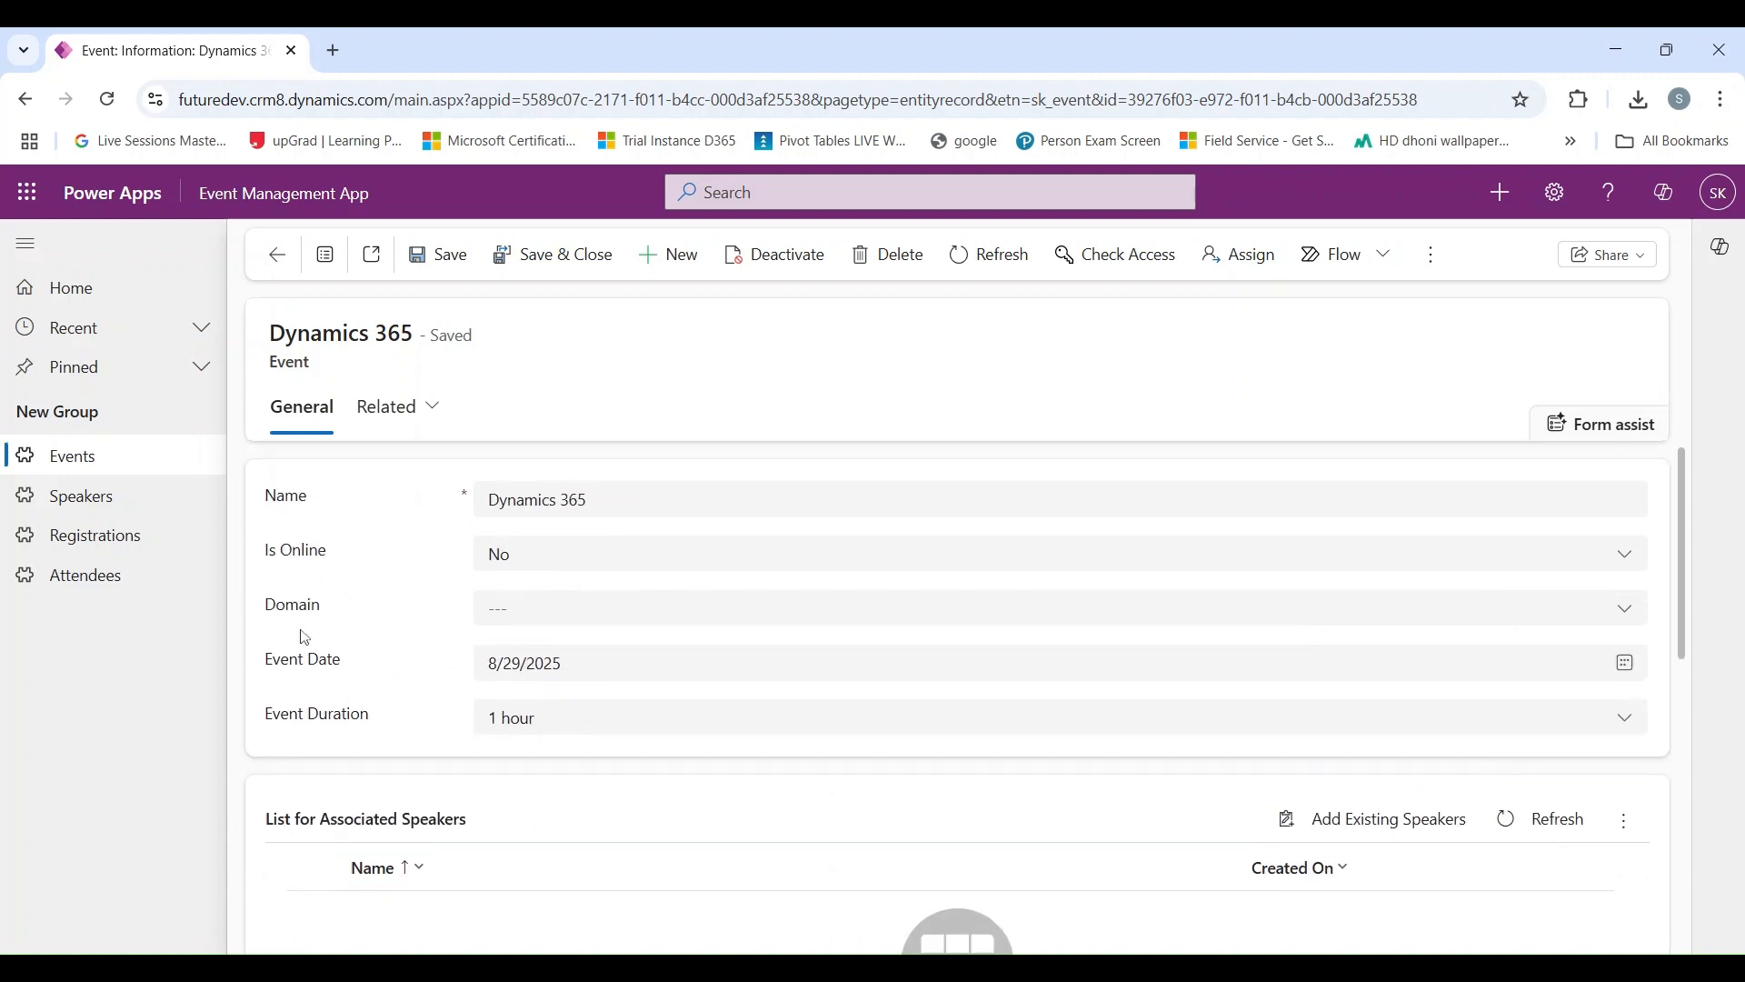
click(534, 625)
click(543, 689)
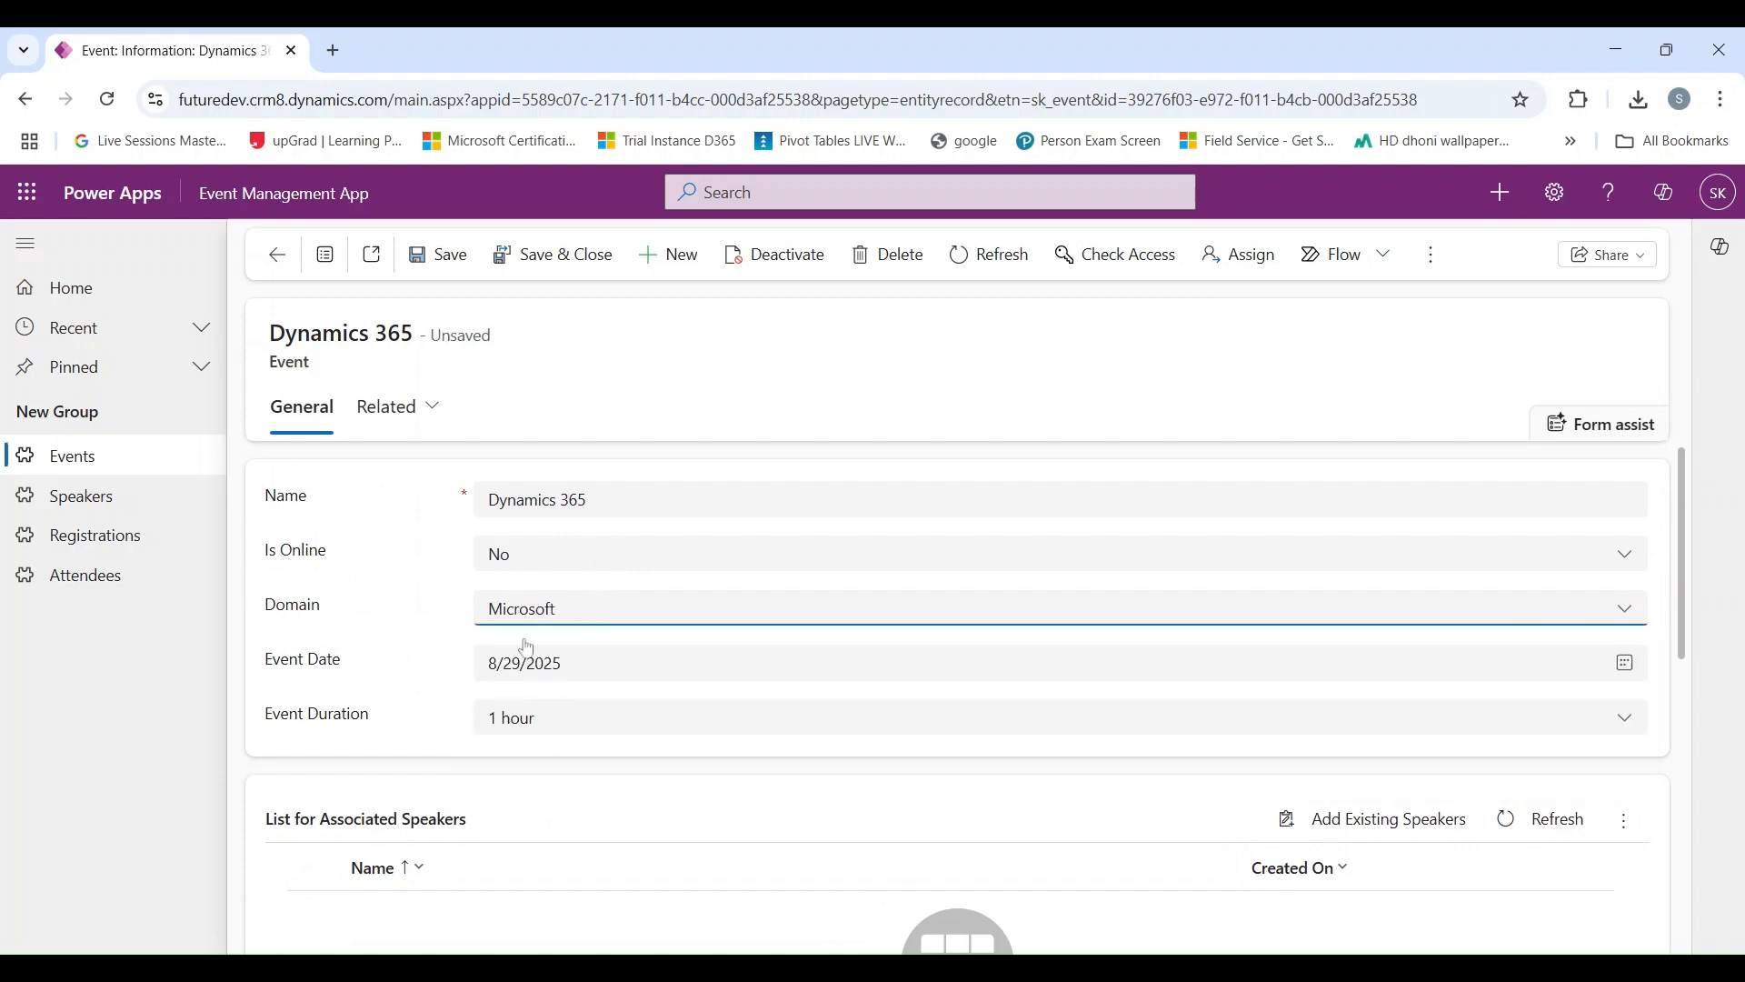
click(438, 273)
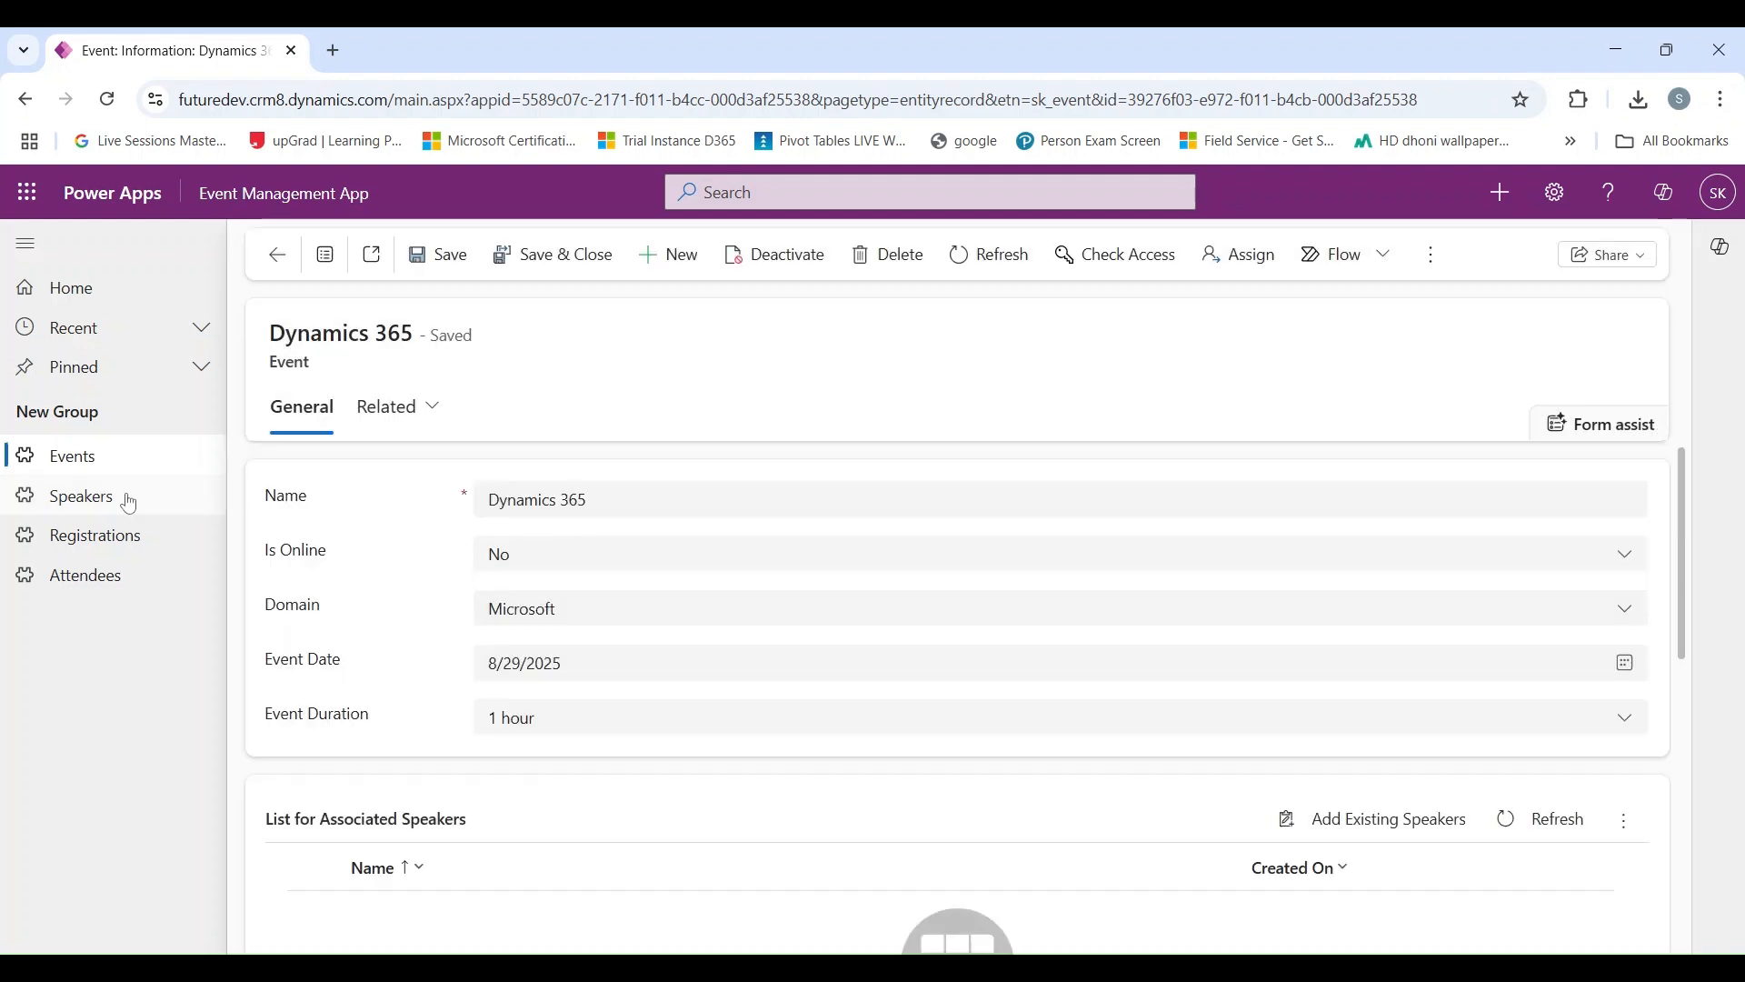
Step: Open the first speaker's record and review its domain, event availability and list of associated events
click(130, 500)
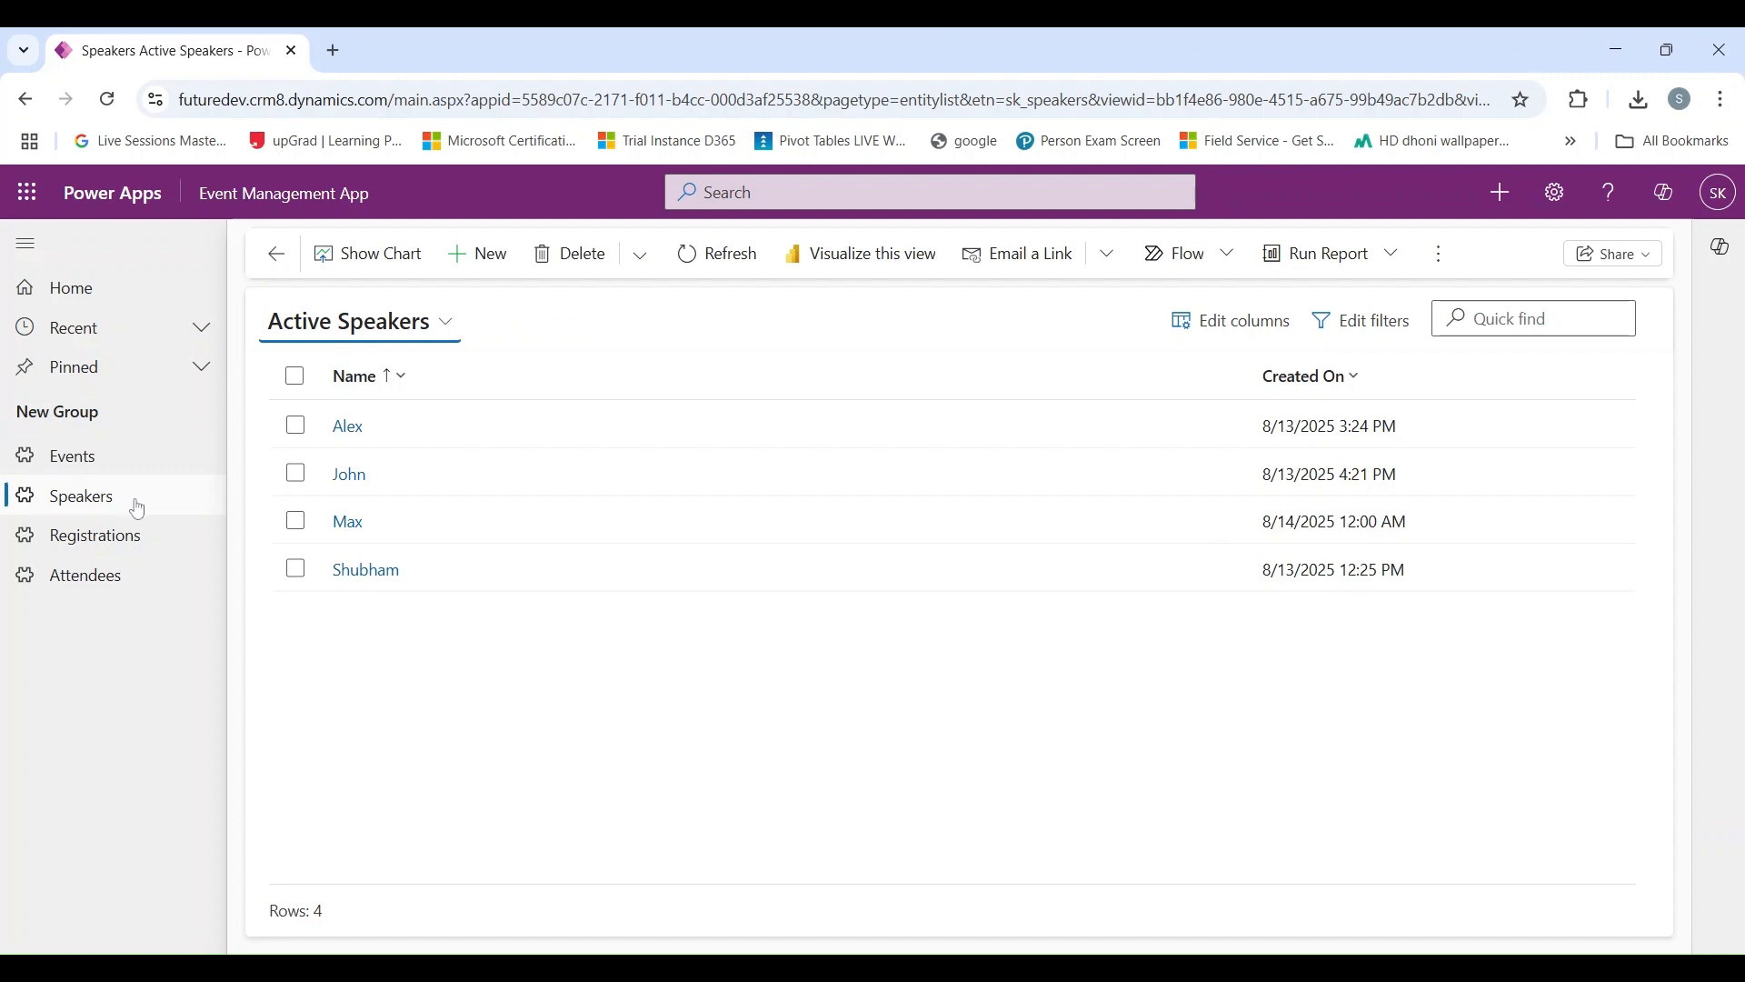
click(352, 433)
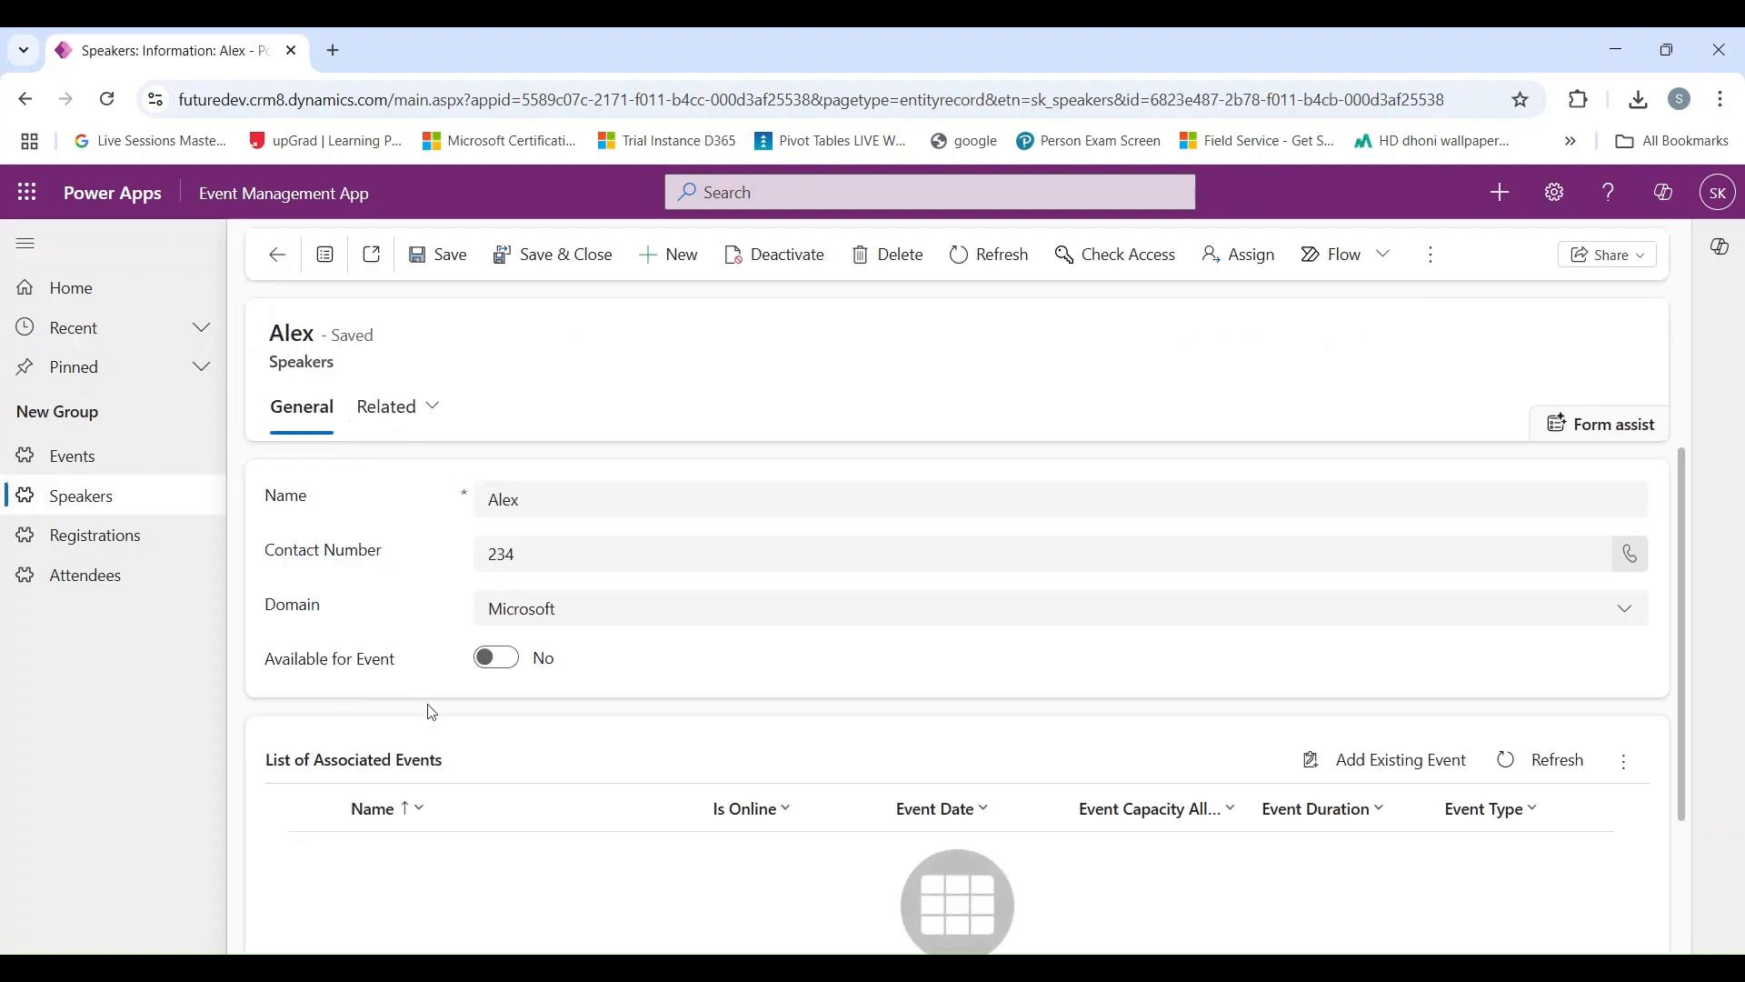
scroll(433, 713, down, 1)
scroll(377, 474, up, 1)
scroll(367, 681, down, 1)
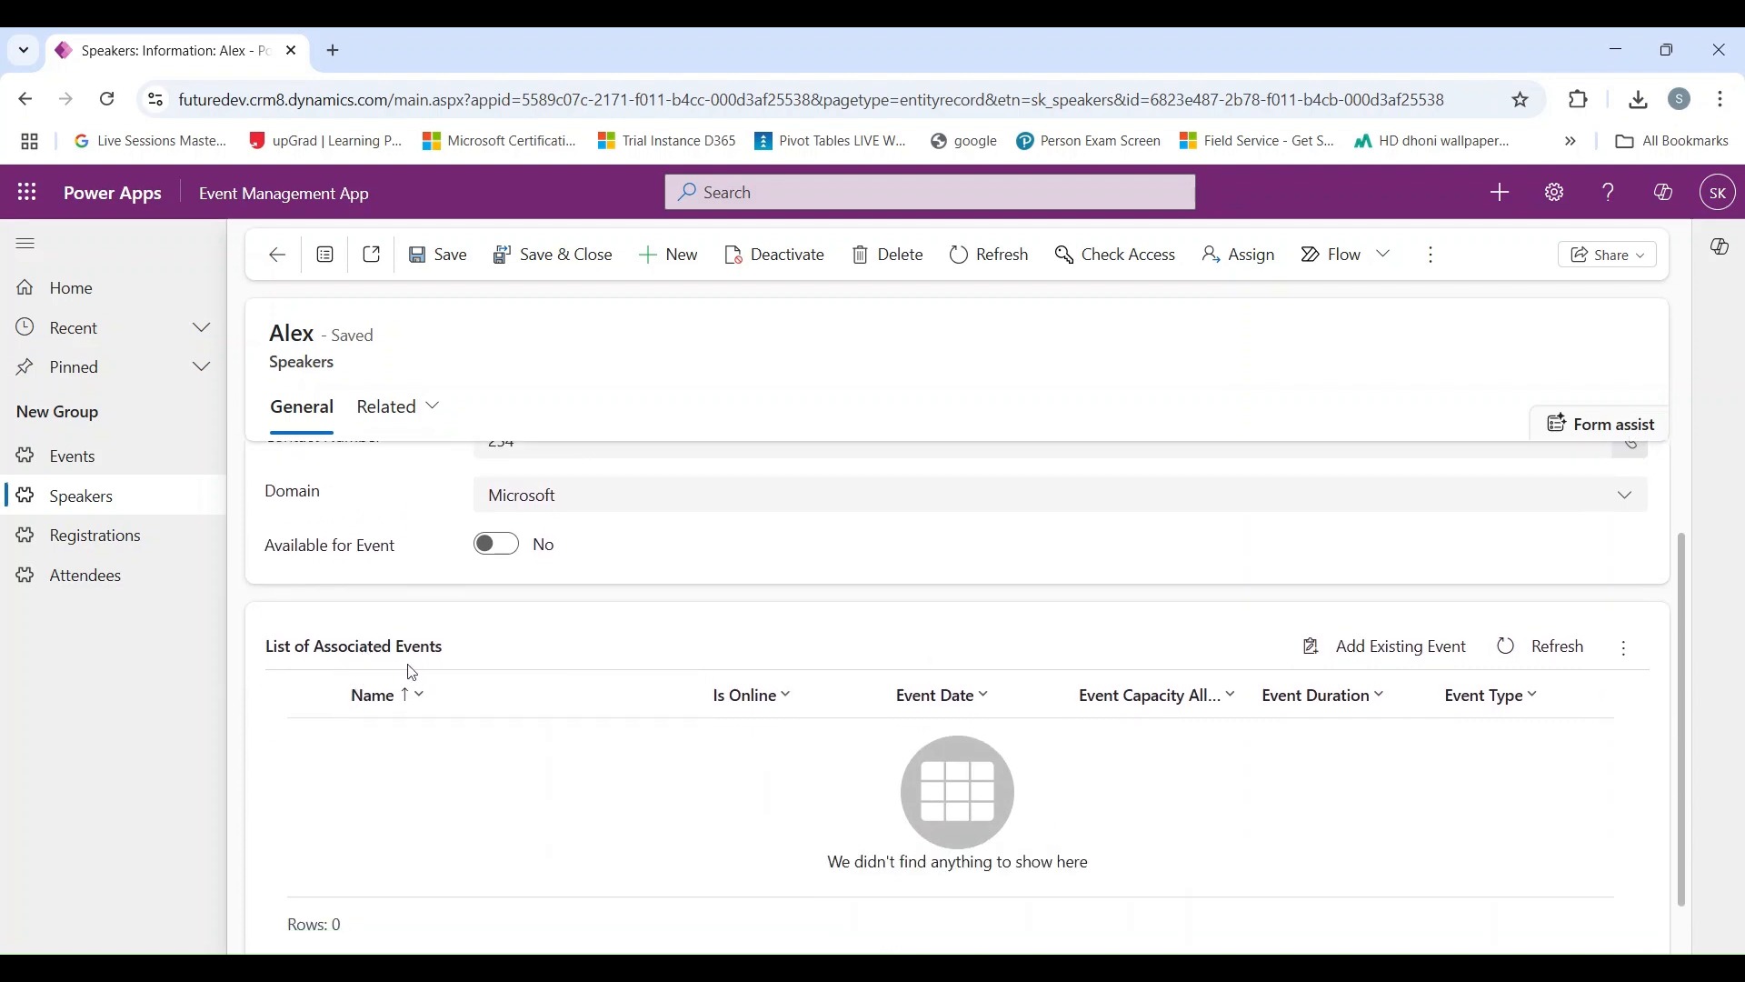
scroll(400, 675, up, 1)
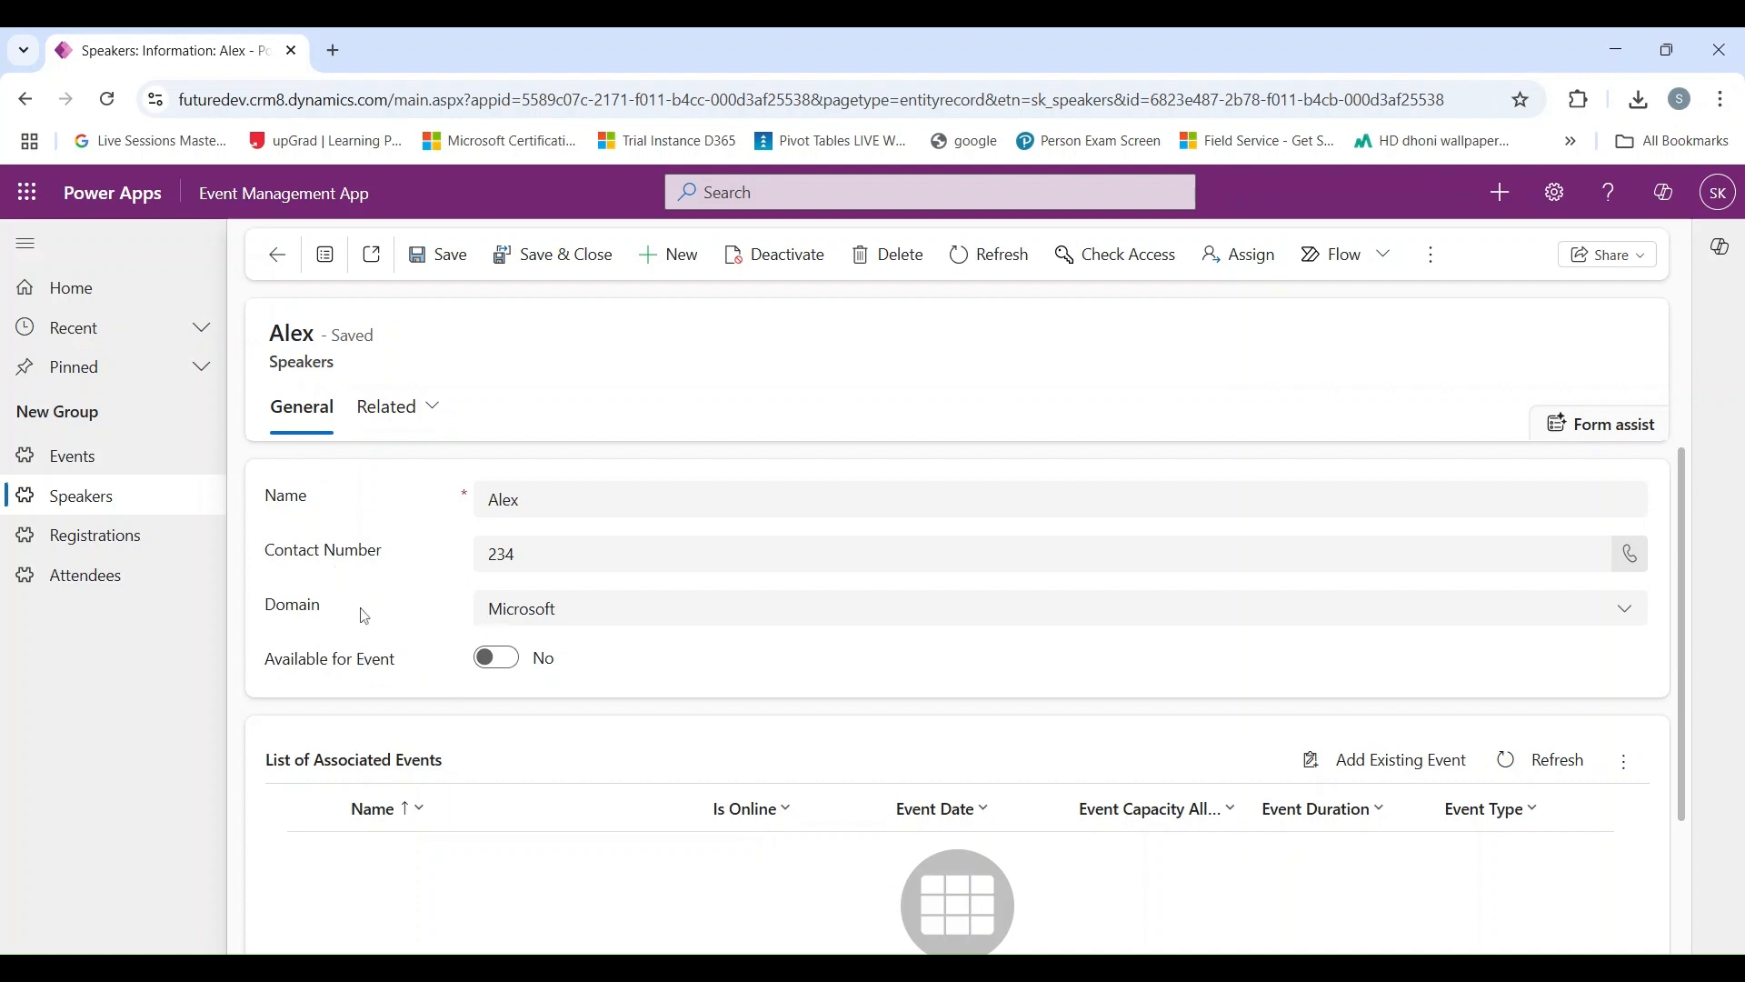
Step: Open the Dynamics 365 event and check its list of associated speakers
click(105, 474)
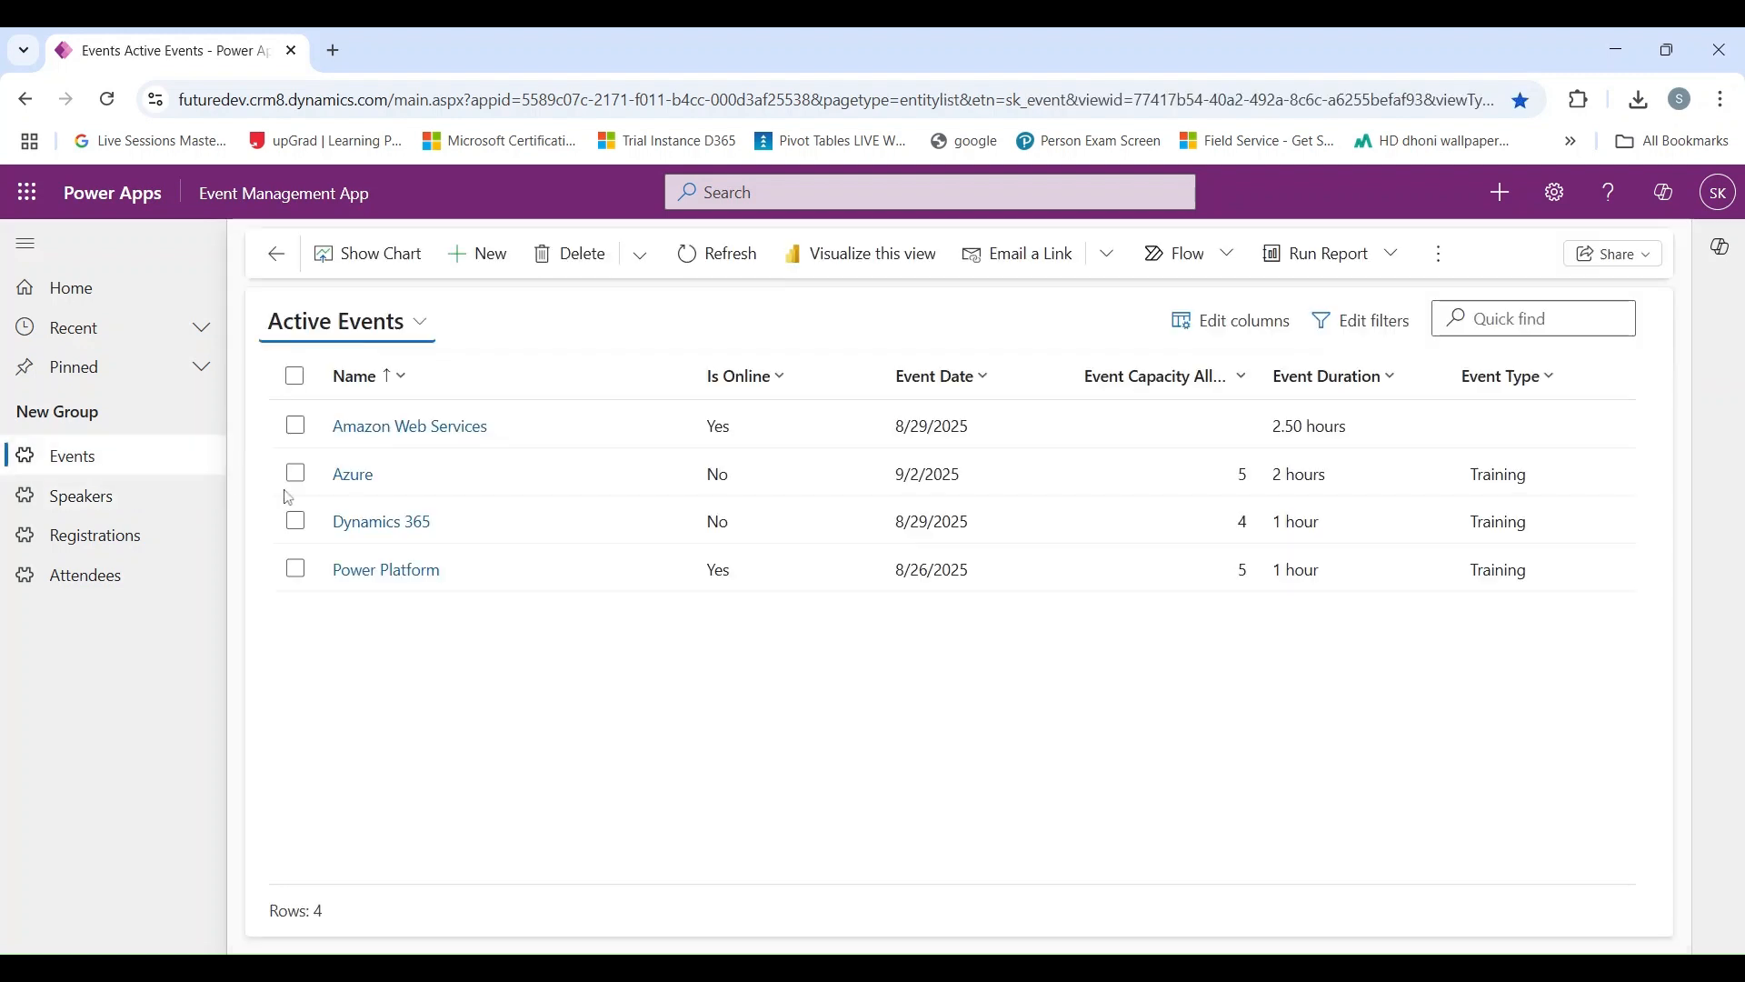
click(386, 532)
scroll(380, 605, down, 2)
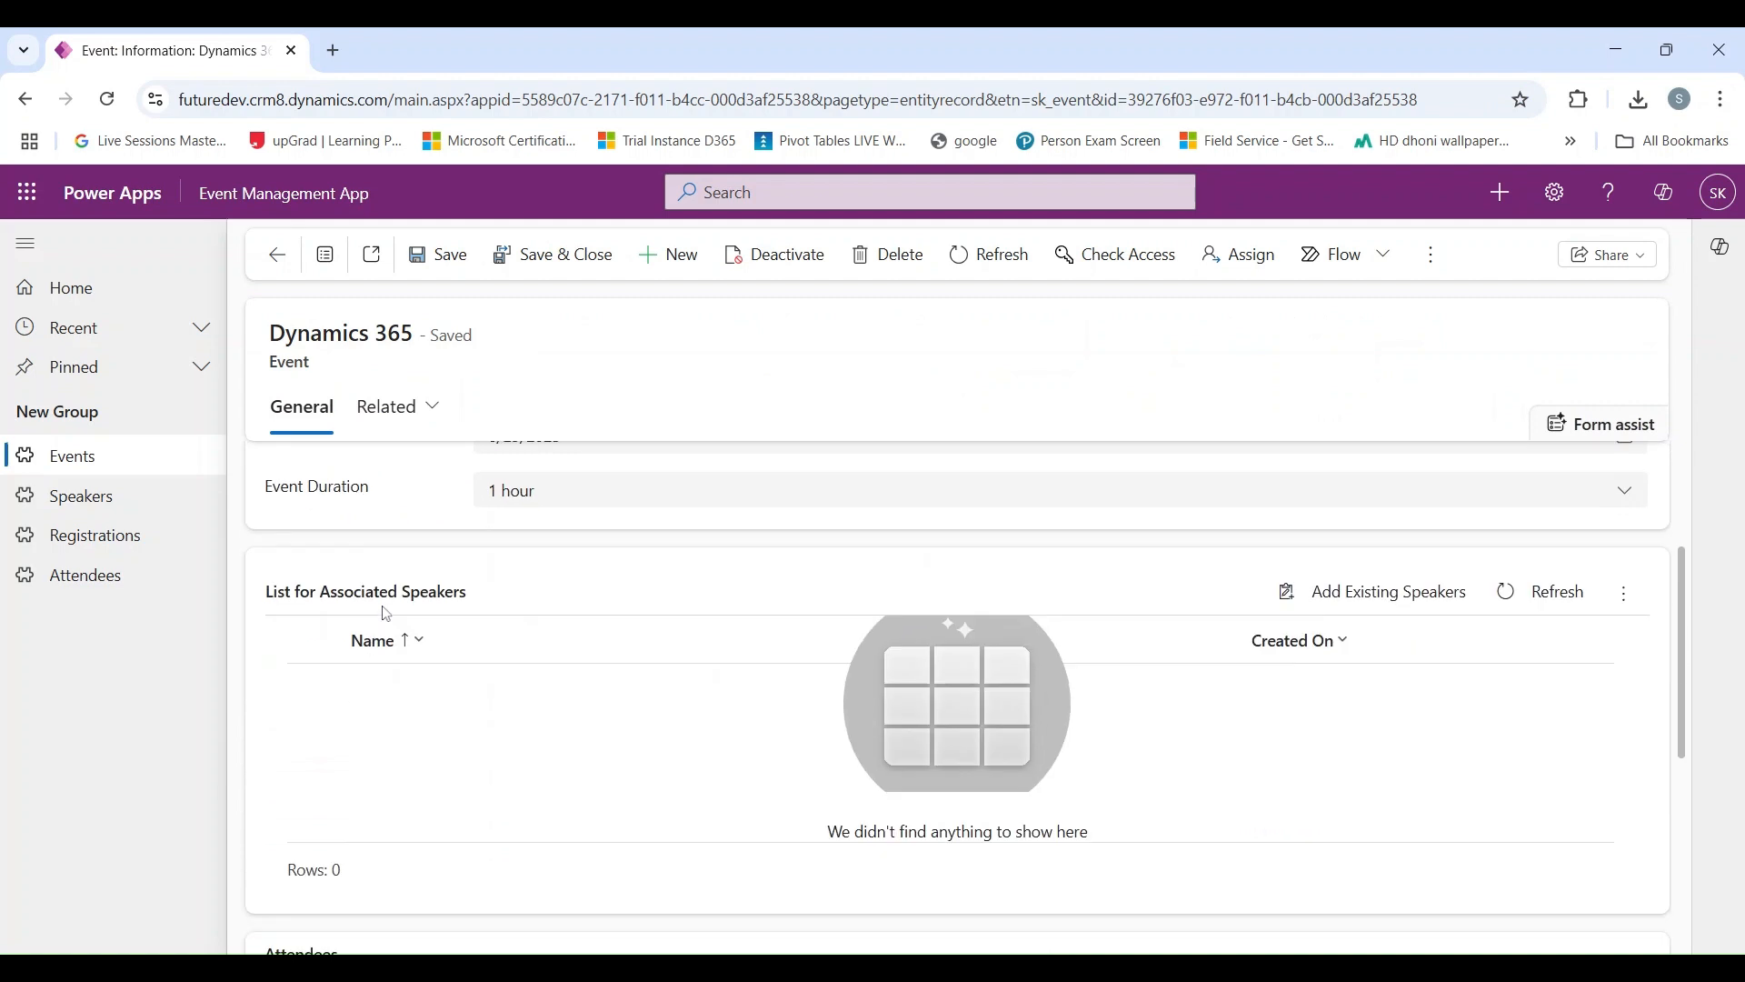
scroll(386, 614, up, 2)
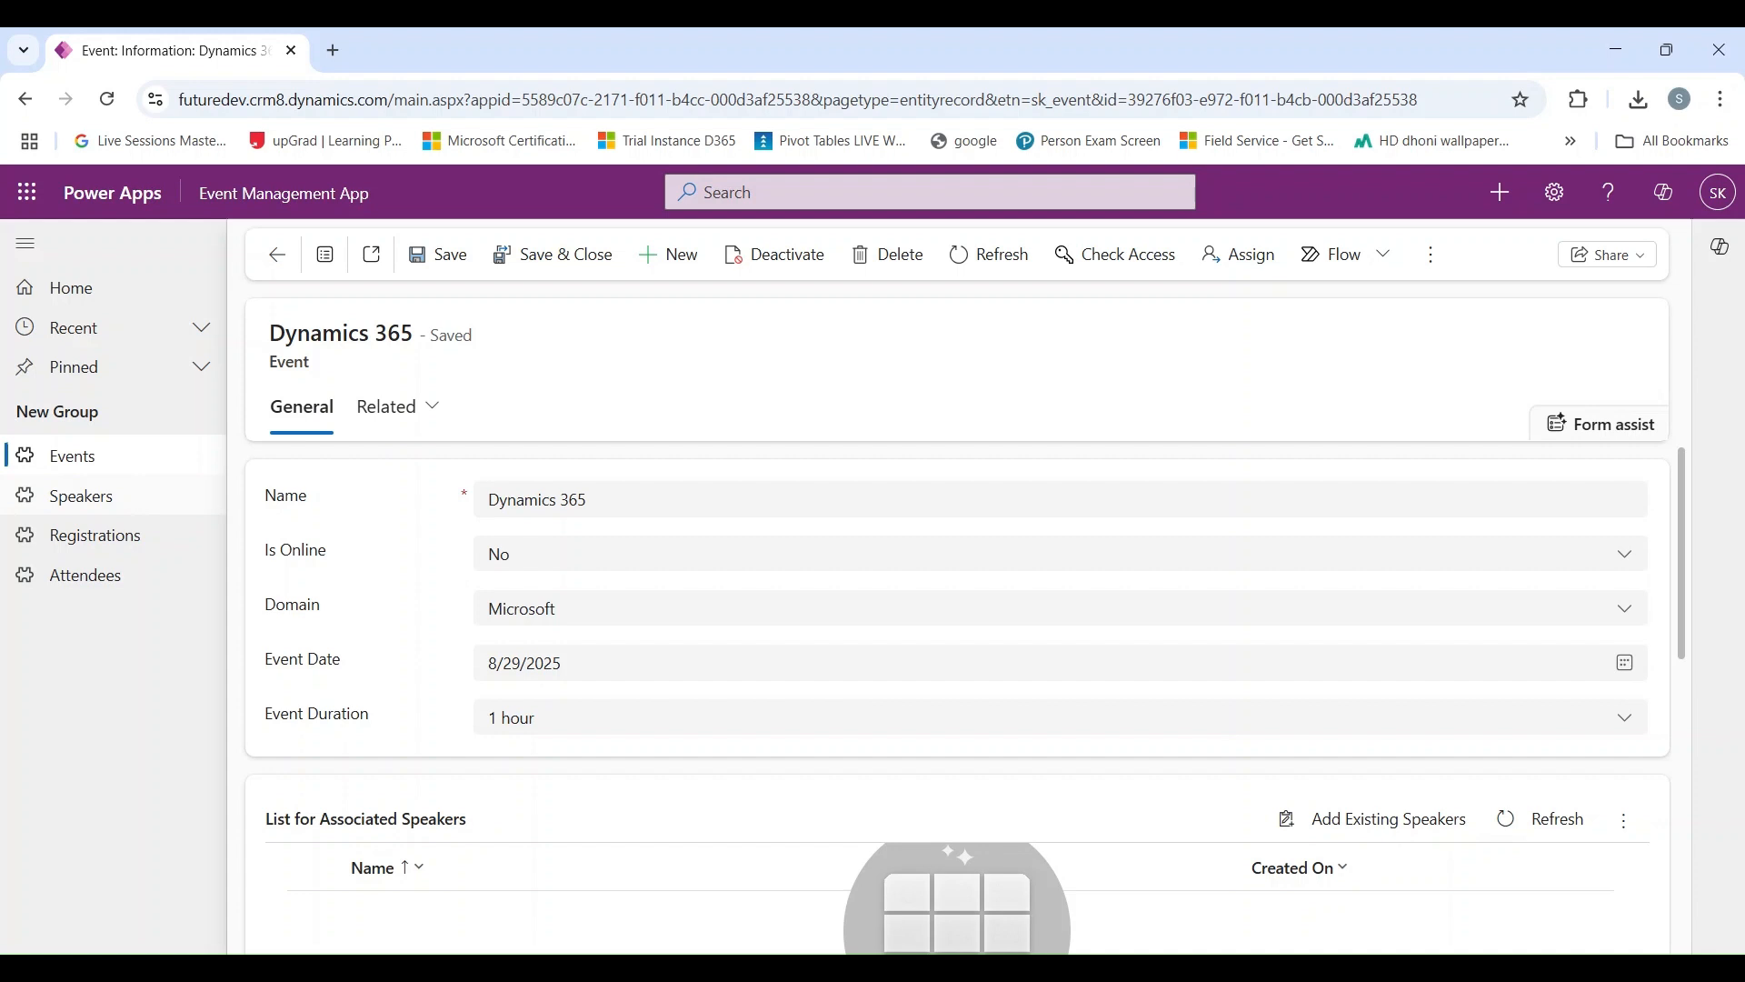
Step: Return to the first speaker's record and check the Available for Event setting and associated events
click(136, 495)
click(353, 428)
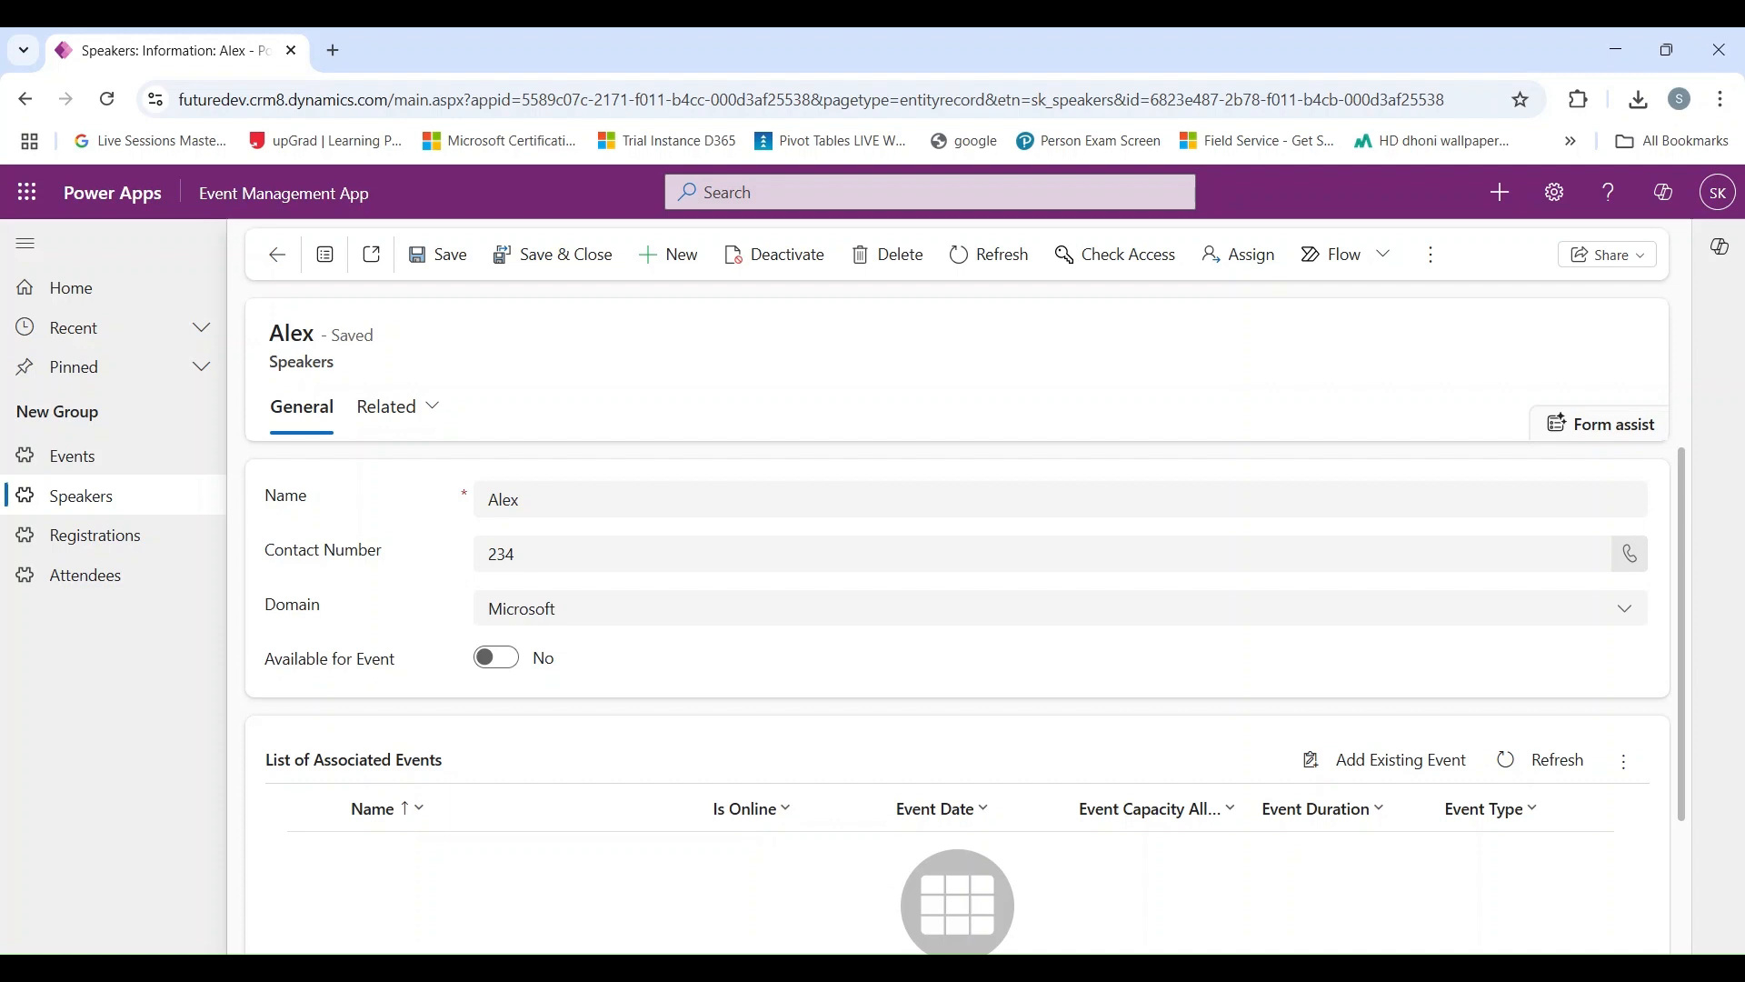
scroll(425, 672, down, 2)
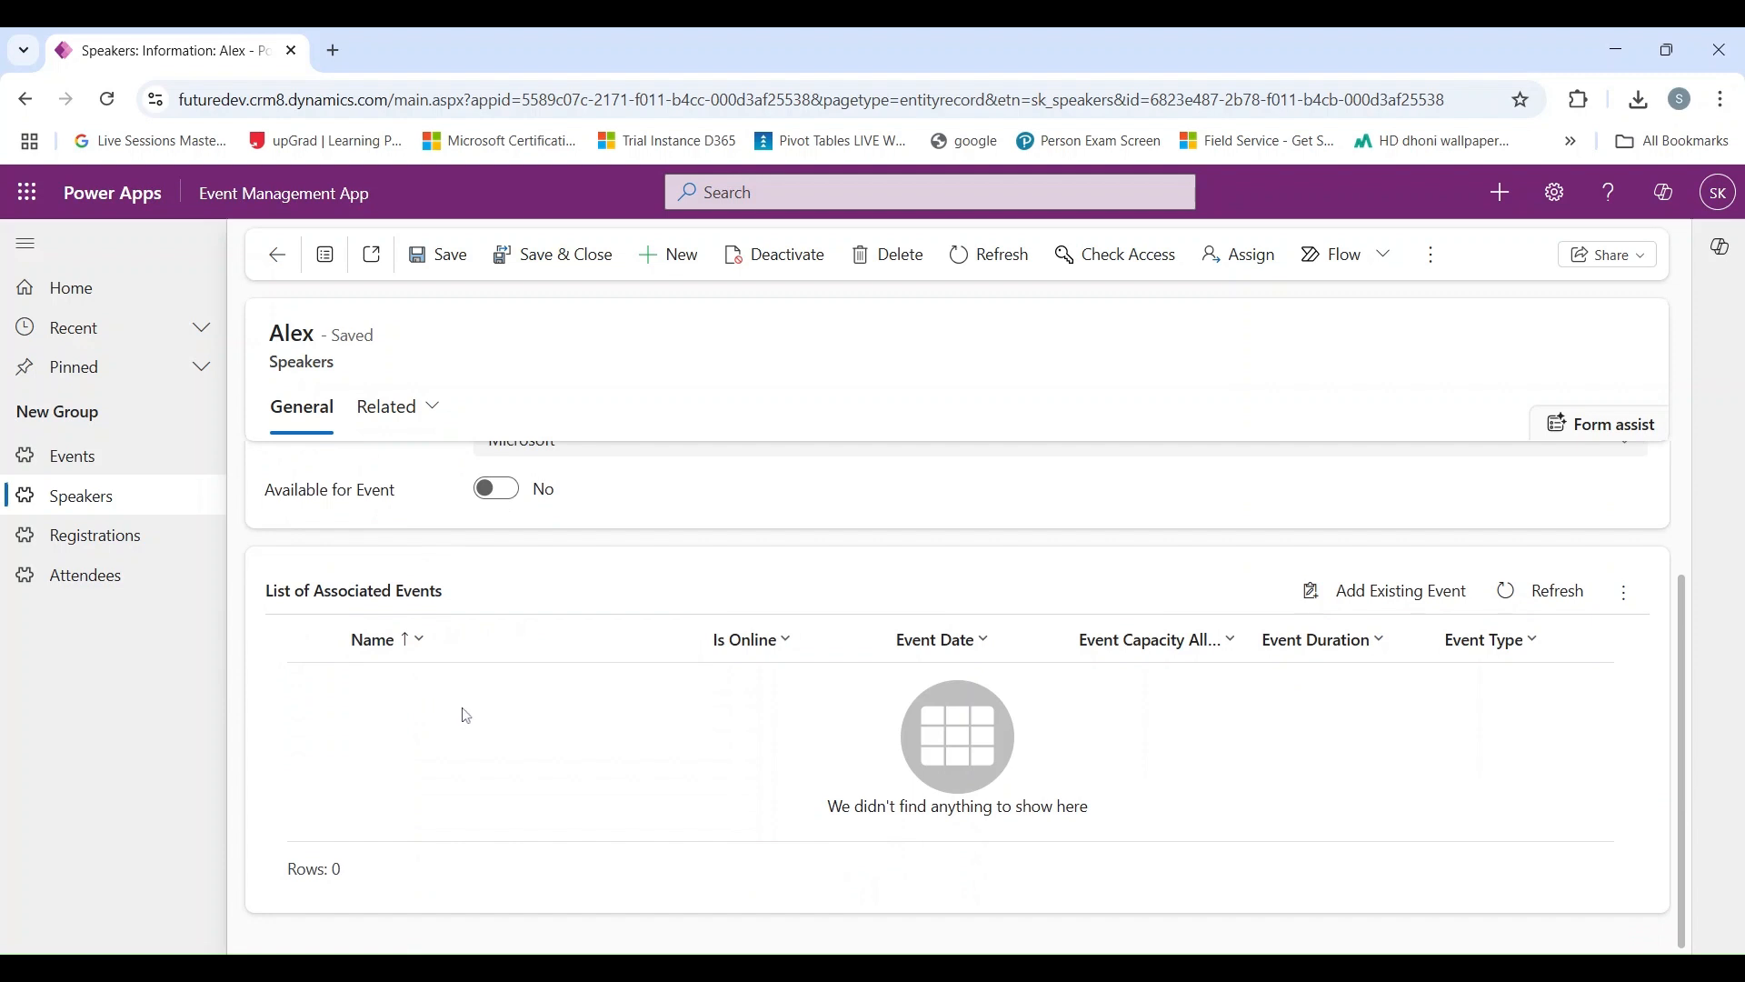
scroll(468, 714, up, 2)
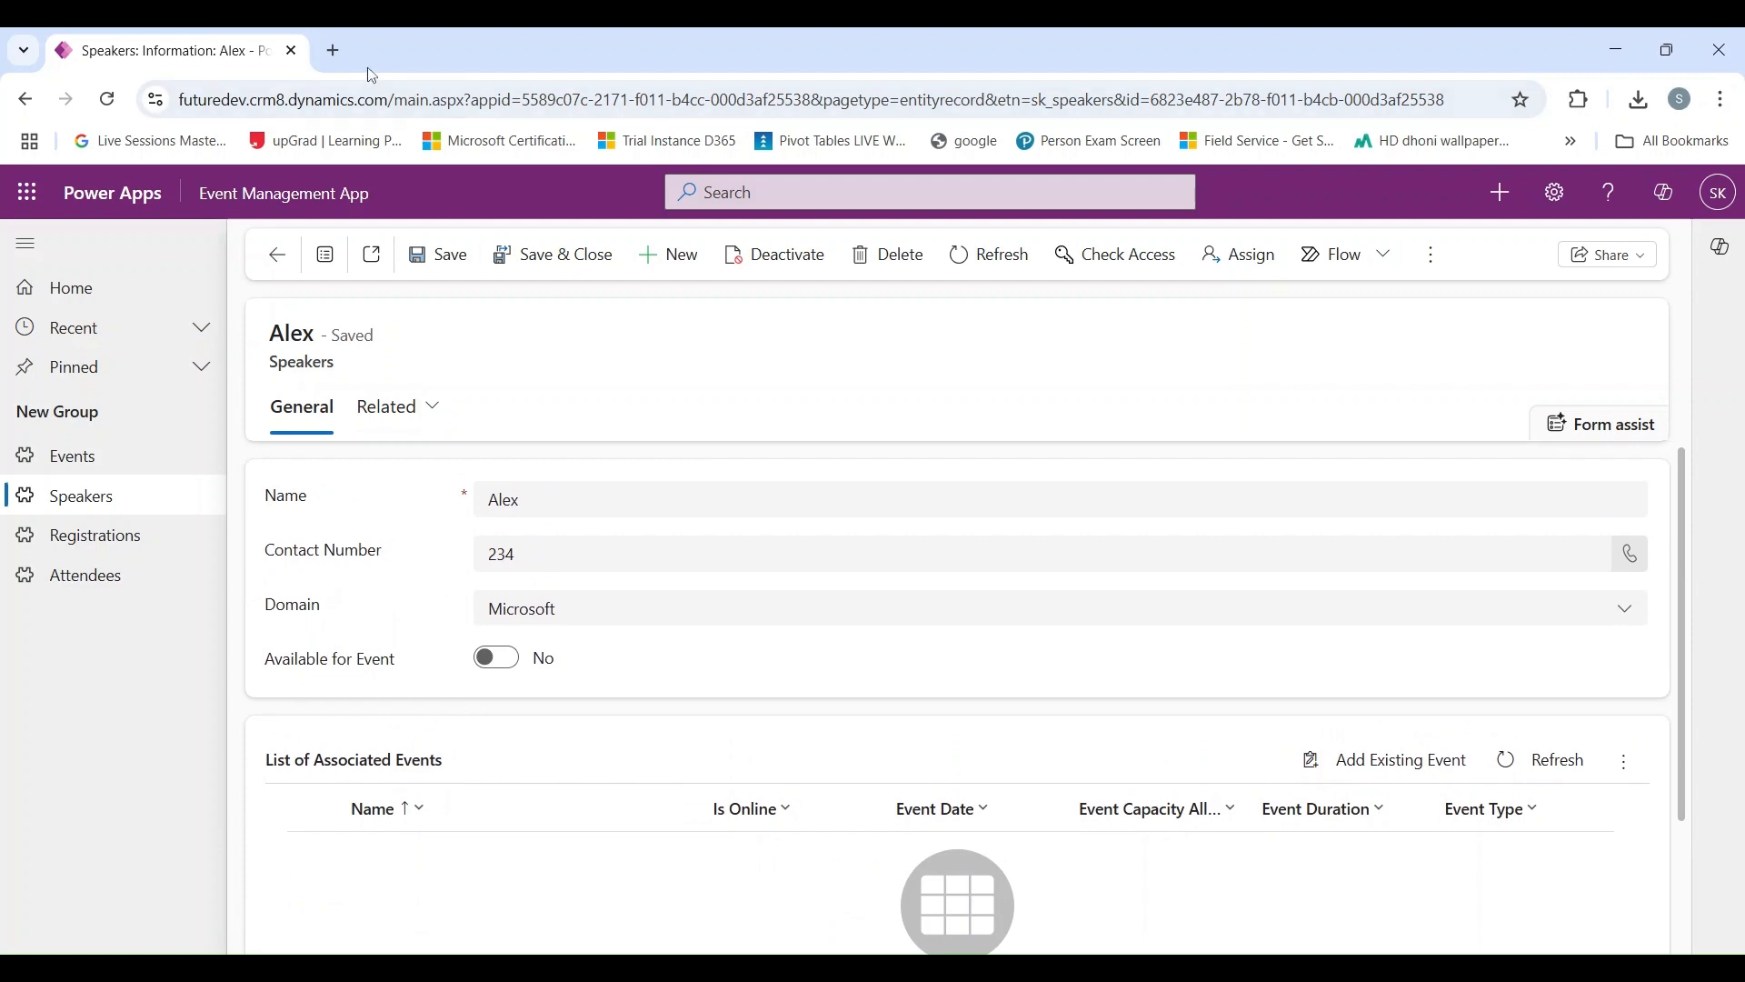
Step: In a new browser tab, start an automated cloud flow in Power Automate named "Relate and Unrelate speaker to an event"
click(333, 50)
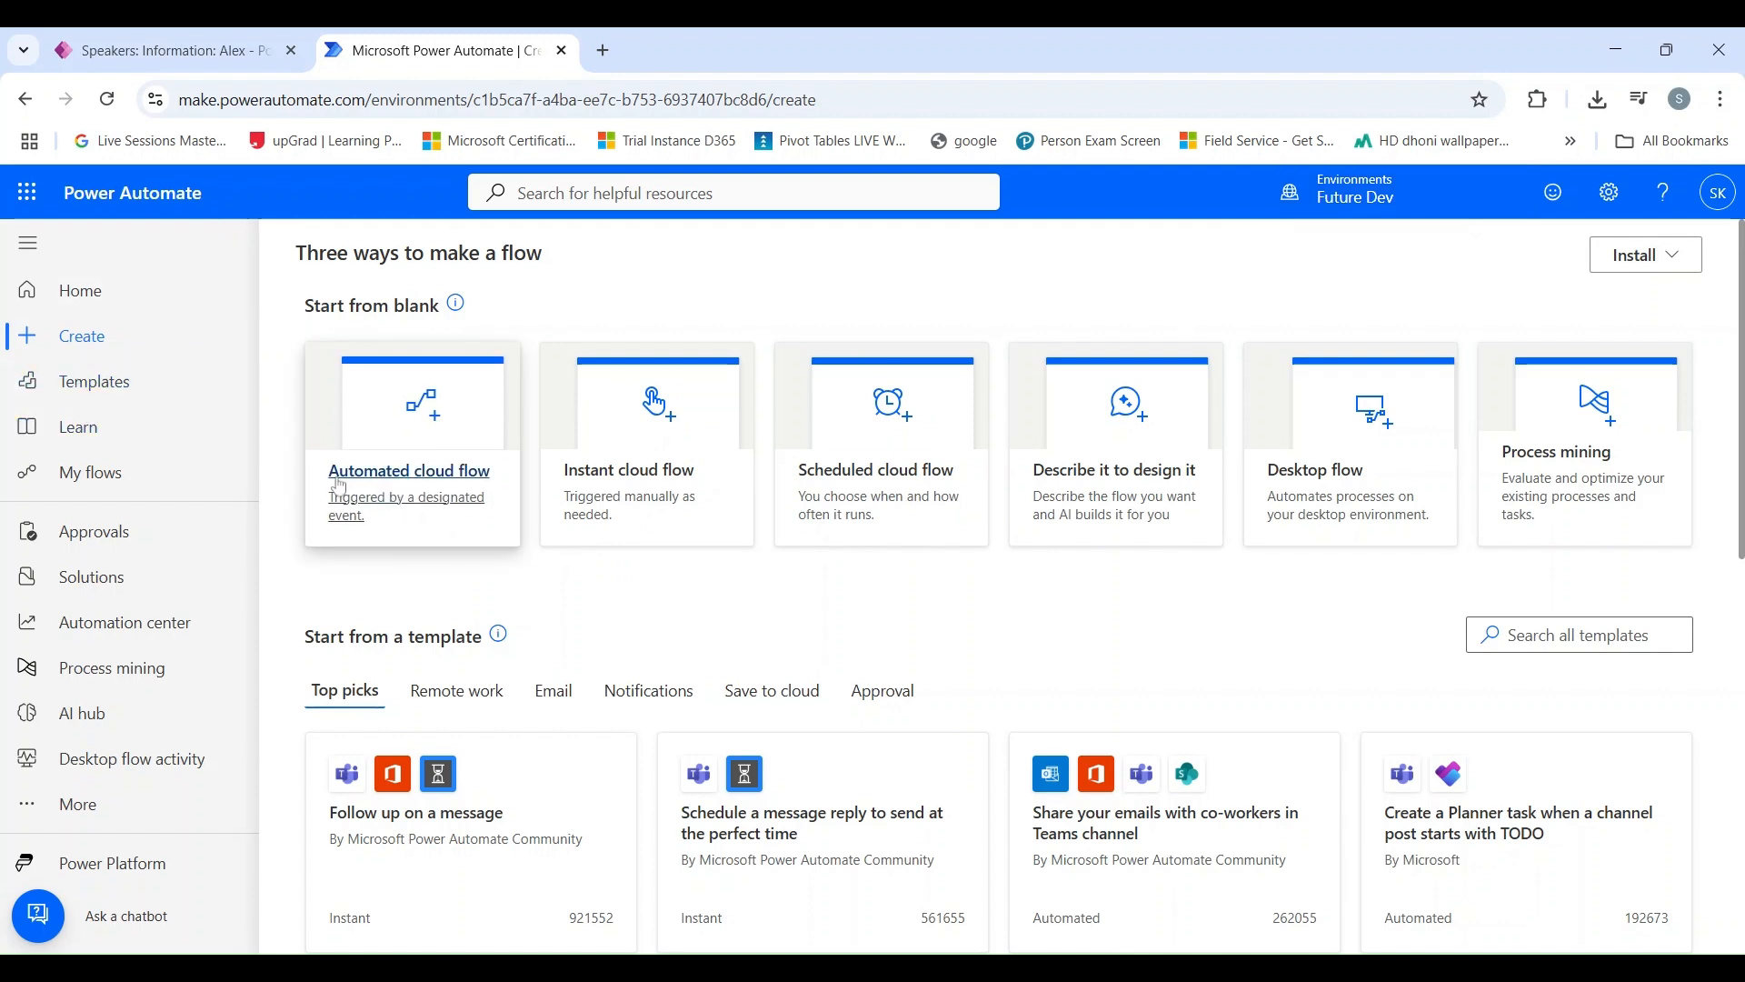
click(440, 482)
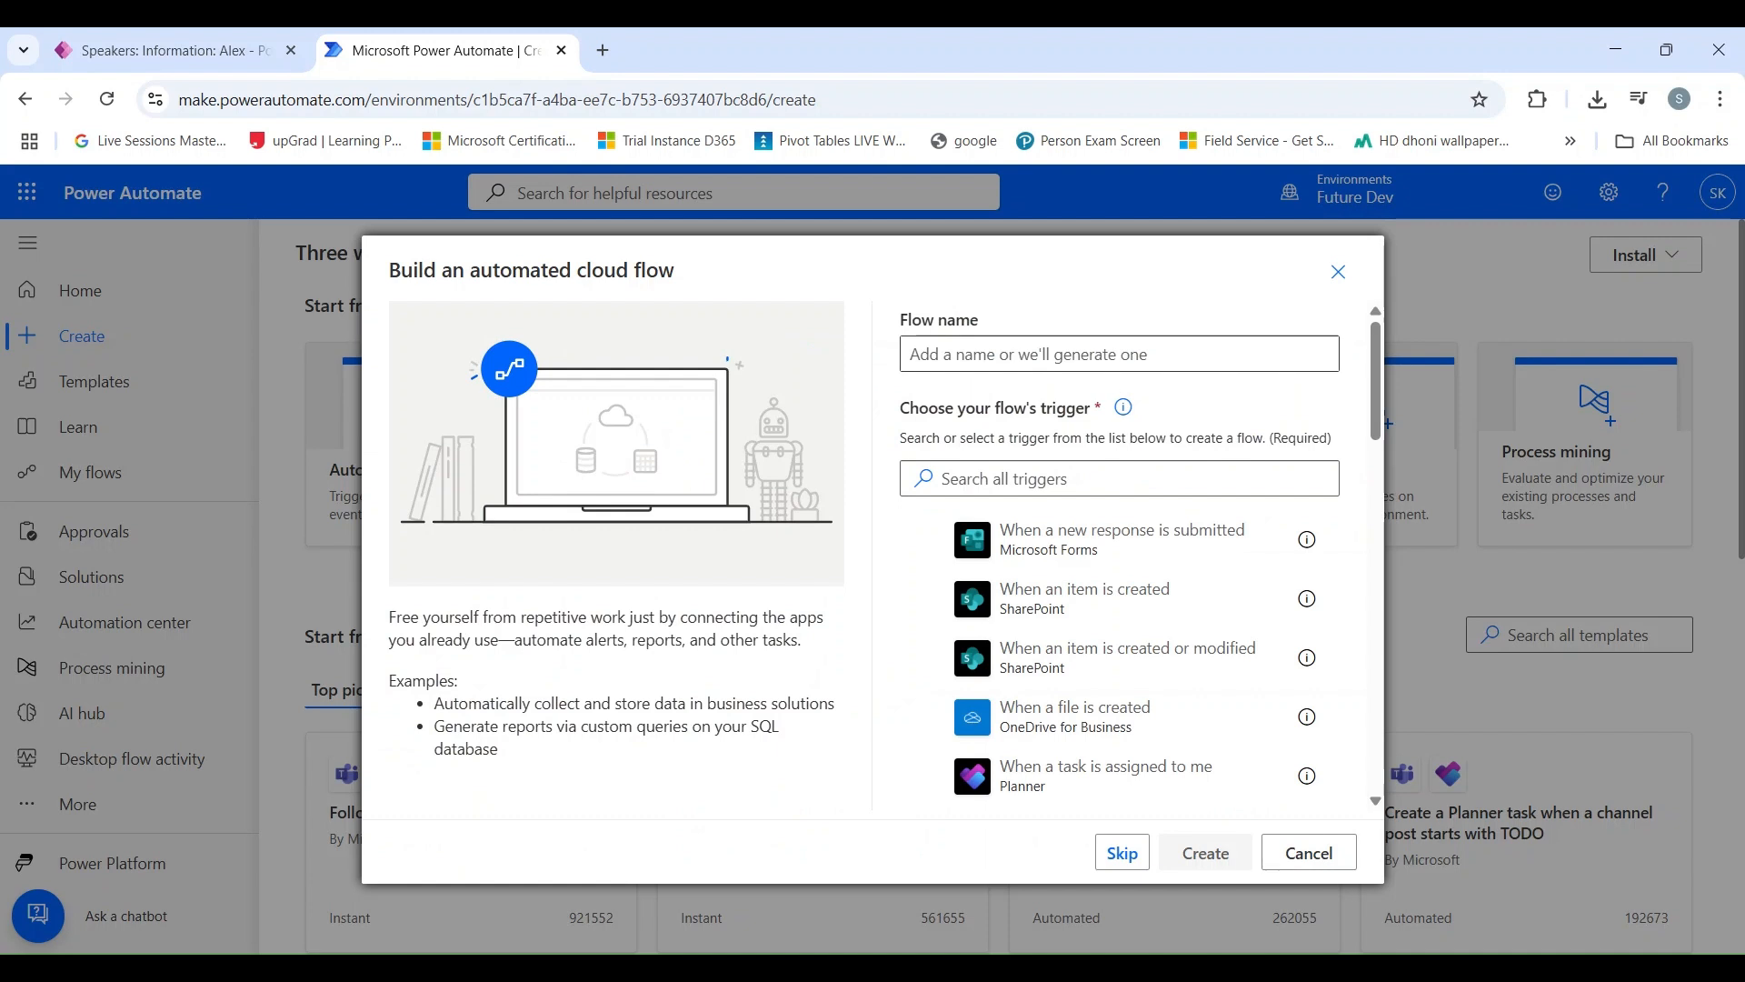
click(1119, 355)
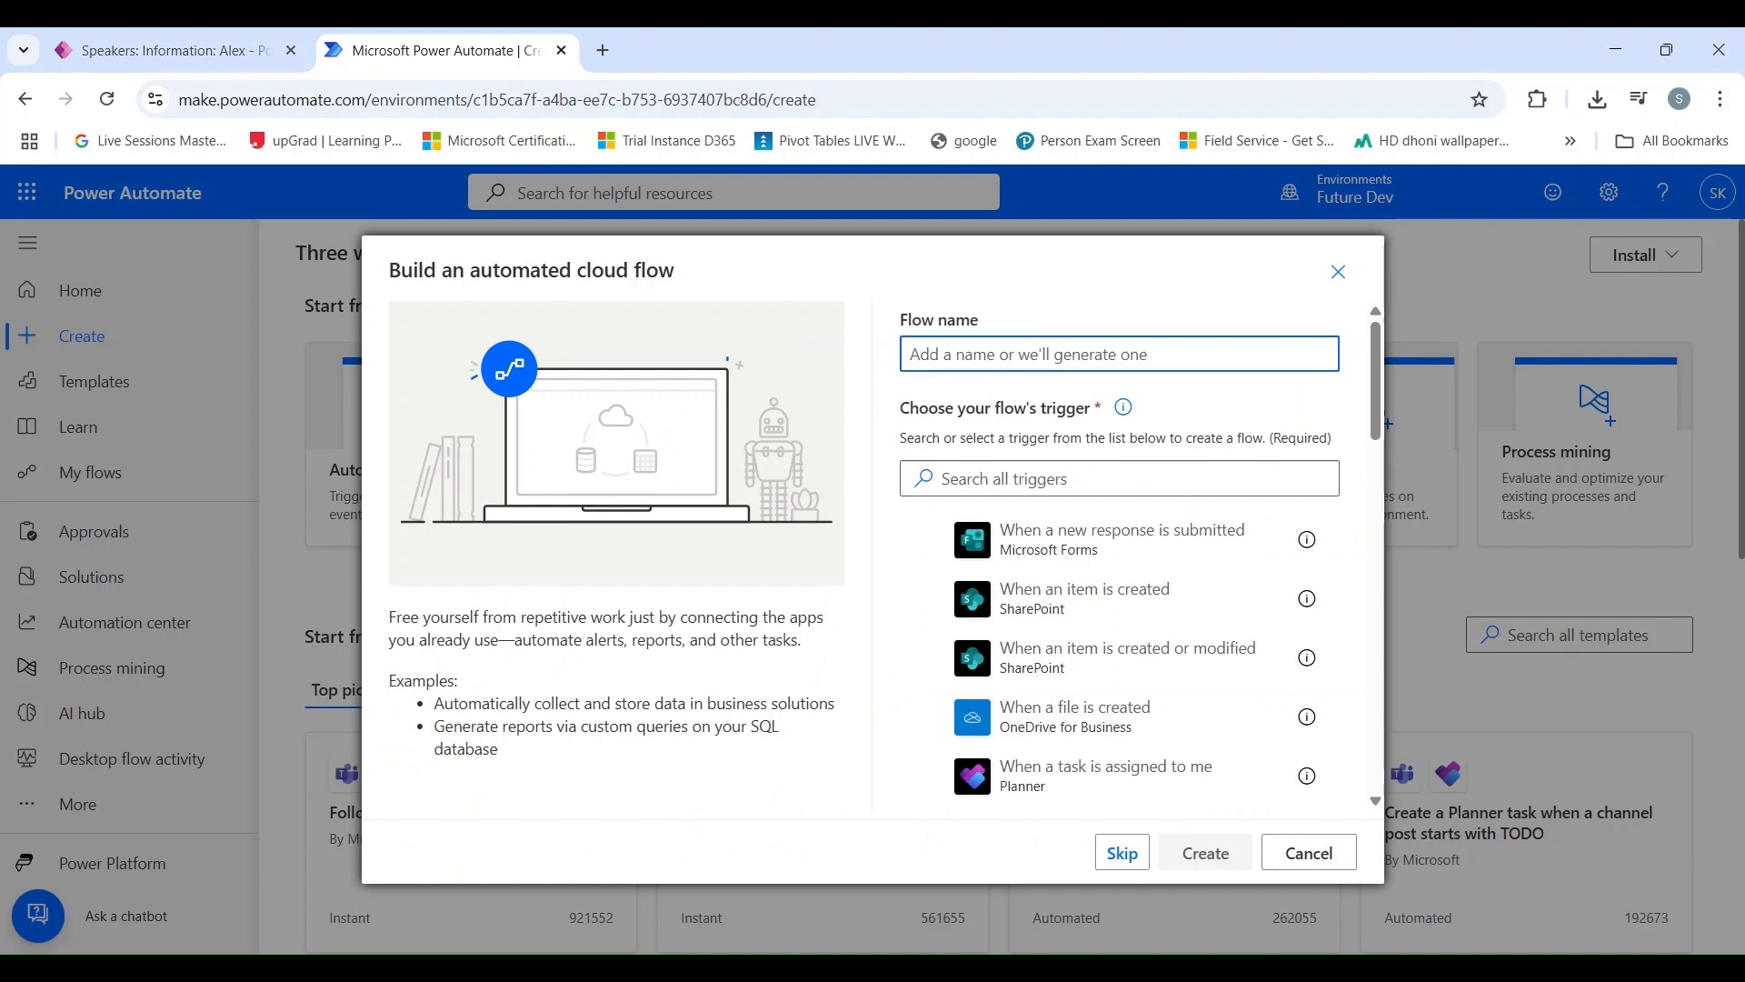
text(Relate and)
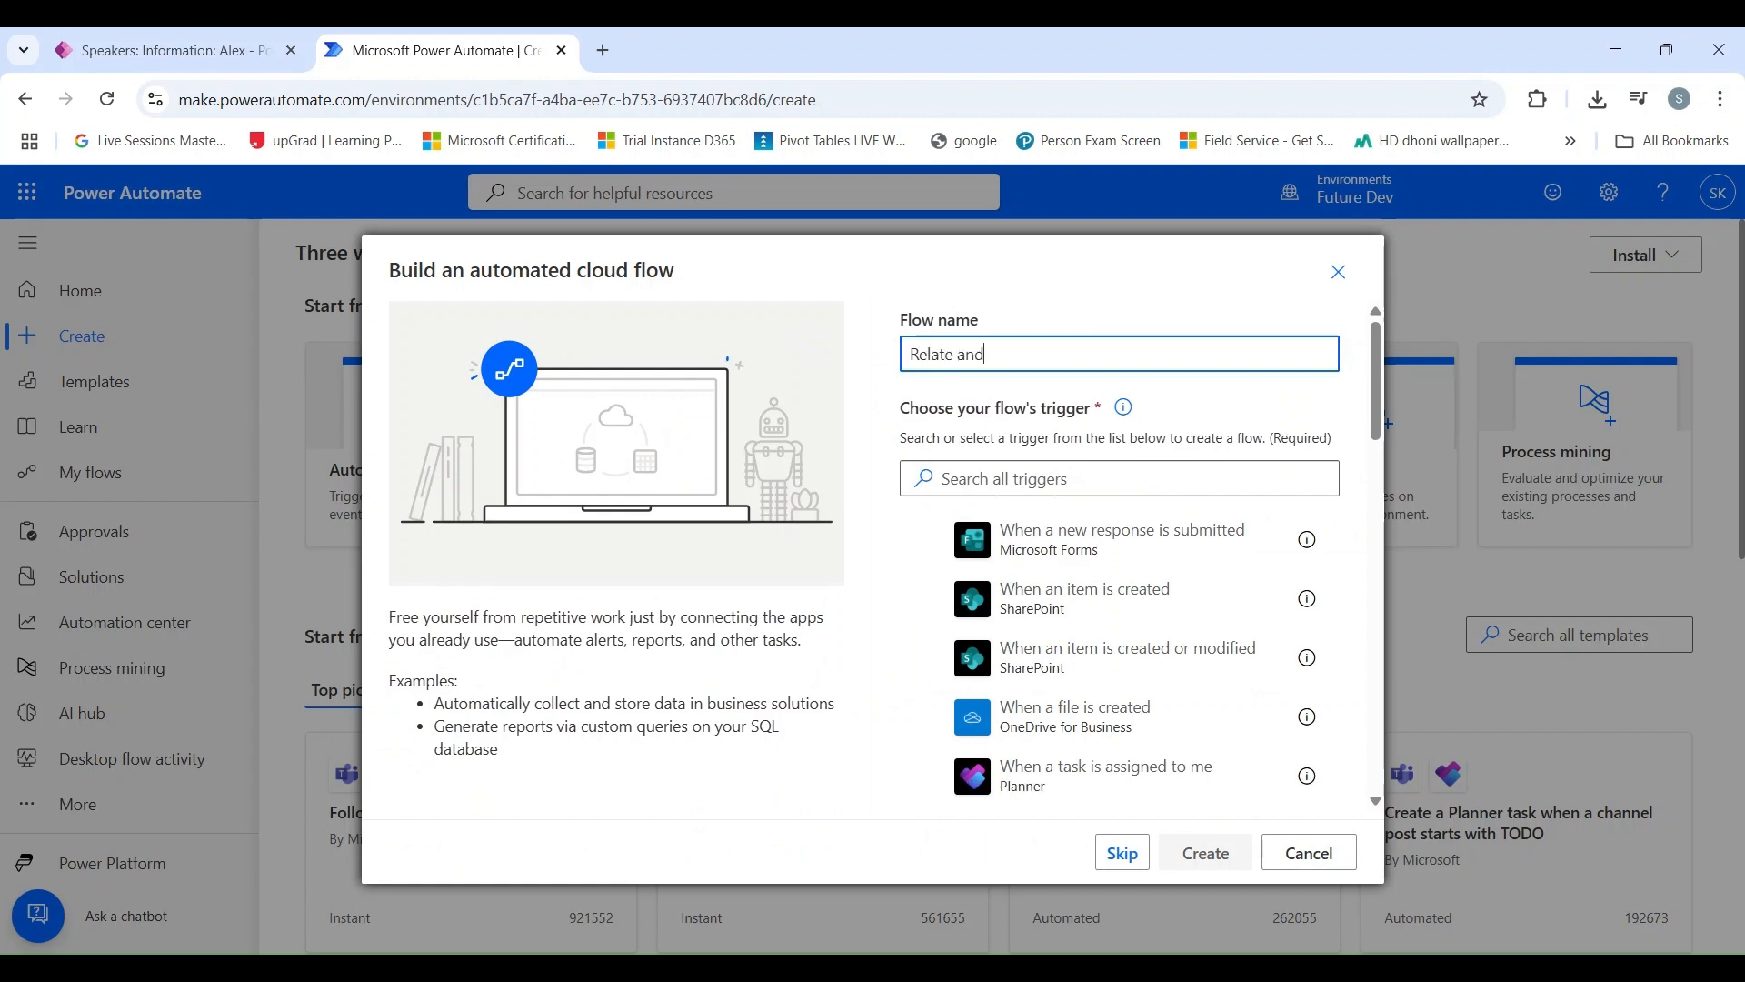
text( Unrelate)
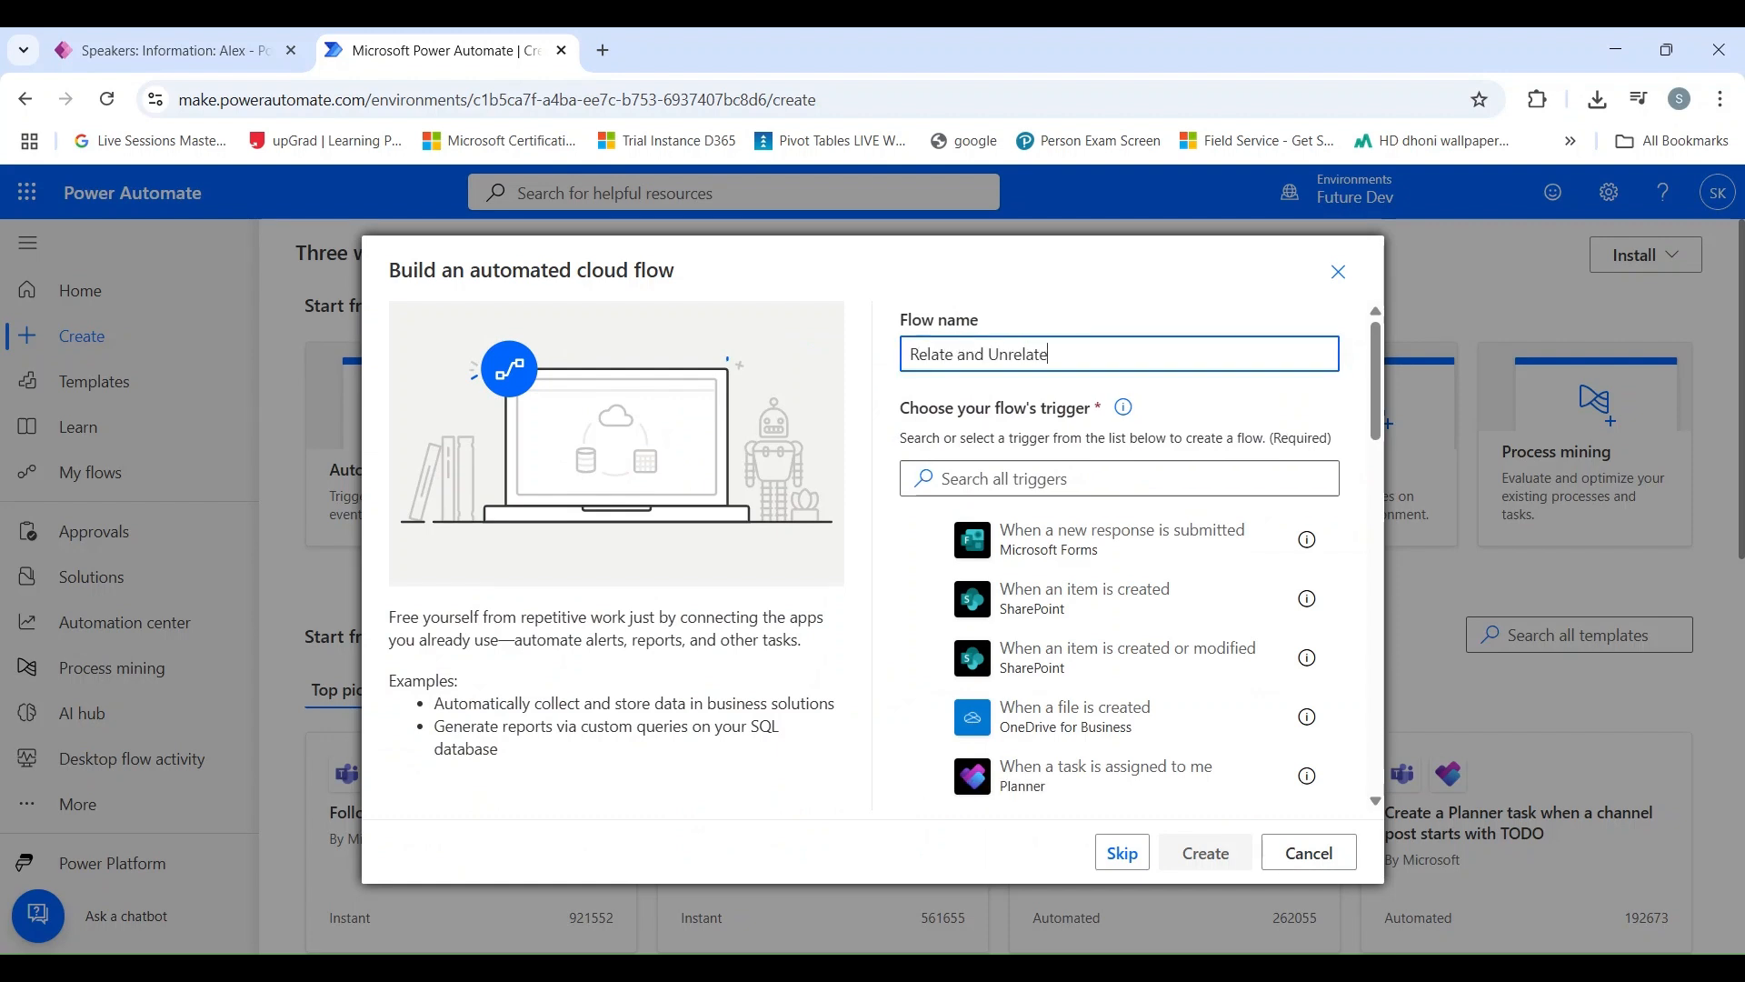
text( speaker to an event)
Step: Search the triggers for dataverse and create the flow with "When a row is added, modified or deleted"
click(1119, 479)
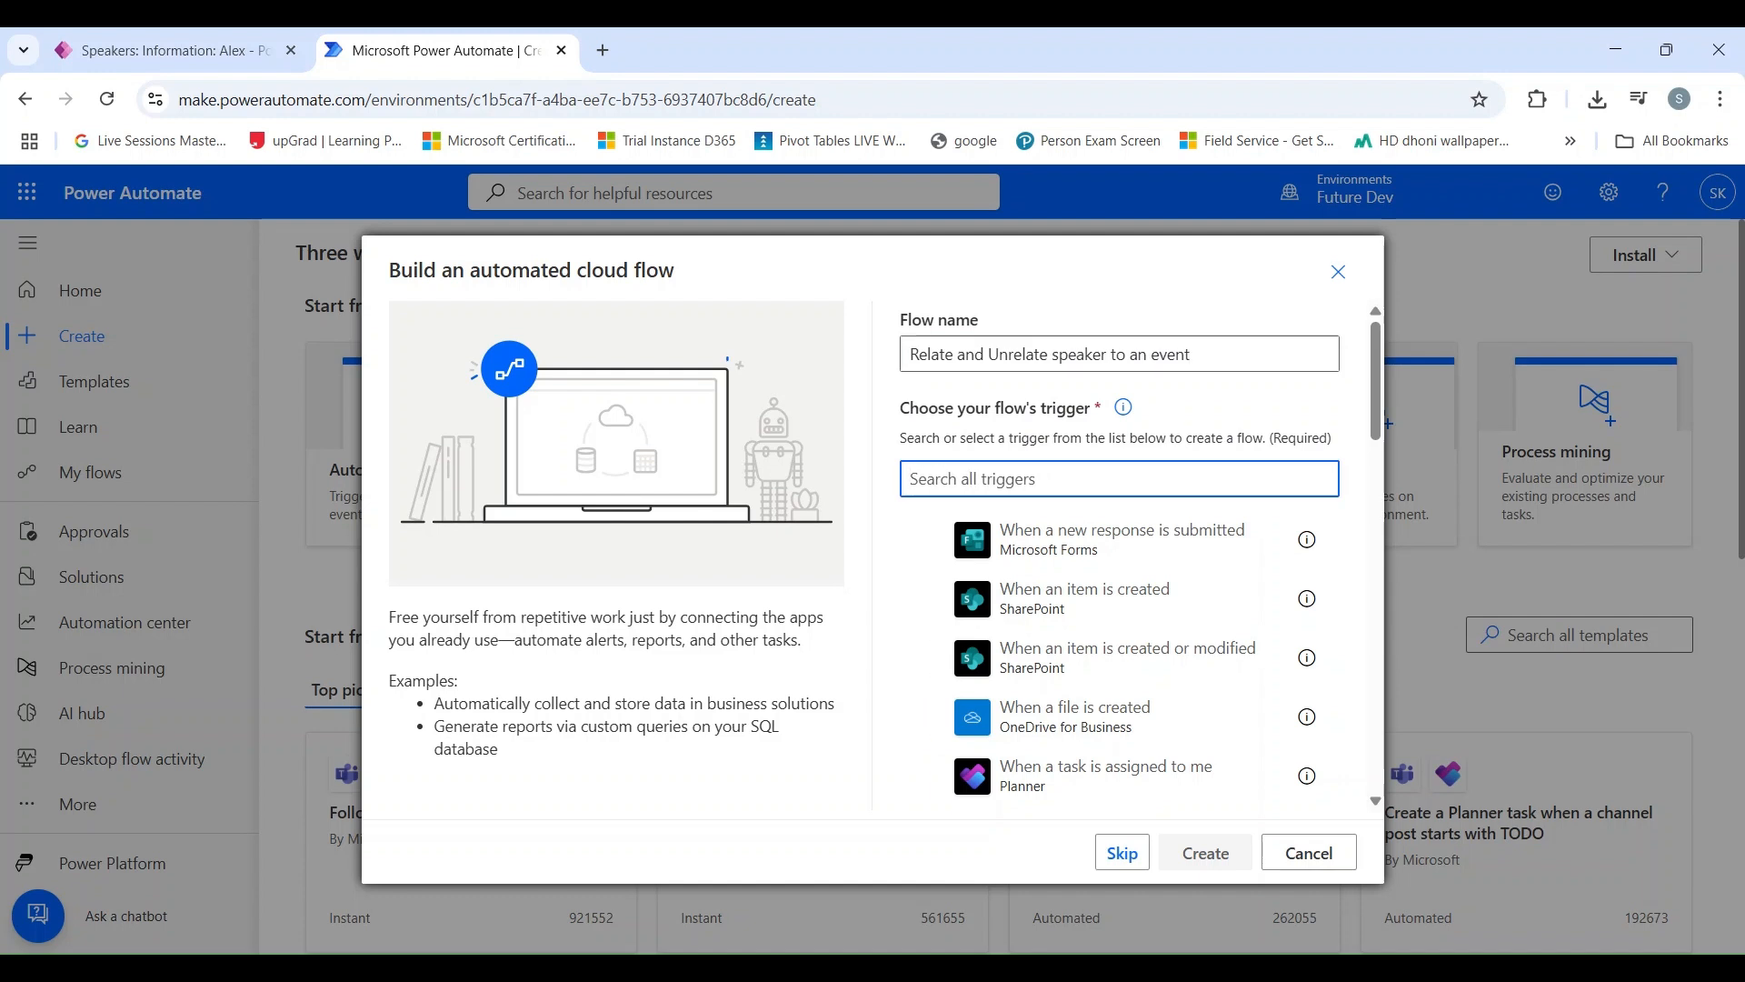
text(dataverse)
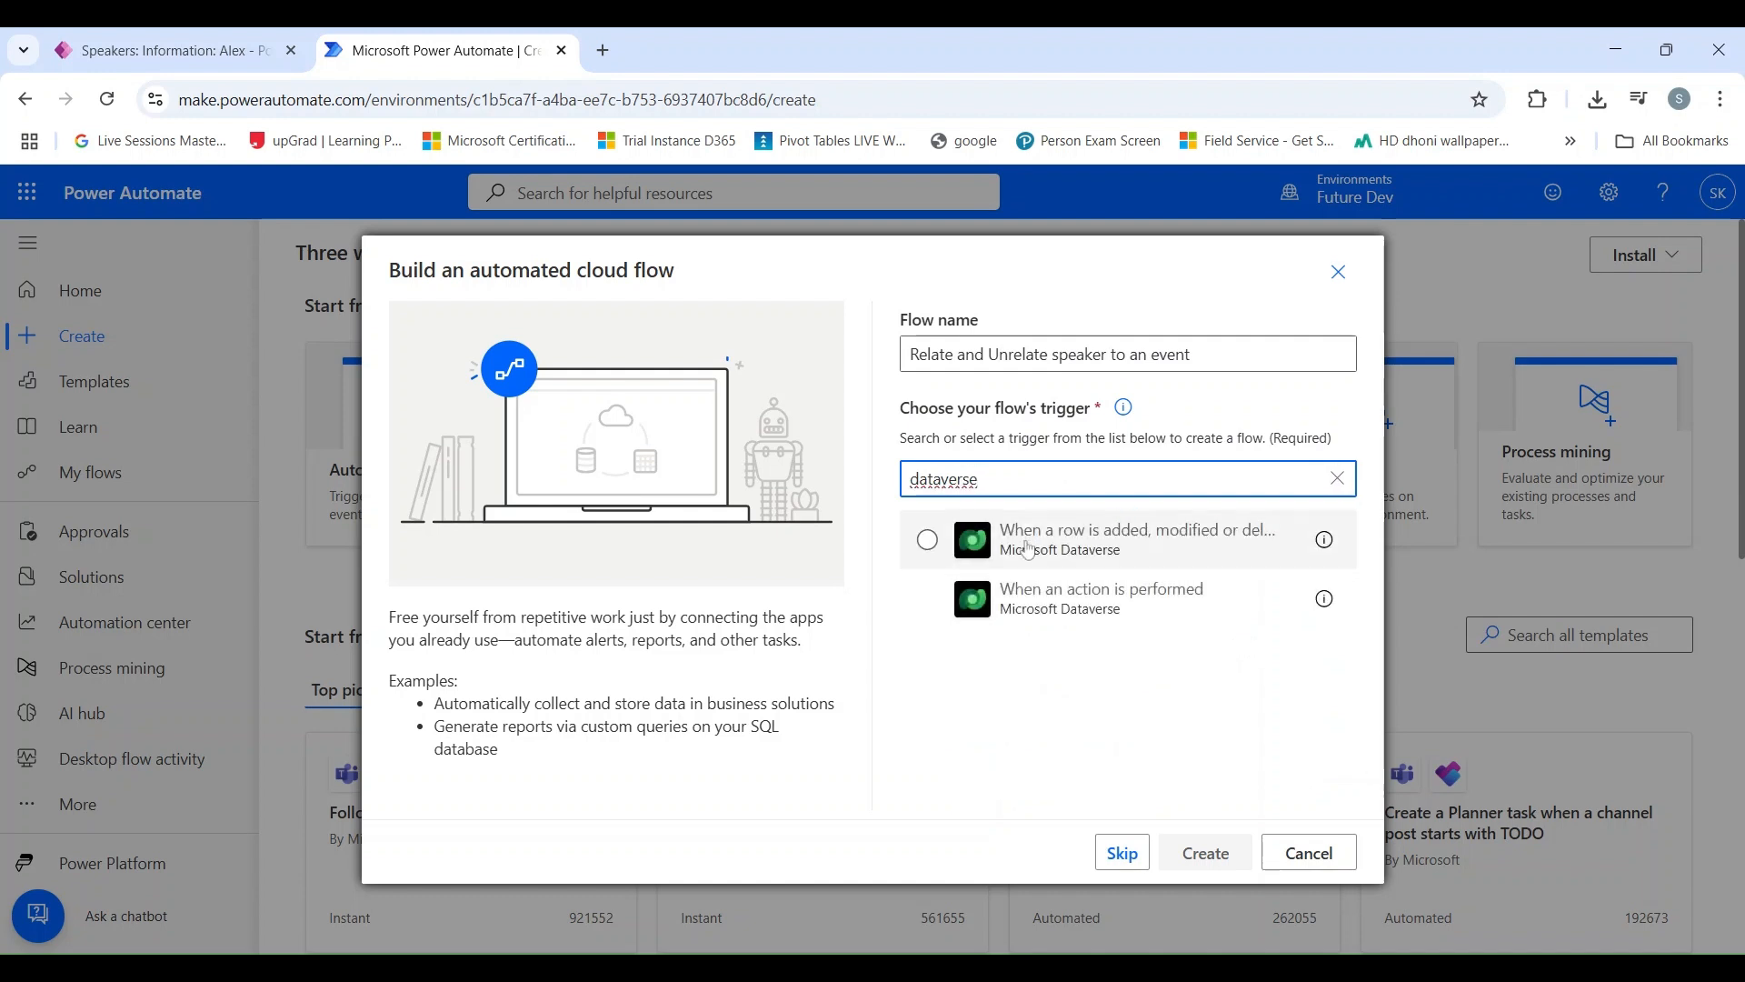
click(1026, 543)
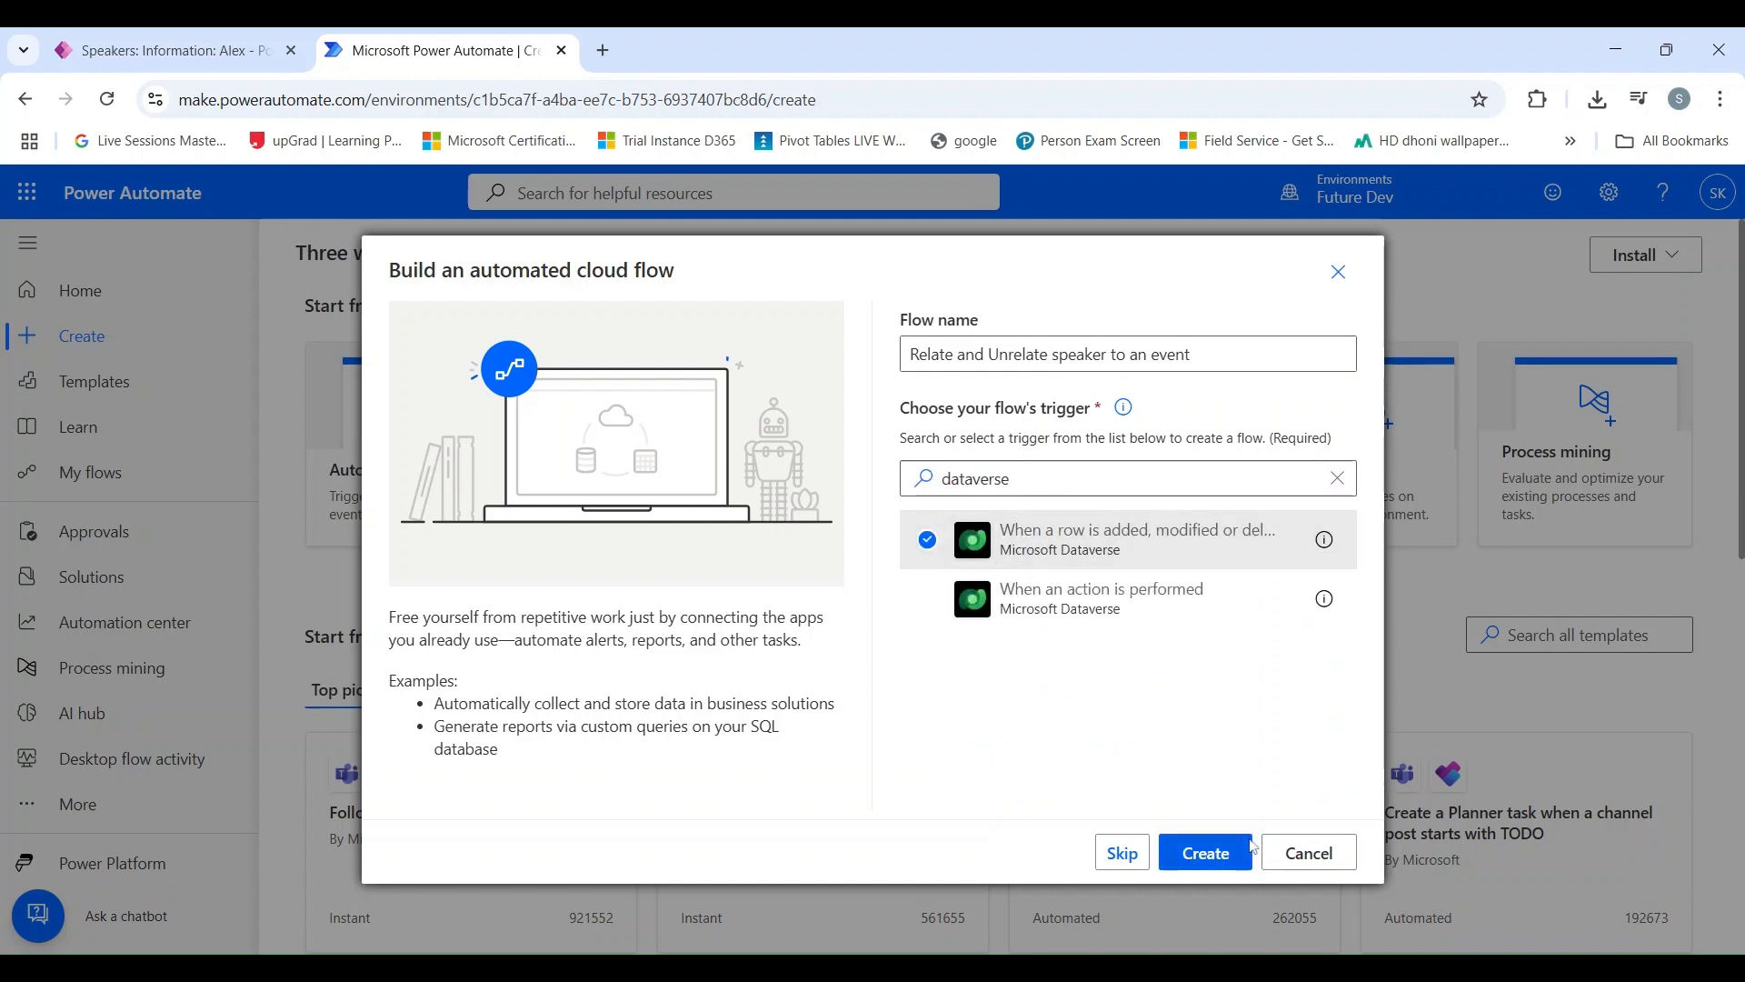
click(1223, 866)
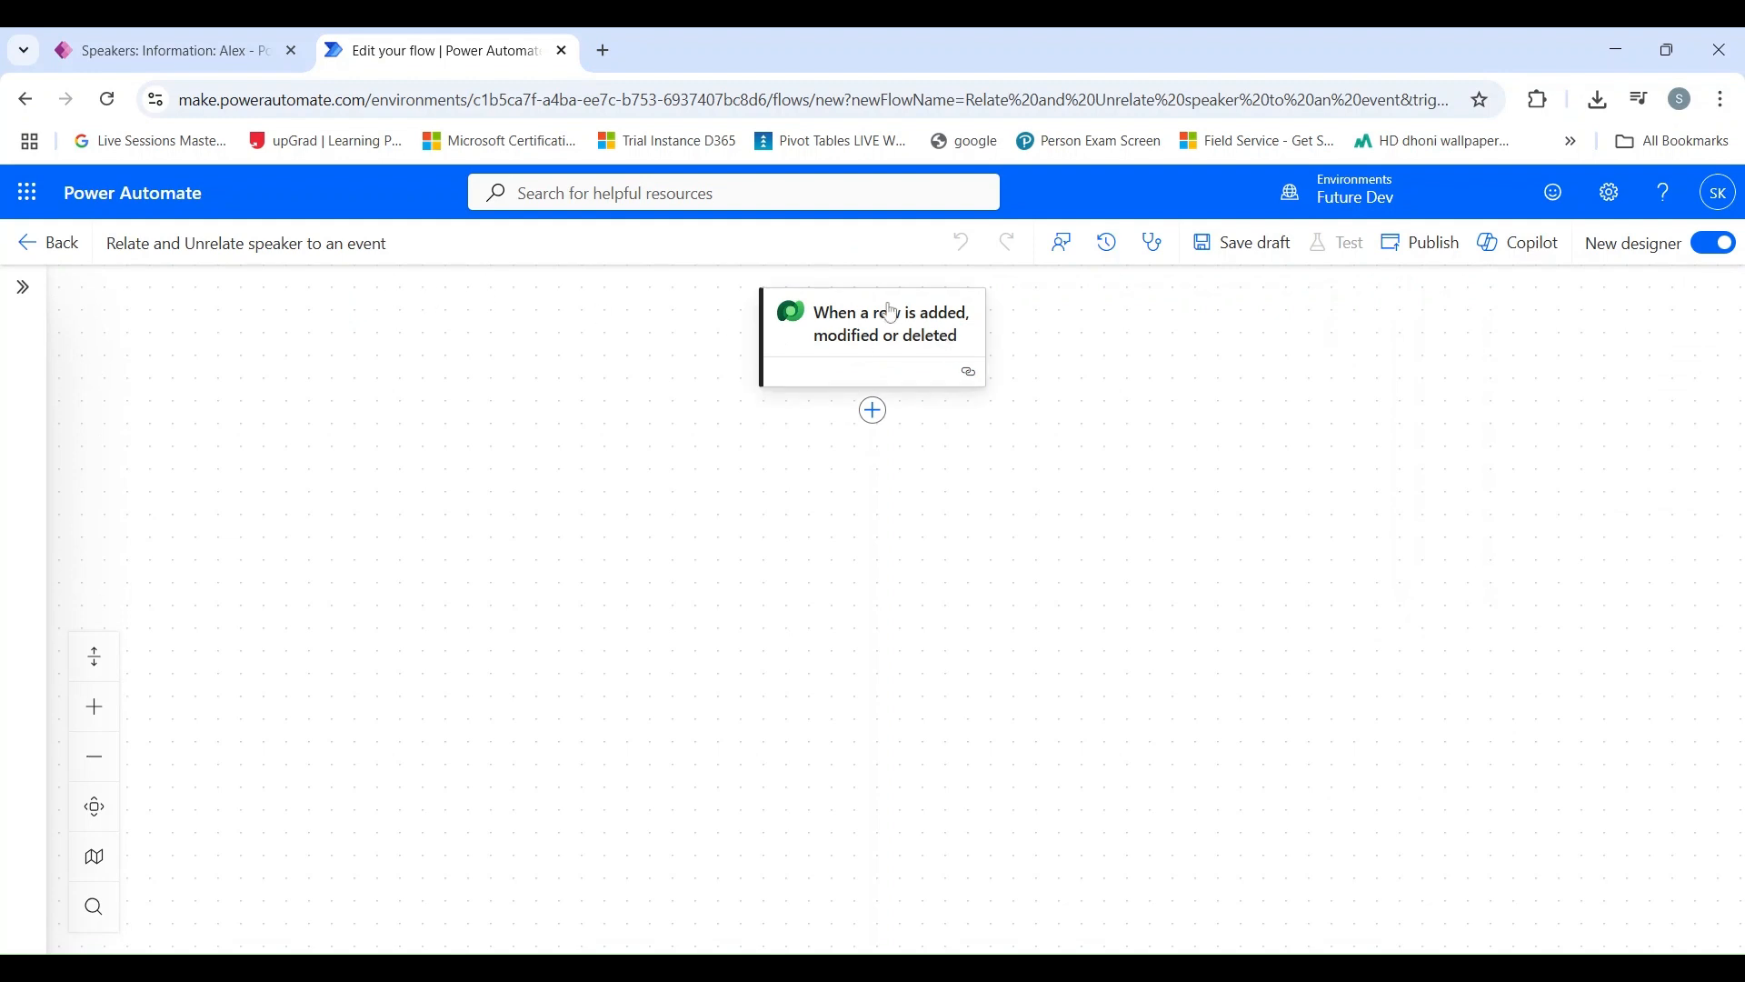
Step: Rename the flow's trigger to "When Availability Status of Speaker is Updated"
click(888, 336)
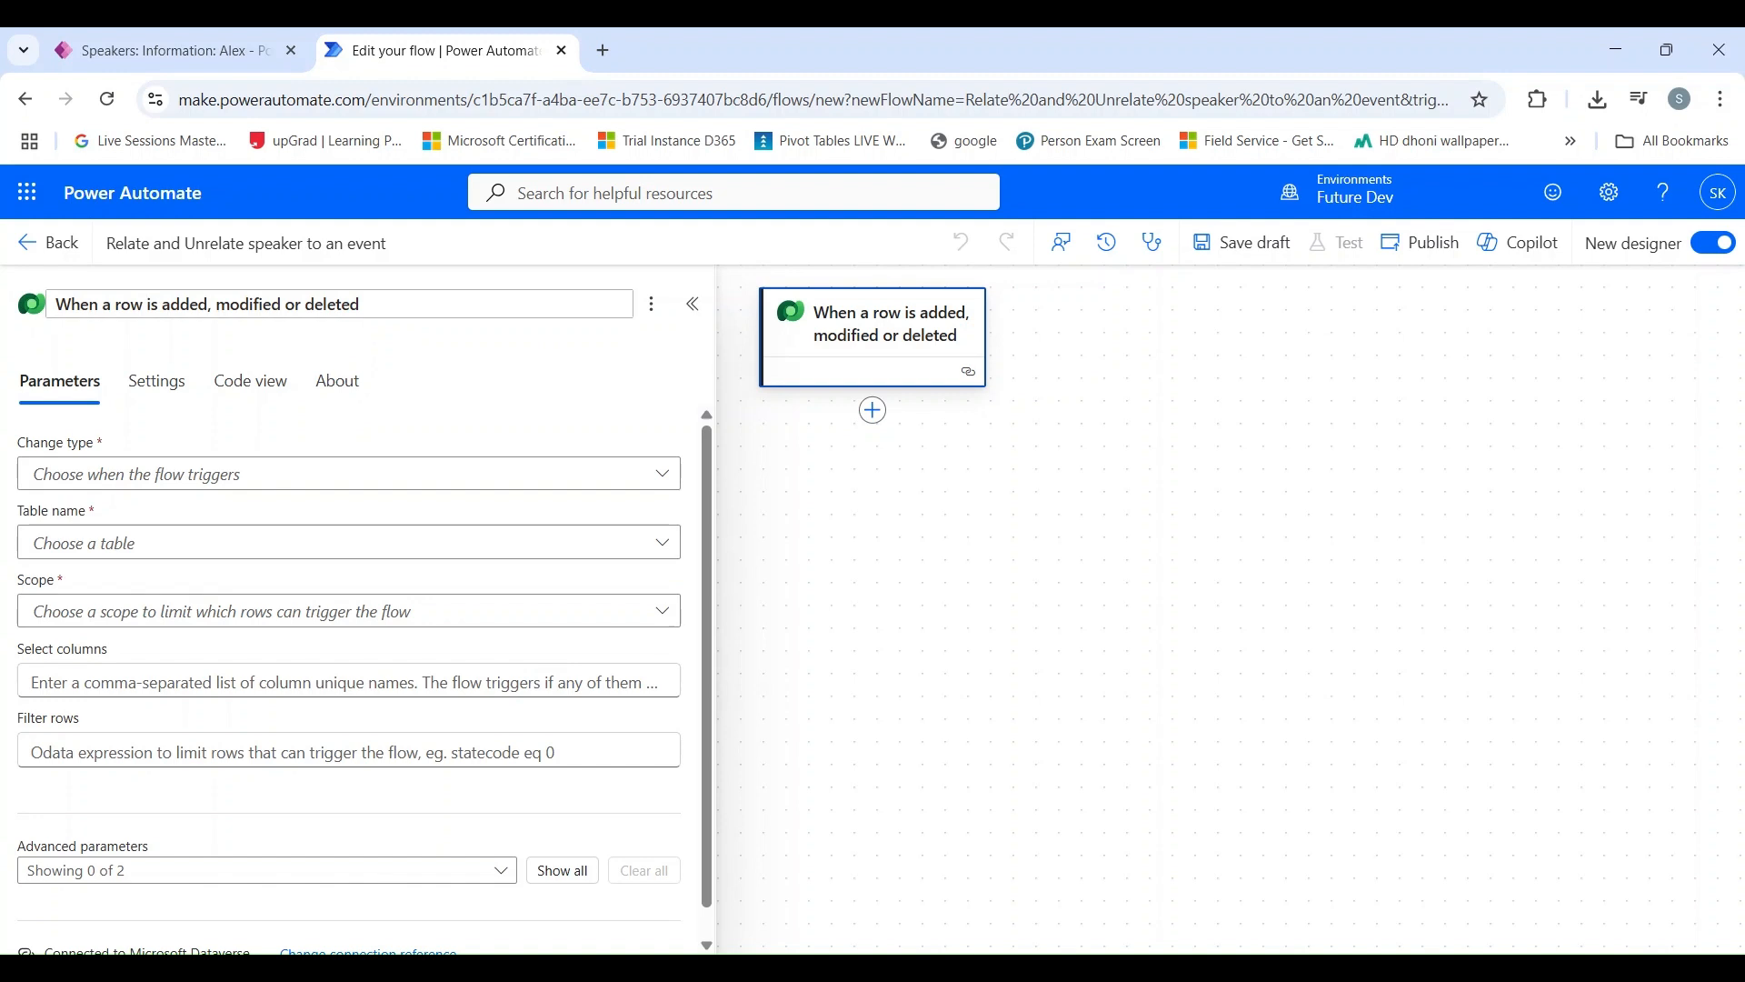
triple_click(145, 304)
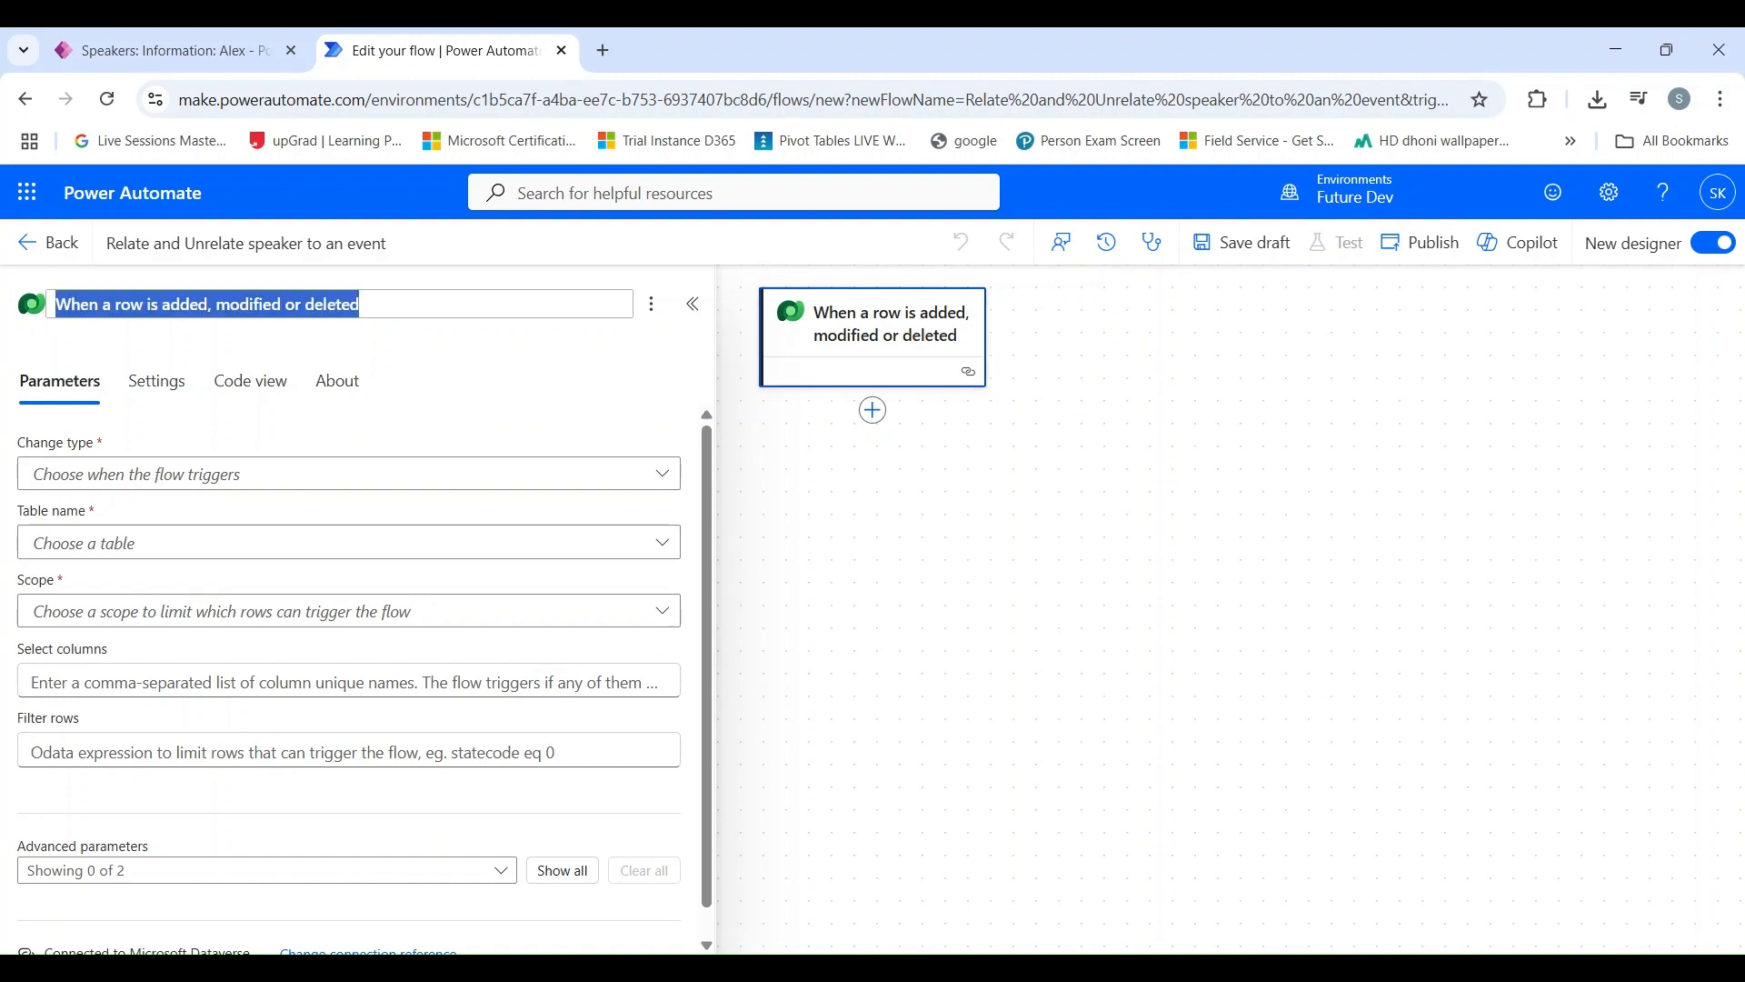
text(W)
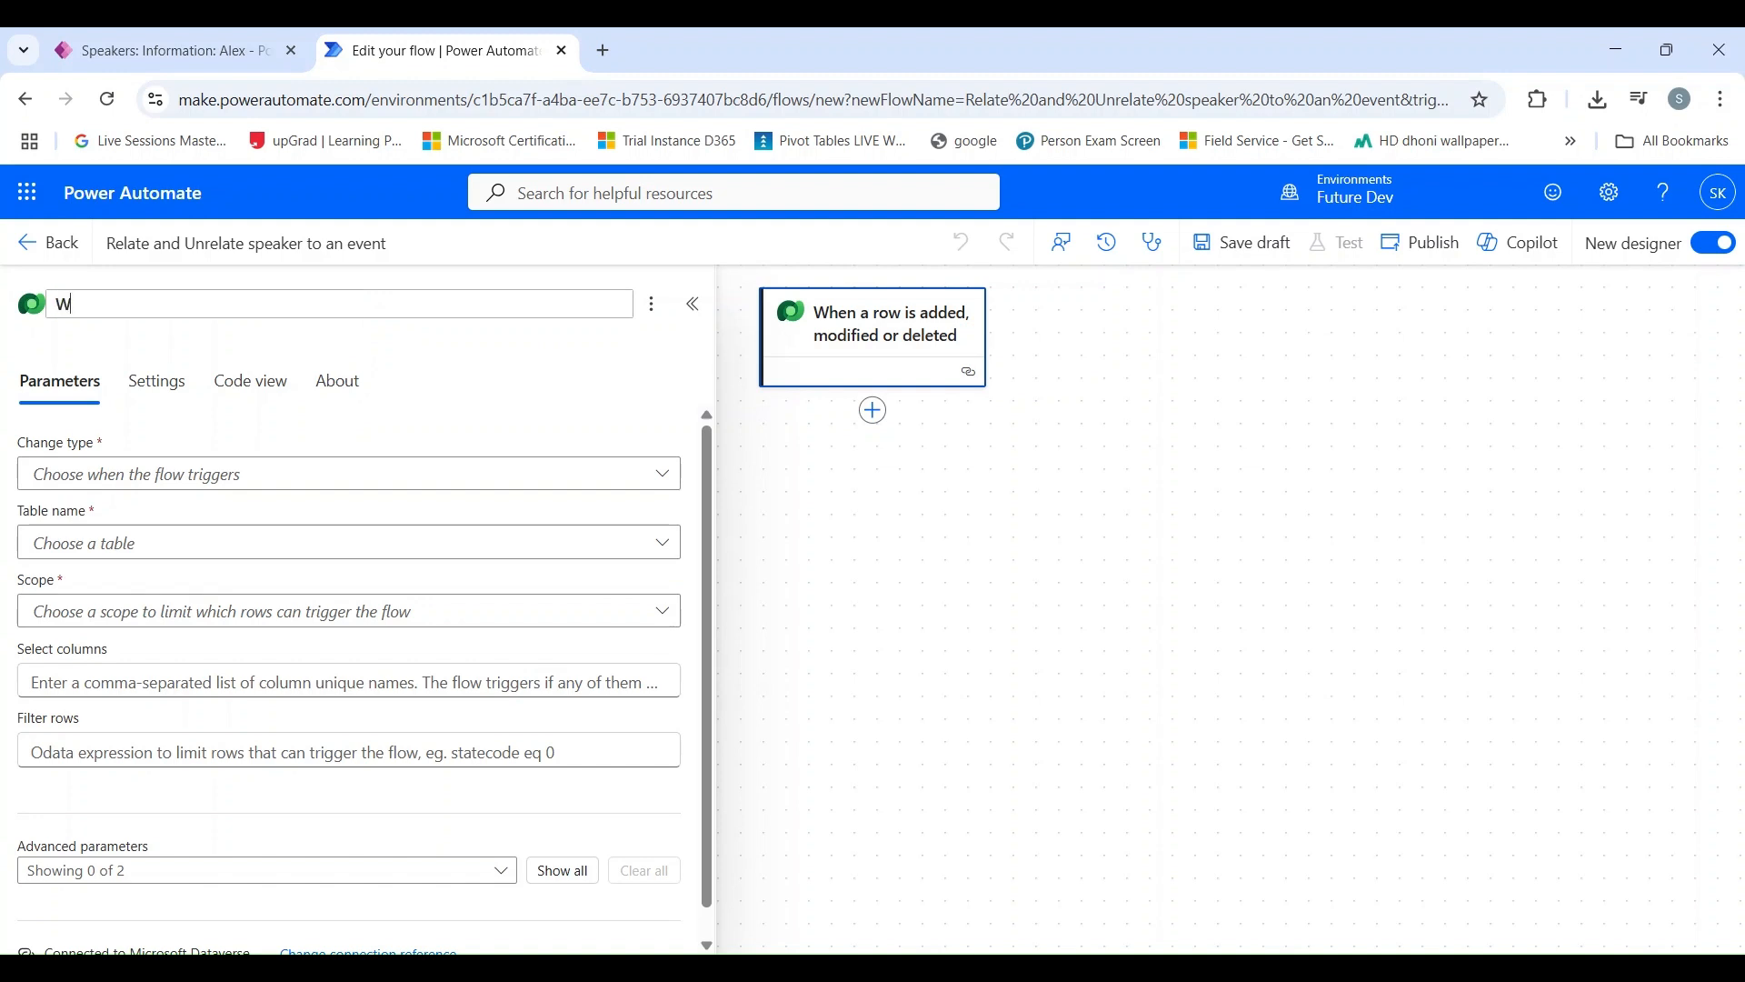
text(hen Availability Status of Sp)
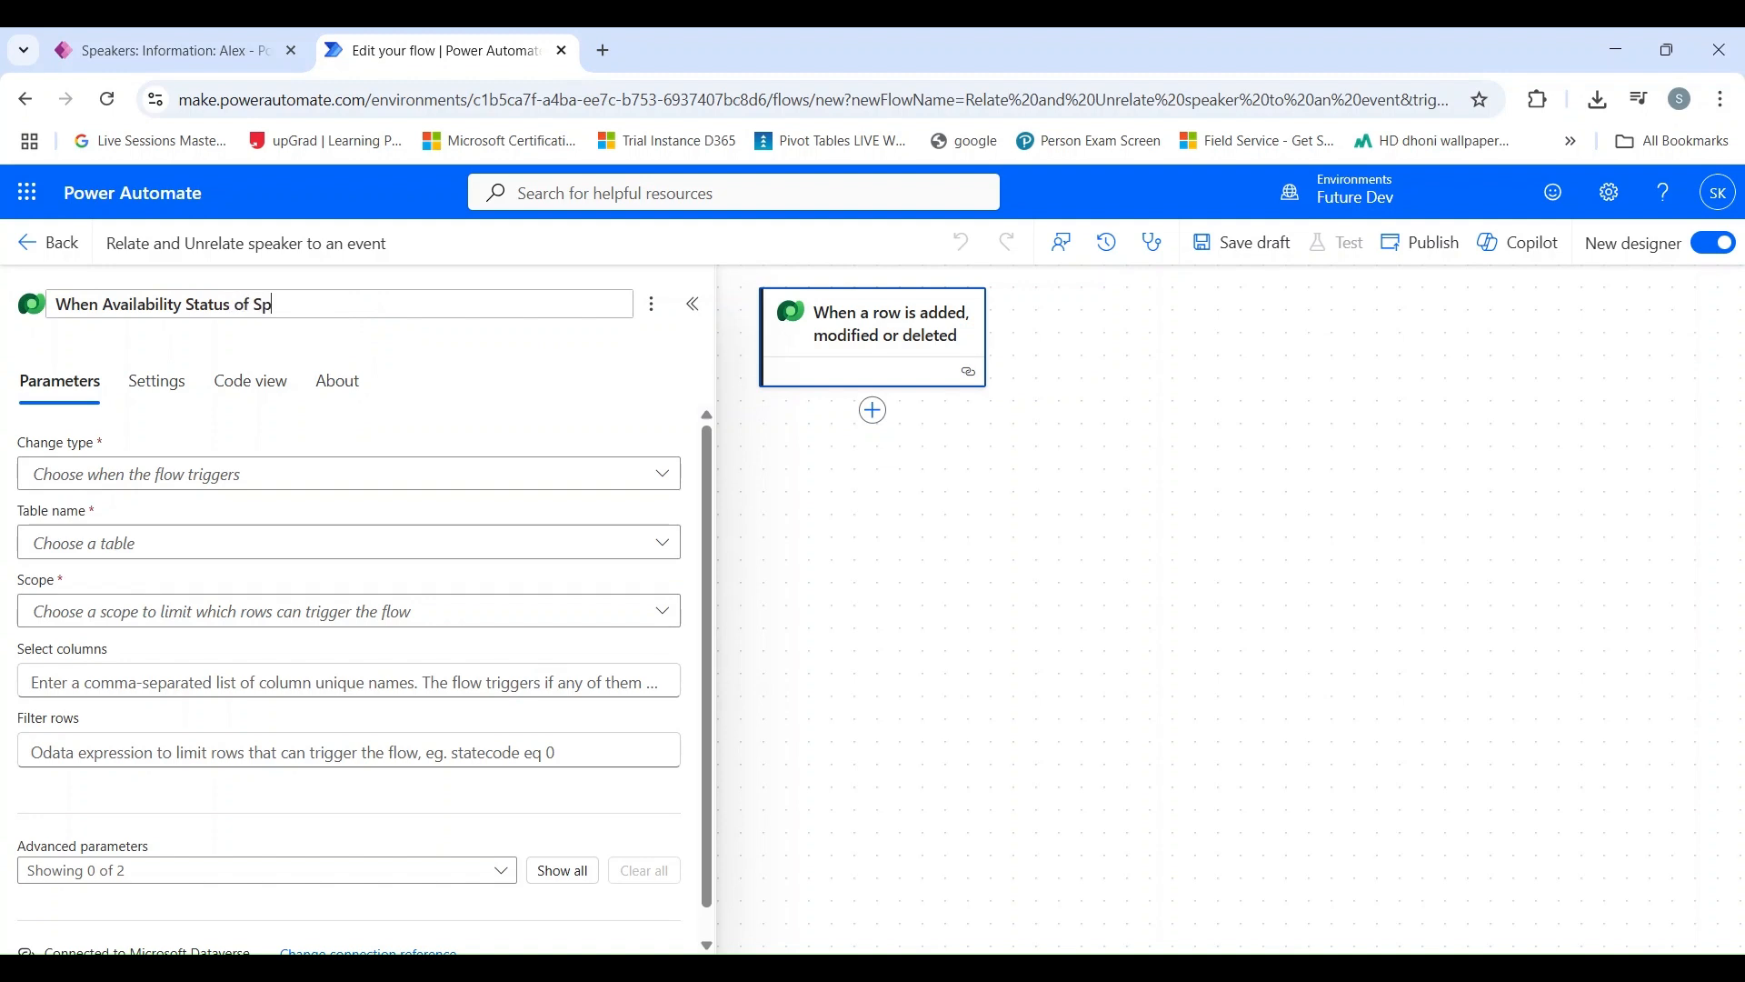
text(eaker is Updated)
key(Return)
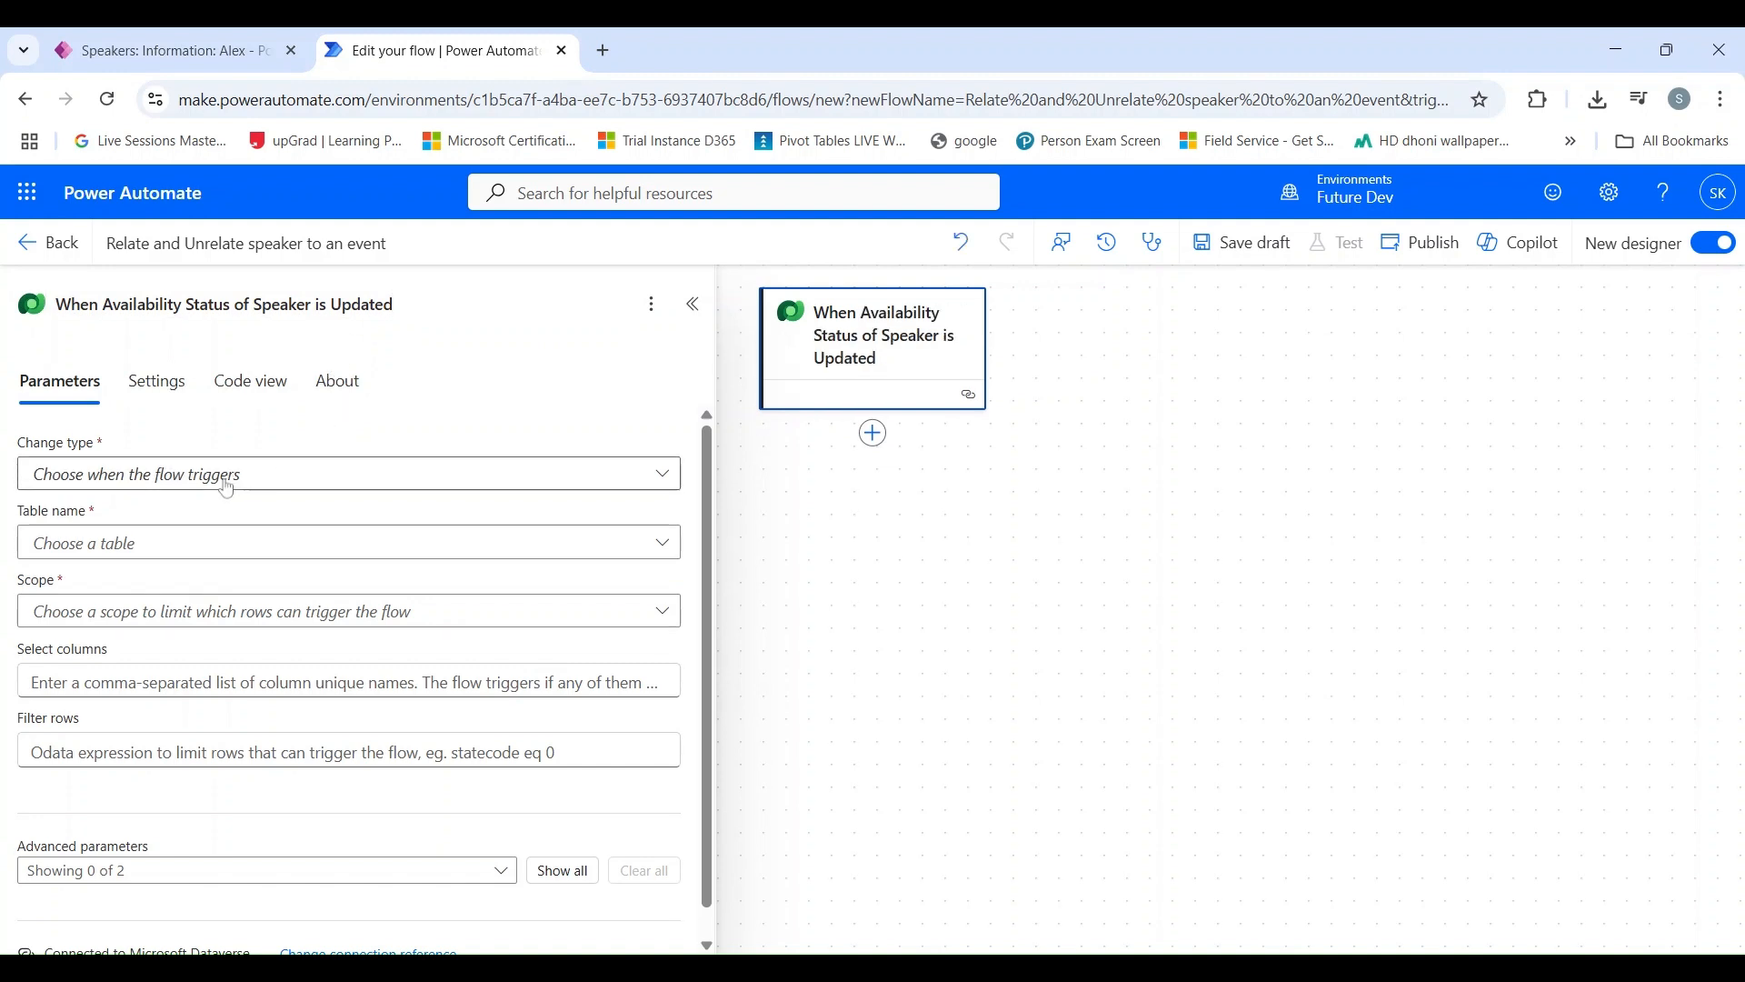
Step: Configure the trigger with change type Modified, table Speakers and scope Organization
click(136, 492)
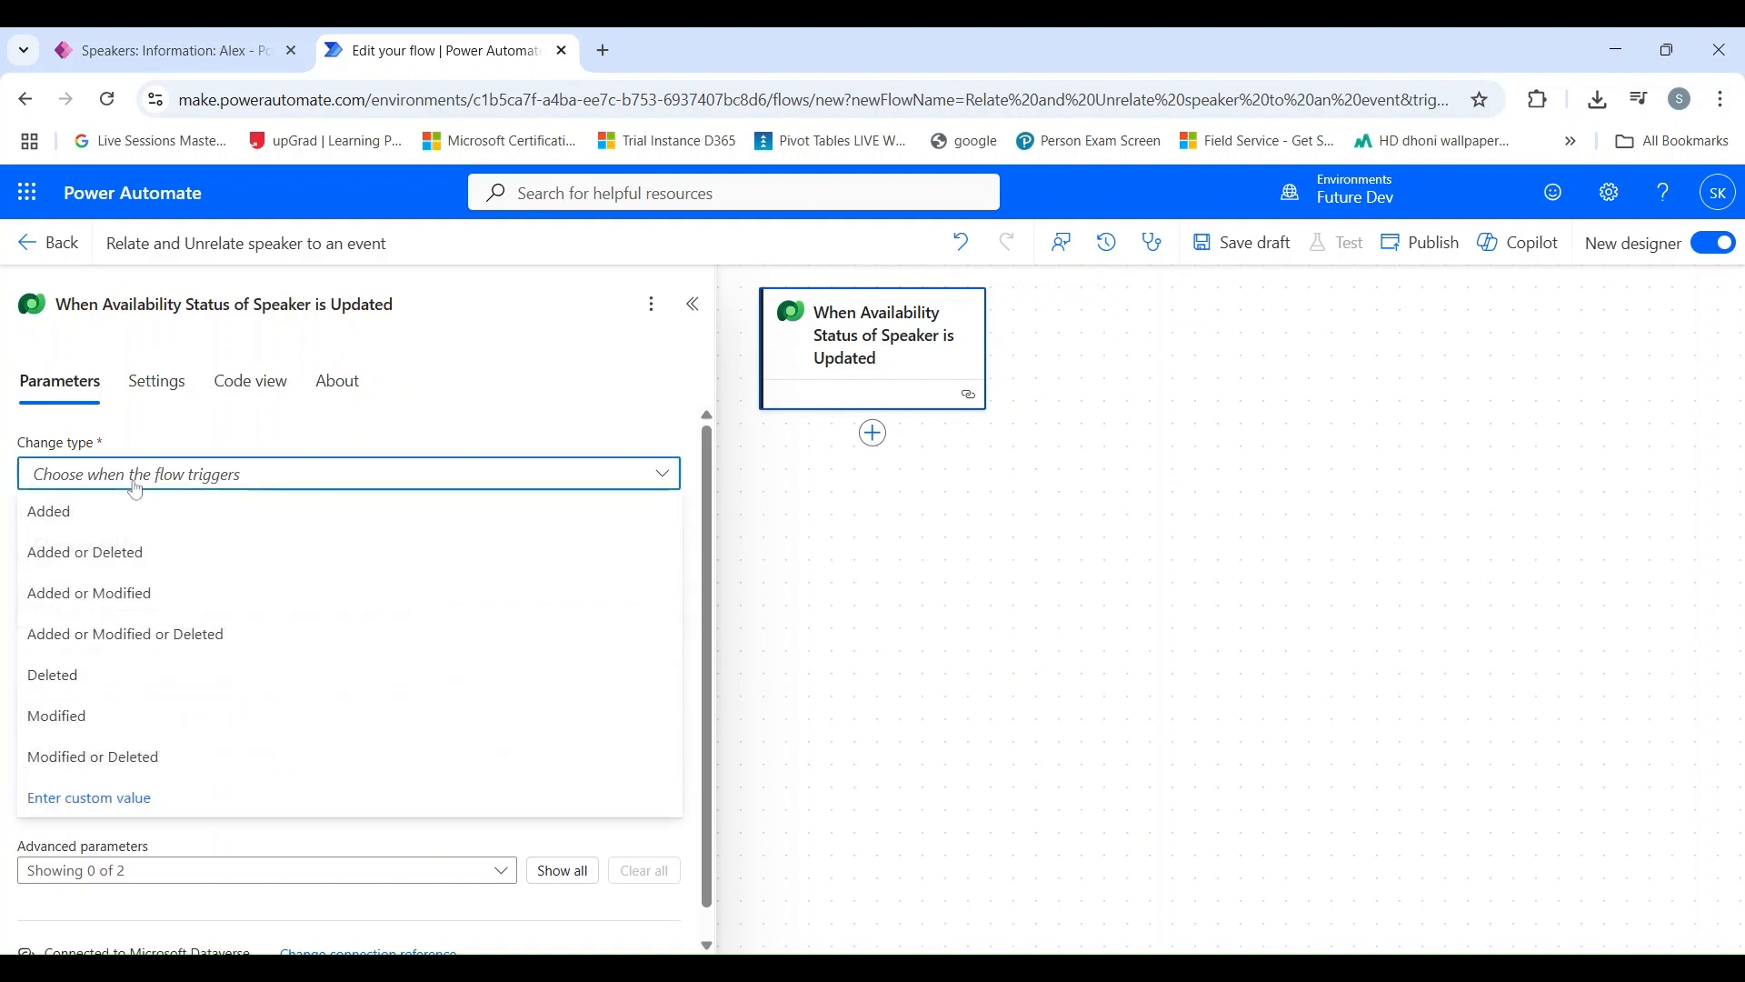
click(119, 729)
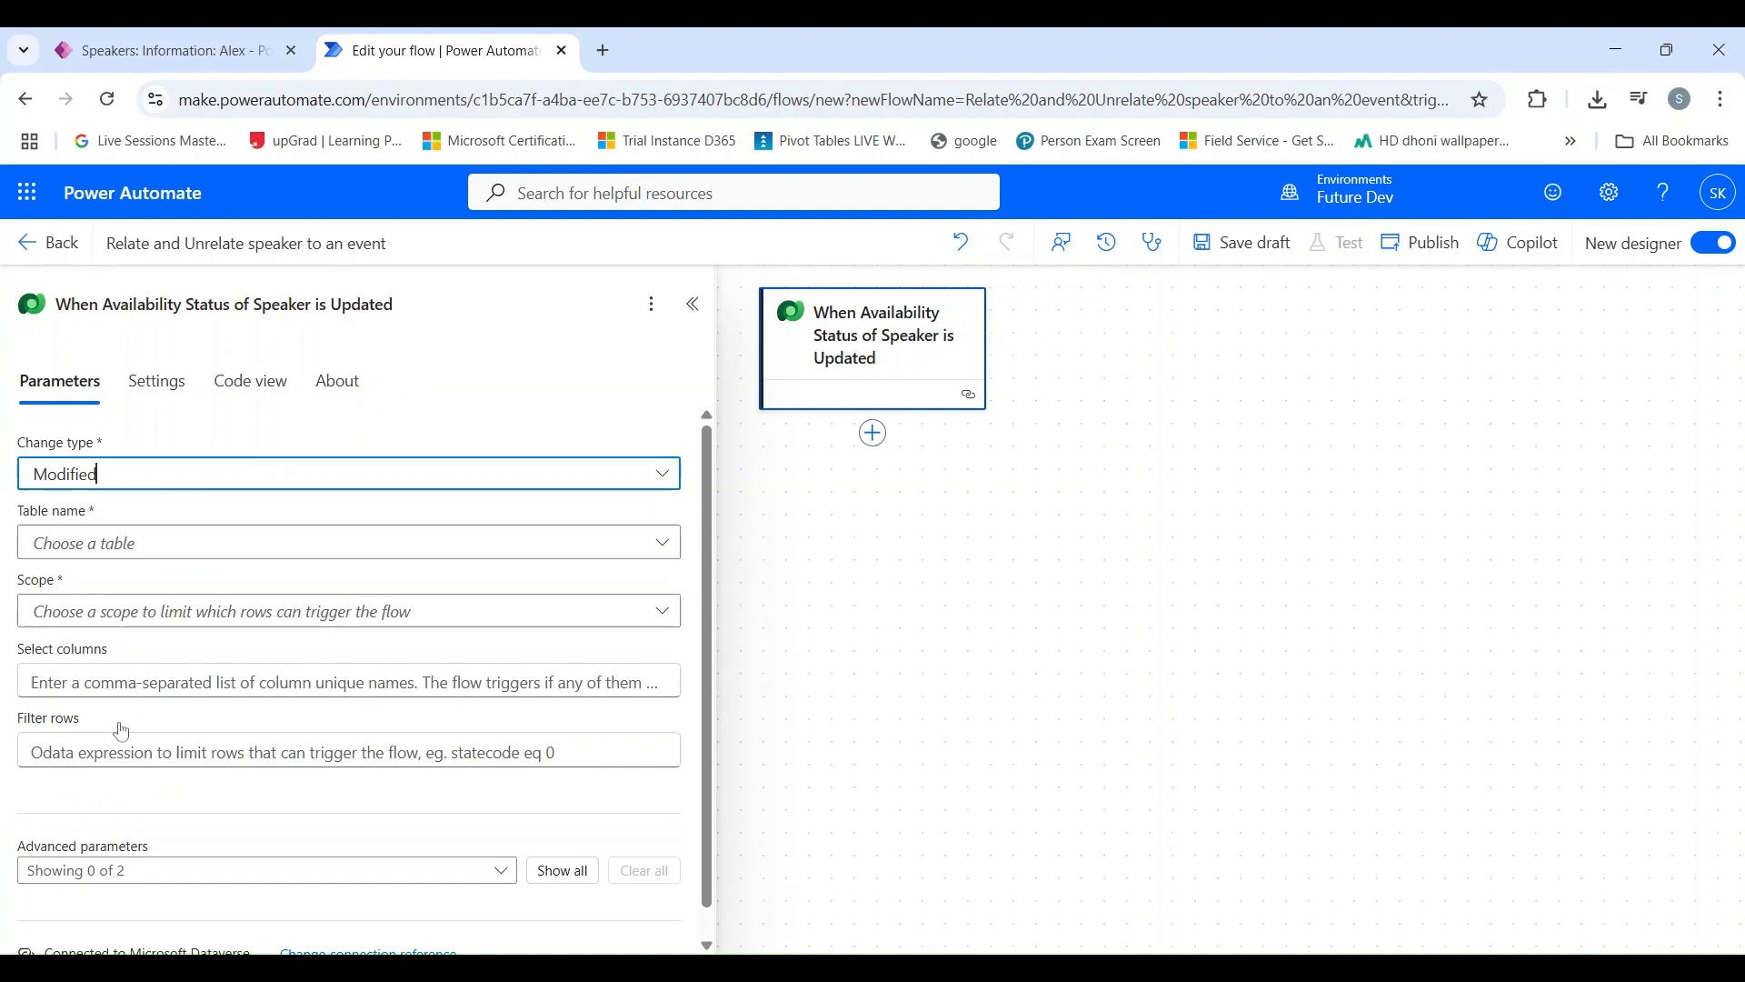
click(106, 551)
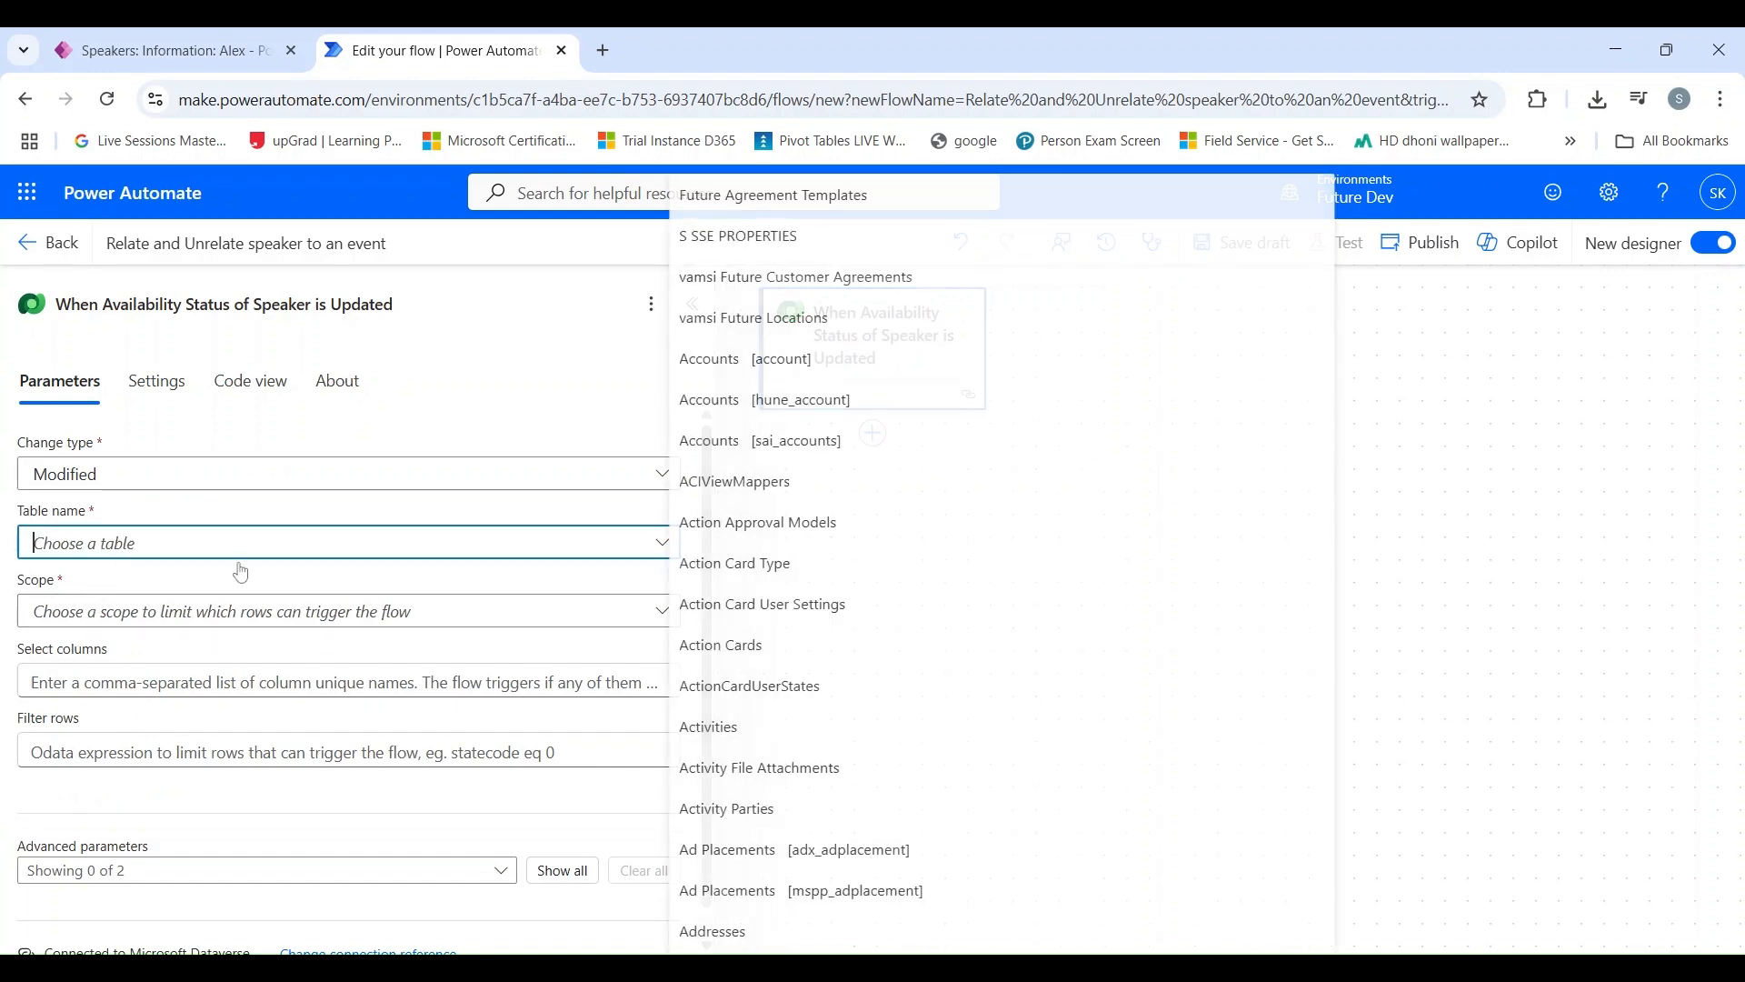
text(speaker)
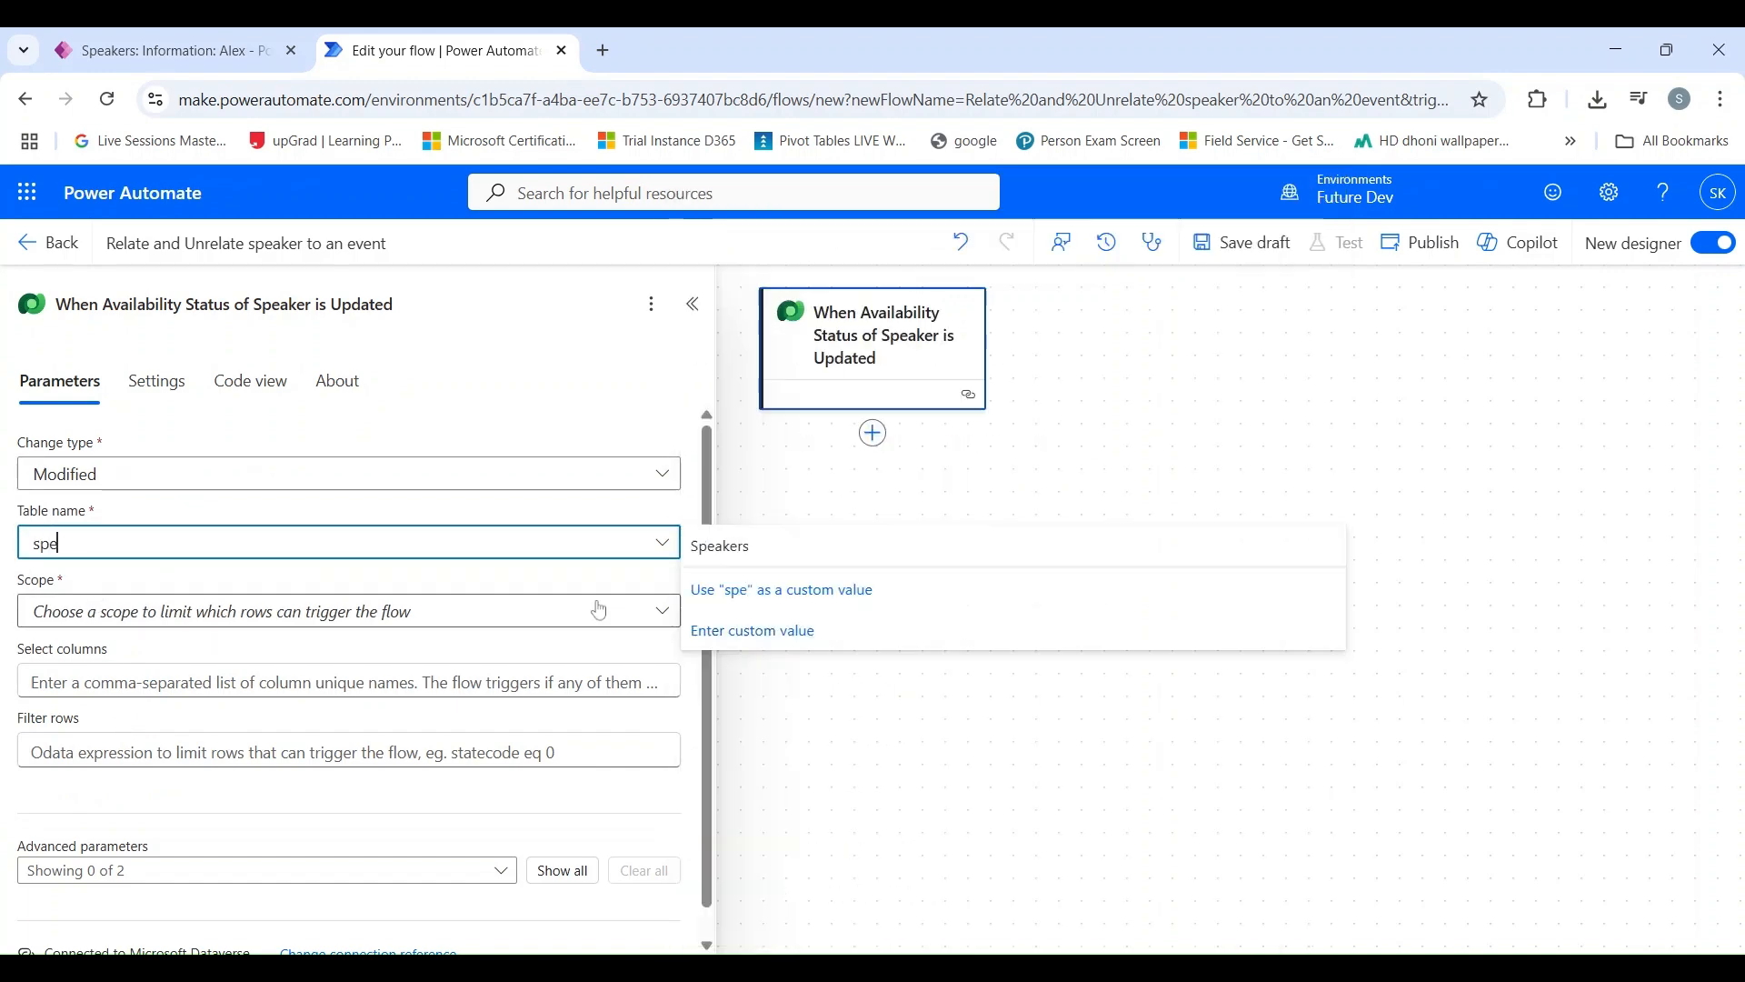
click(799, 551)
click(491, 609)
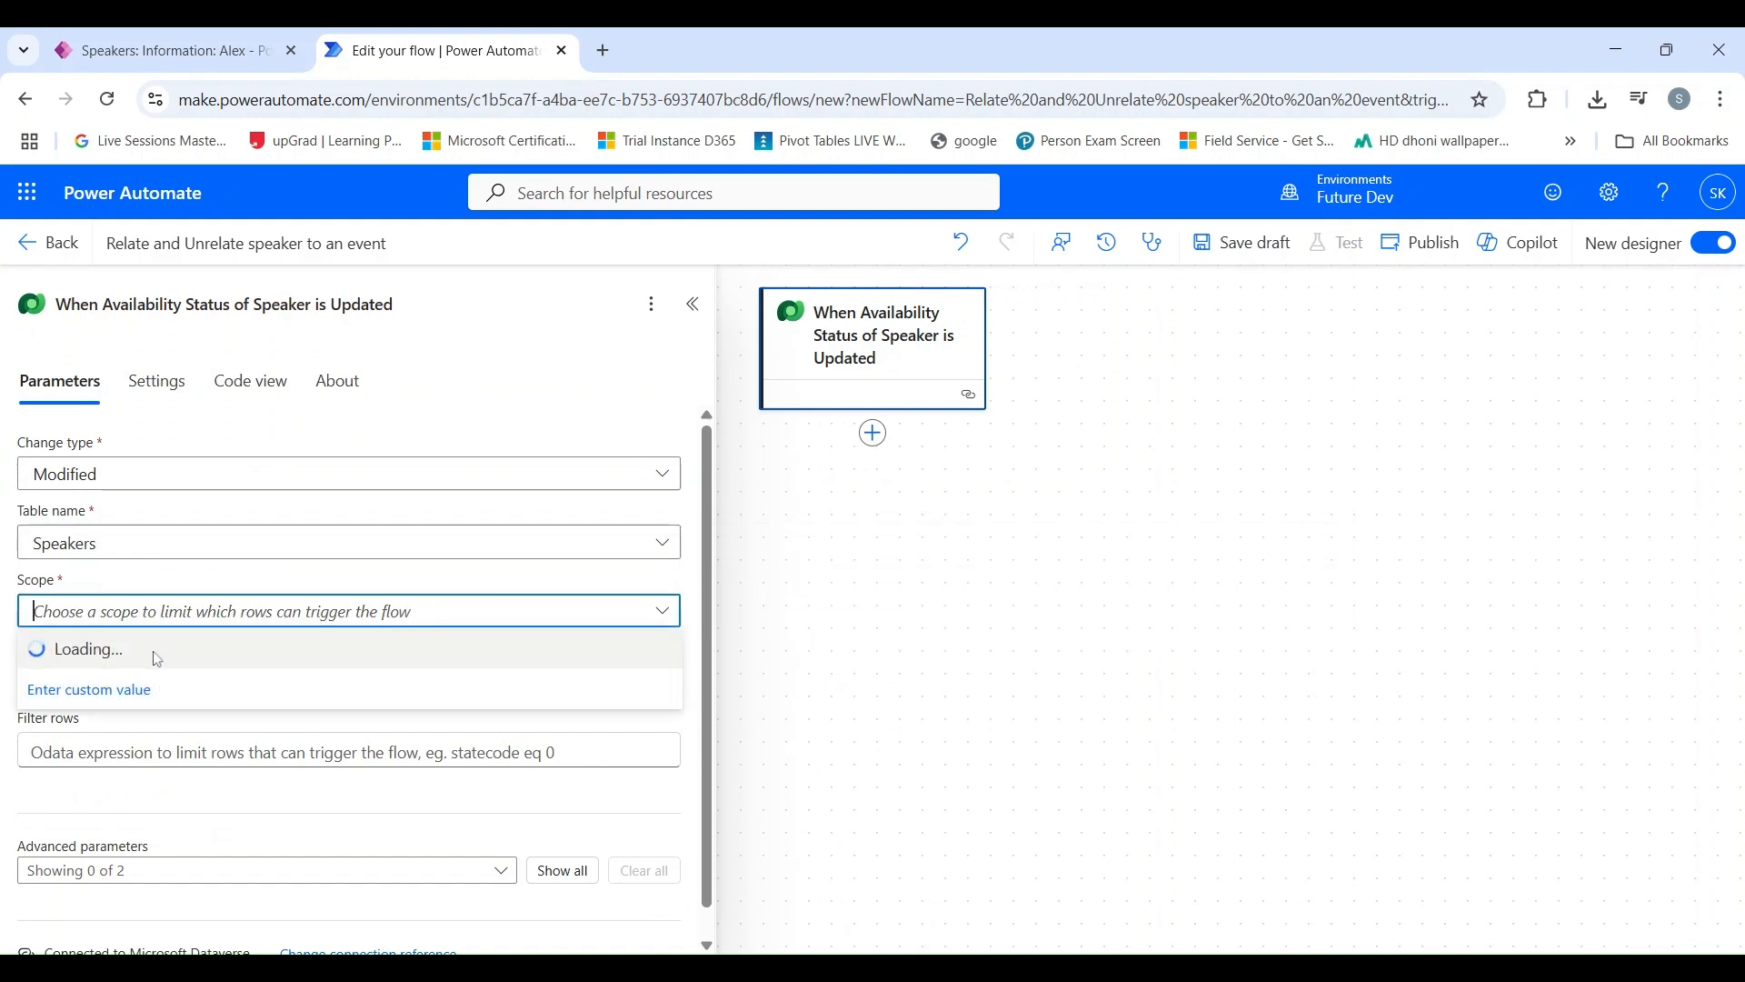
click(116, 689)
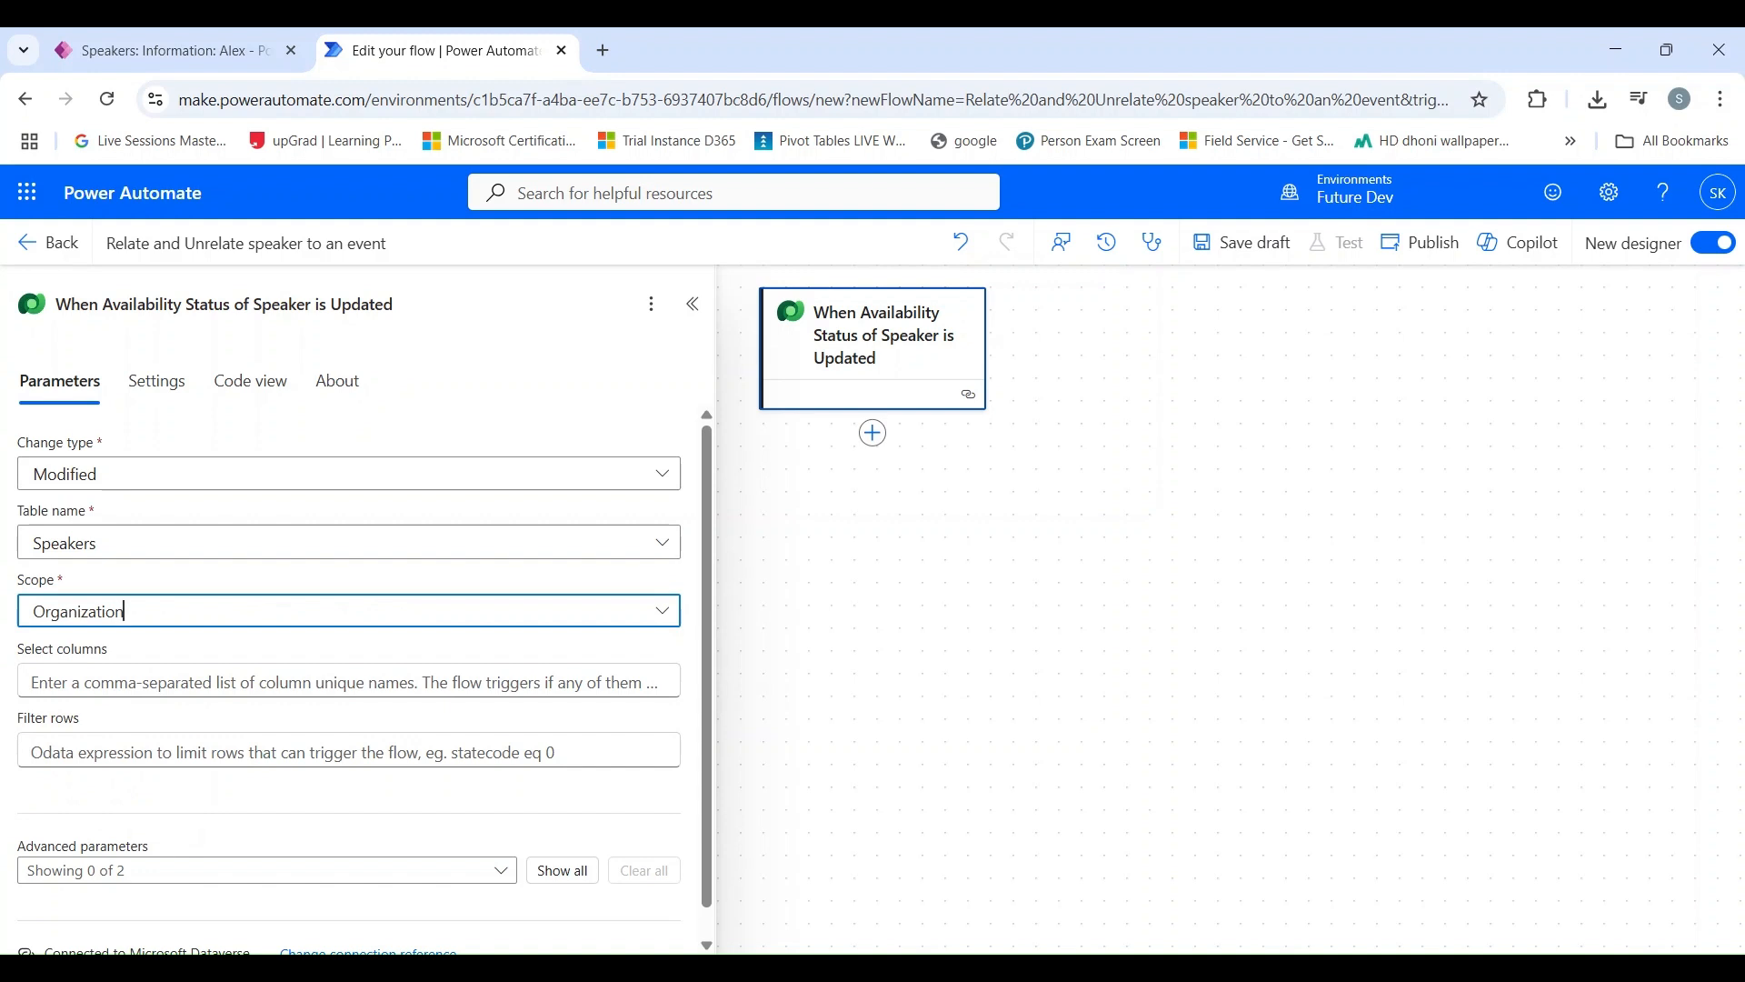
Step: Review the Available for Event field on the speaker's record in the Event Management App and return to the flow
click(141, 45)
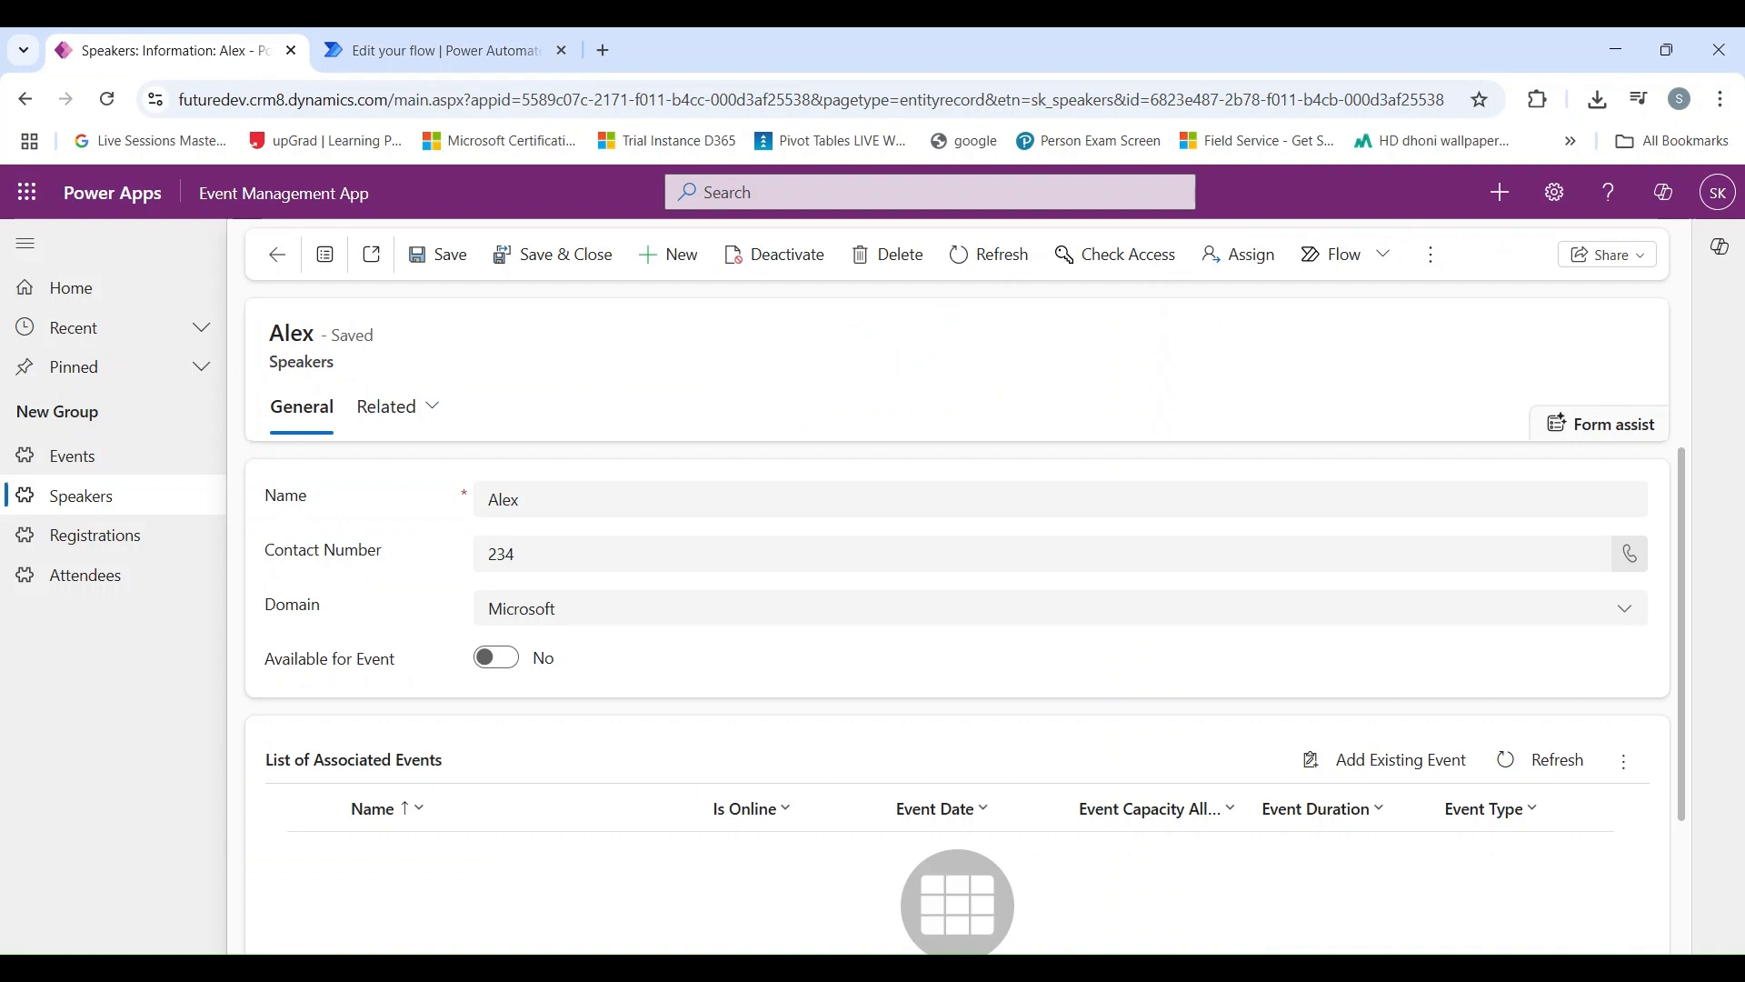
click(485, 37)
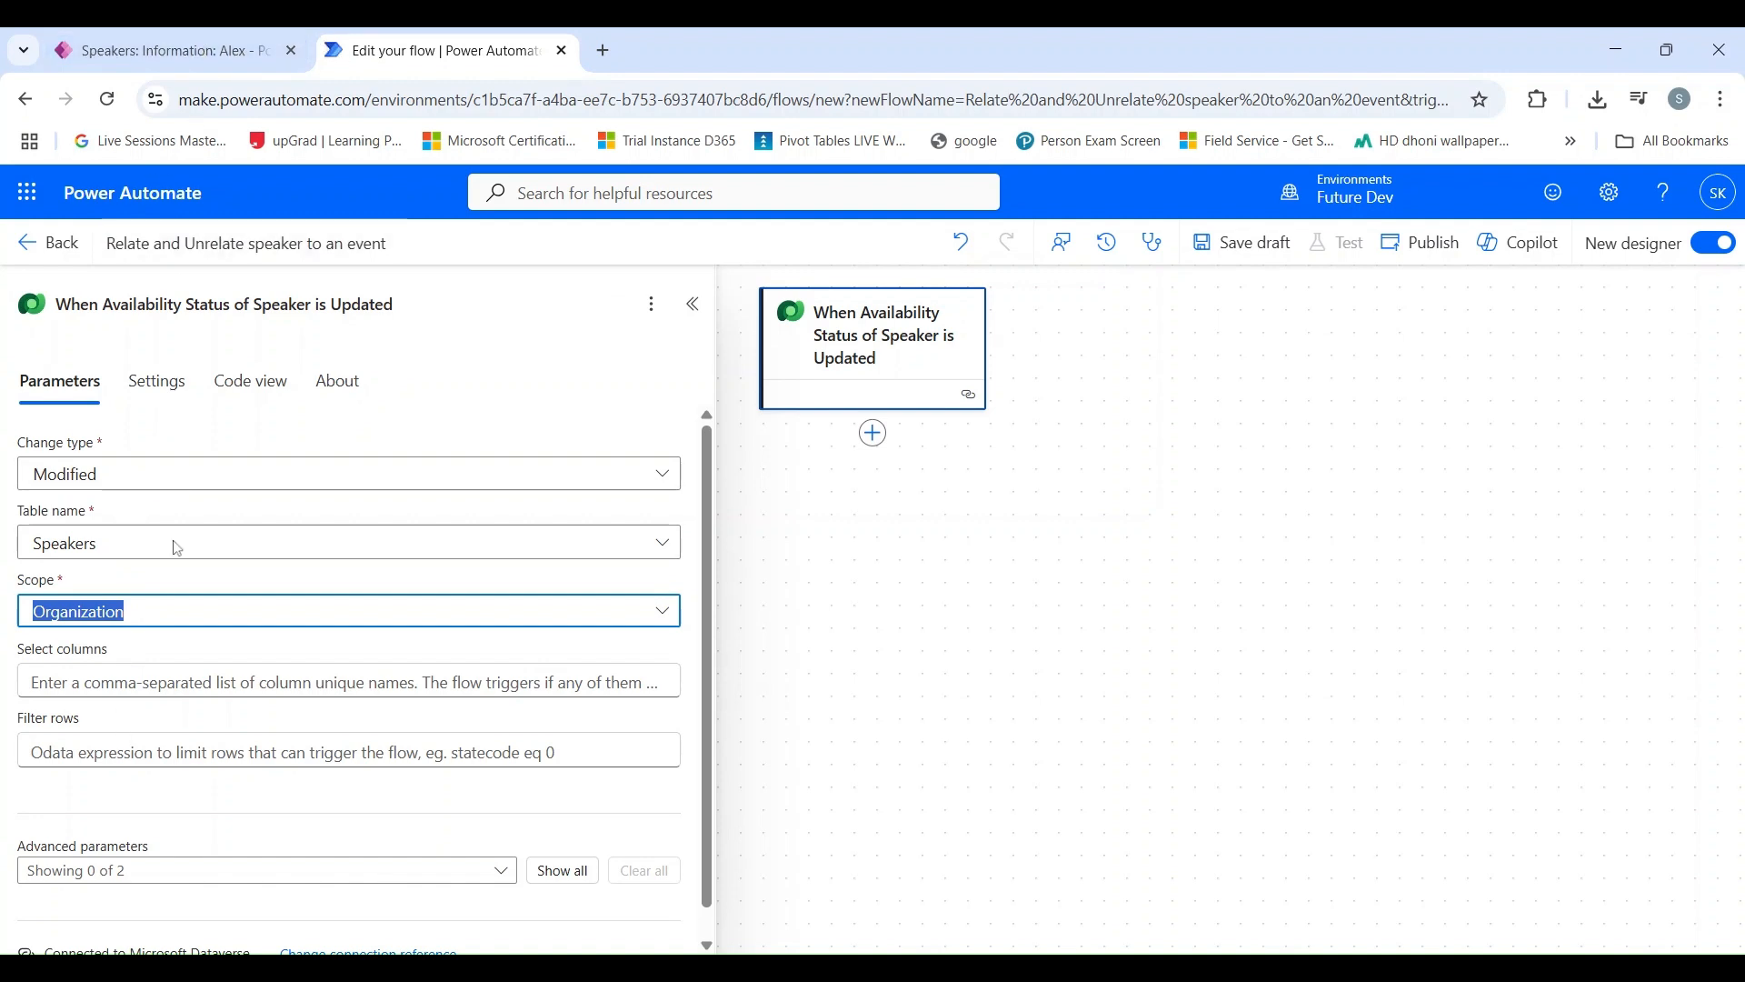
click(155, 653)
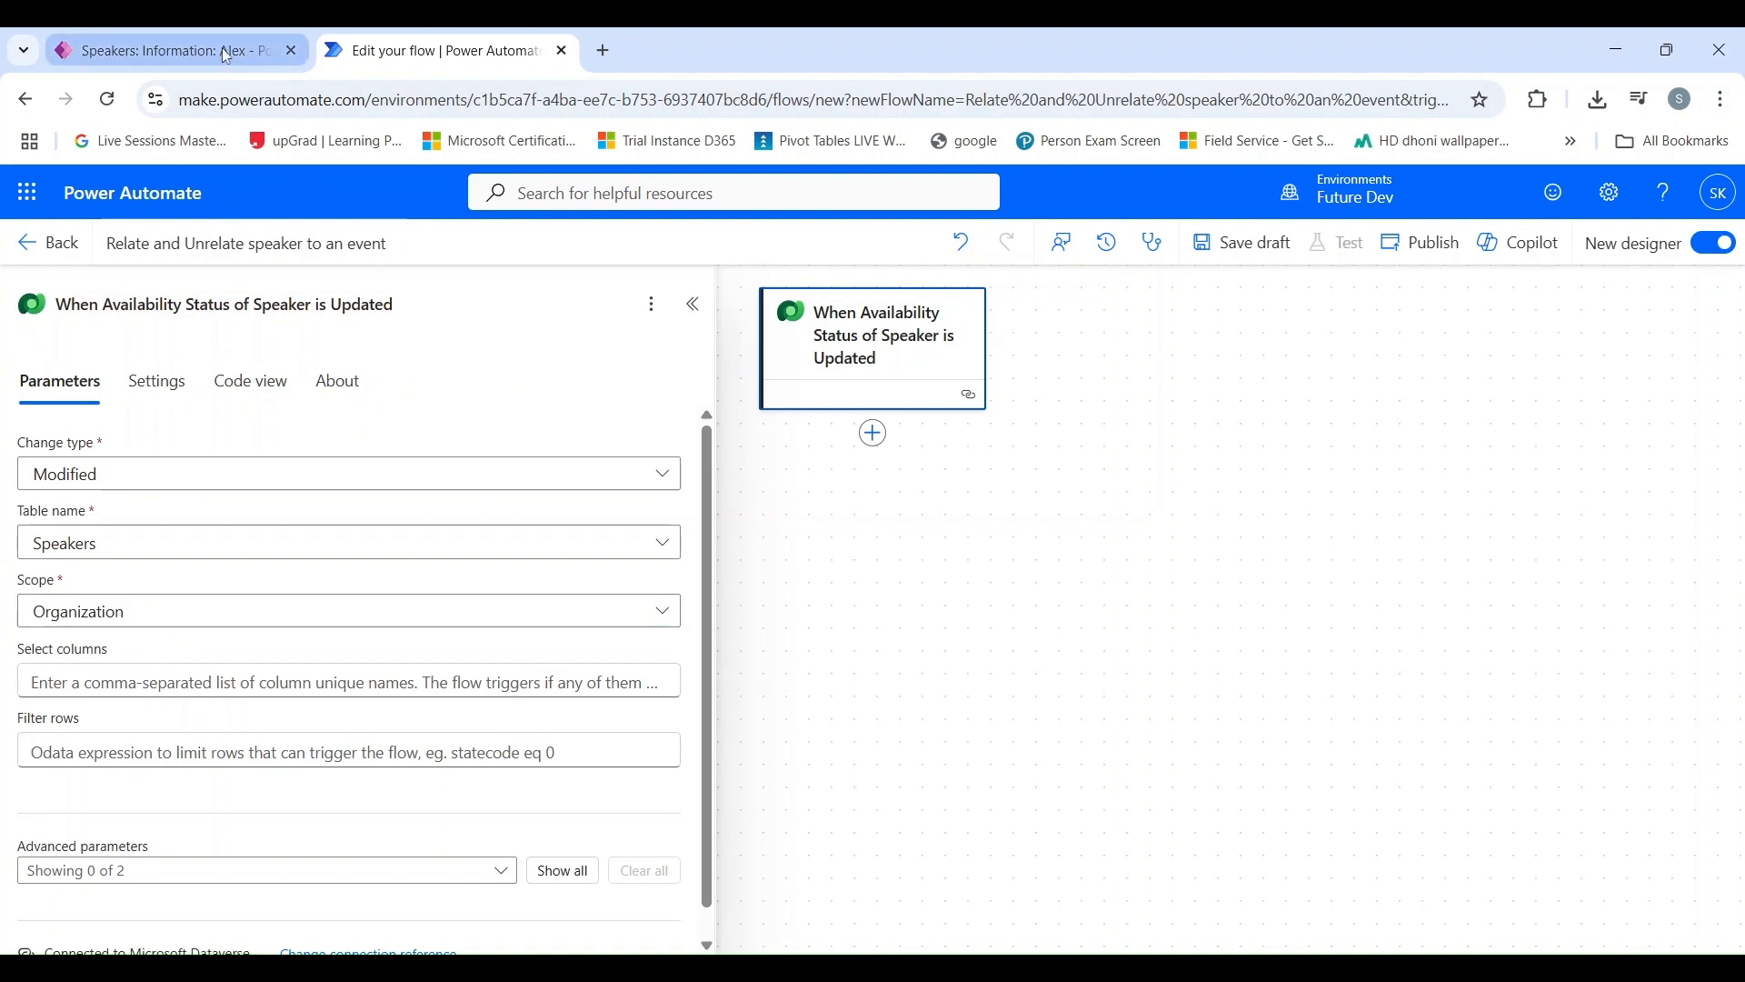
click(163, 51)
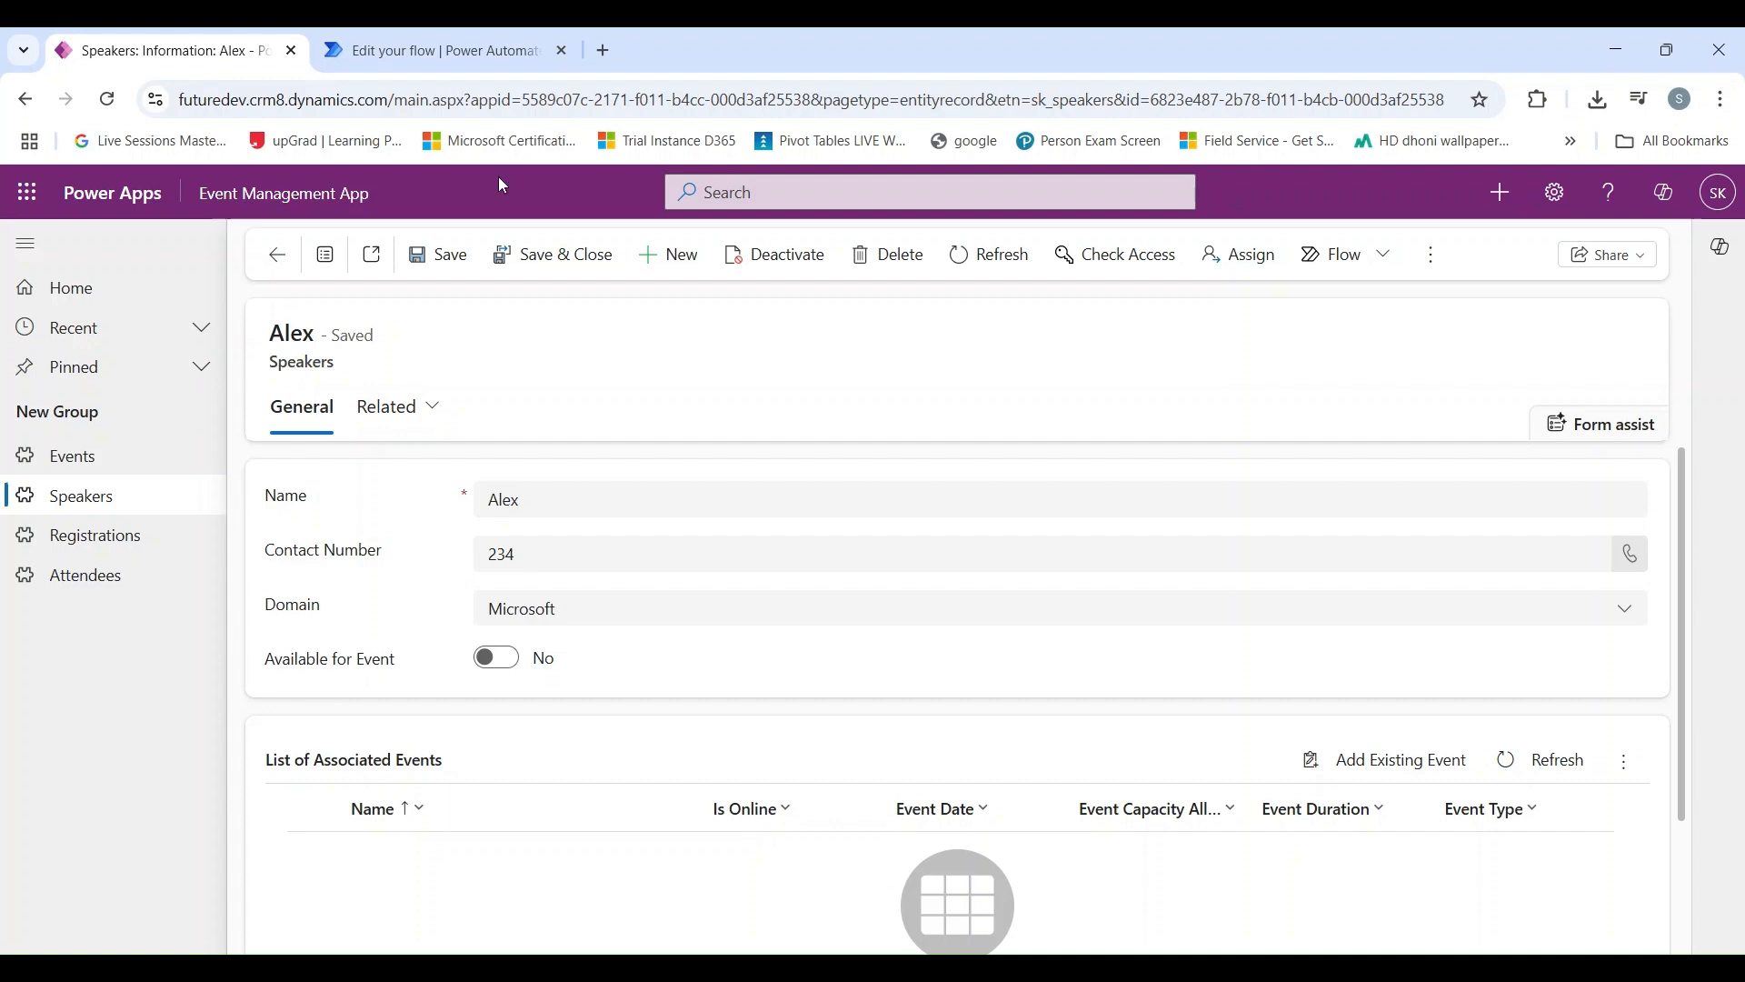
click(502, 53)
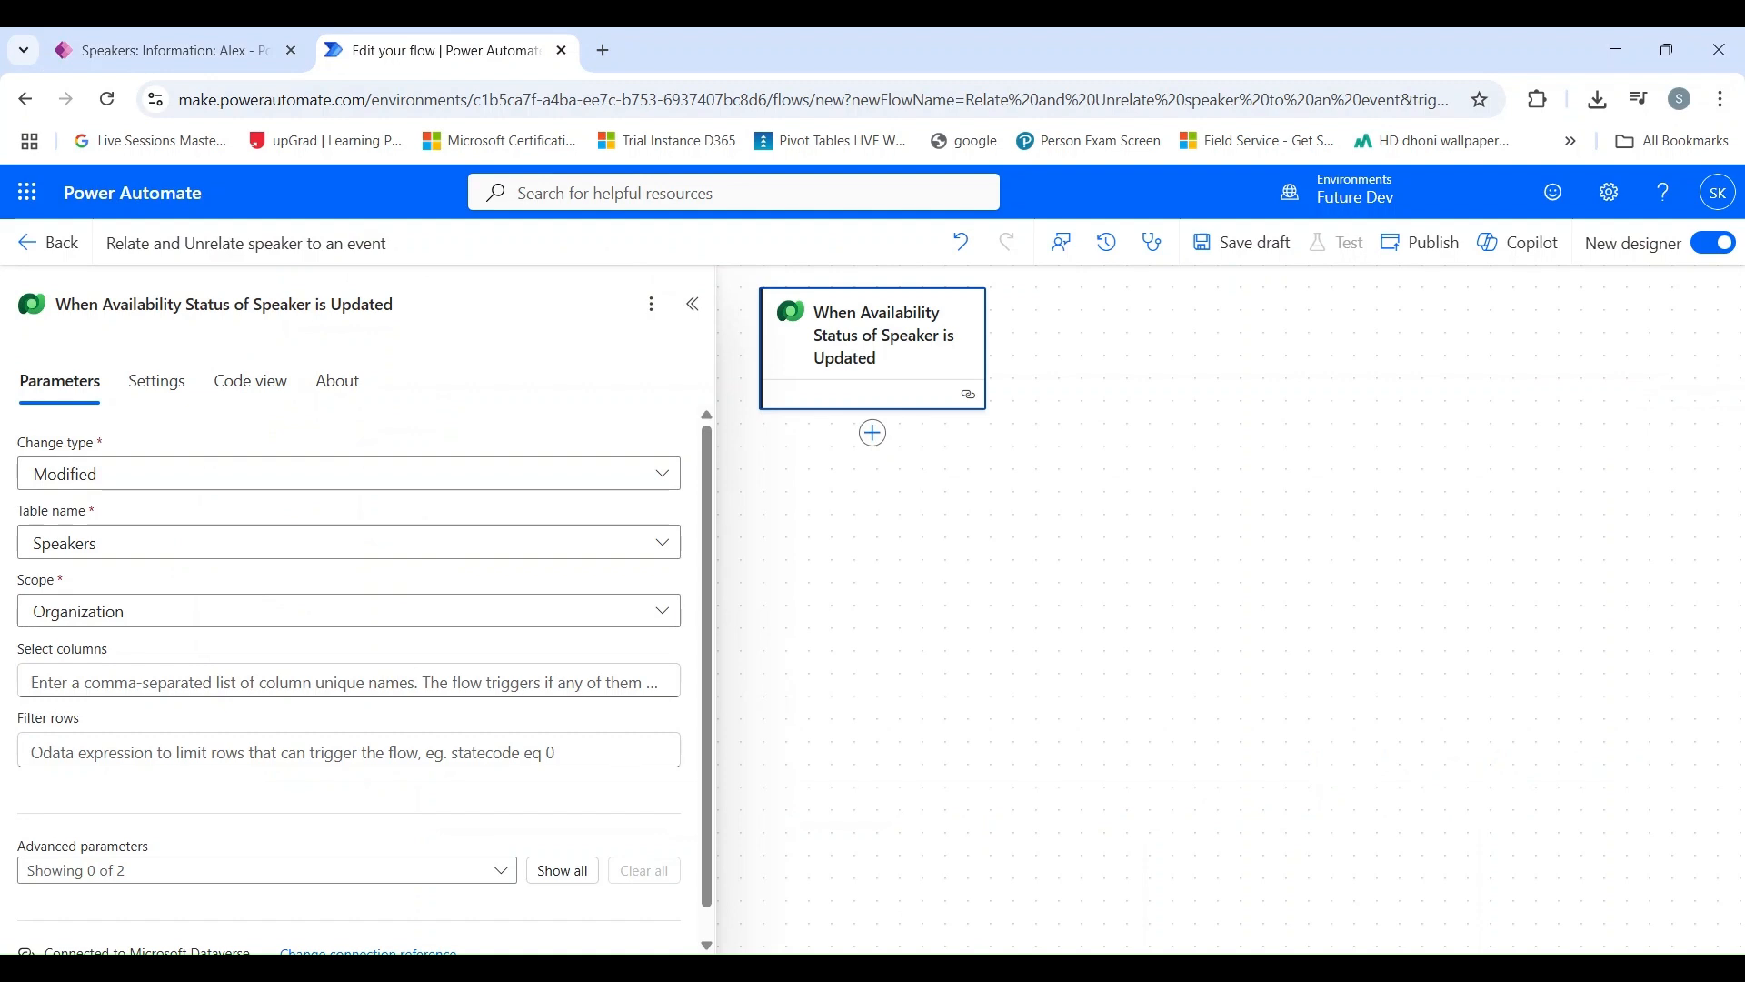
Step: On the speaker's record, show the logical names, copy sk_availableforevent for Available for Event, and reload the page
click(194, 42)
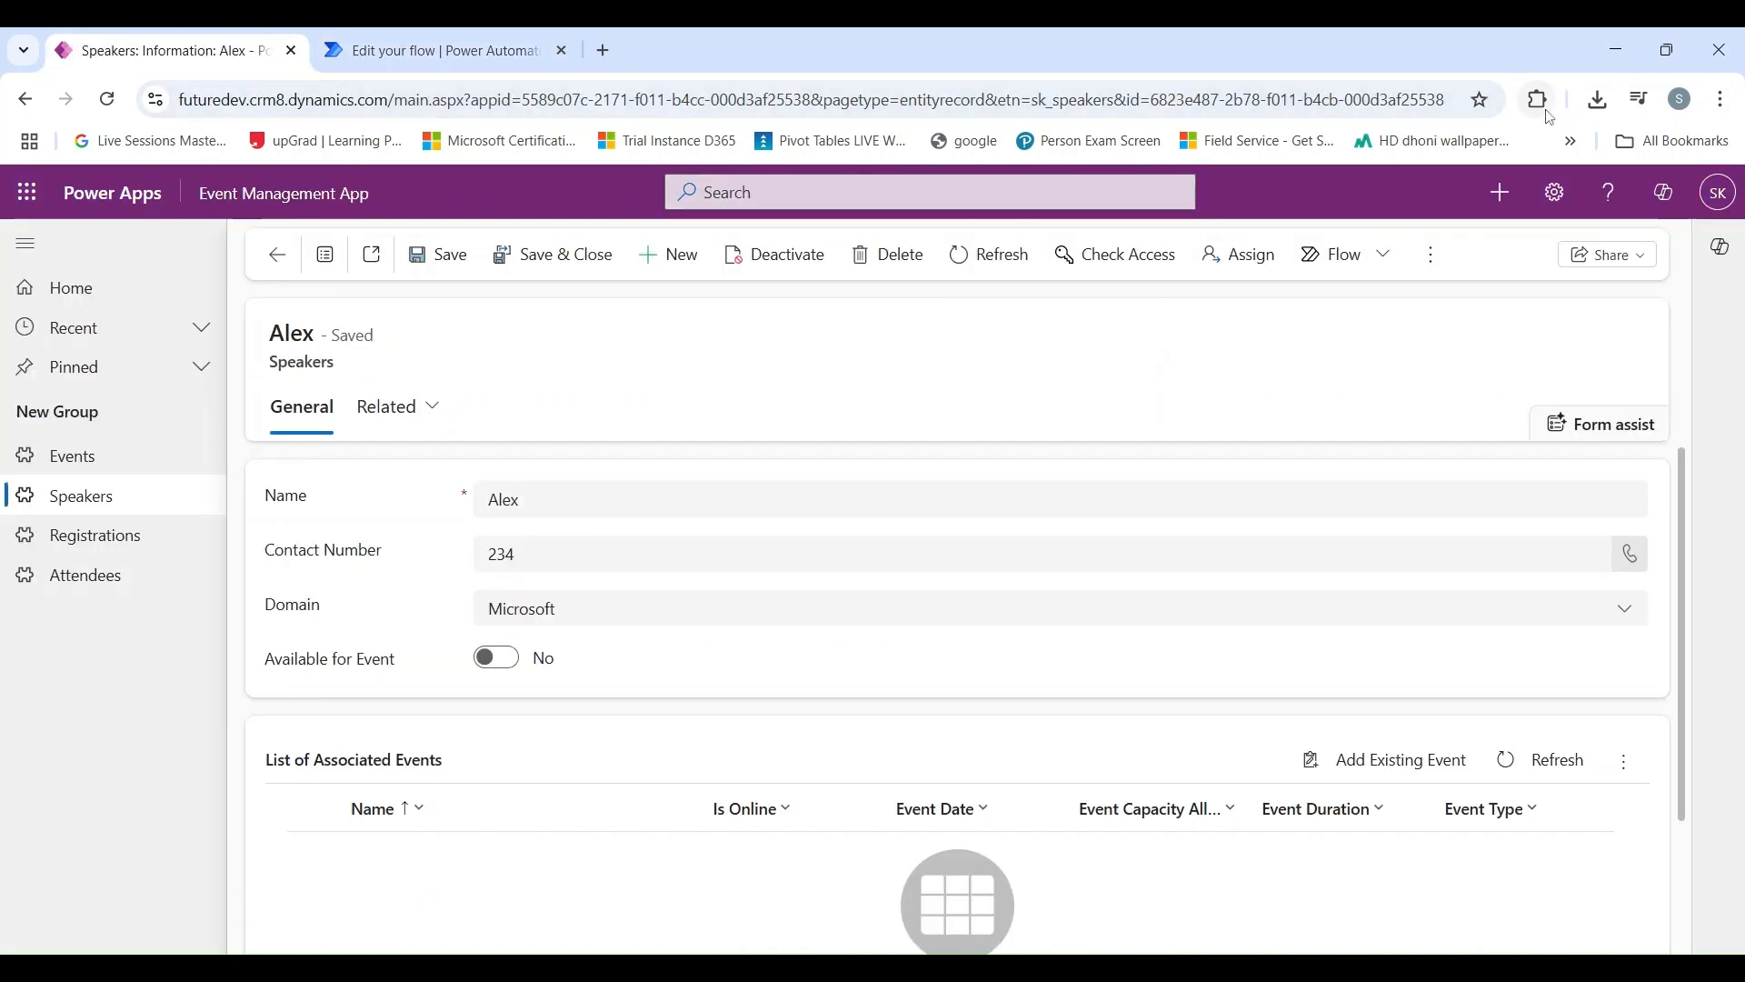
click(1372, 296)
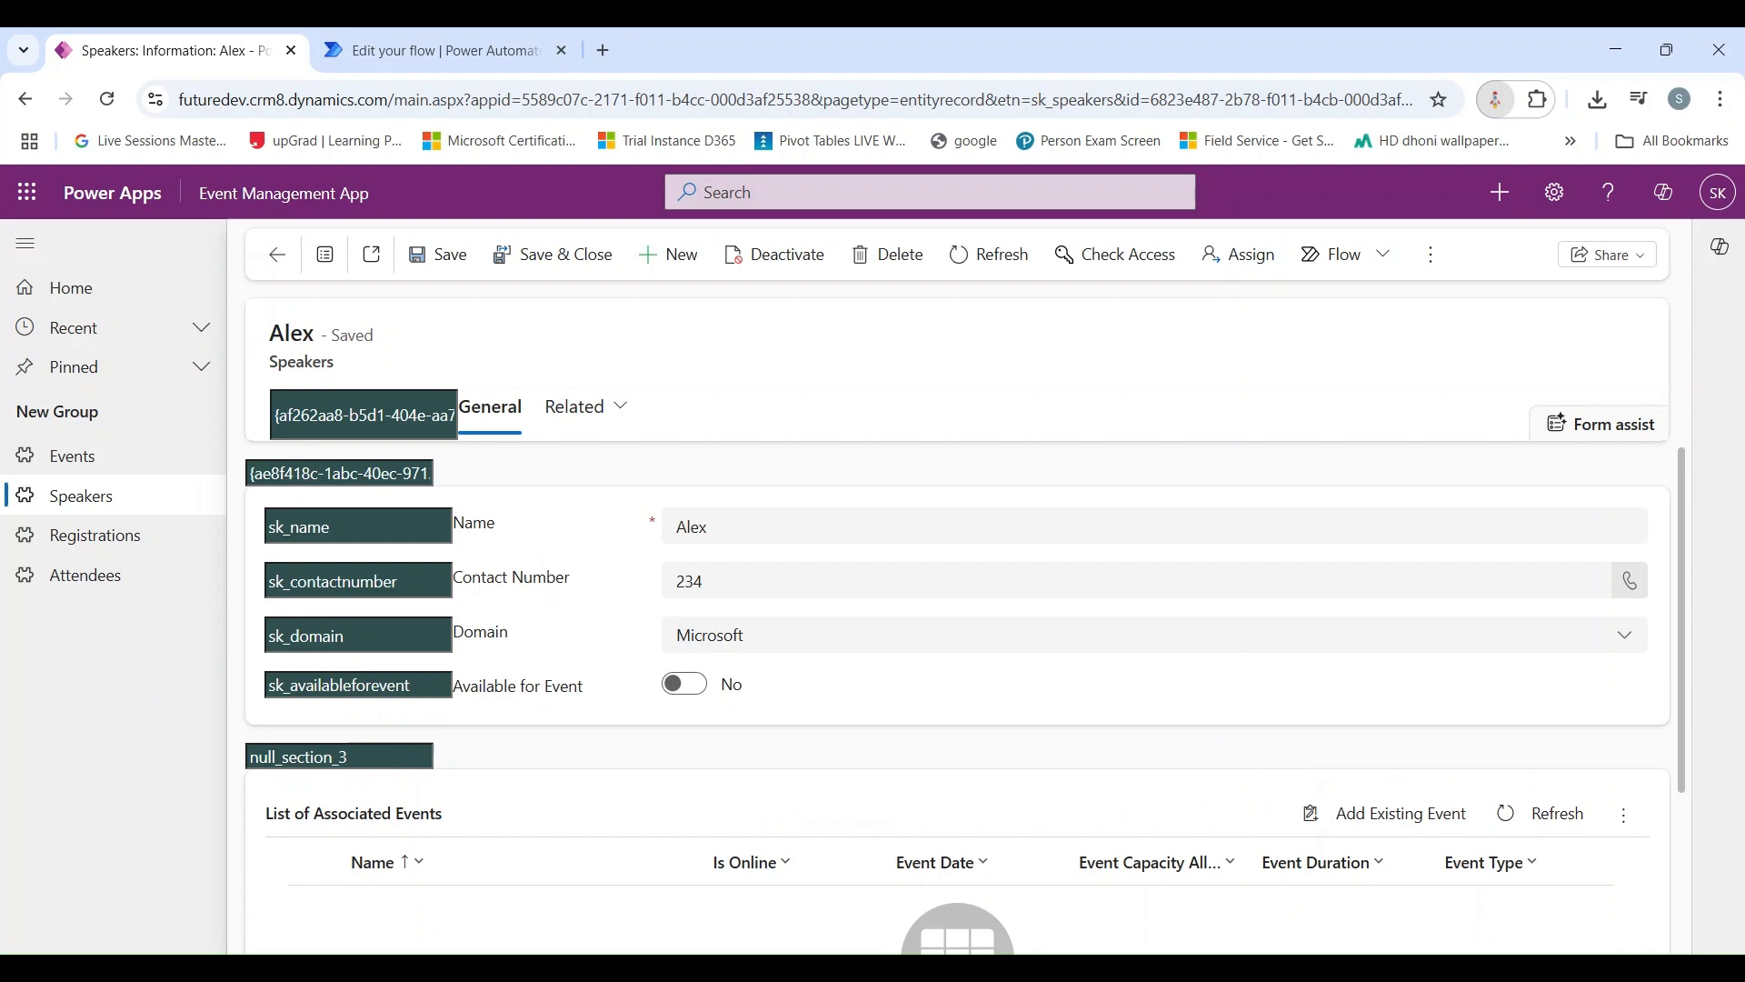
double_click(315, 686)
key(ctrl+c)
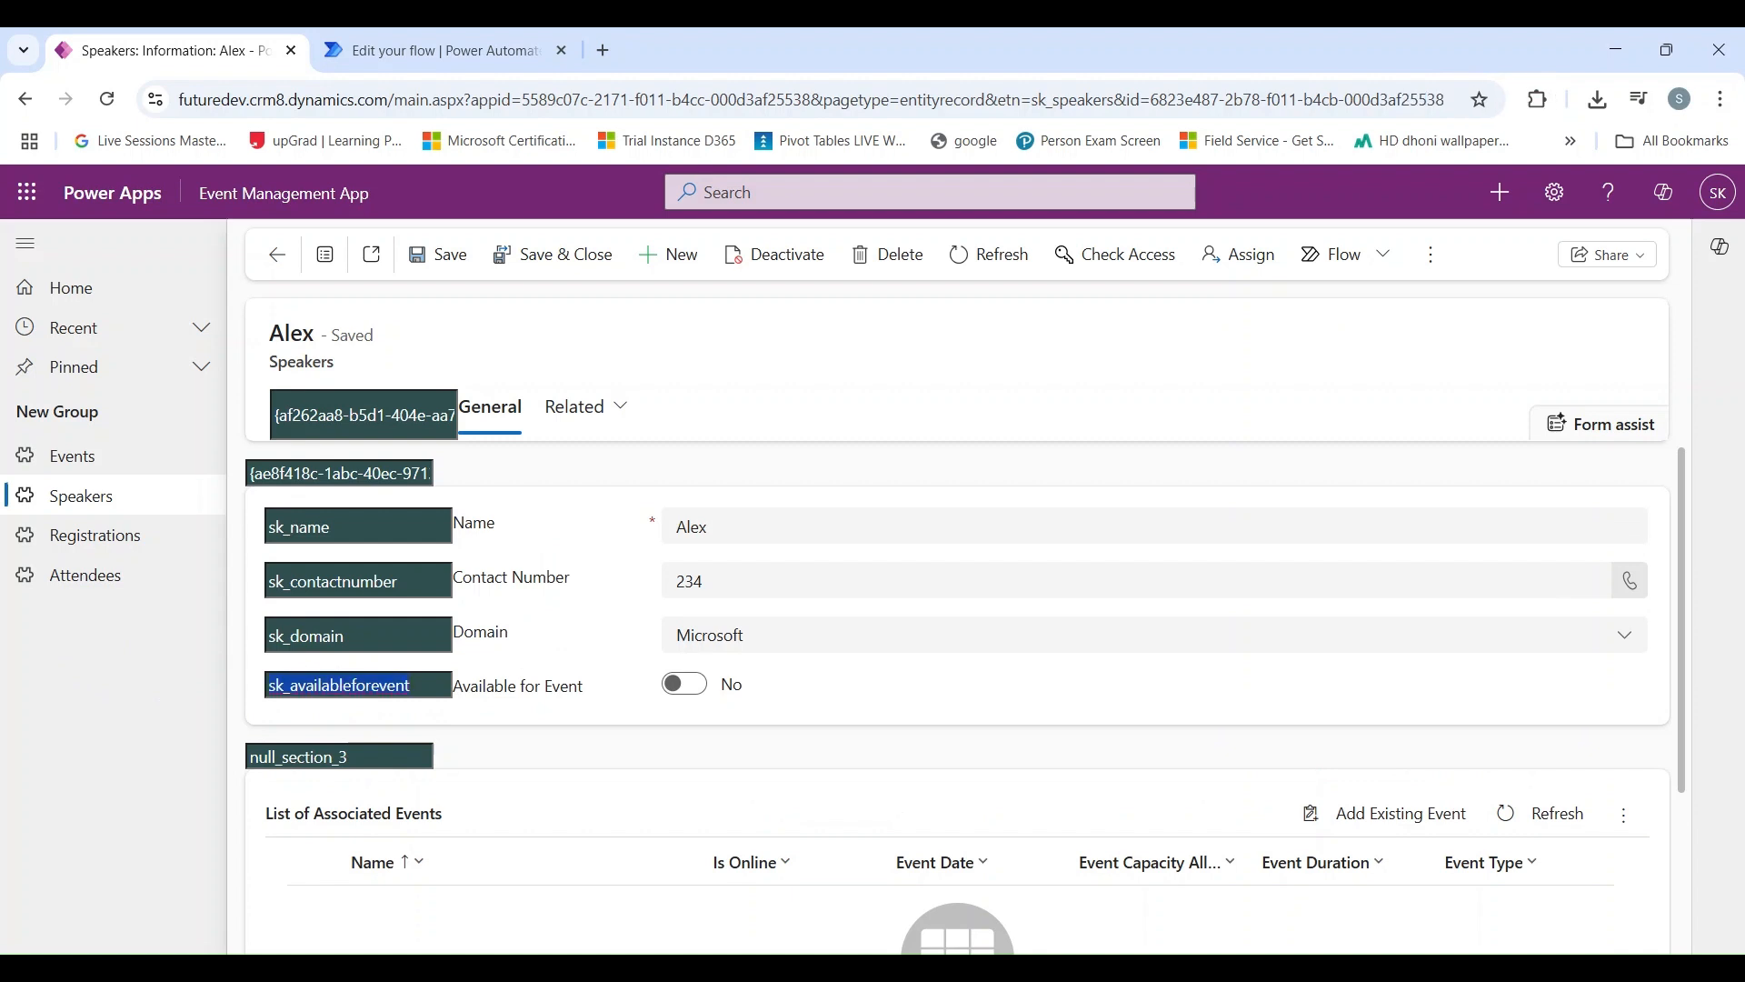
click(108, 99)
Step: Back in the flow, limit the trigger's Select columns to sk_availableforevent
click(455, 47)
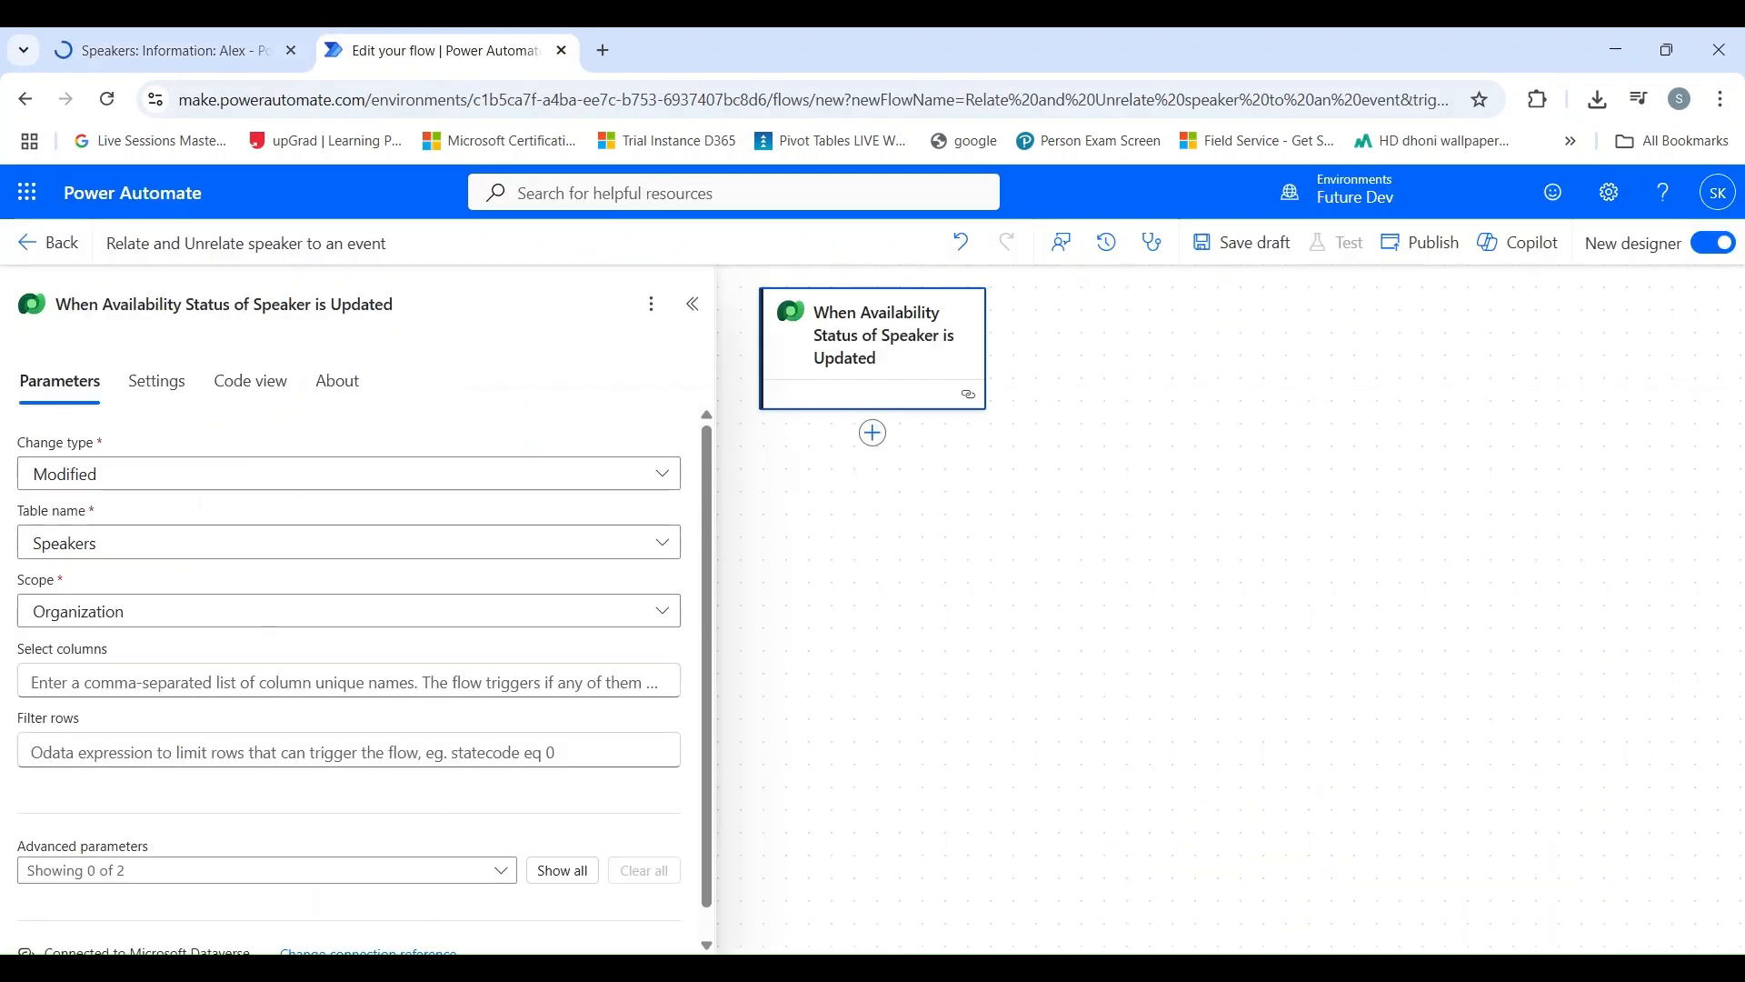
click(36, 681)
key(ctrl+v)
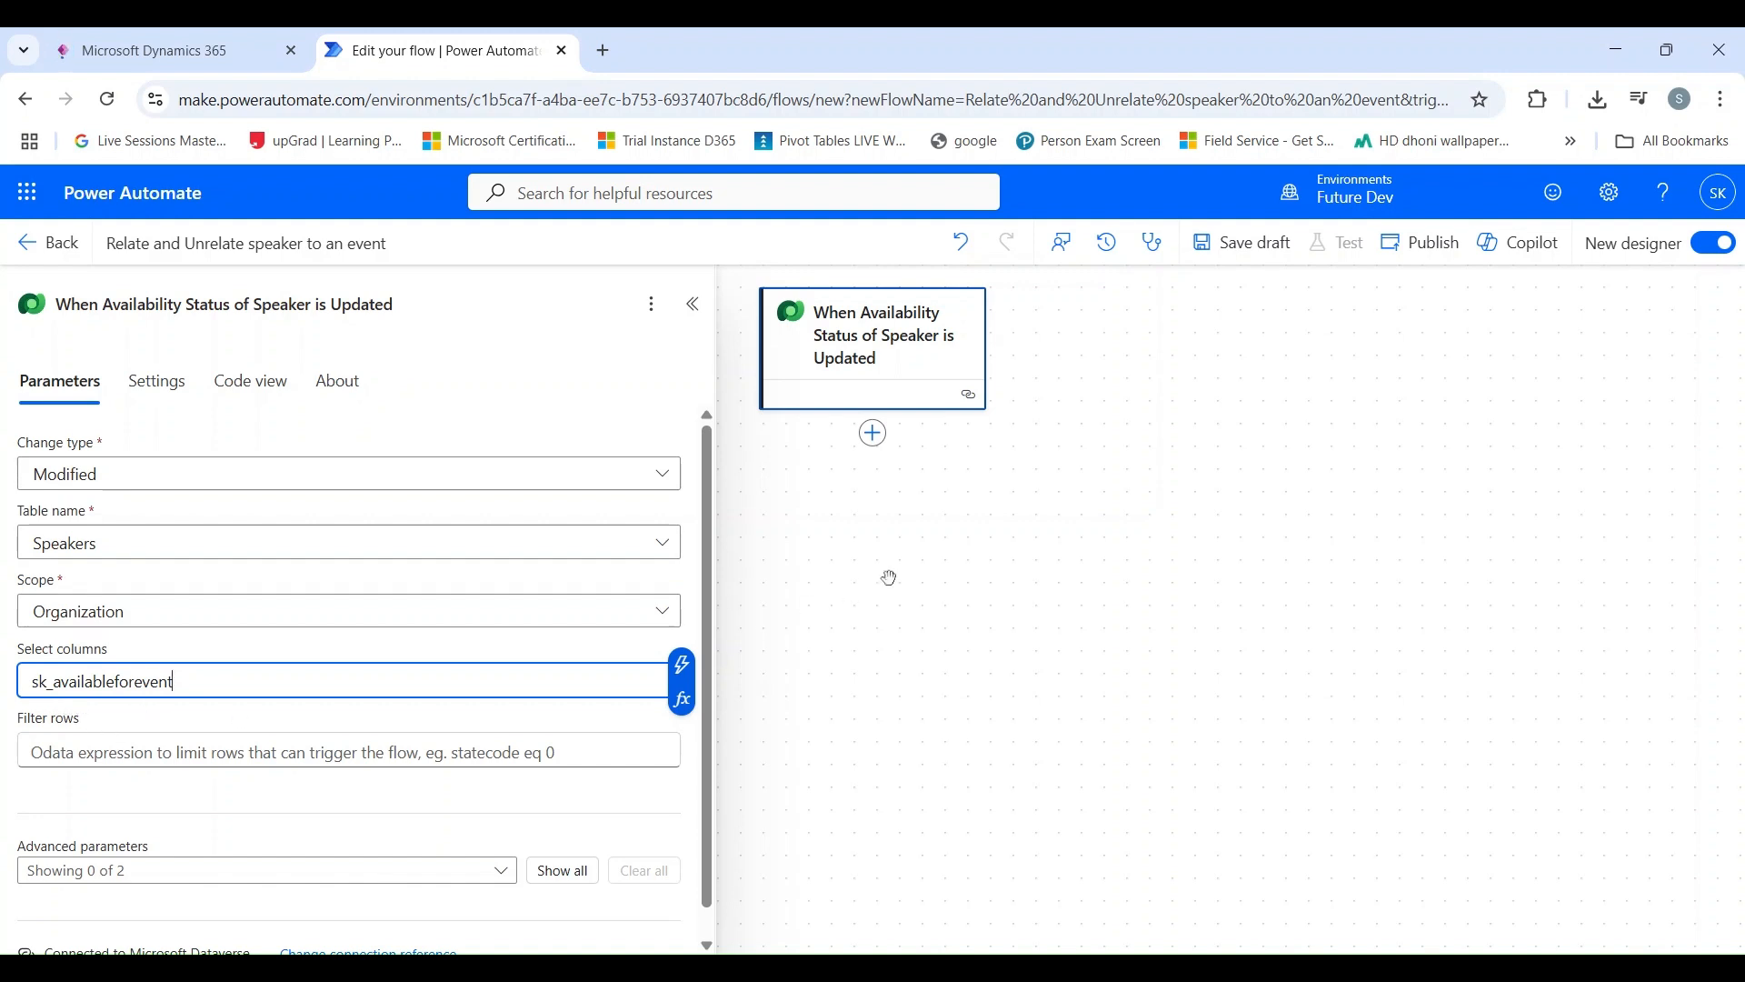
click(935, 559)
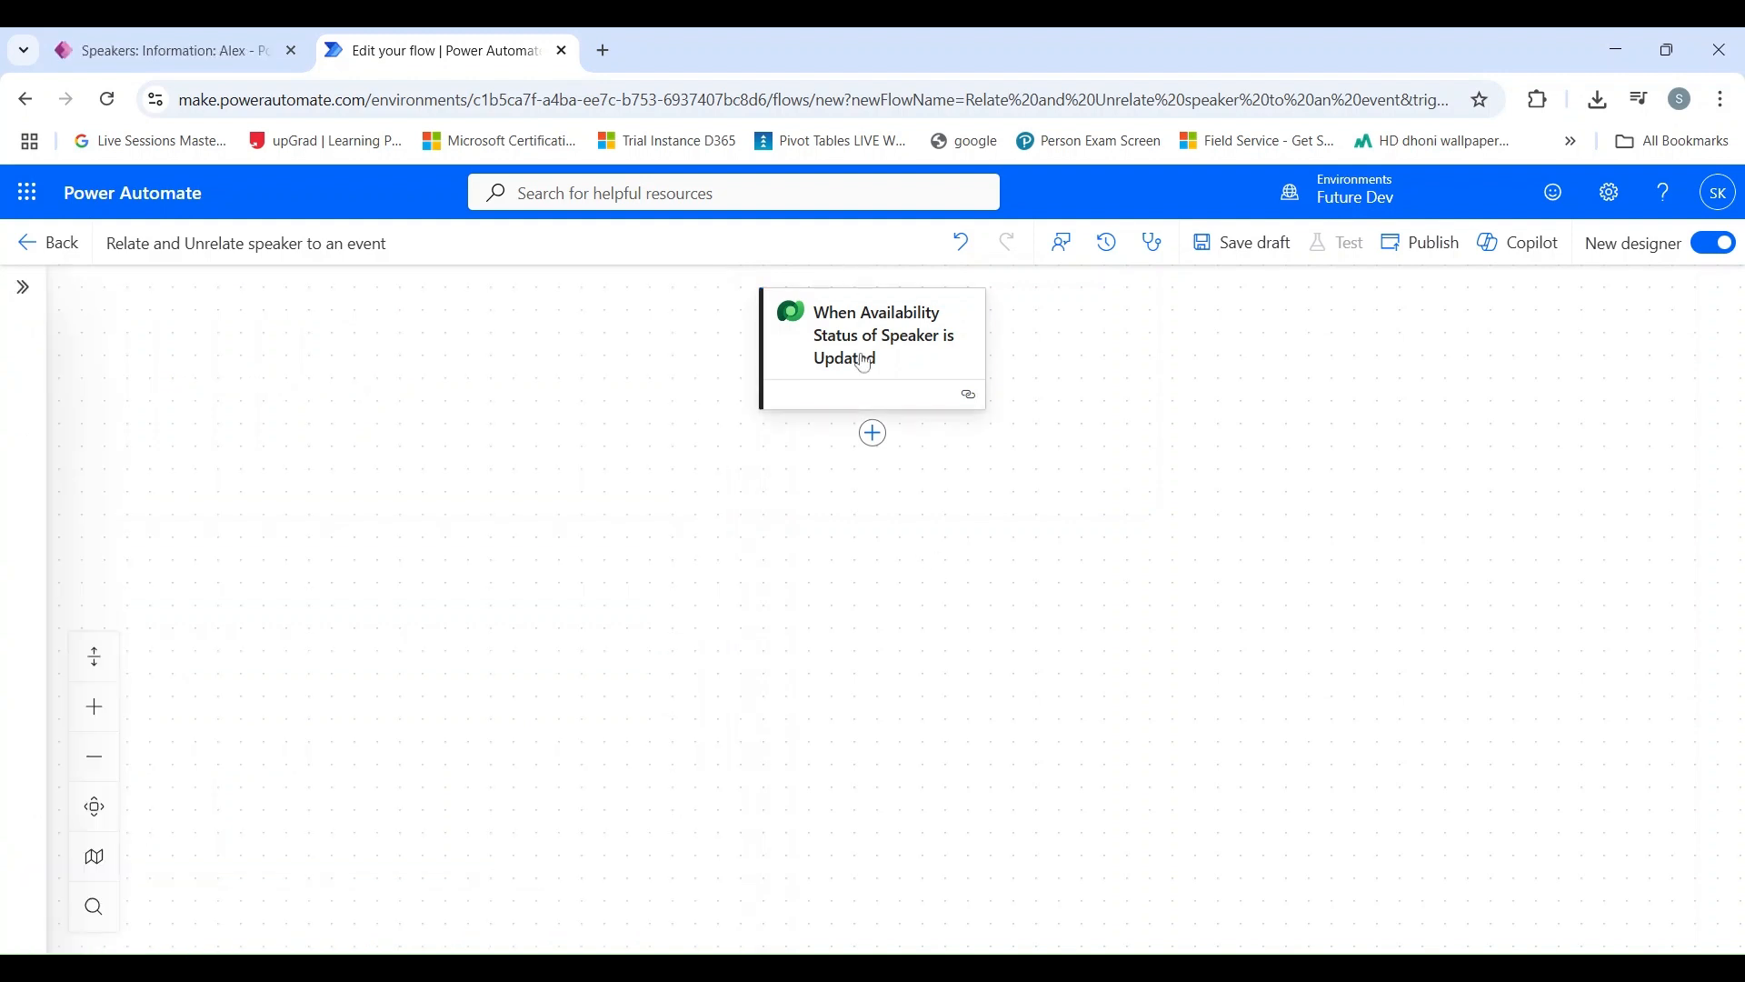
Step: Add a Microsoft Dataverse List rows action after the trigger
click(873, 433)
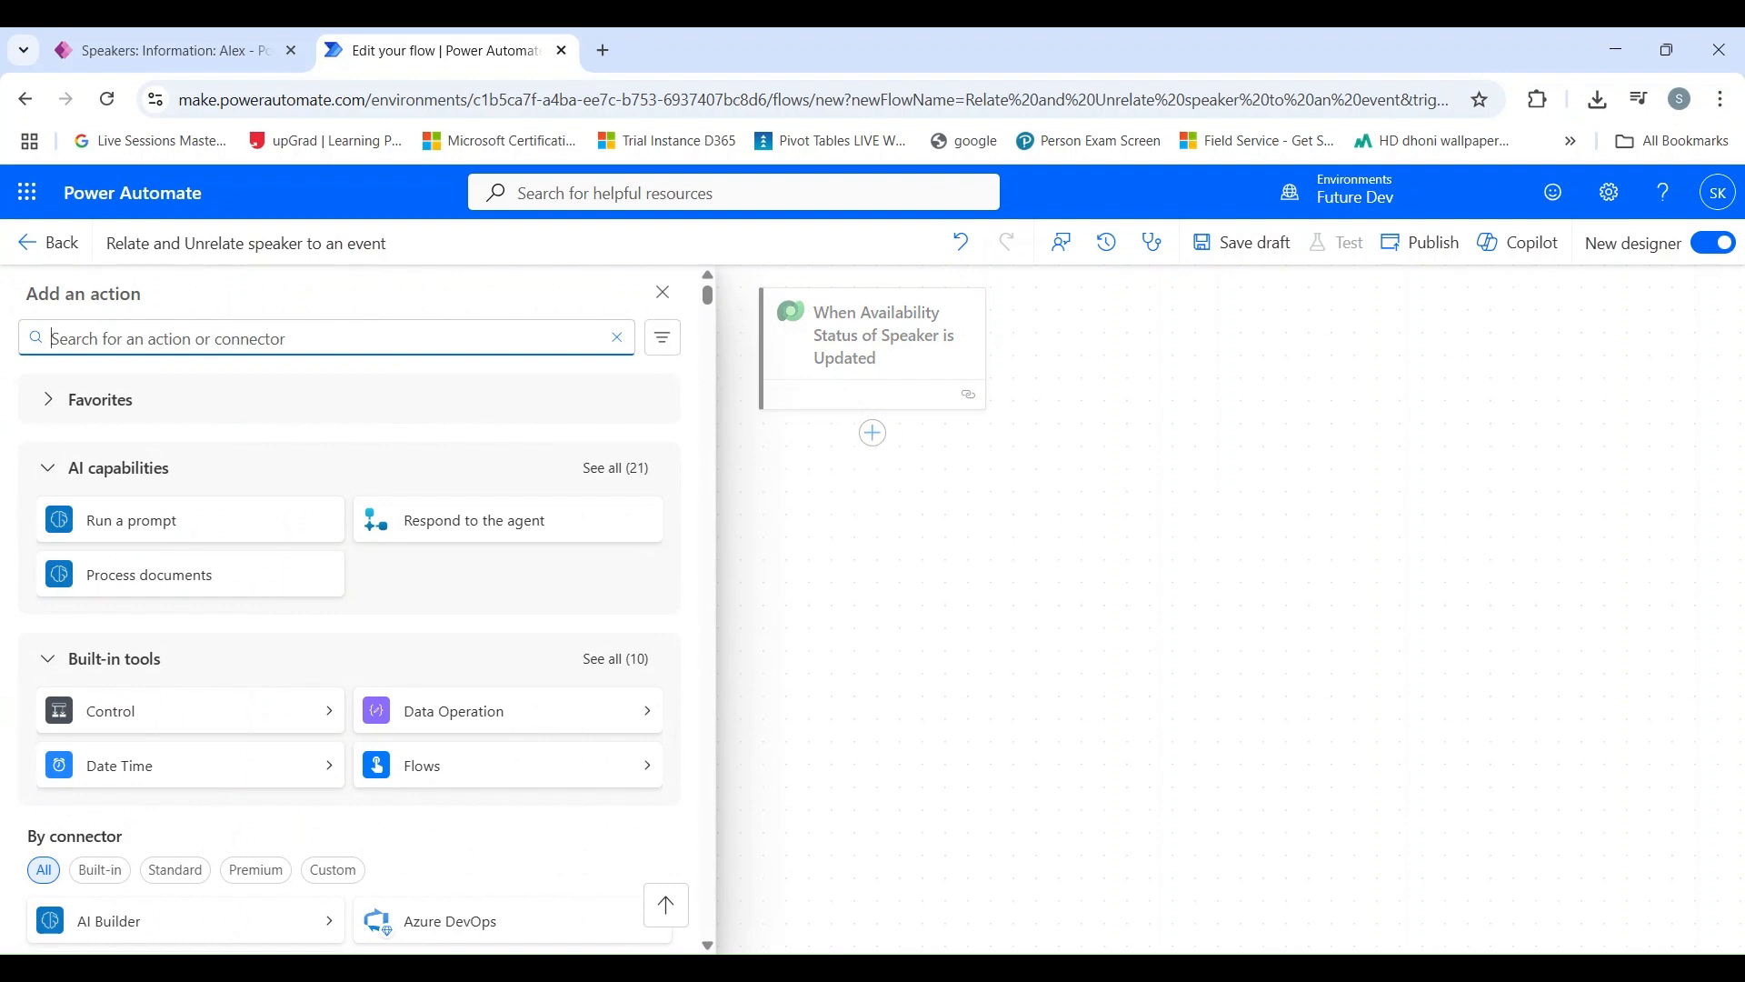
text(list row)
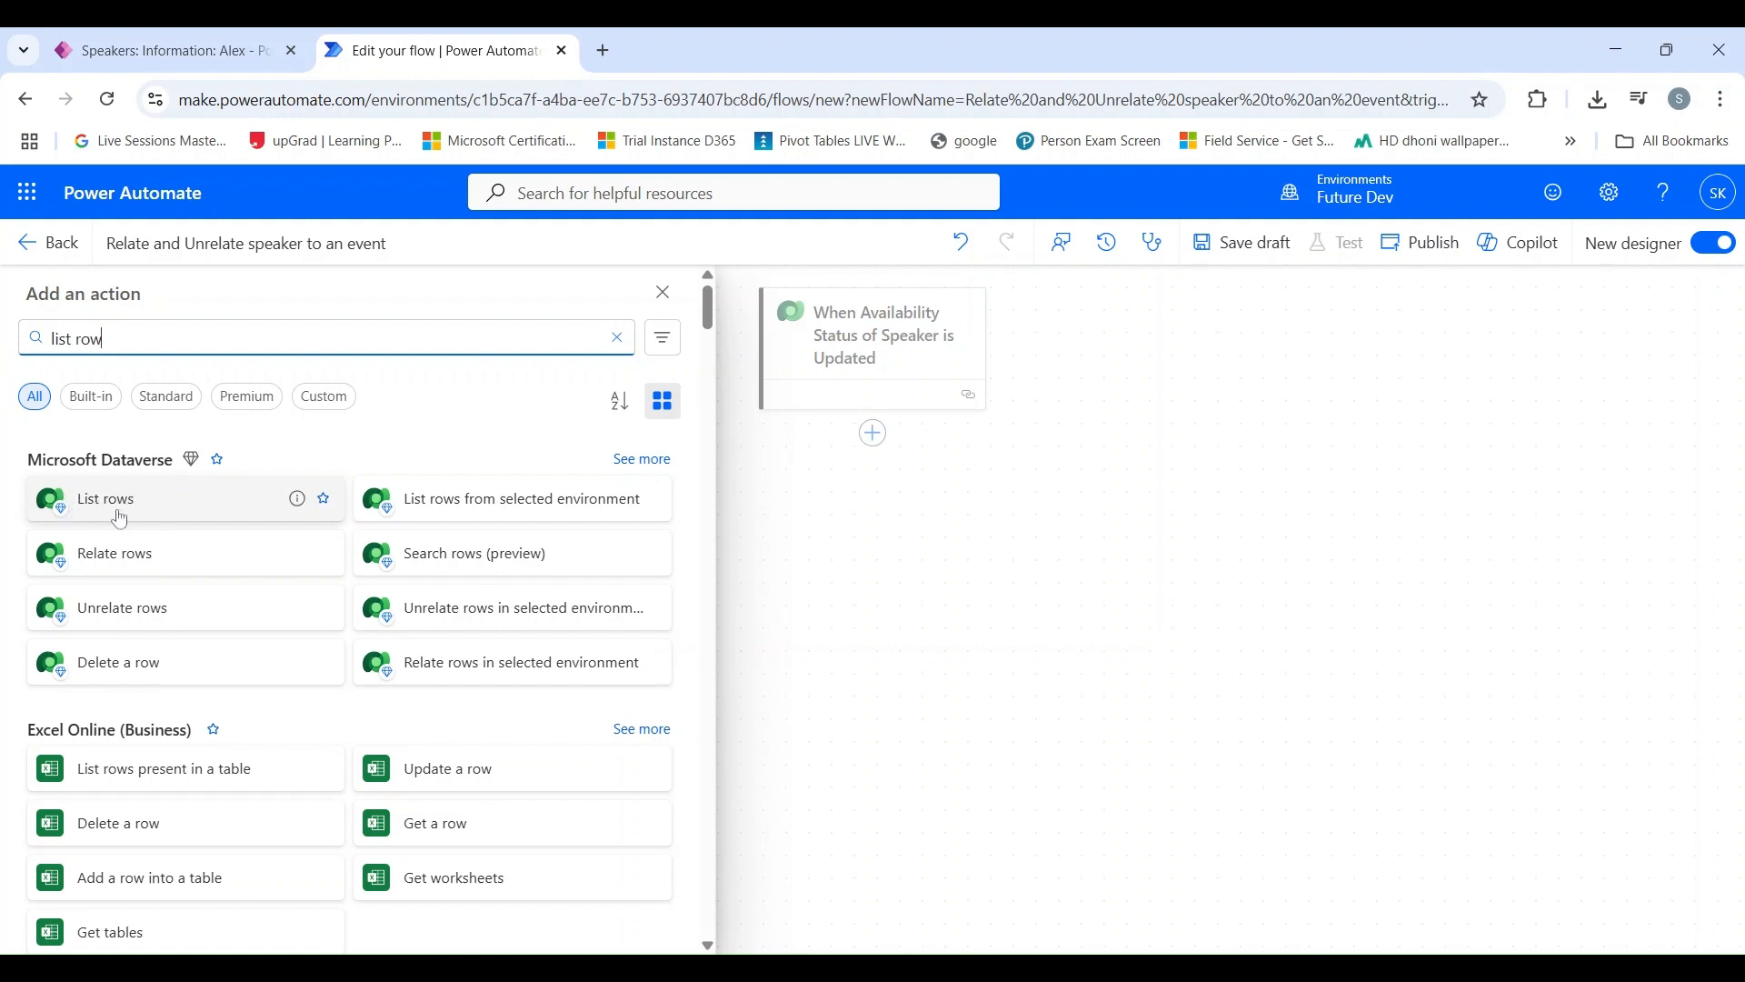
click(119, 519)
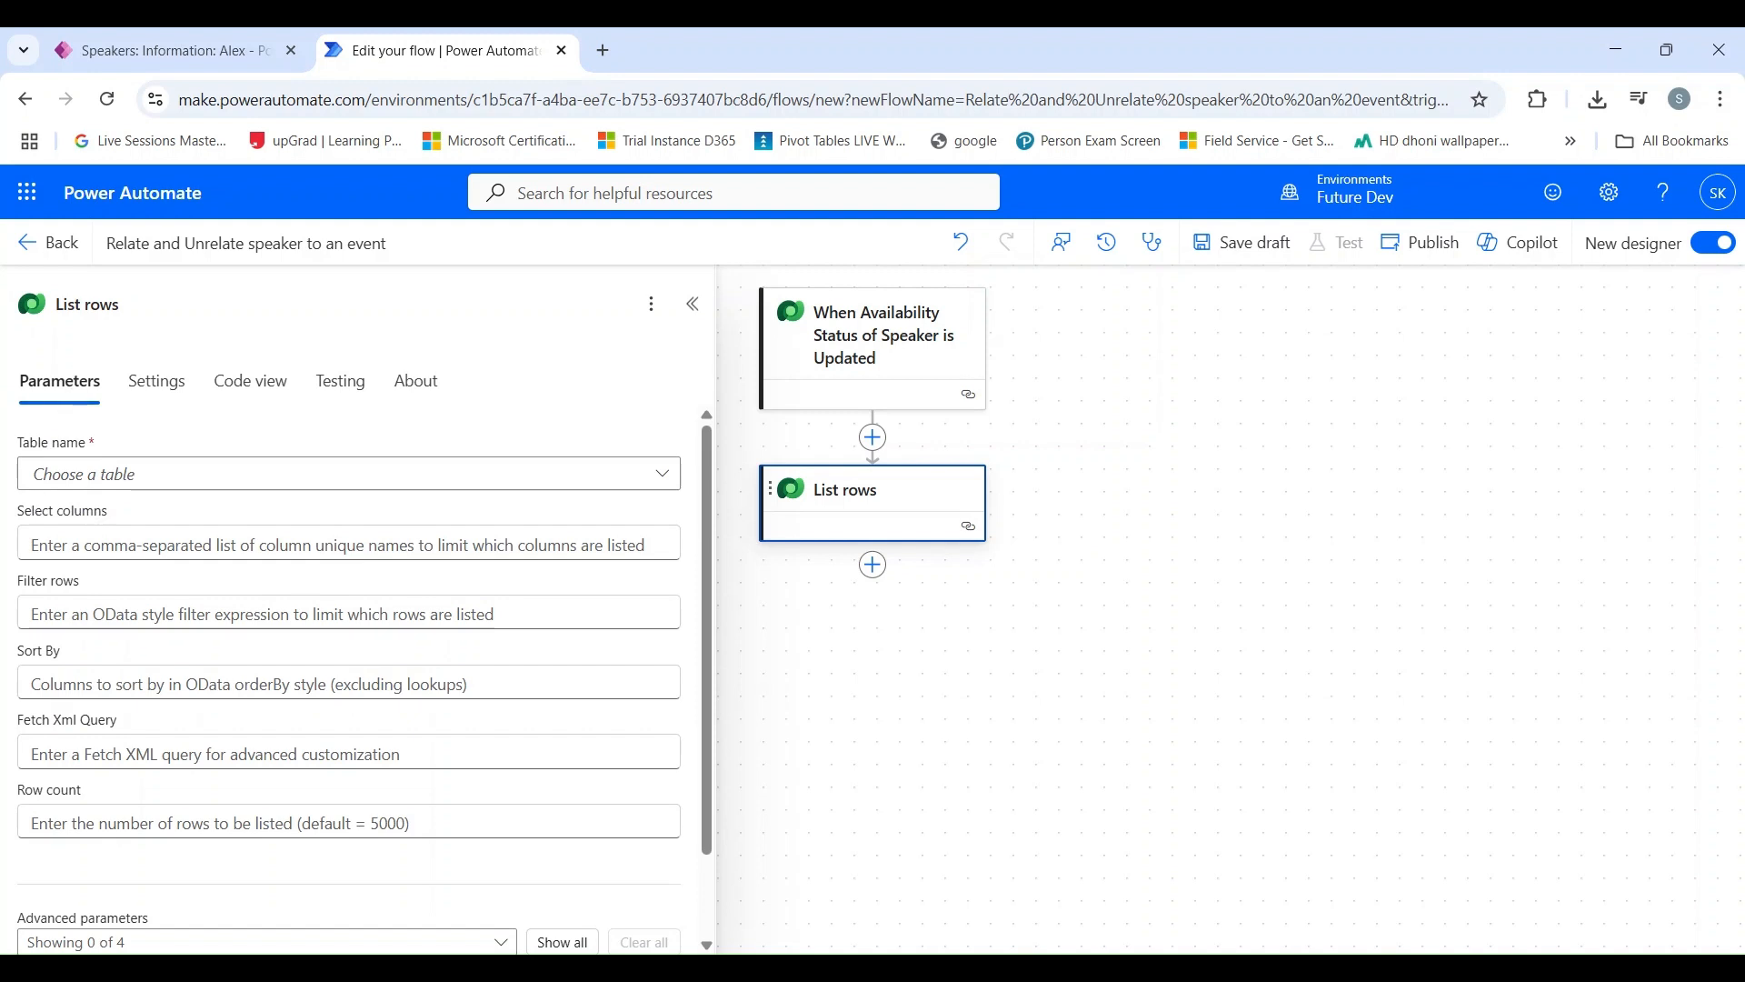
Step: Rename the List rows action to "Retrieve List of Events matching with Domain of Speaker"
click(87, 305)
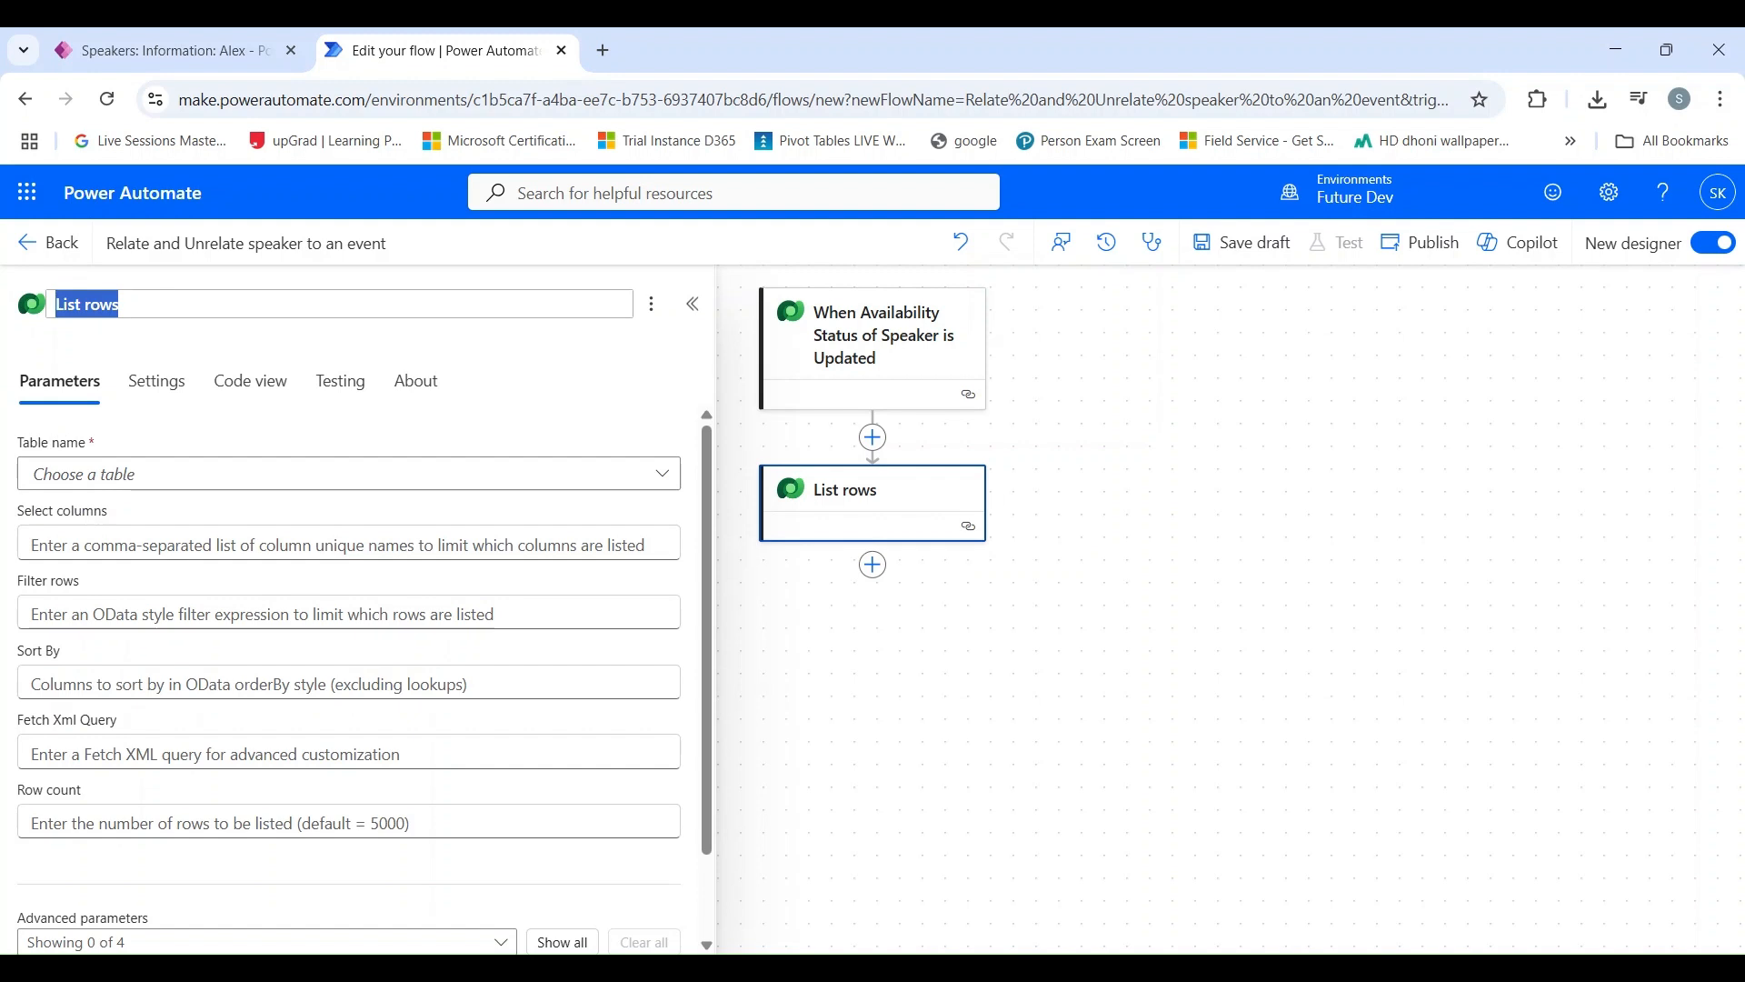
text(Retrieve LIst)
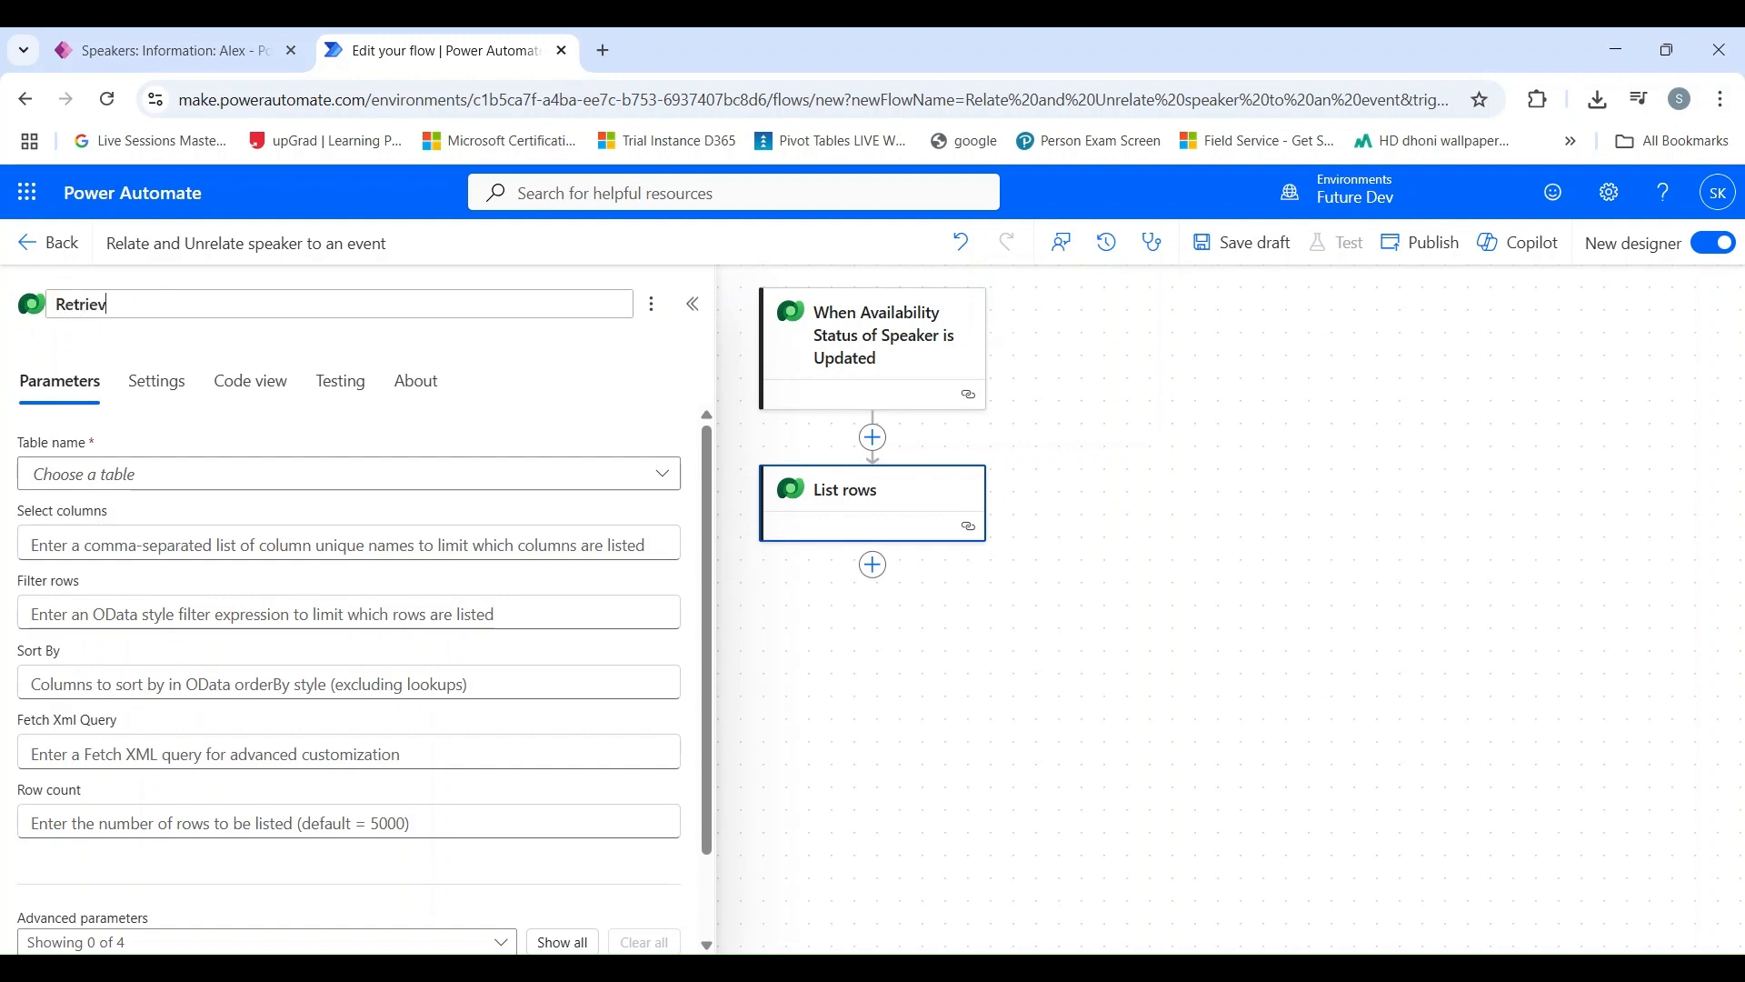
key(BackSpace)
key(BackSpace)
key(BackSpace)
text(ist of Events matching w)
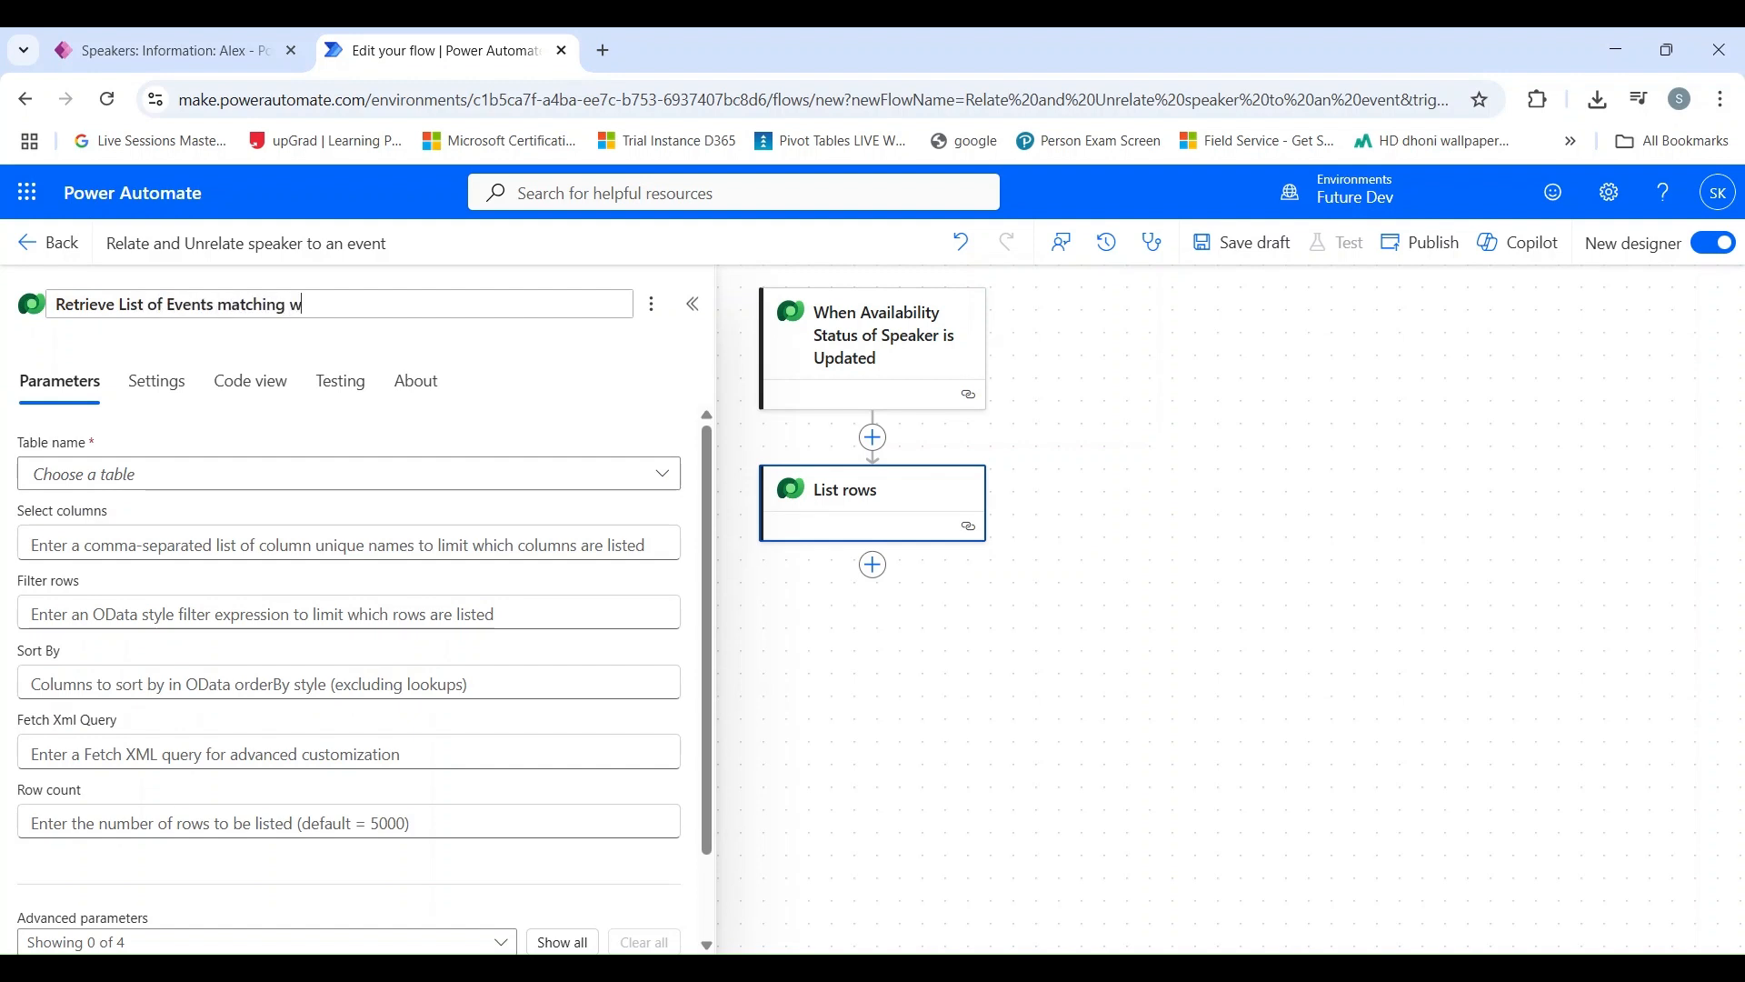
text(ith Domain of Speaker)
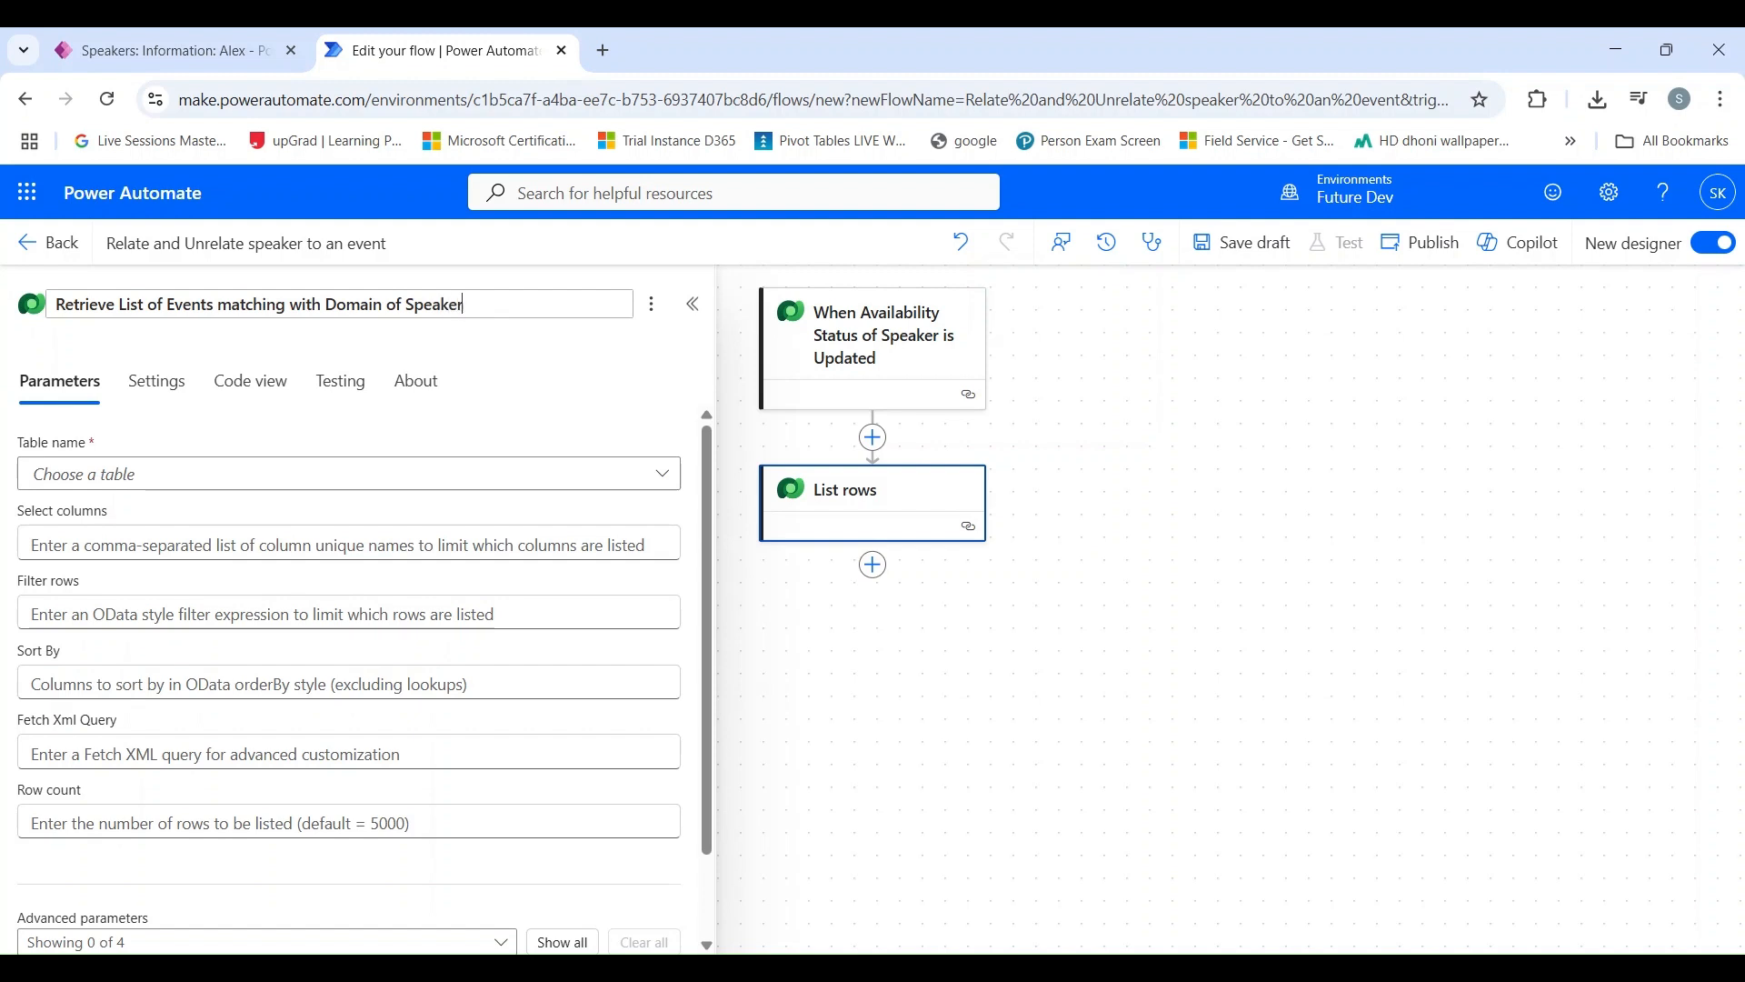
key(Return)
Step: Set the table of the event retrieval action to Events
click(189, 487)
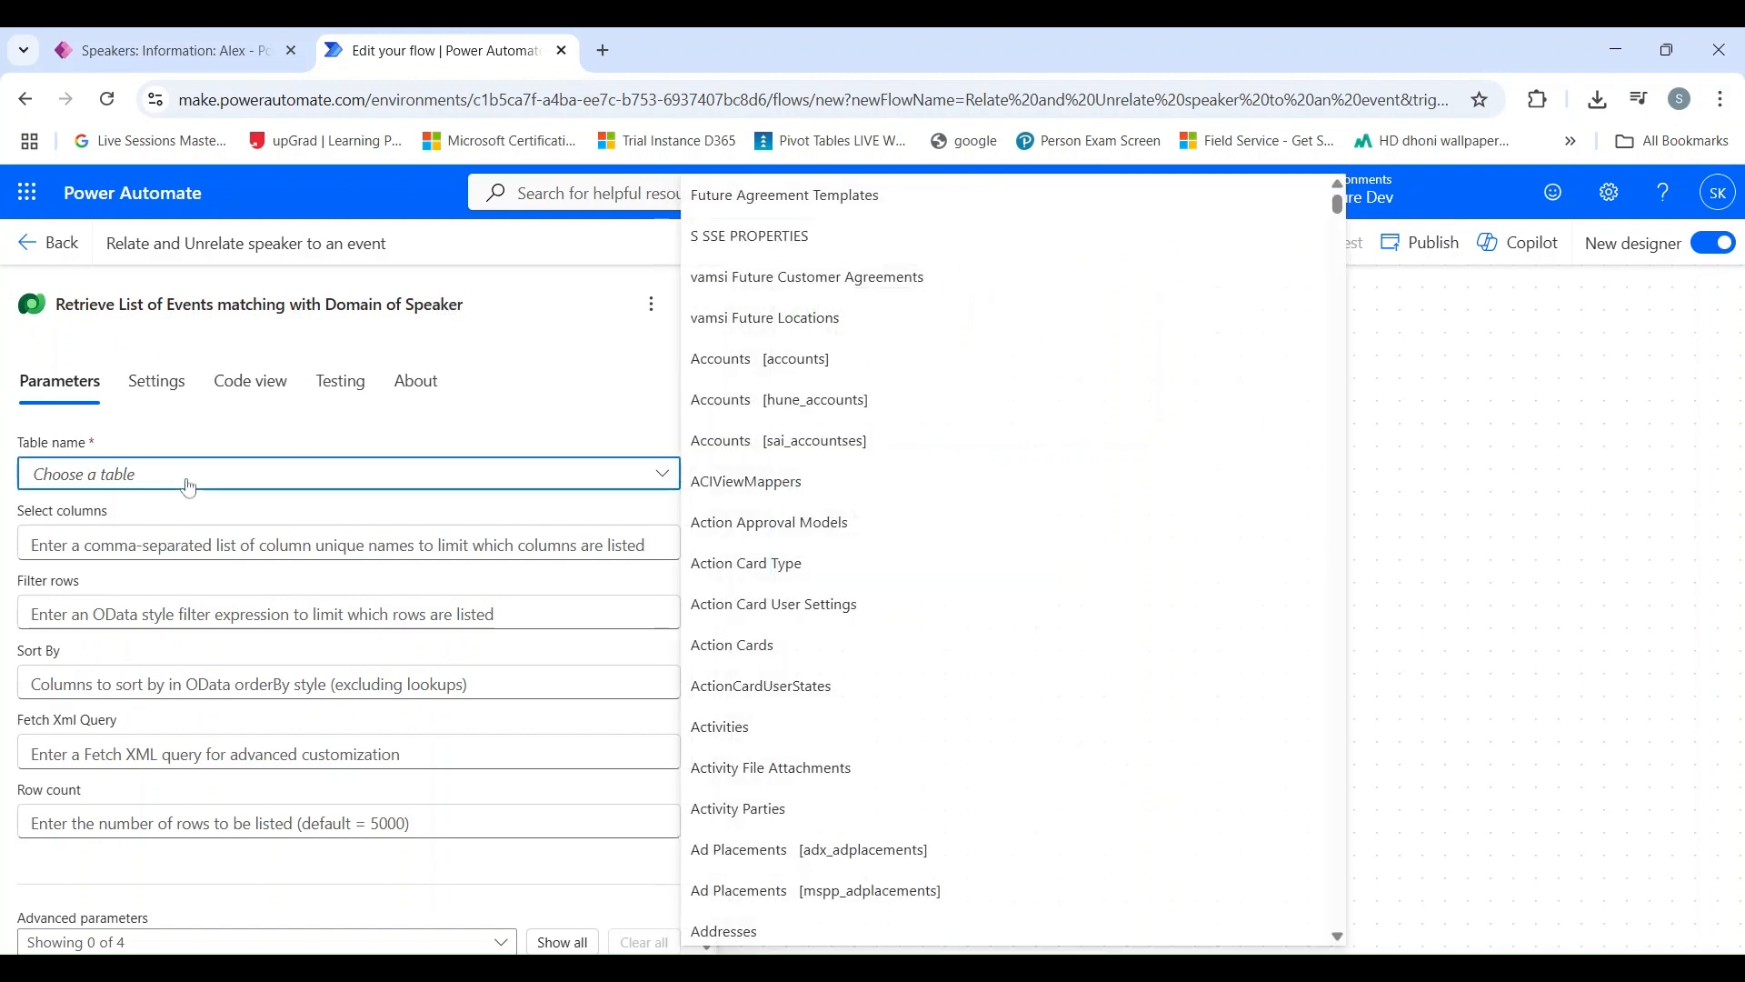
text(event)
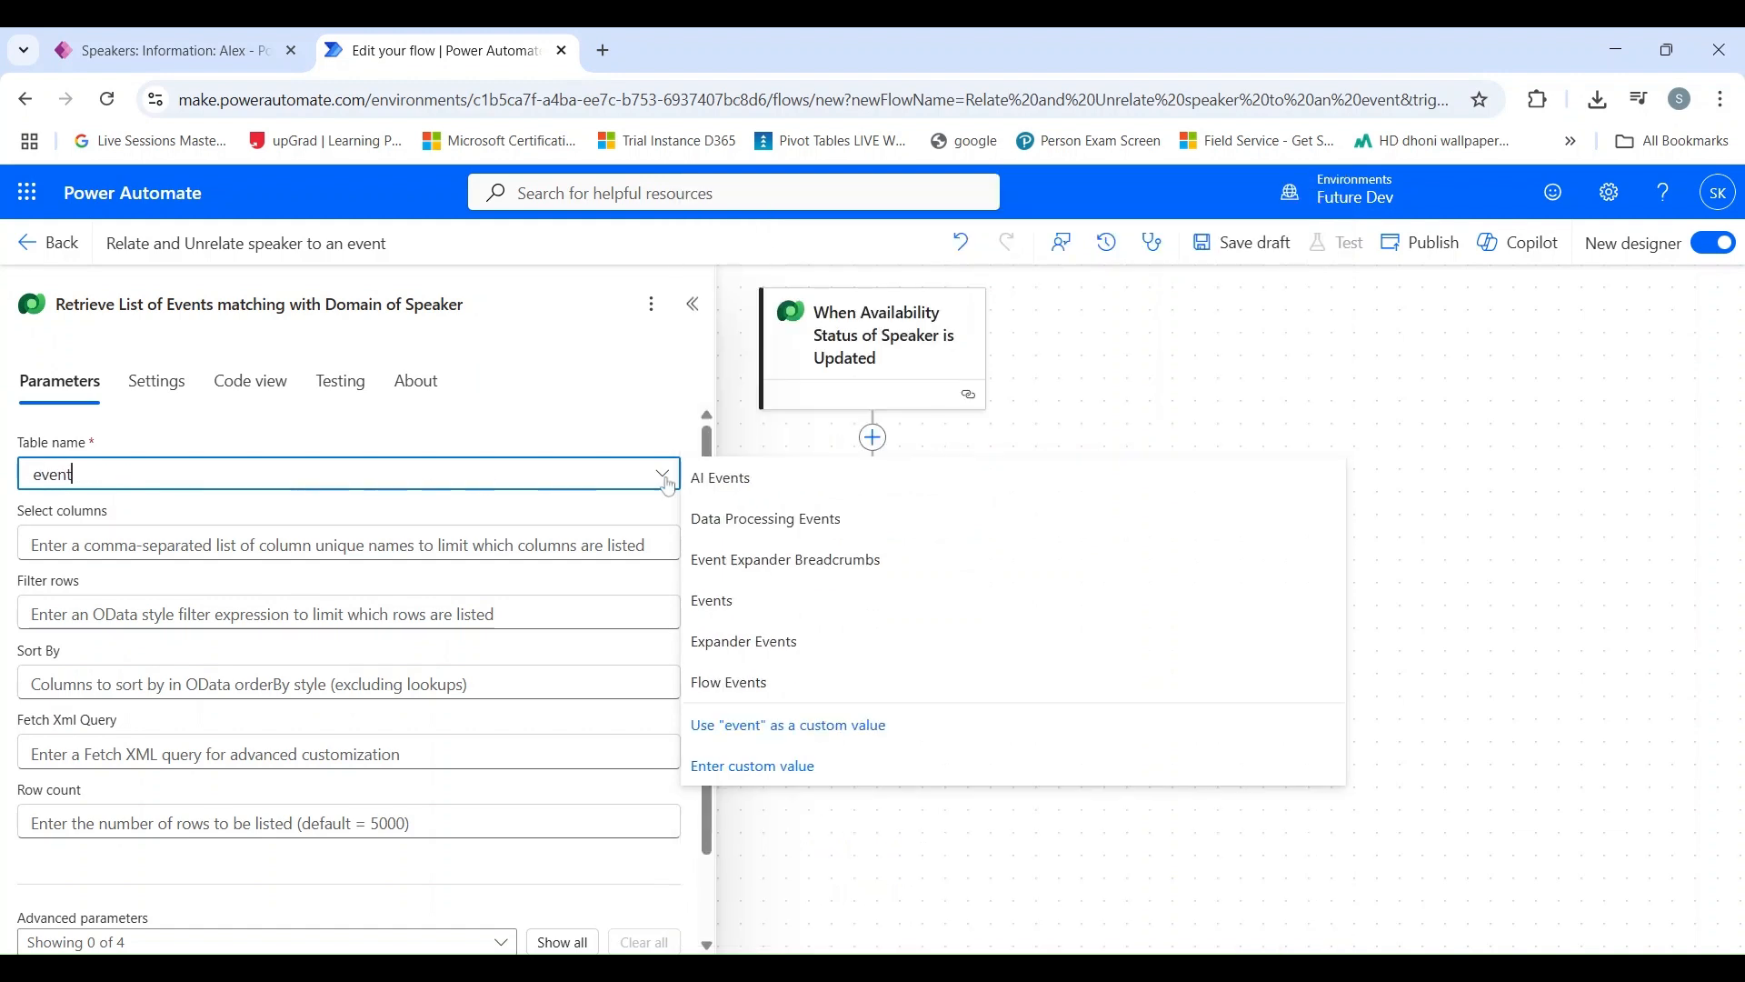
click(746, 599)
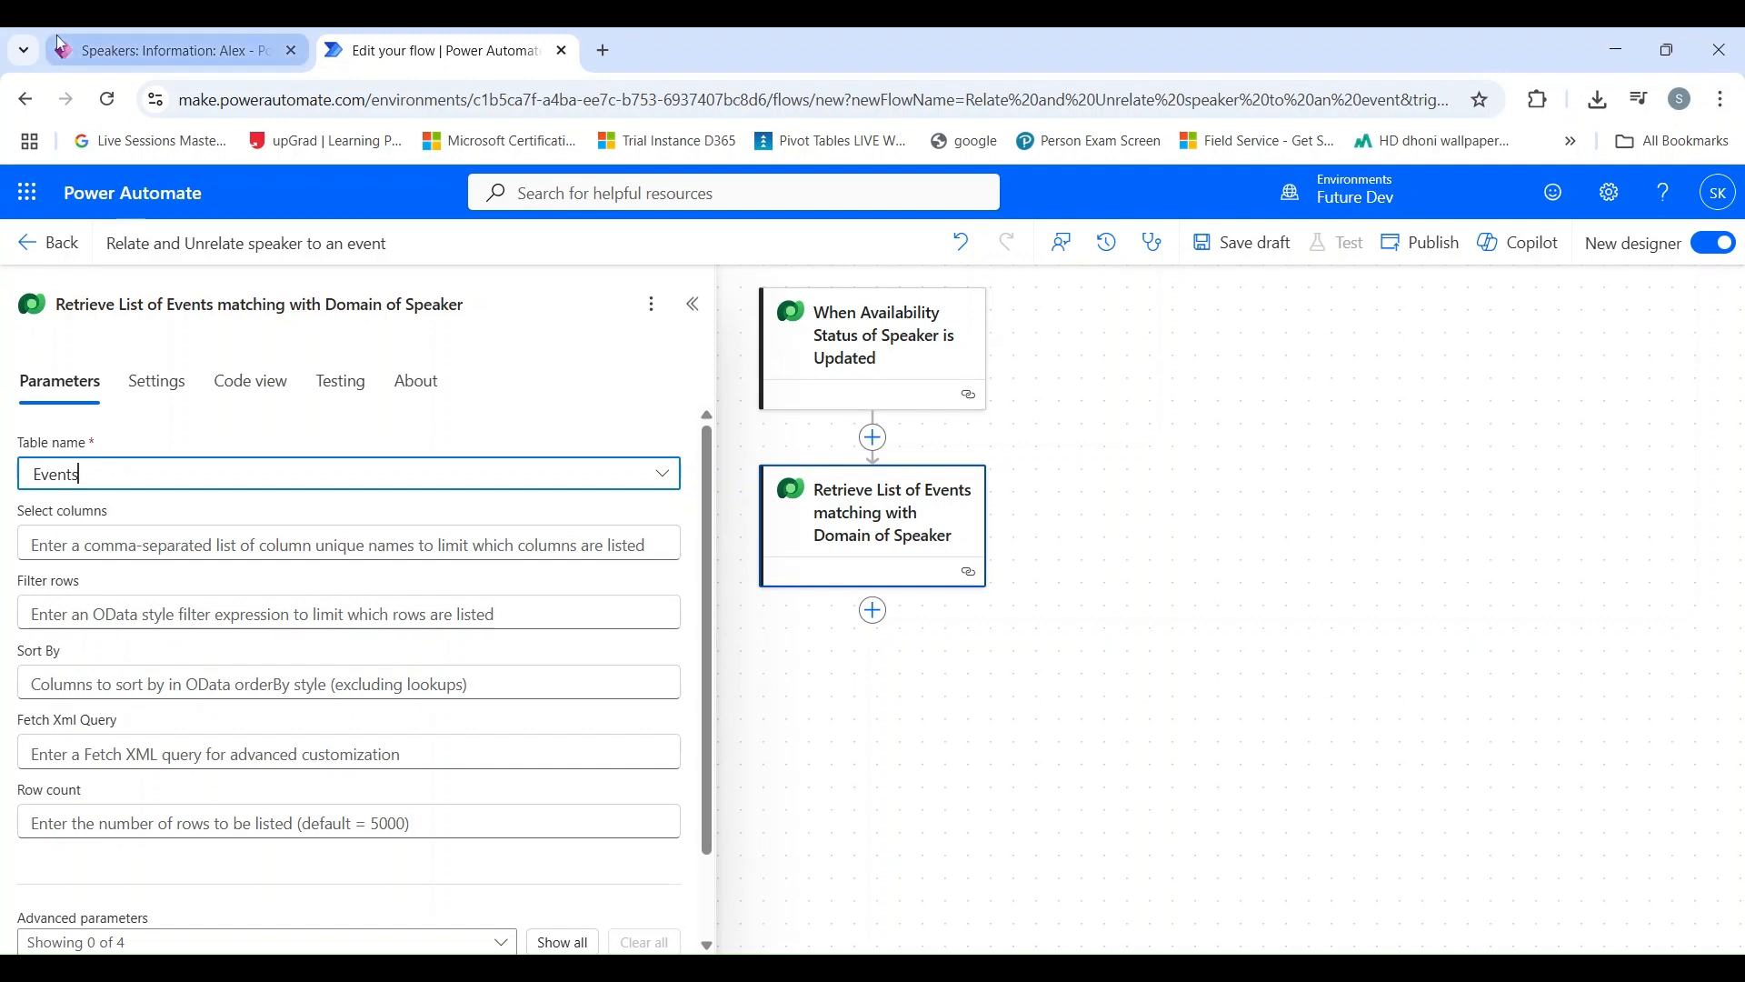
Step: On the Power Platform event's record in the Event Management App, copy the Domain field's logical name sk_domain and return to the flow
click(164, 51)
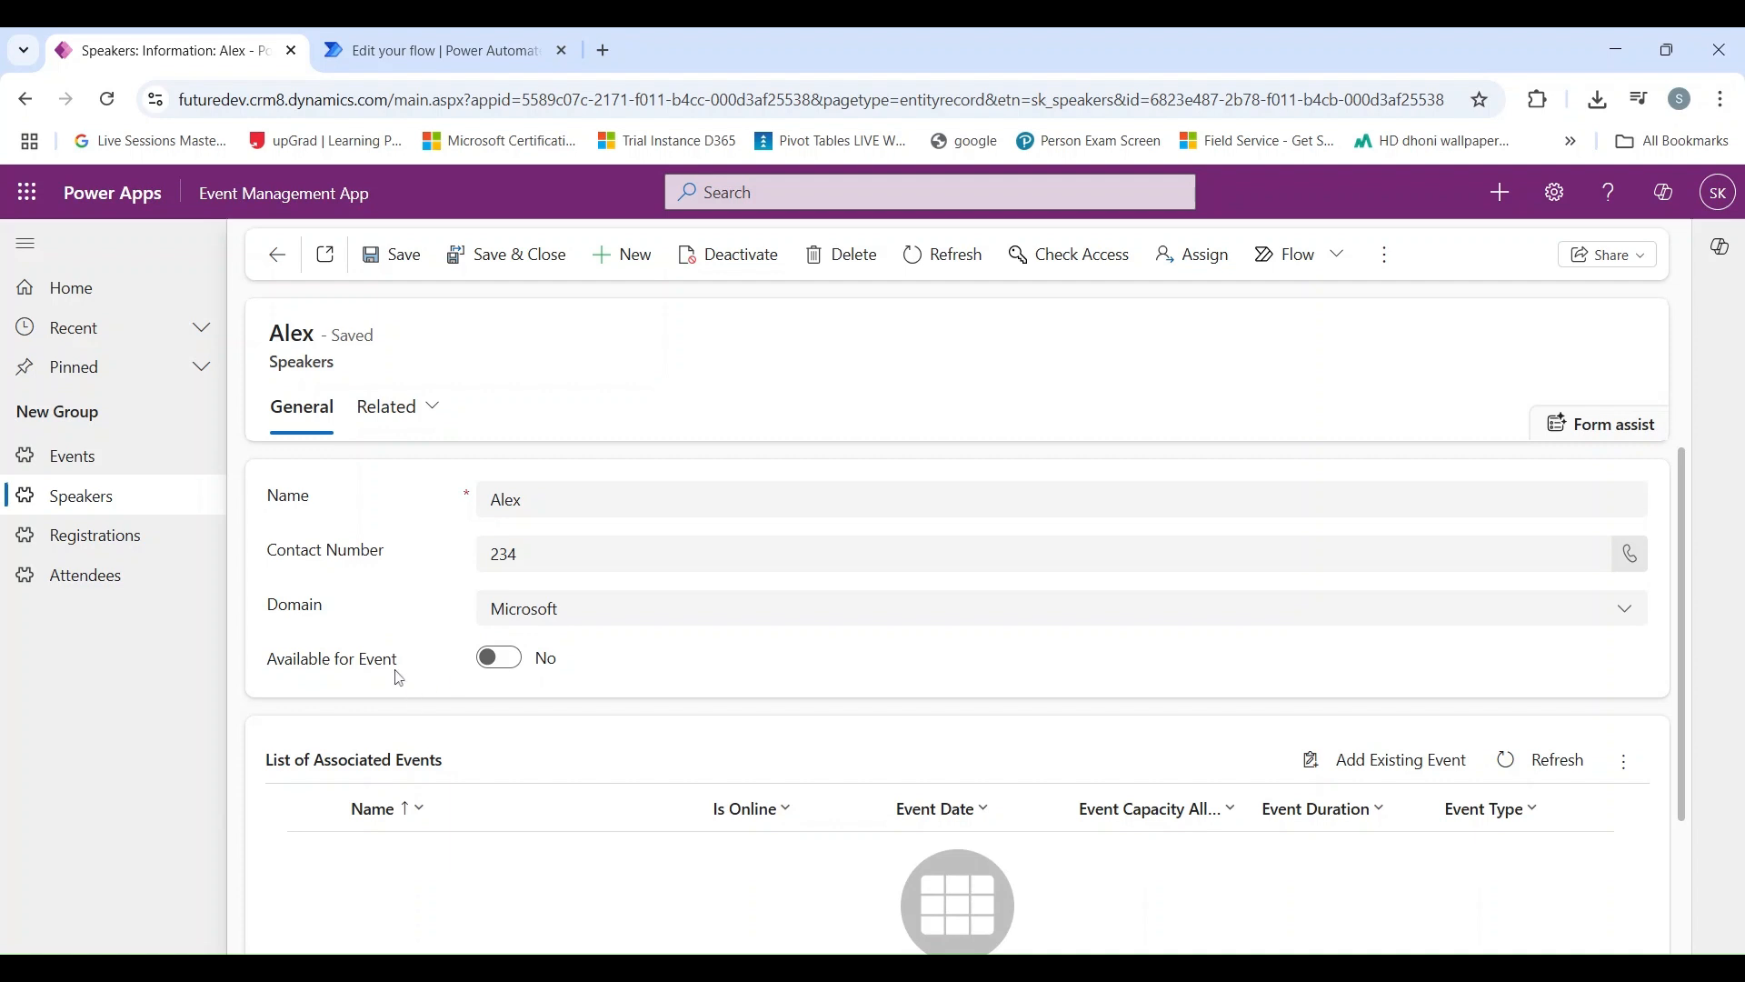
click(378, 50)
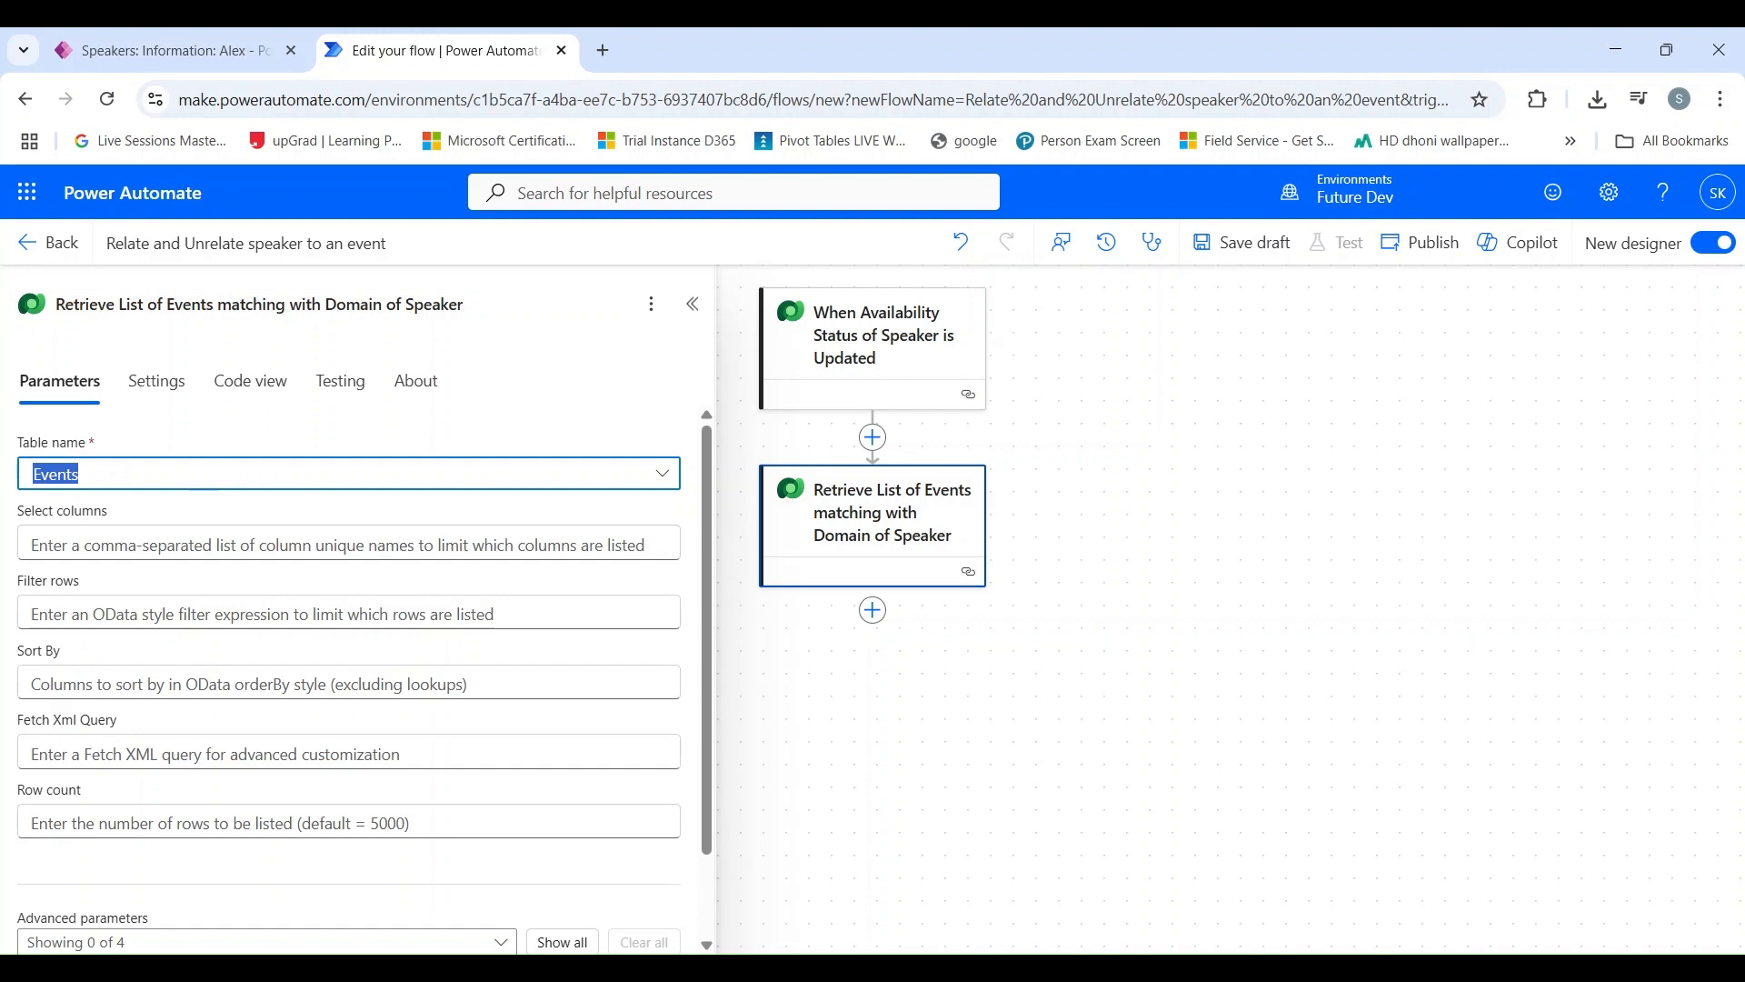
click(204, 60)
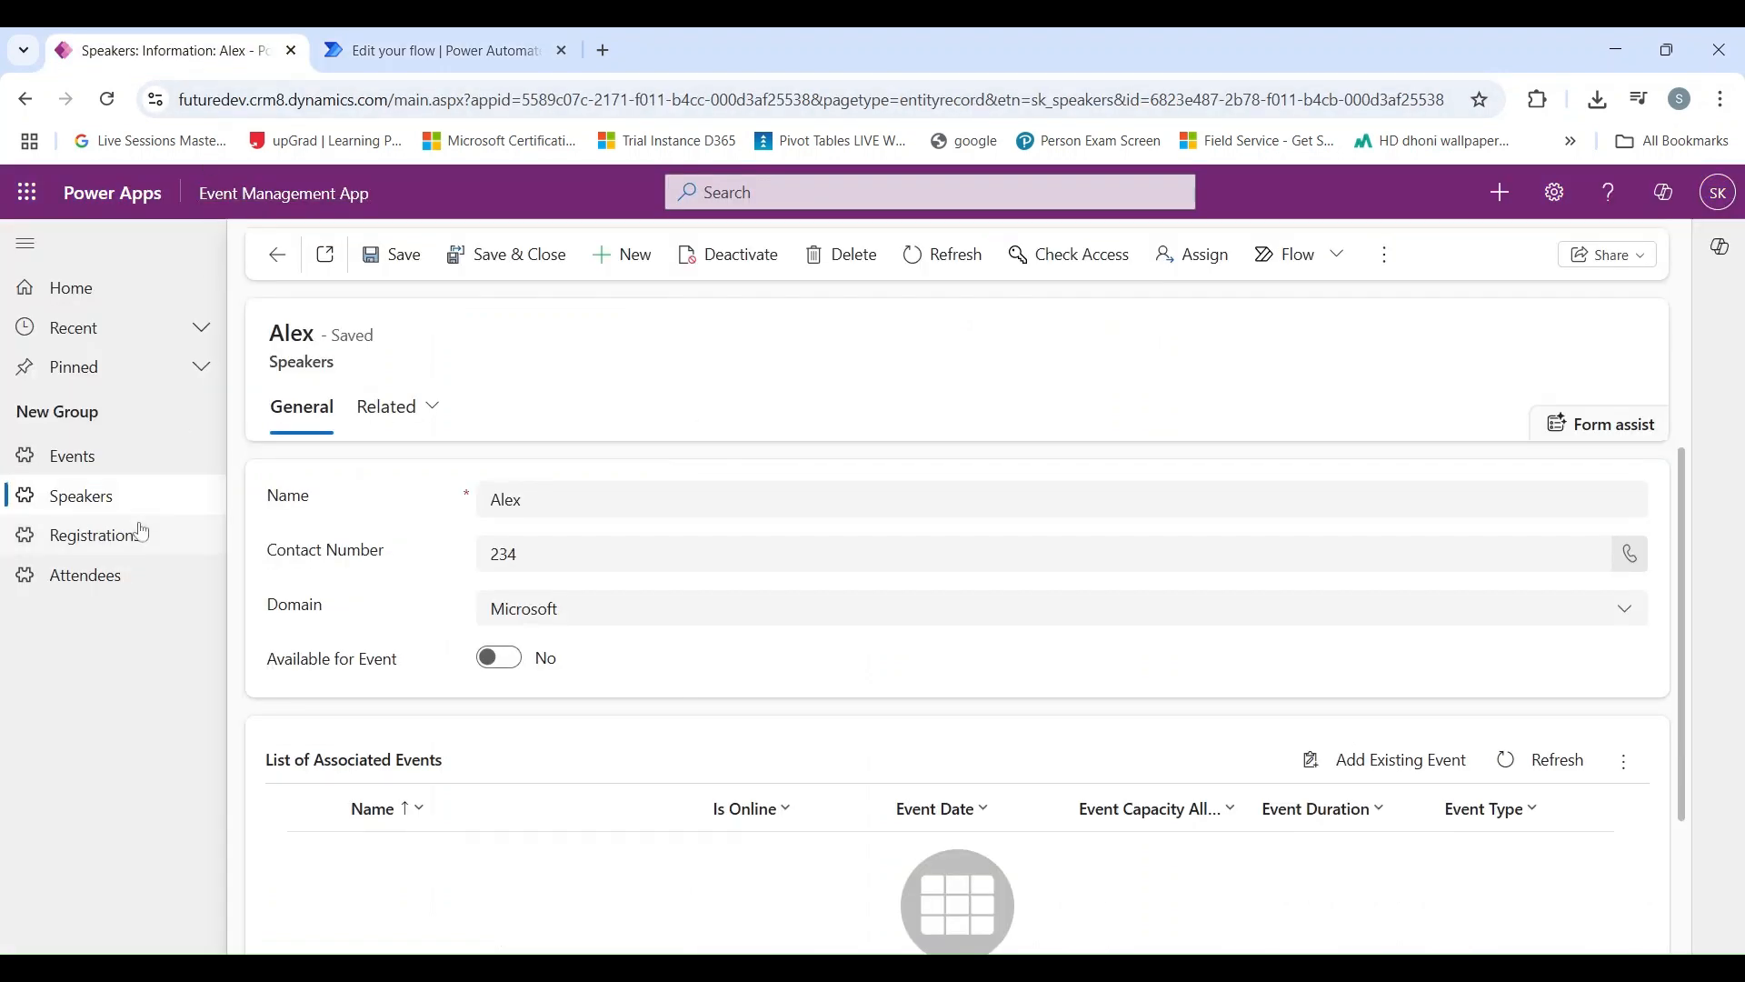
click(122, 463)
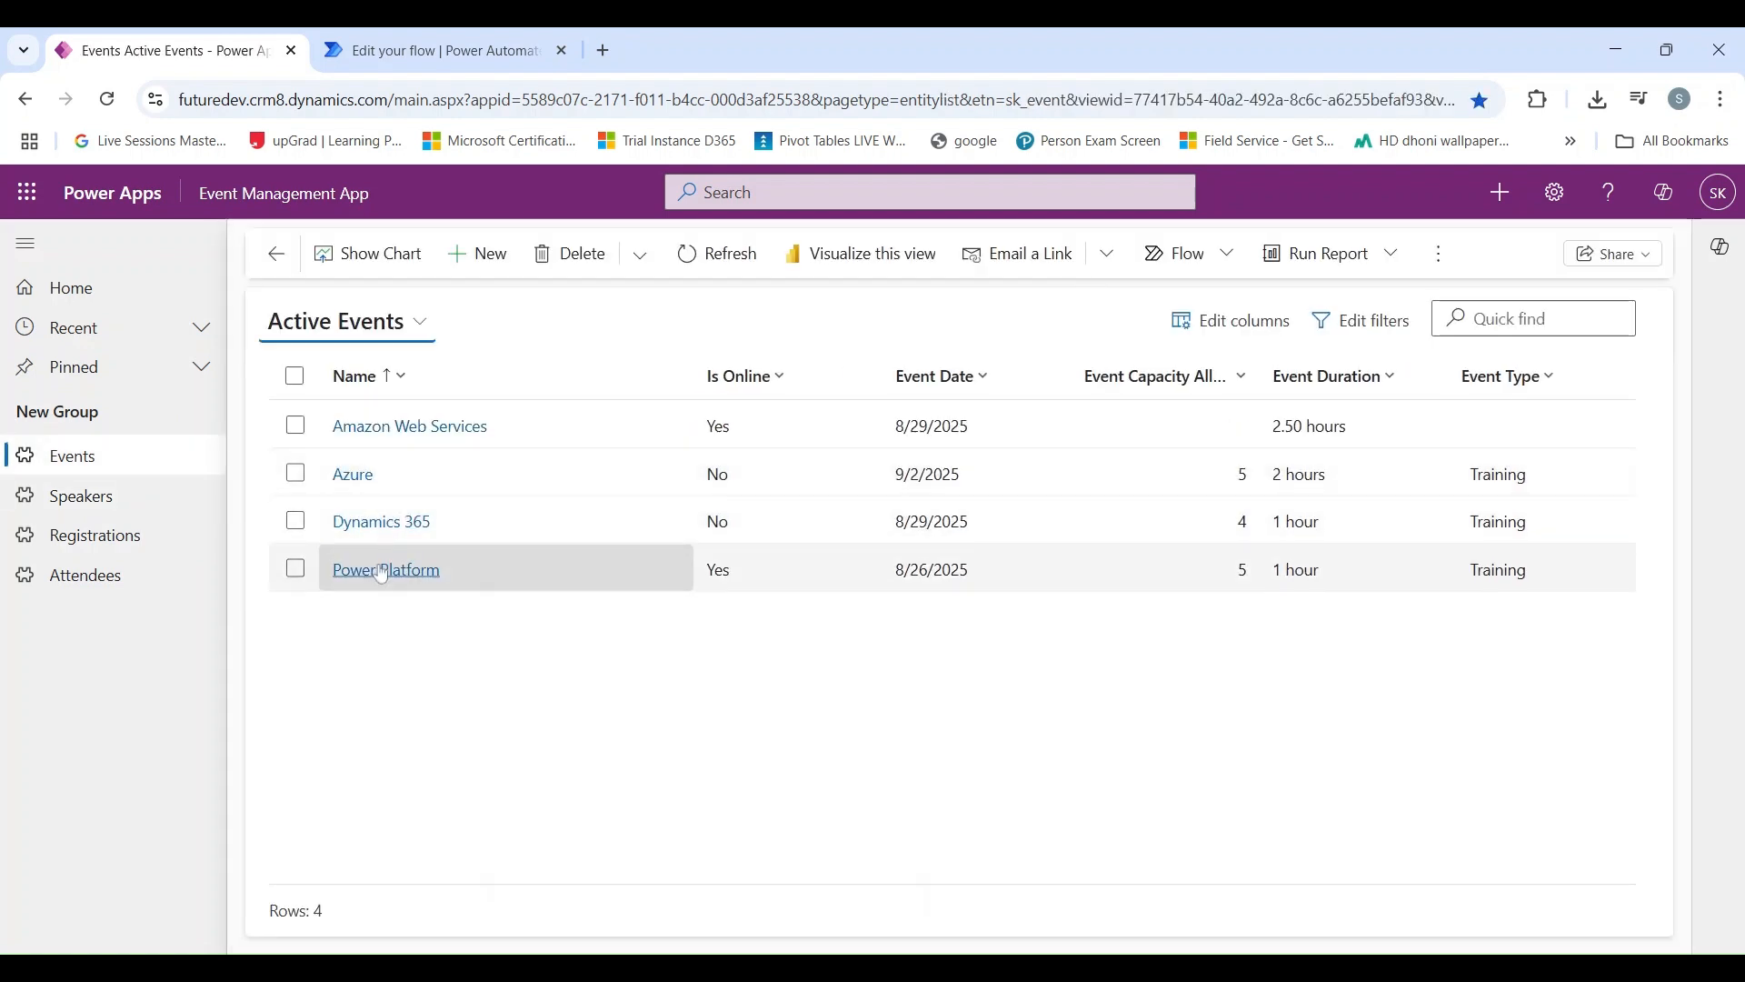
click(383, 573)
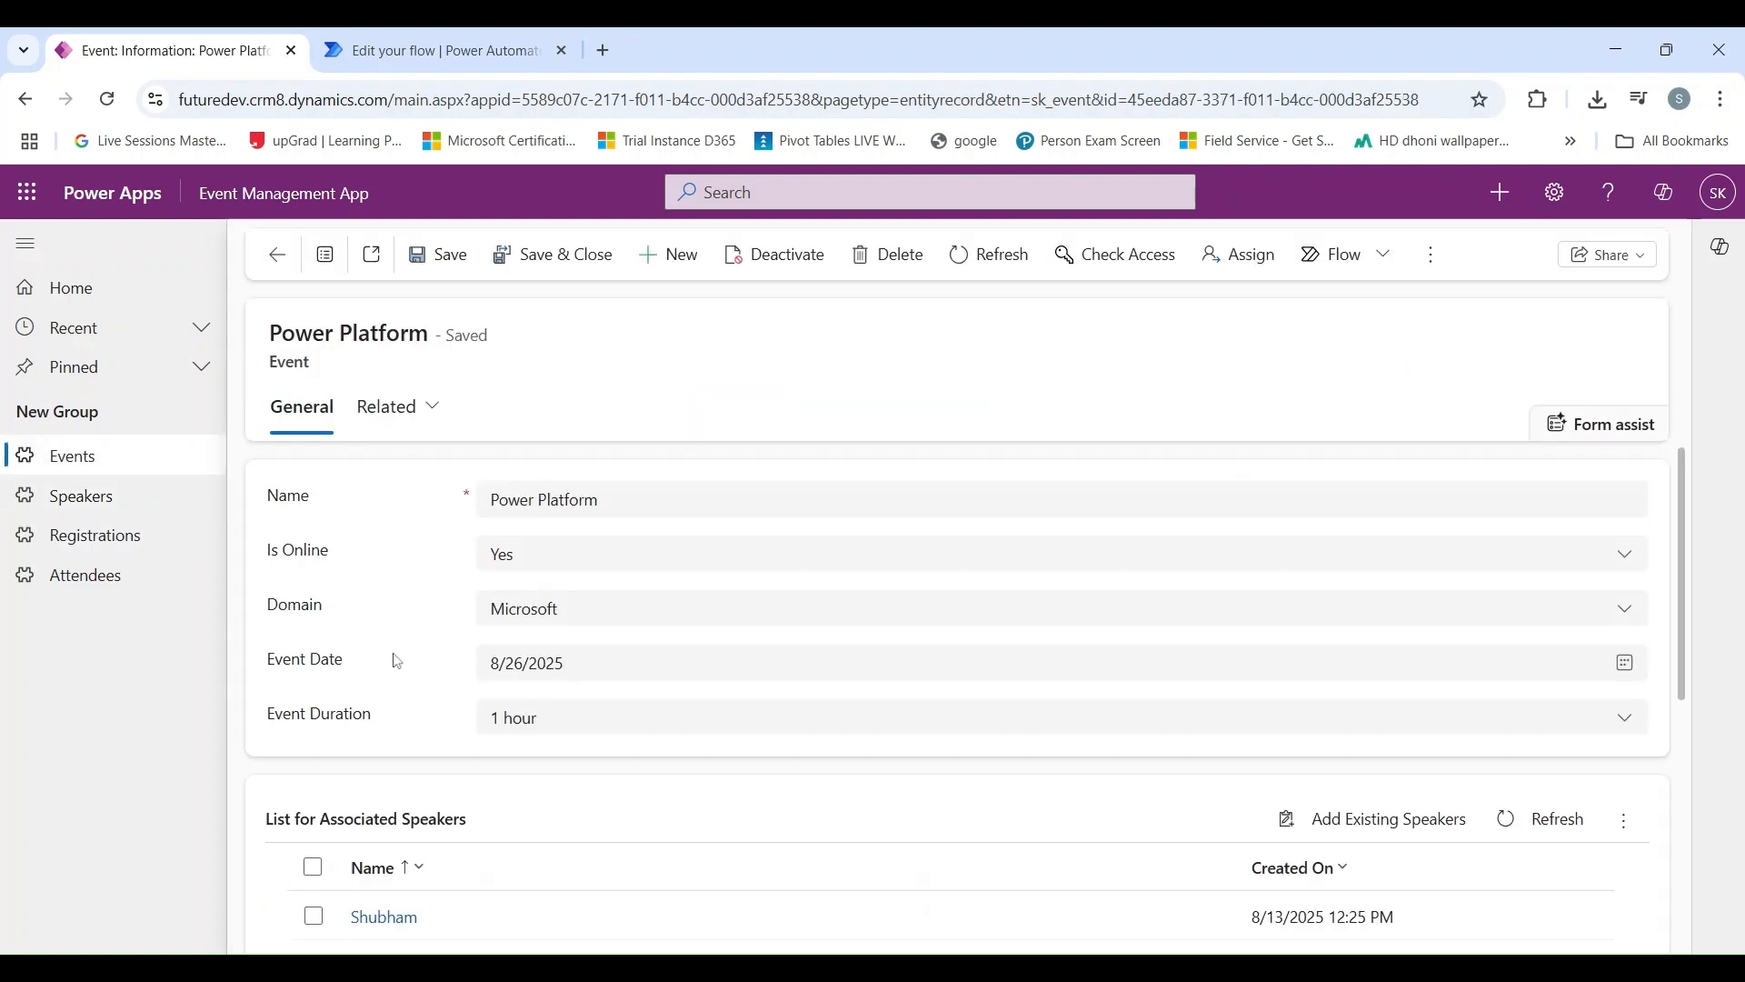
click(1534, 106)
click(1309, 246)
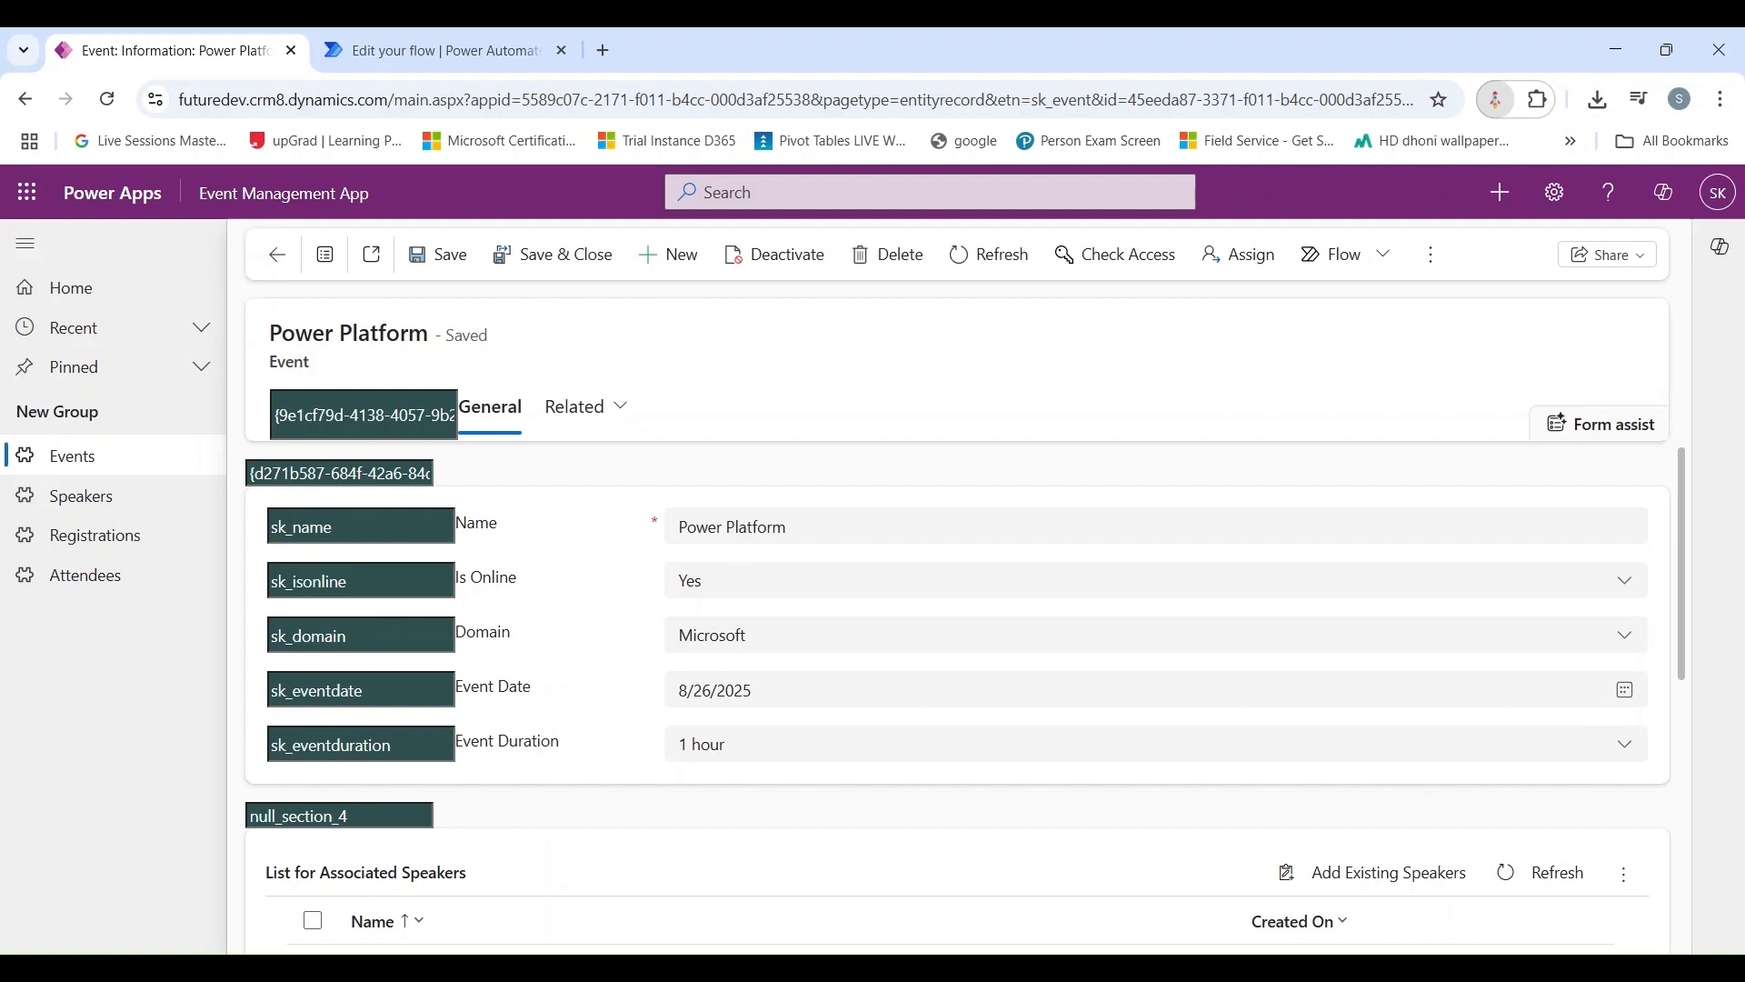
double_click(309, 636)
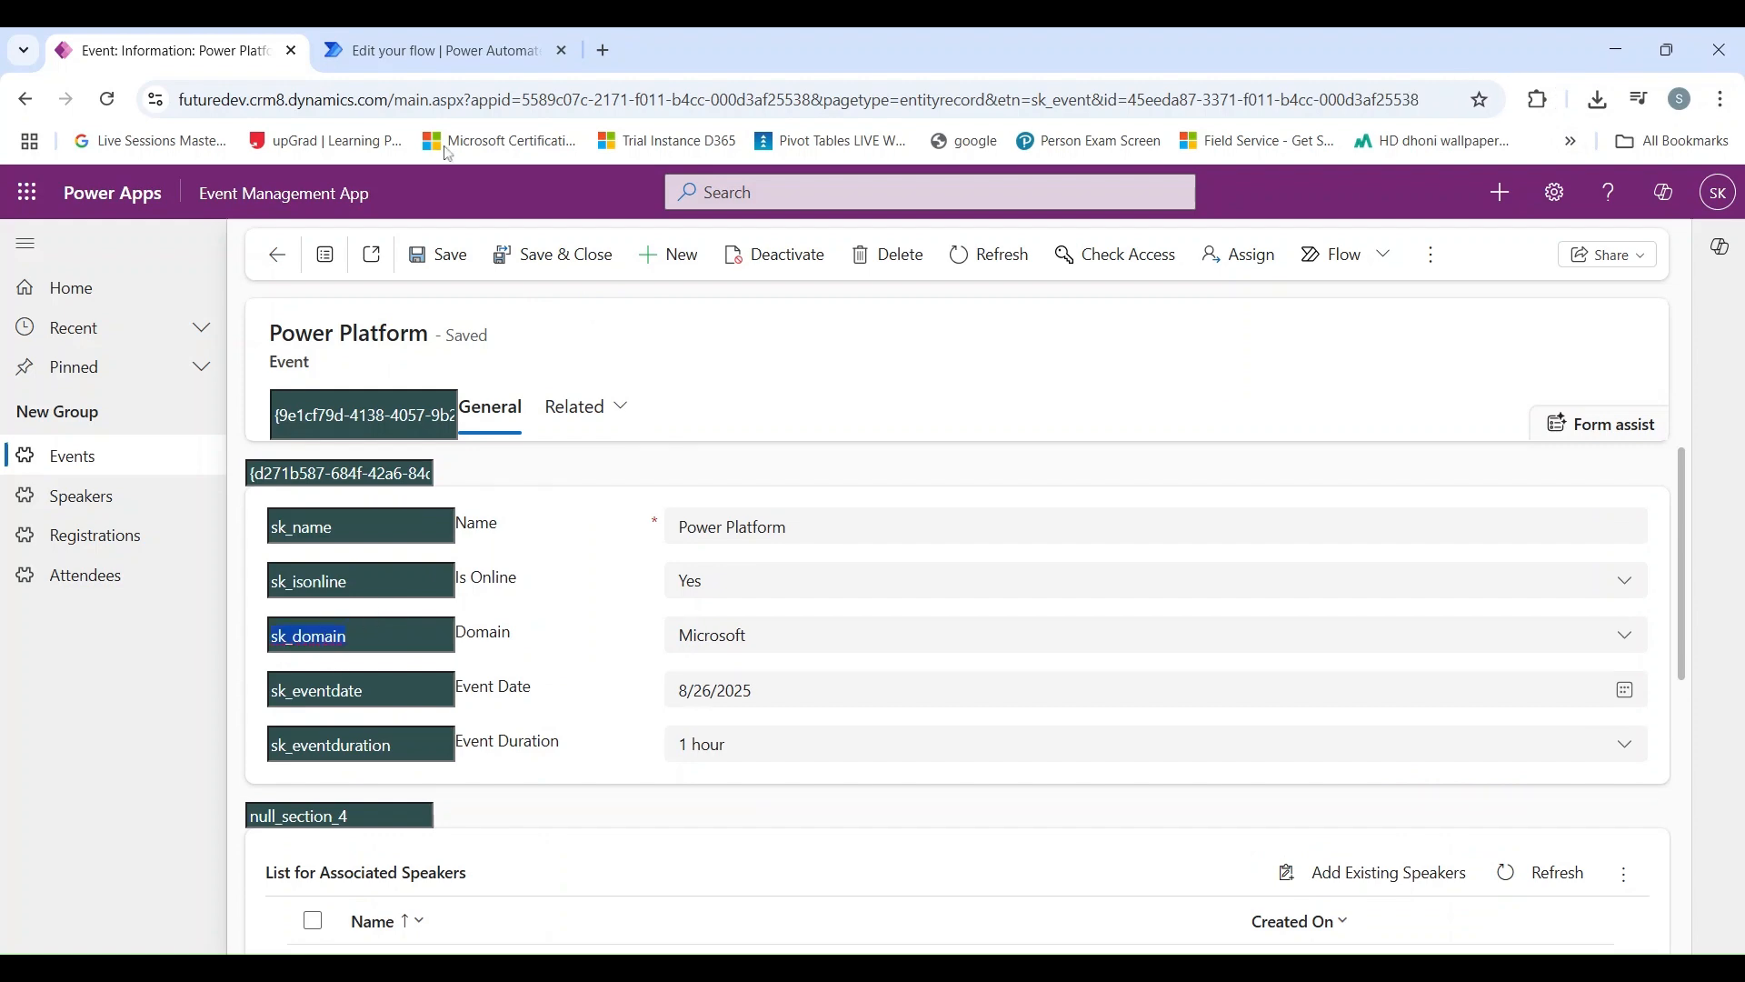
click(429, 51)
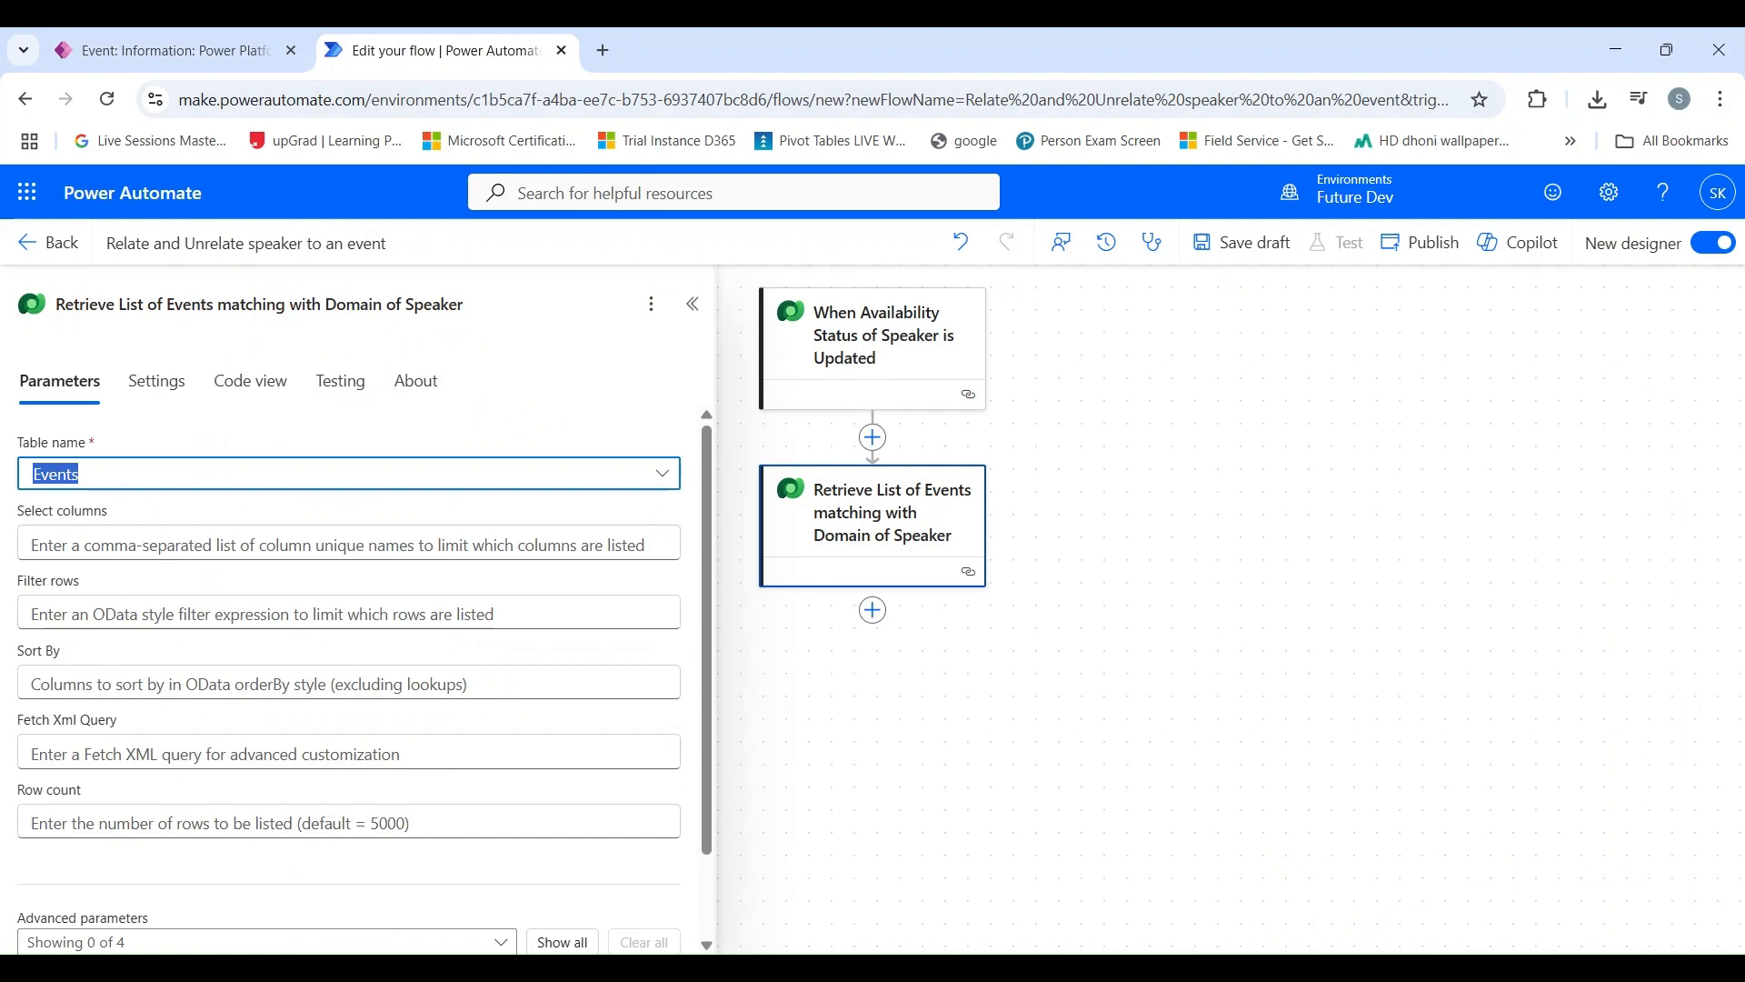
Step: Filter the retrieved event rows with sk_domain eq followed by the Domain dynamic value from the speaker availability trigger
click(125, 609)
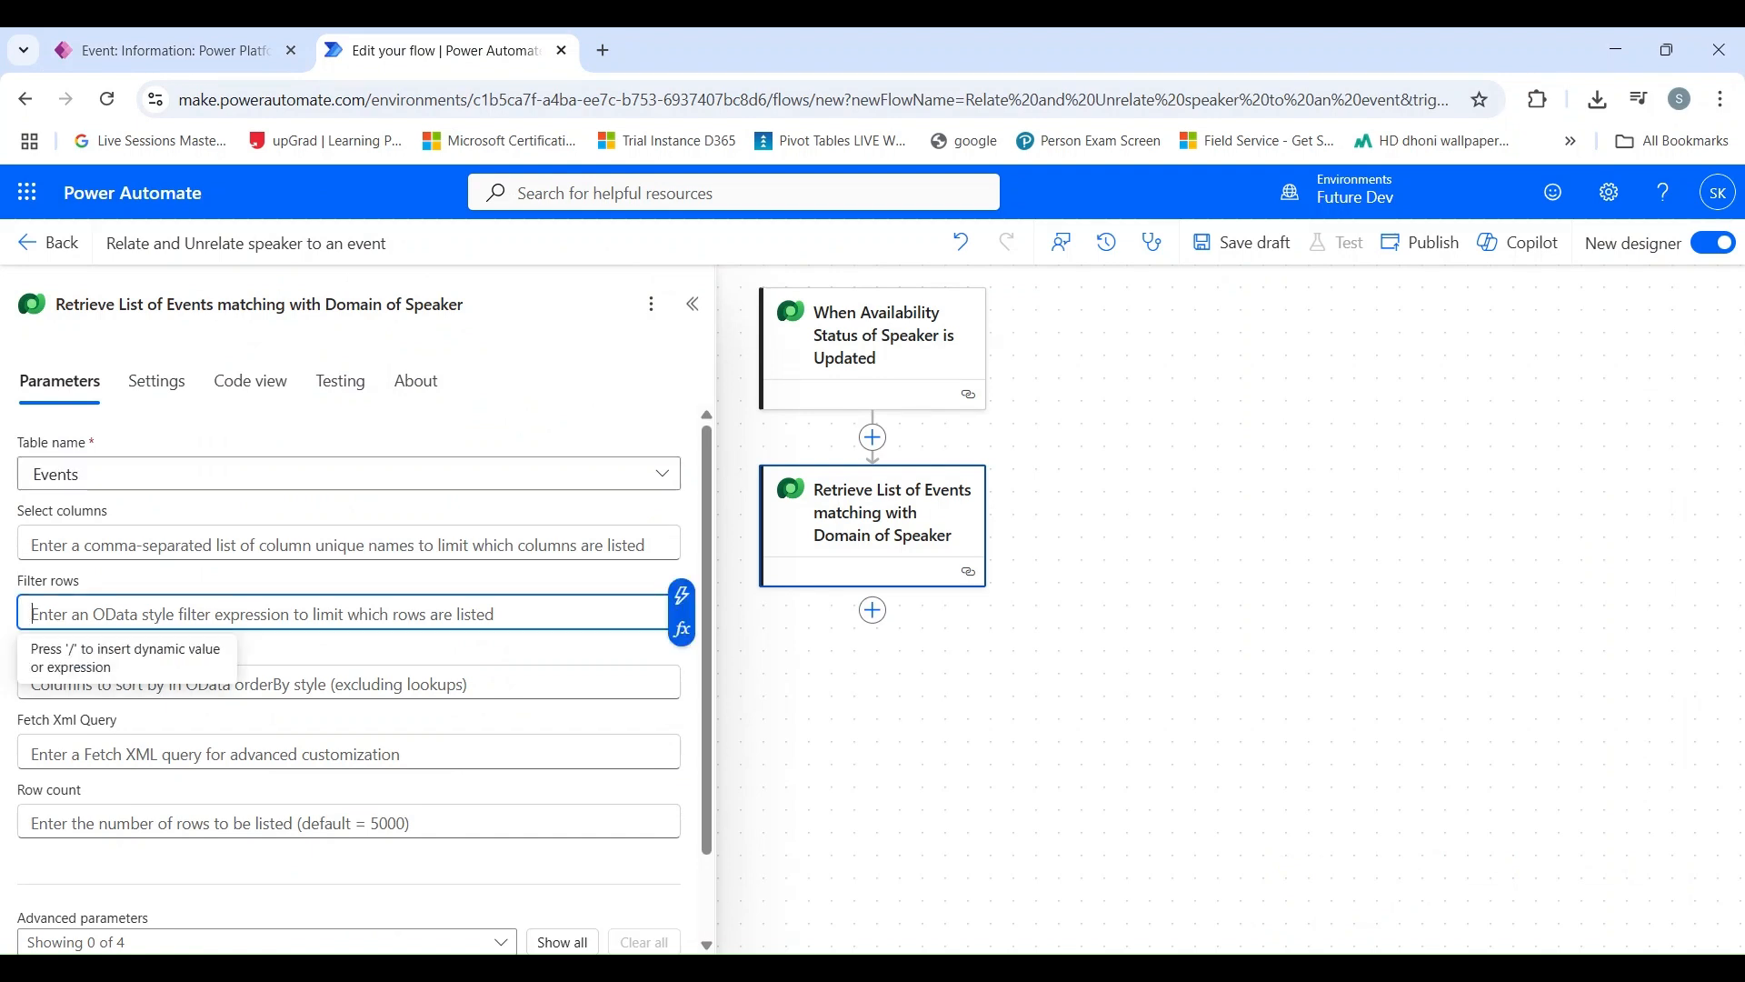
text(sk_domain)
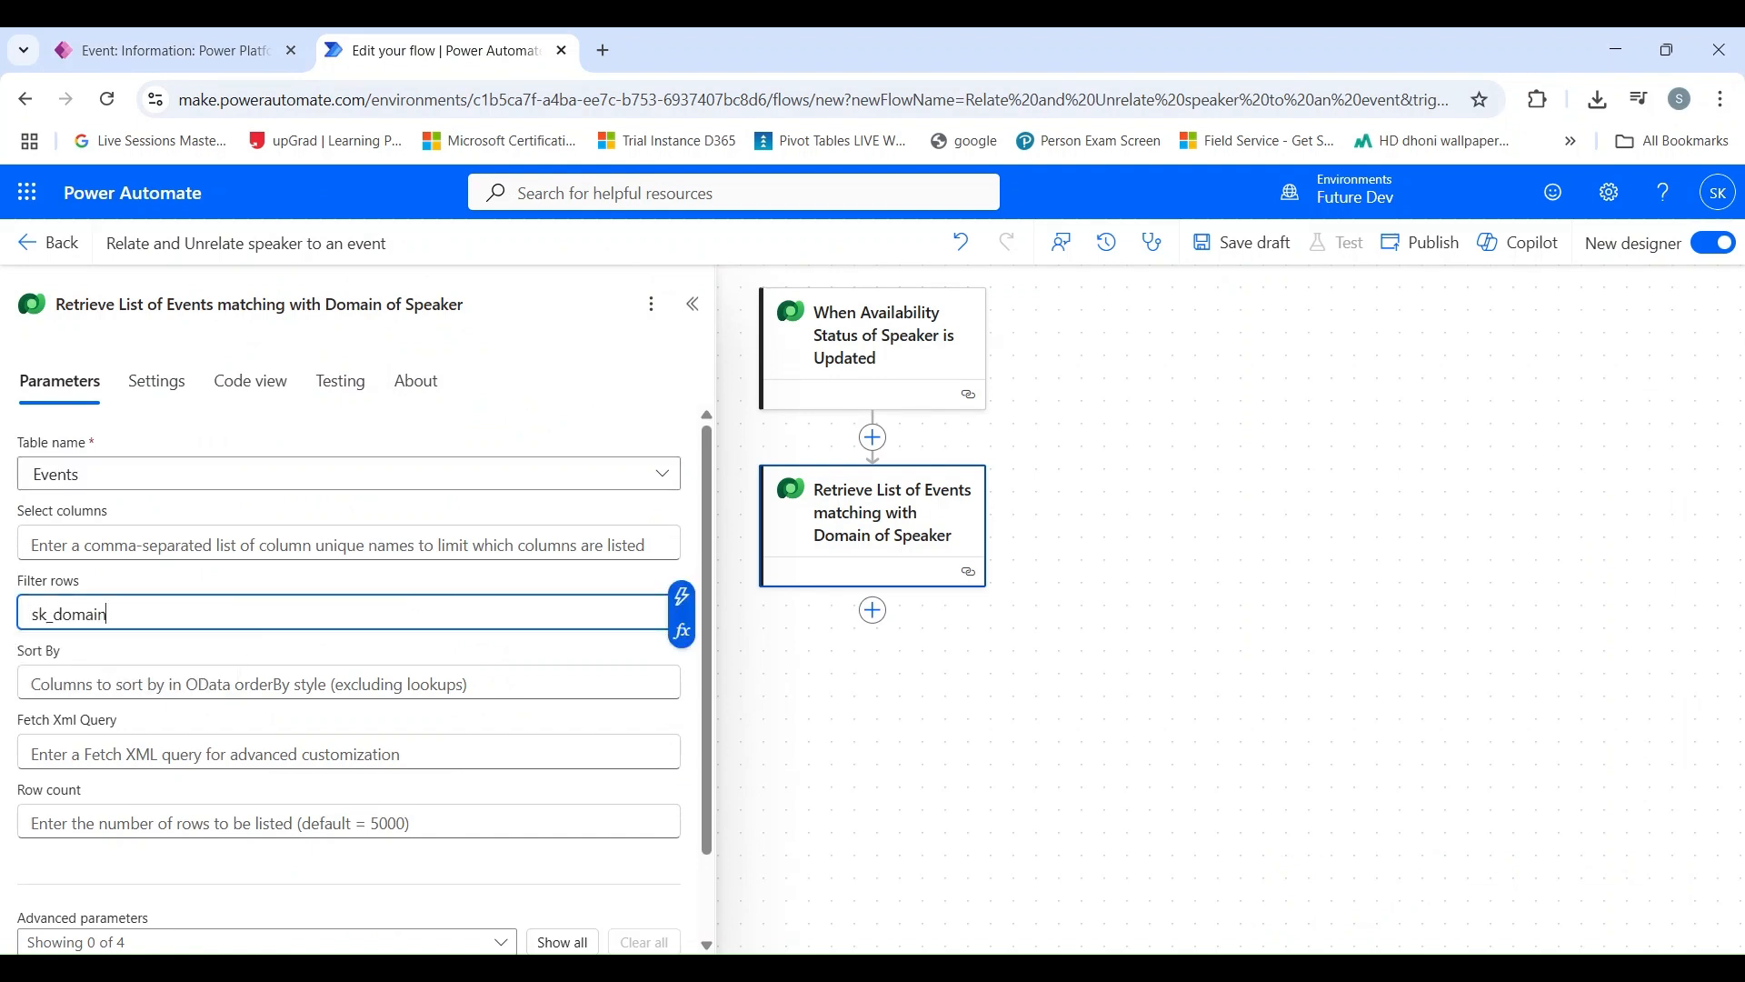
text( eq)
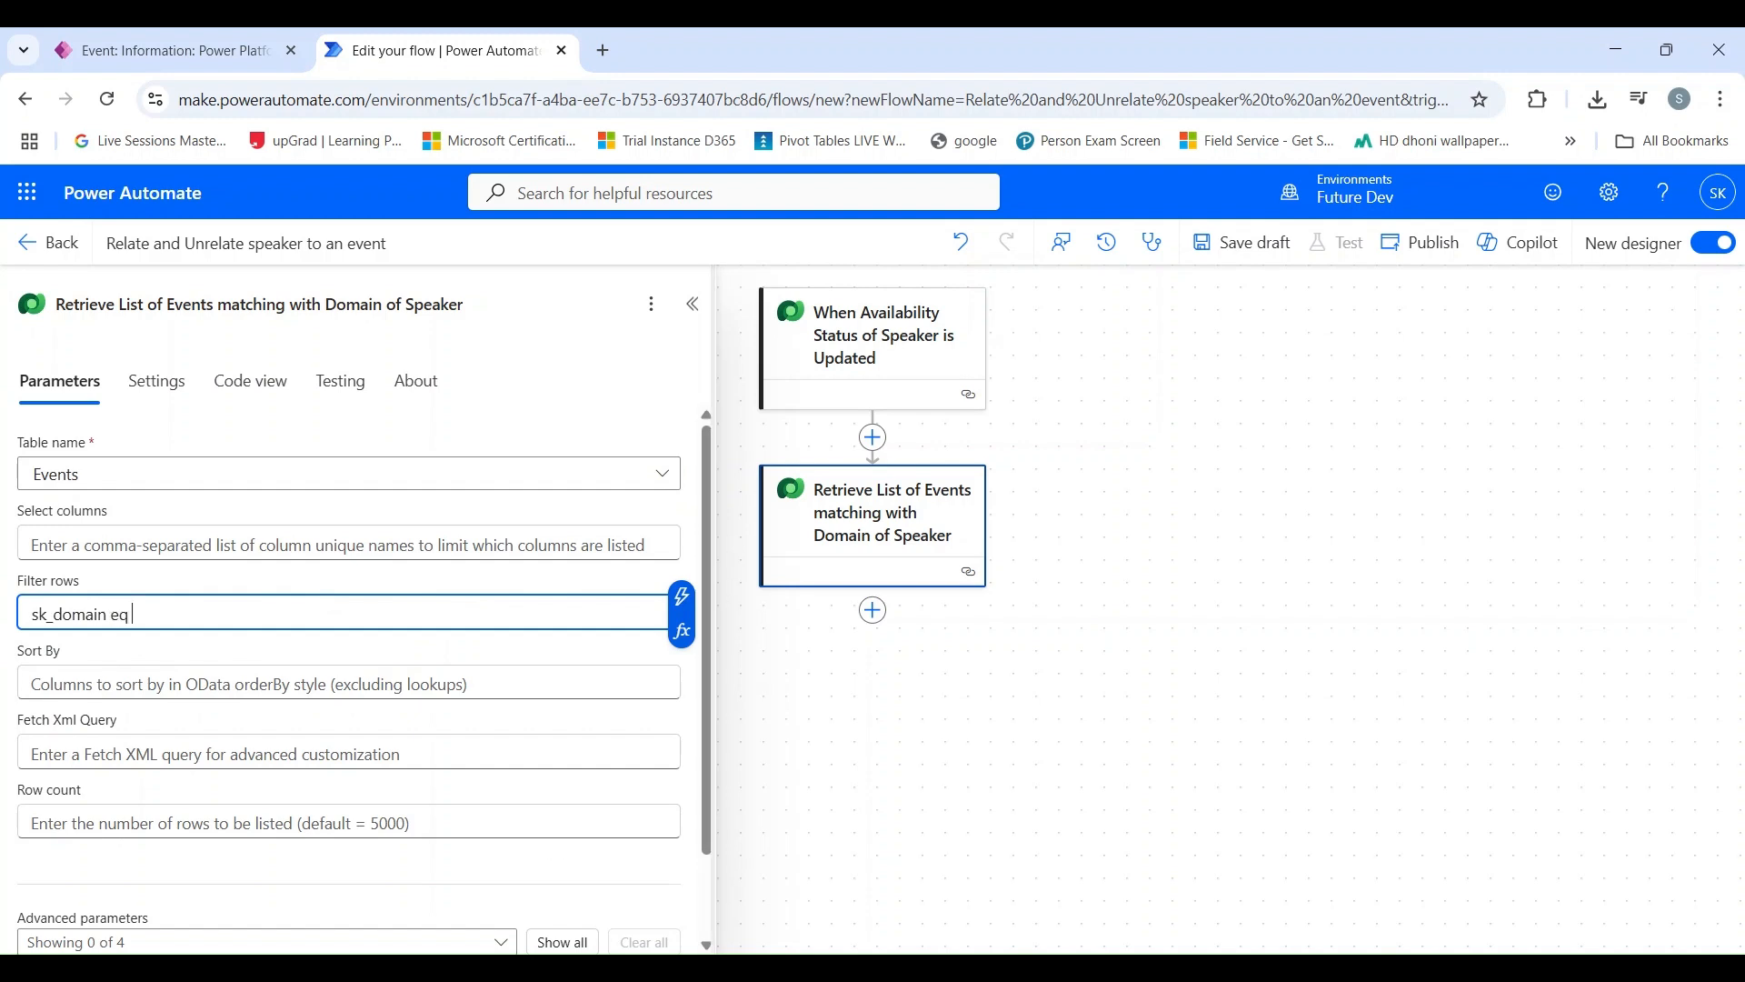
click(683, 597)
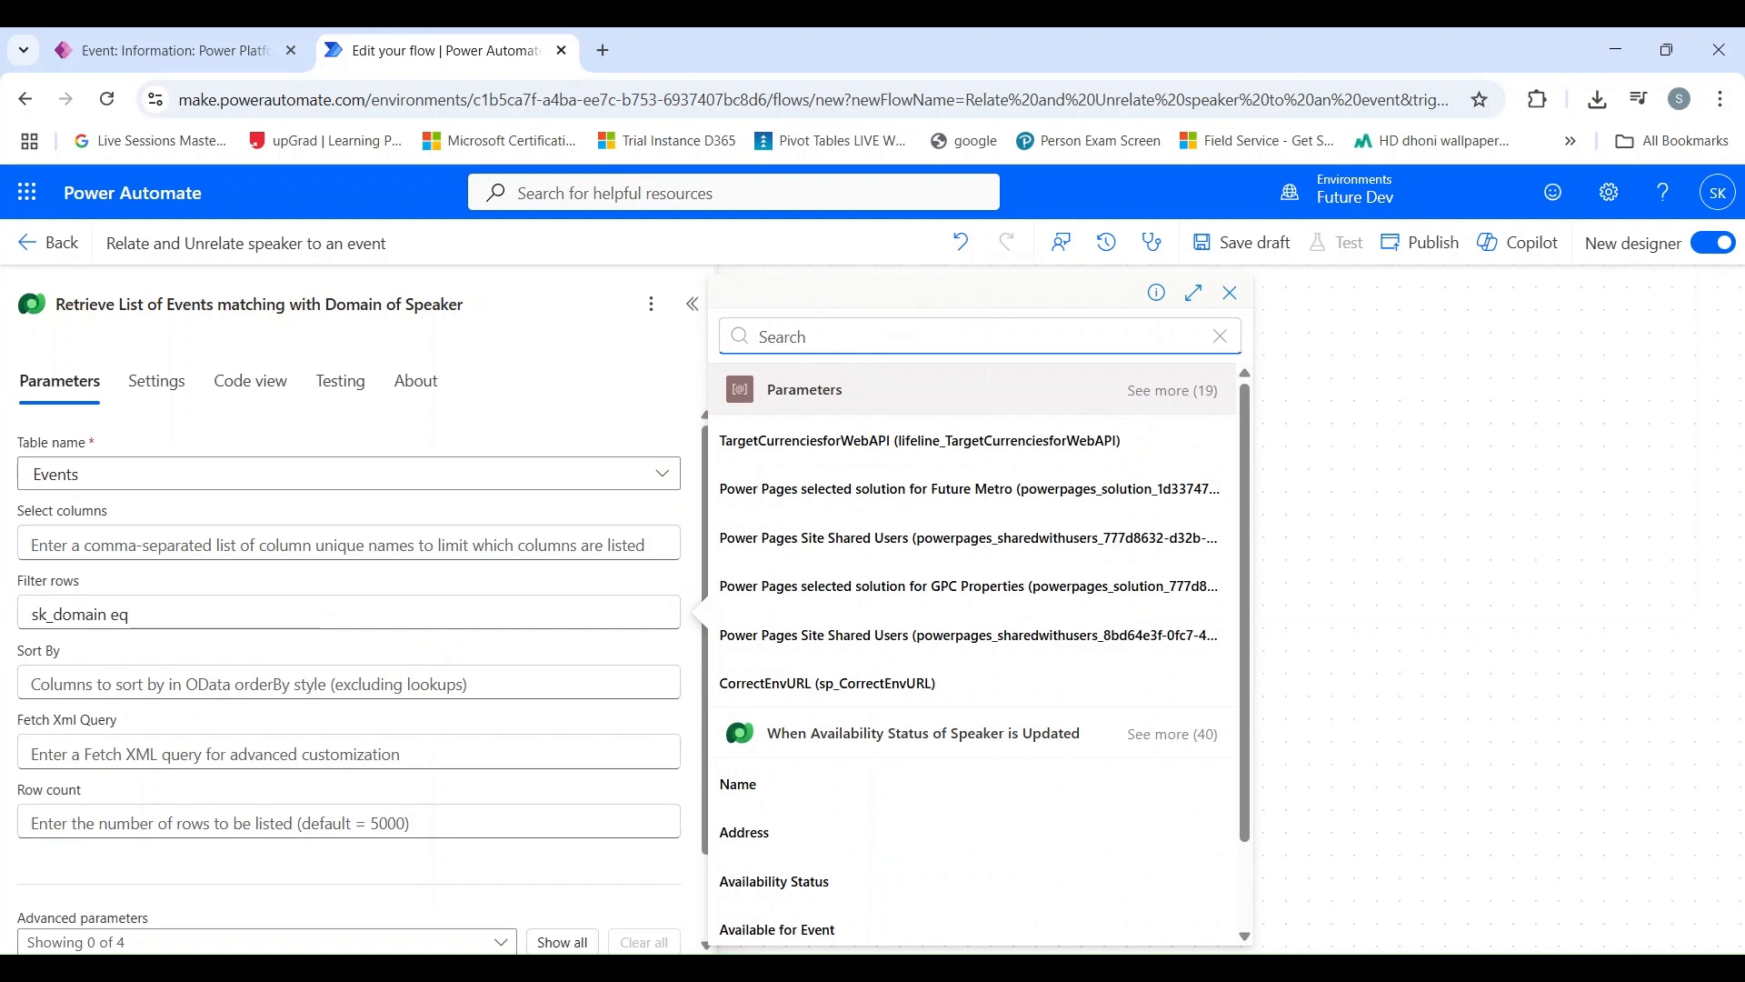
scroll(985, 677, down, 1)
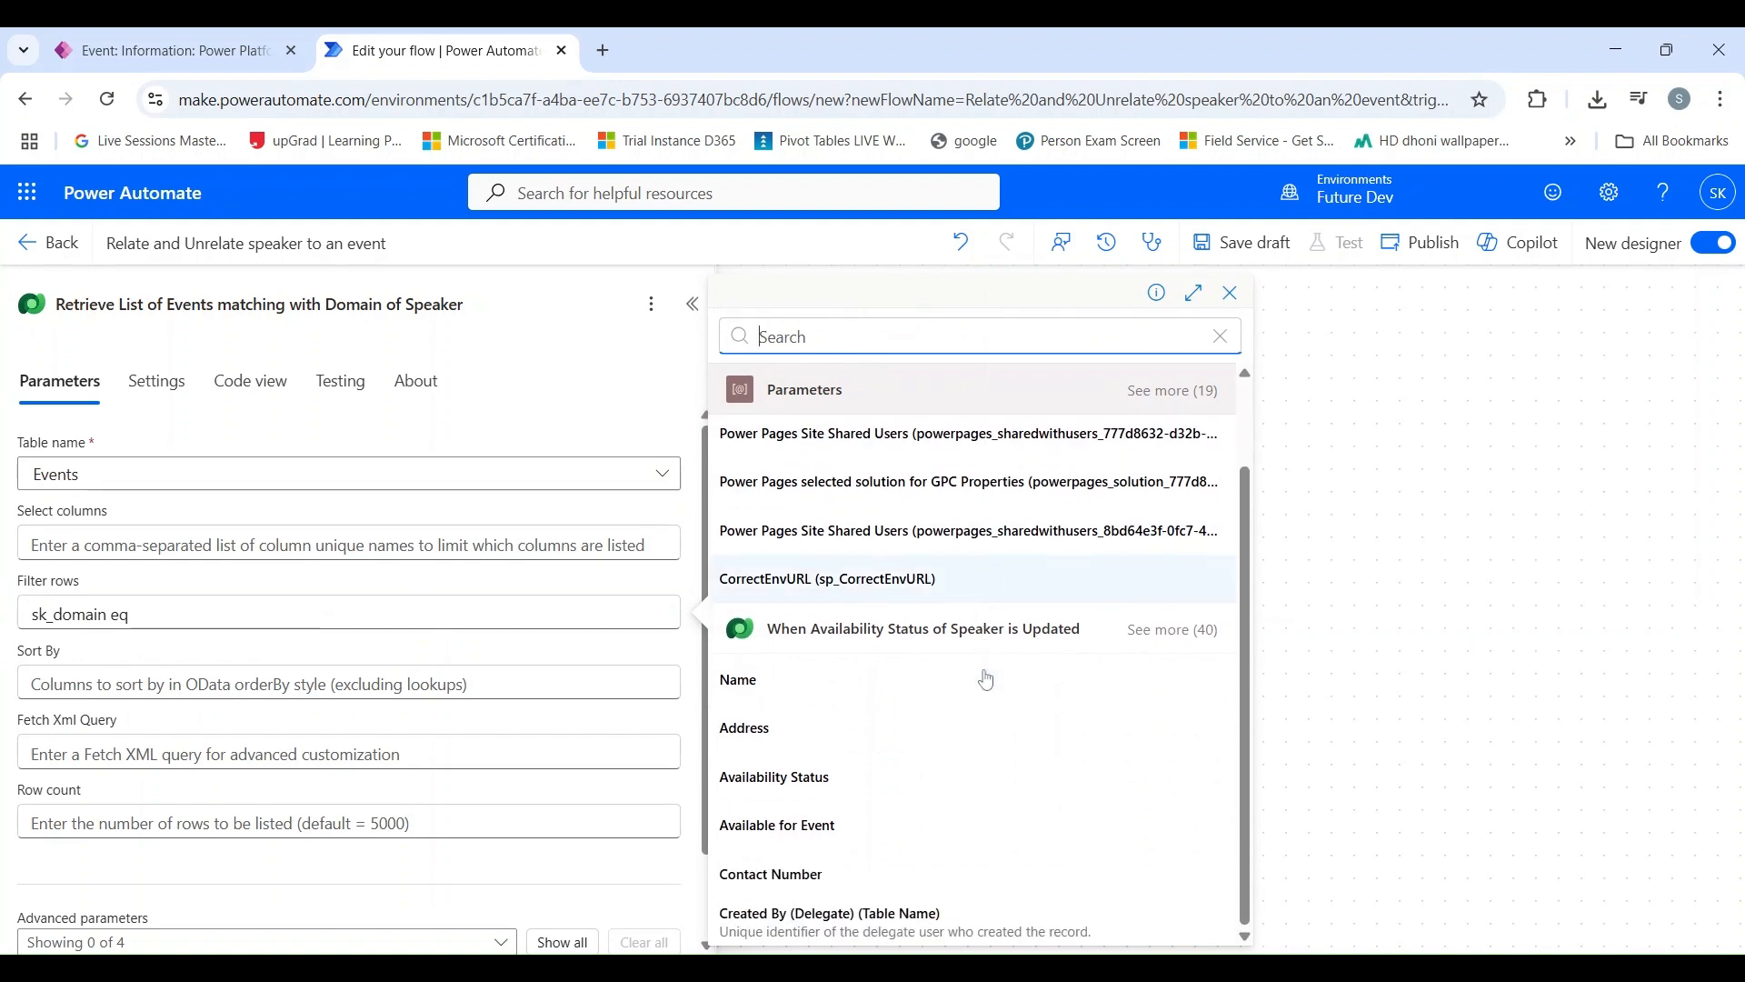
click(1174, 630)
scroll(1005, 657, down, 5)
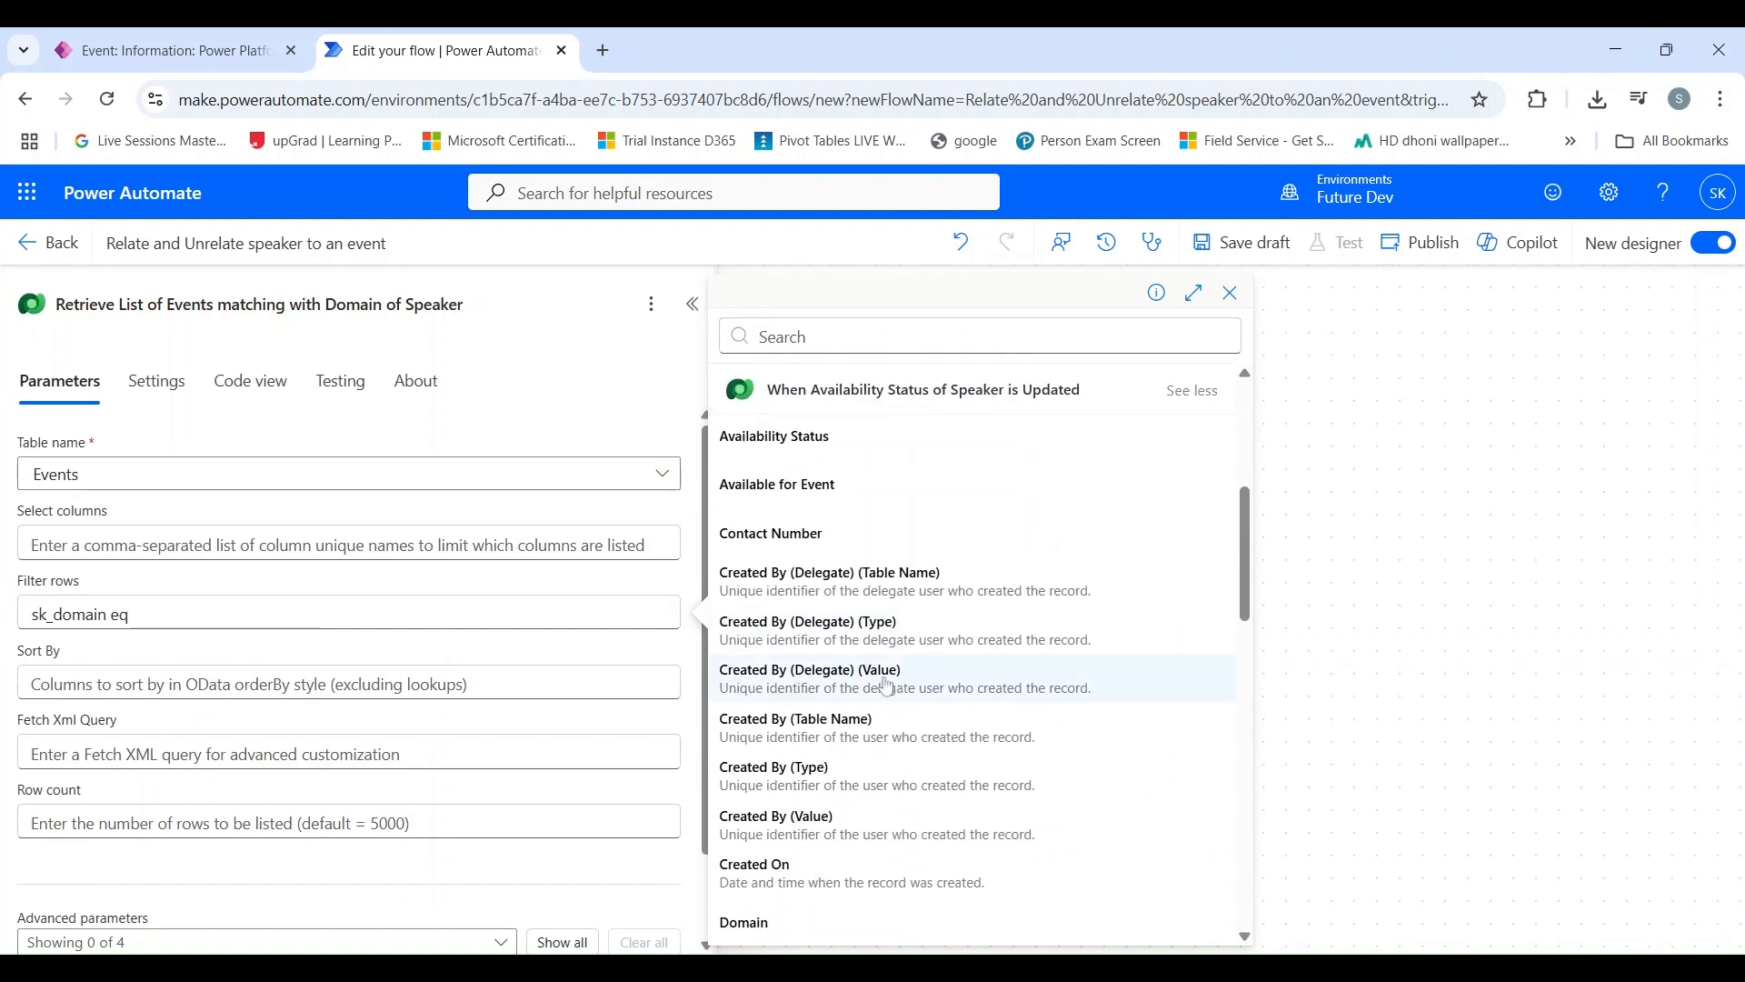
click(857, 704)
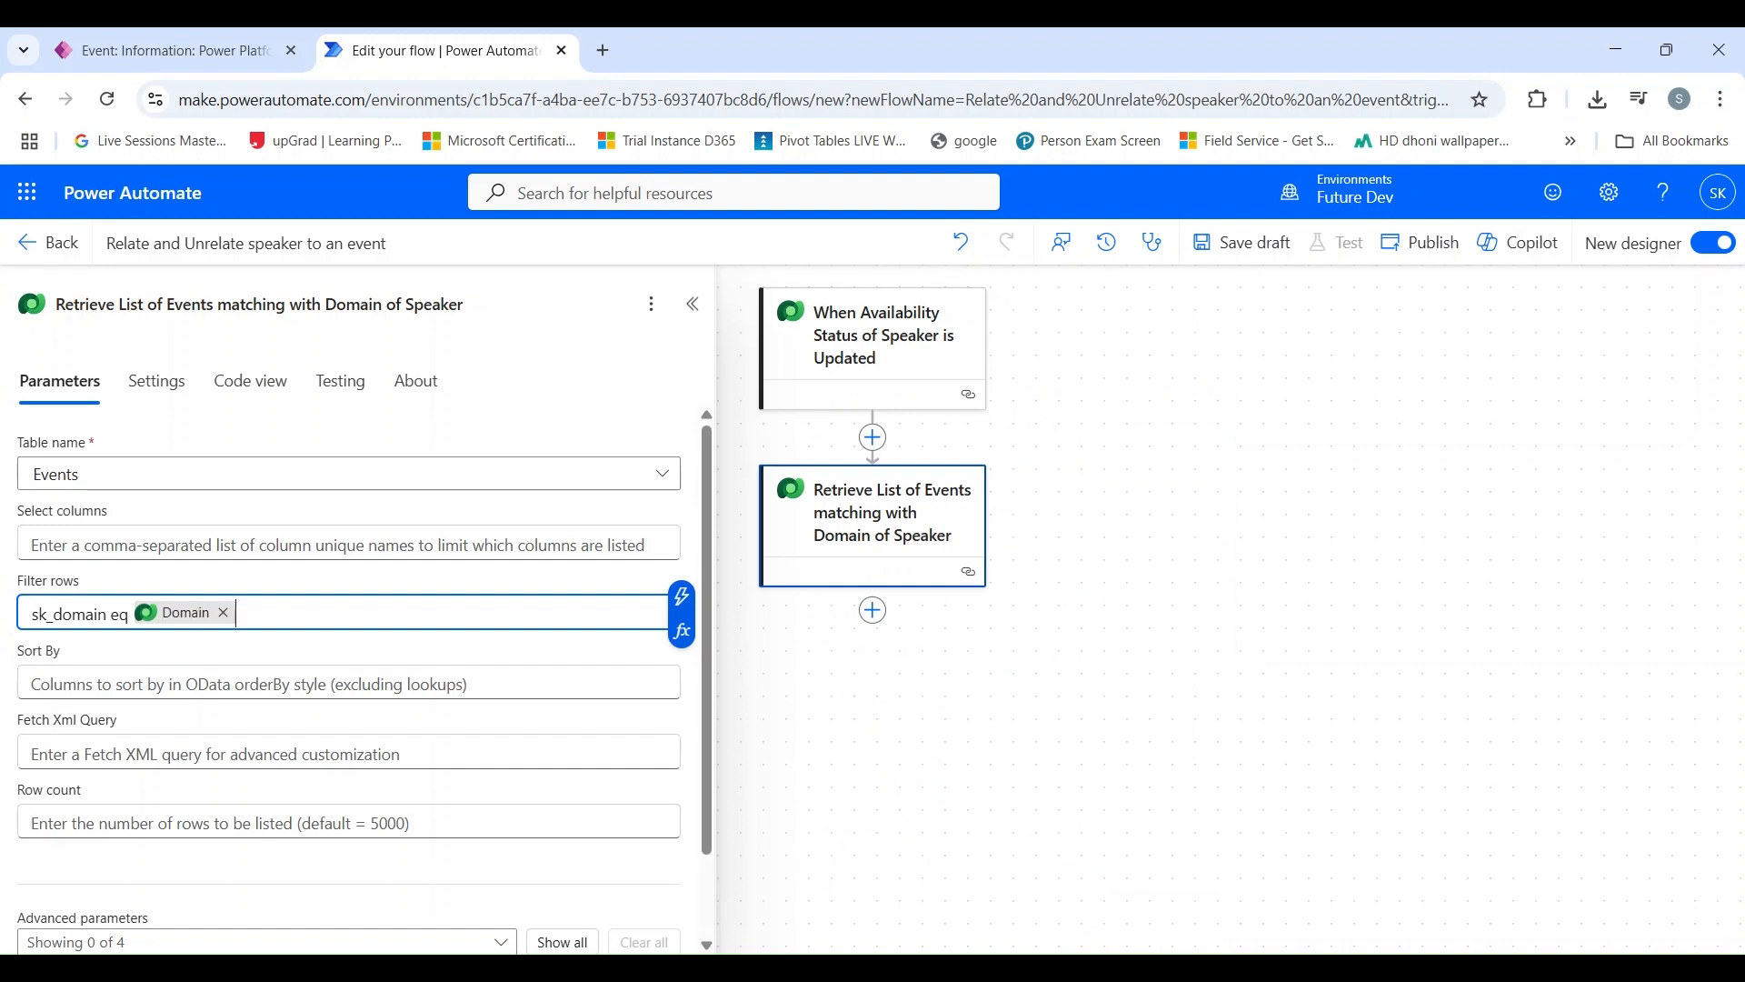
mouse_move(191, 623)
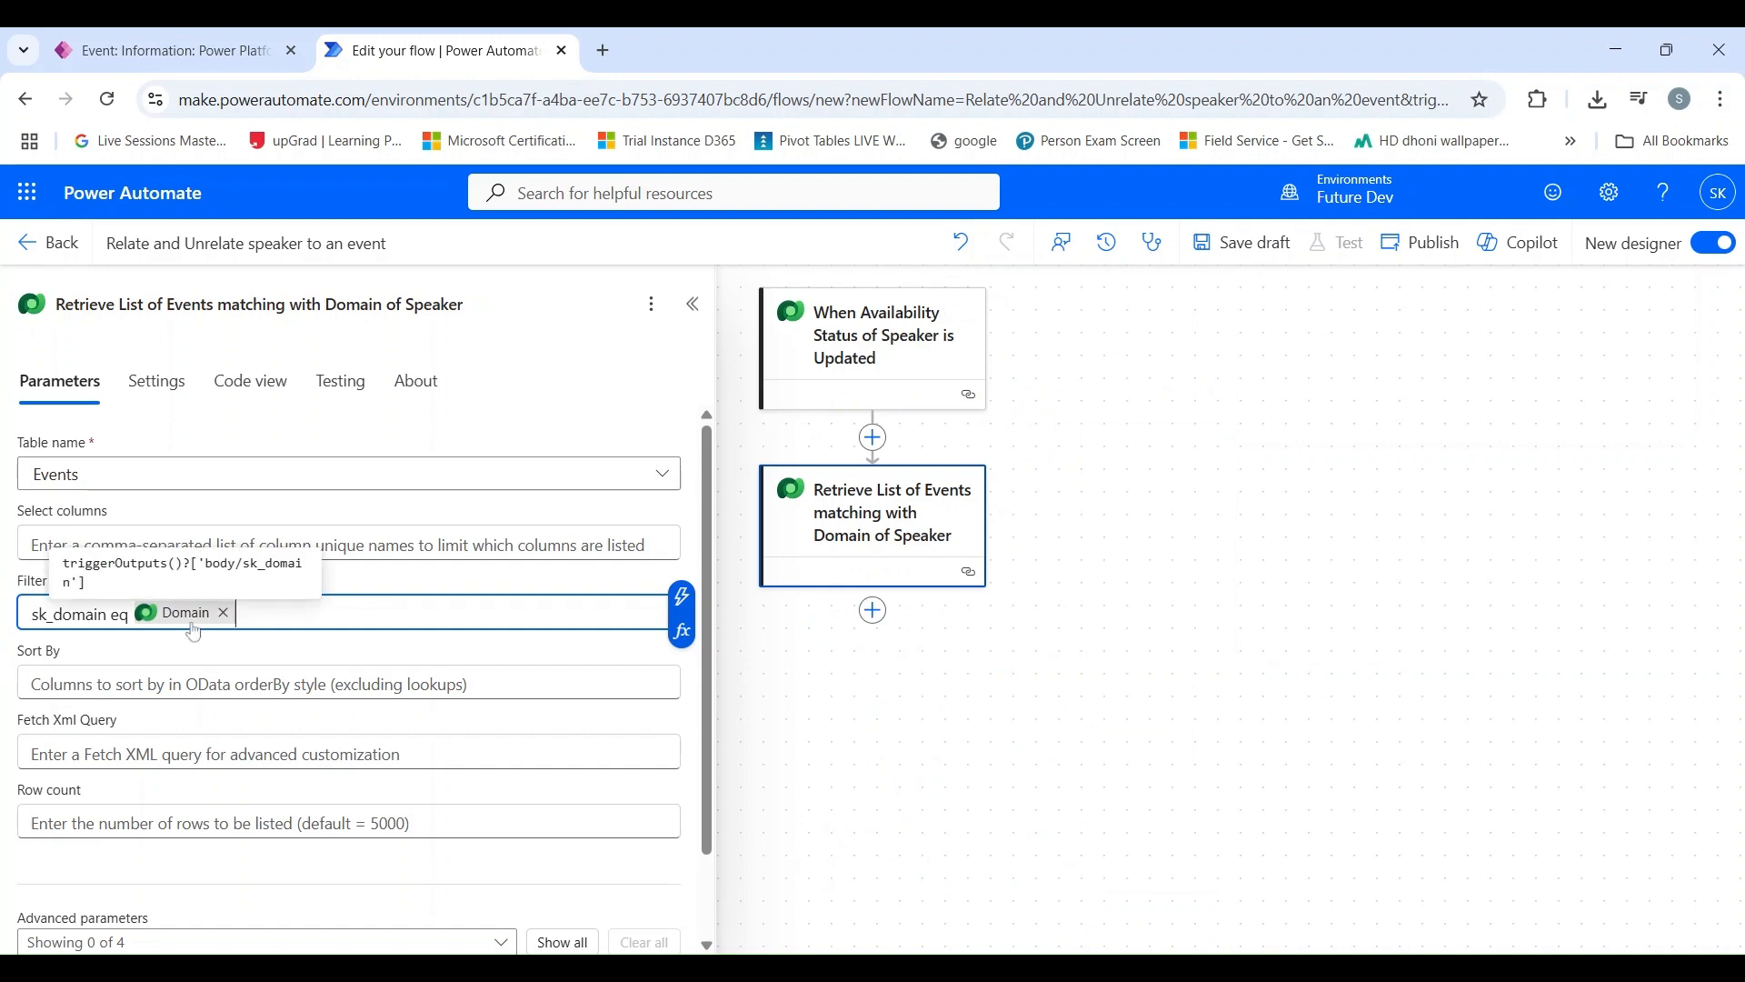
click(929, 717)
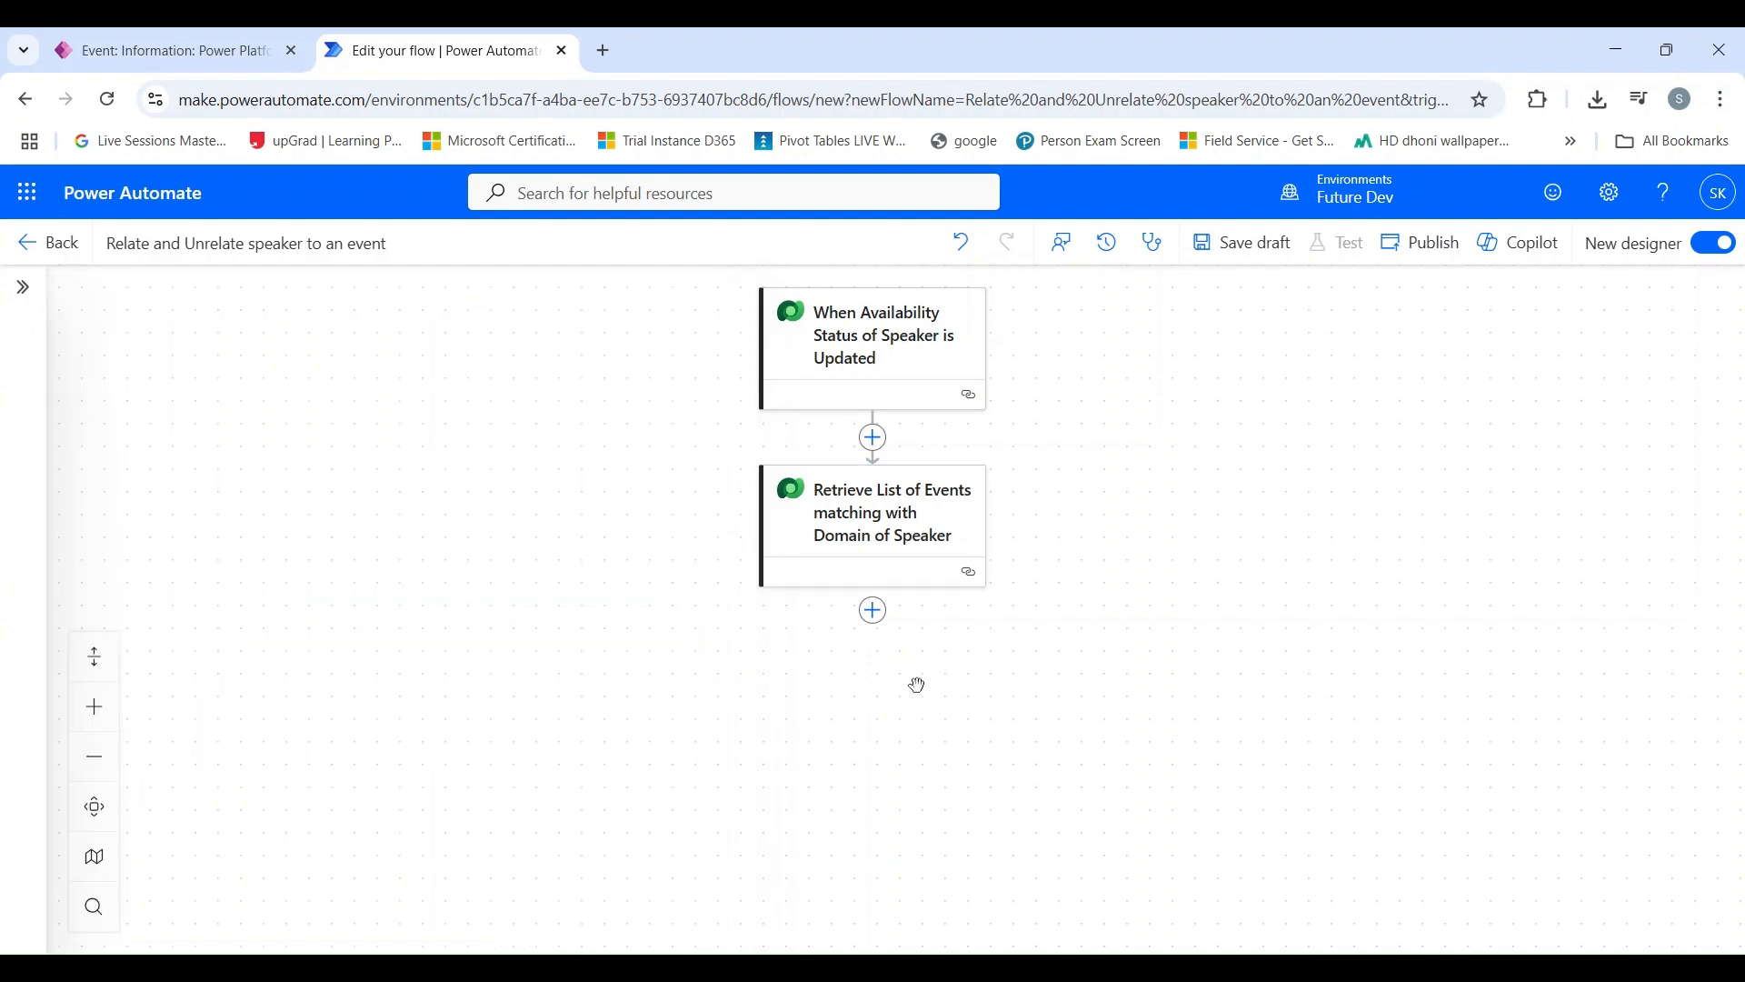
Step: Add a Condition control after the Retrieve List of Events matching with Domain of Speaker action
click(874, 611)
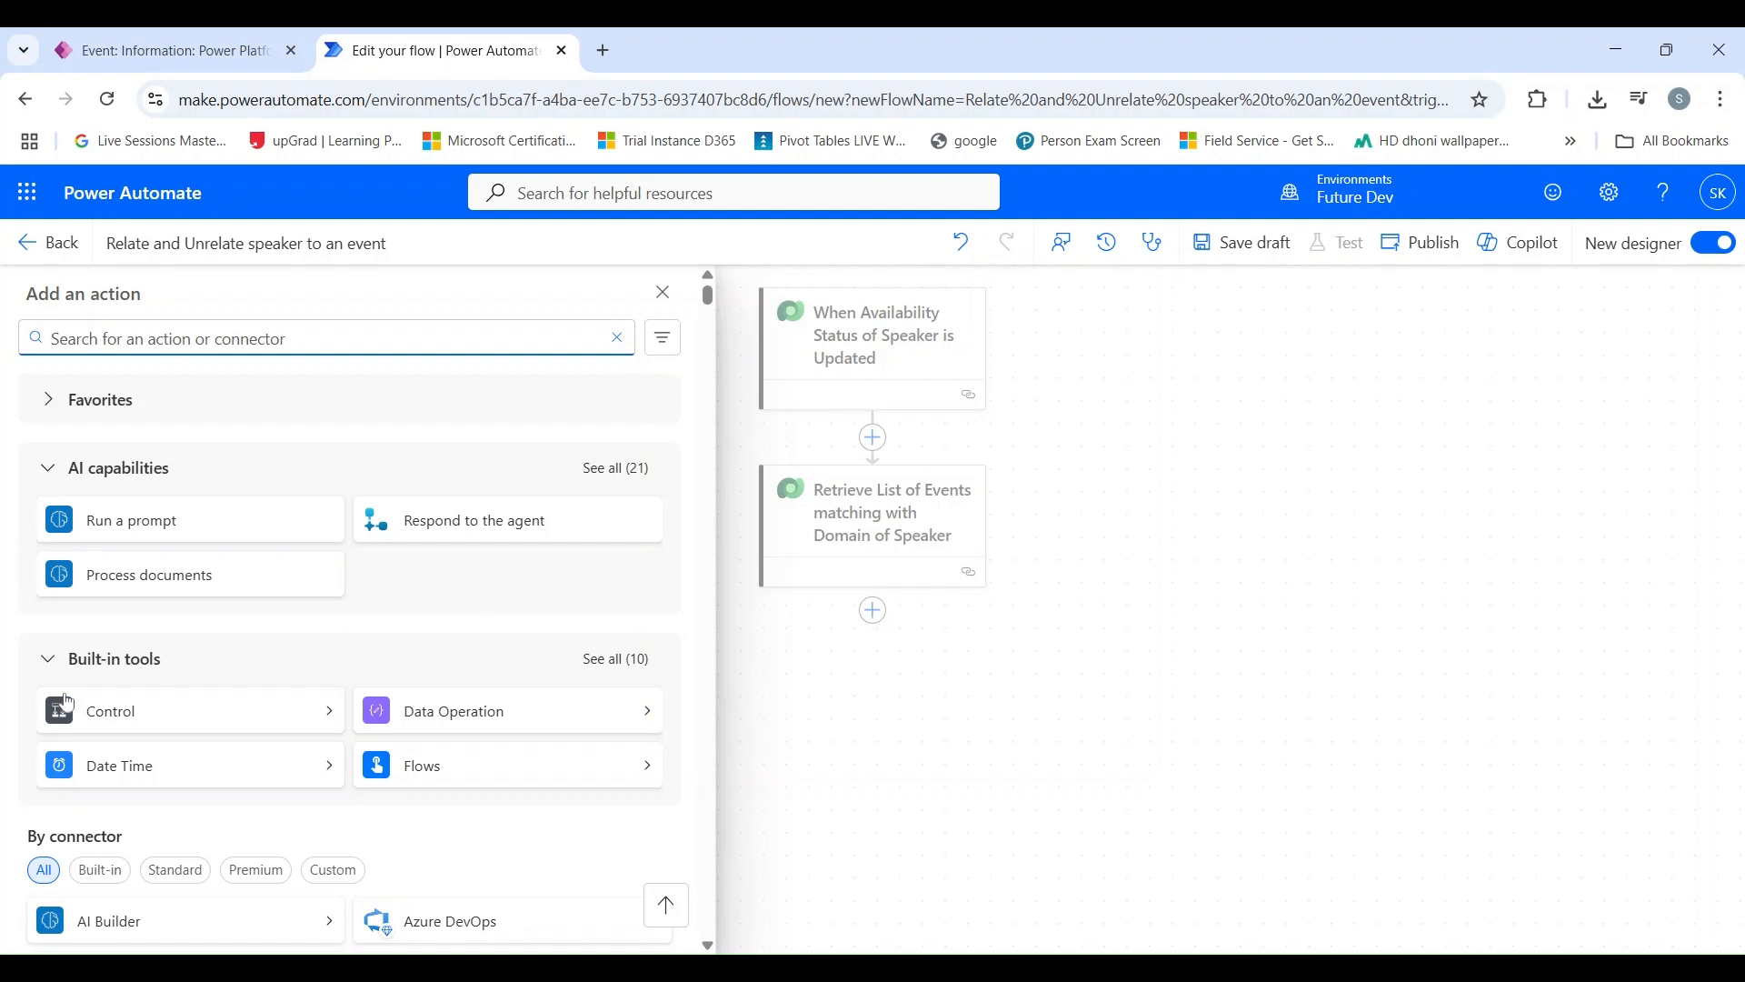
click(152, 721)
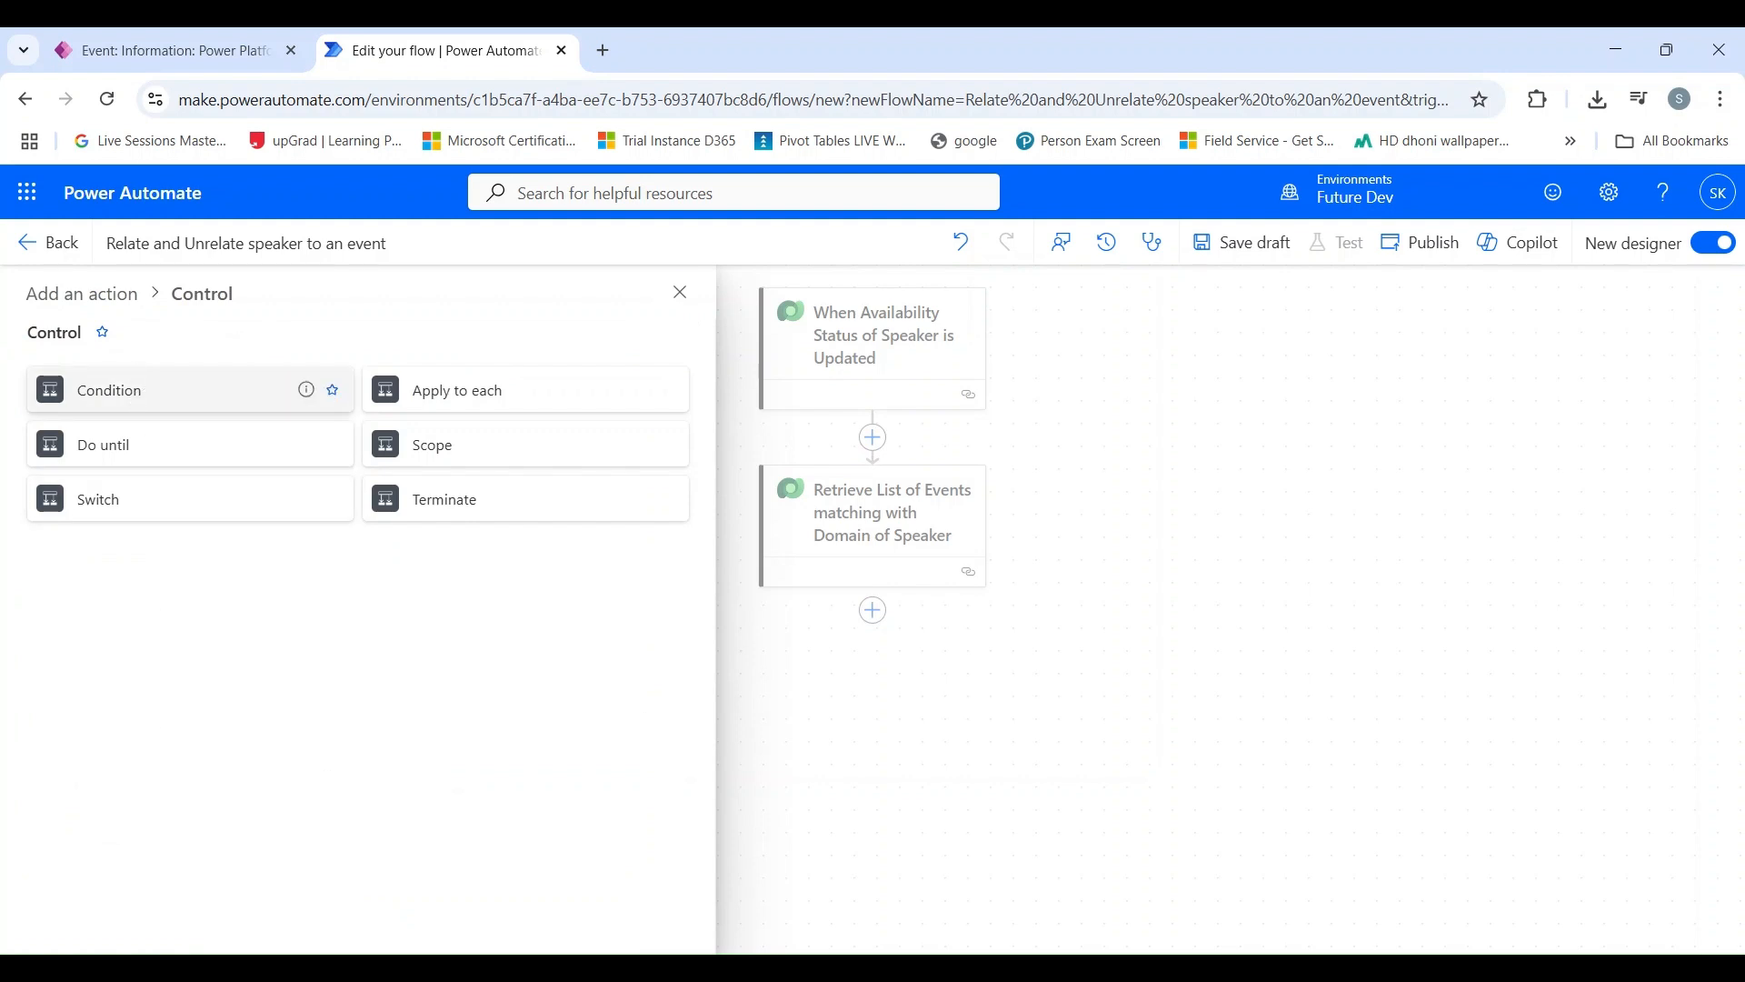
click(136, 390)
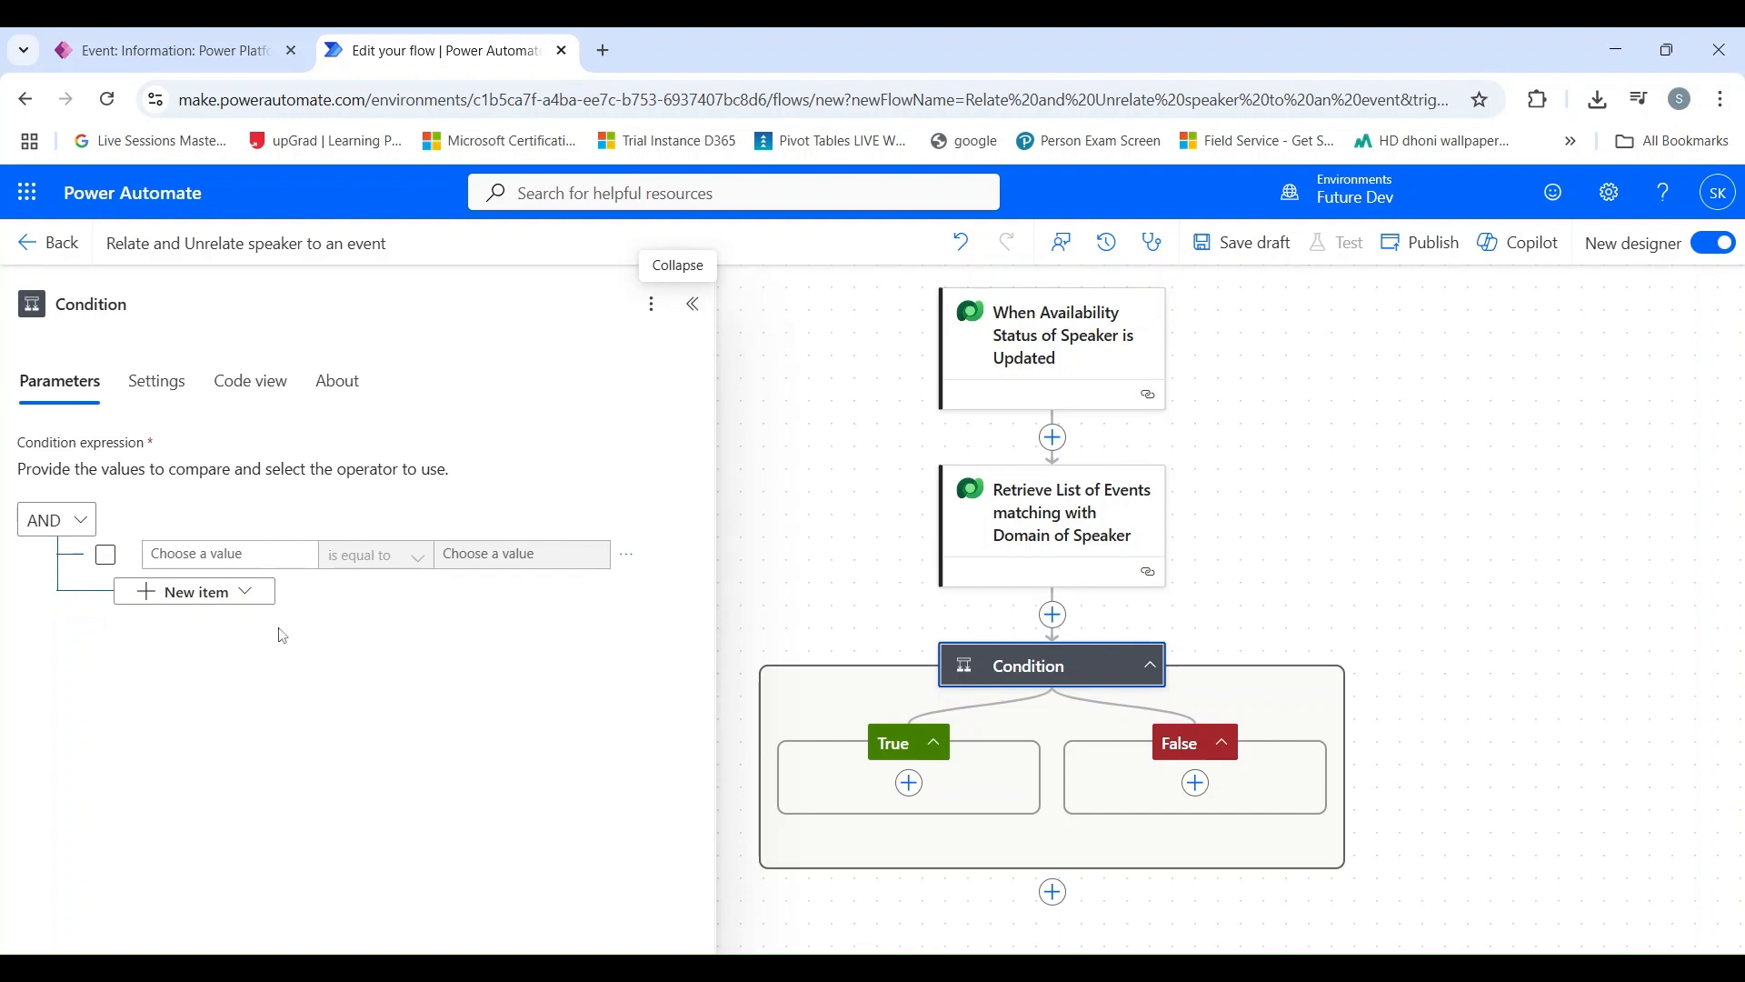
Step: Set the condition to check that the trigger's Available for Event value is equal to true
click(259, 554)
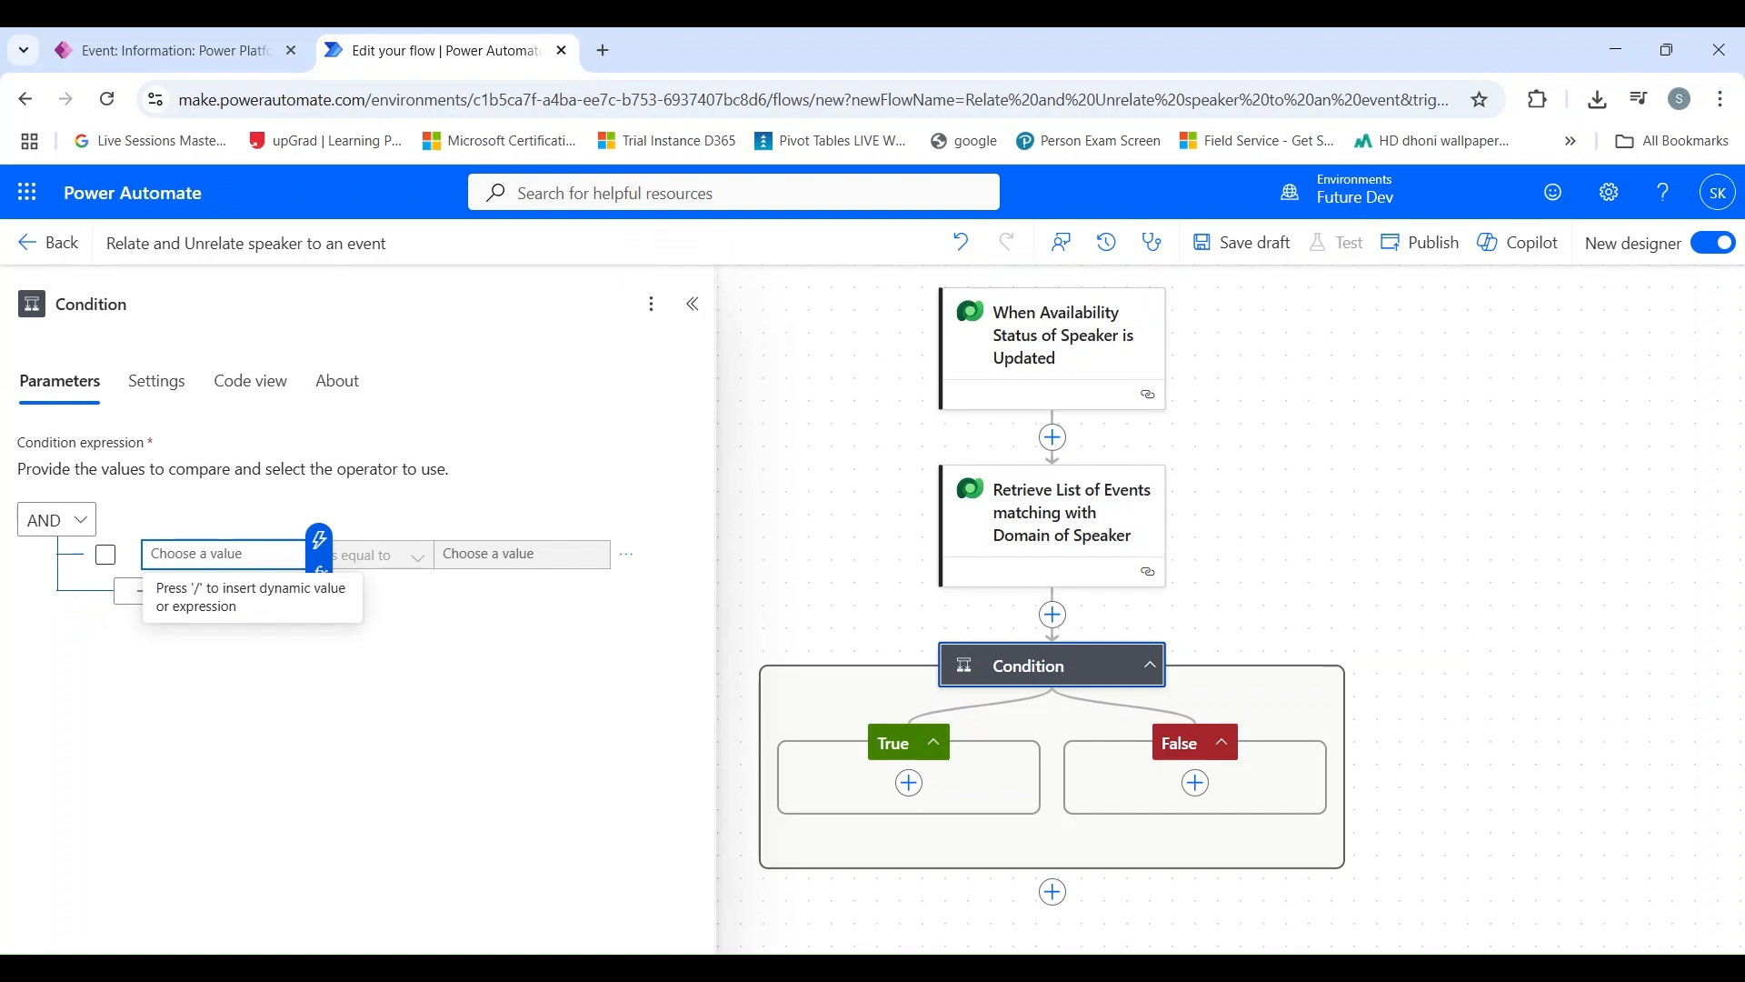
click(320, 543)
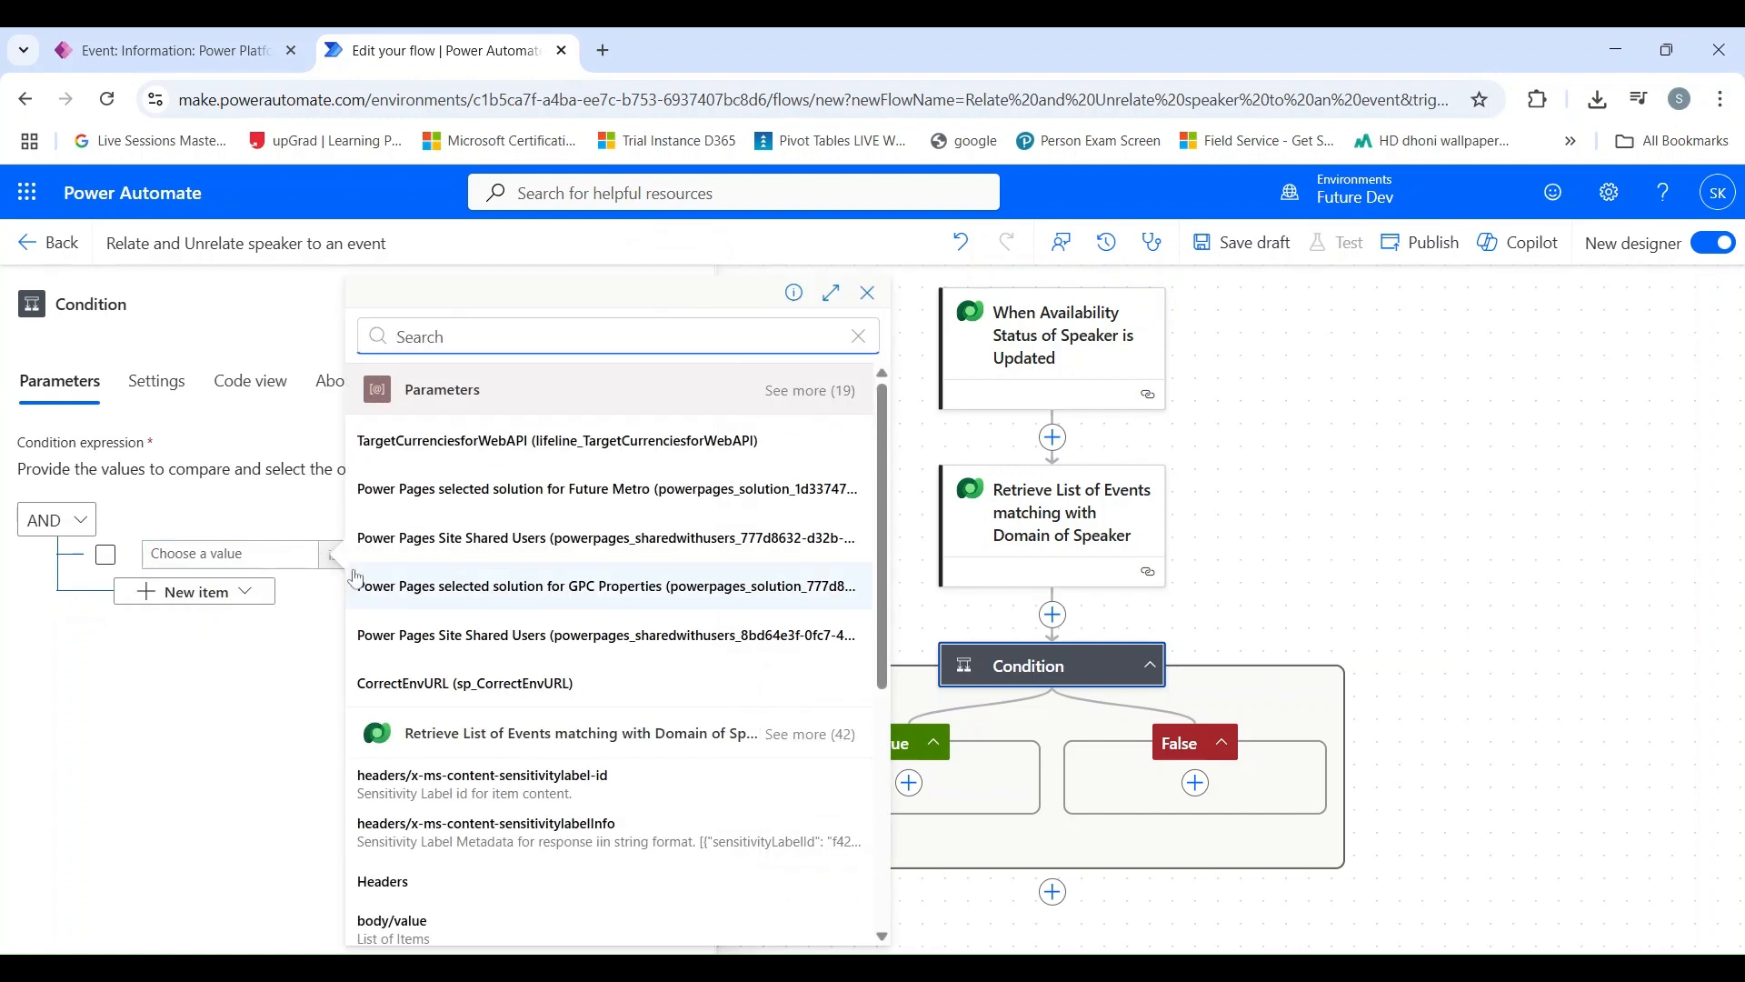
scroll(444, 753, down, 5)
scroll(445, 753, down, 3)
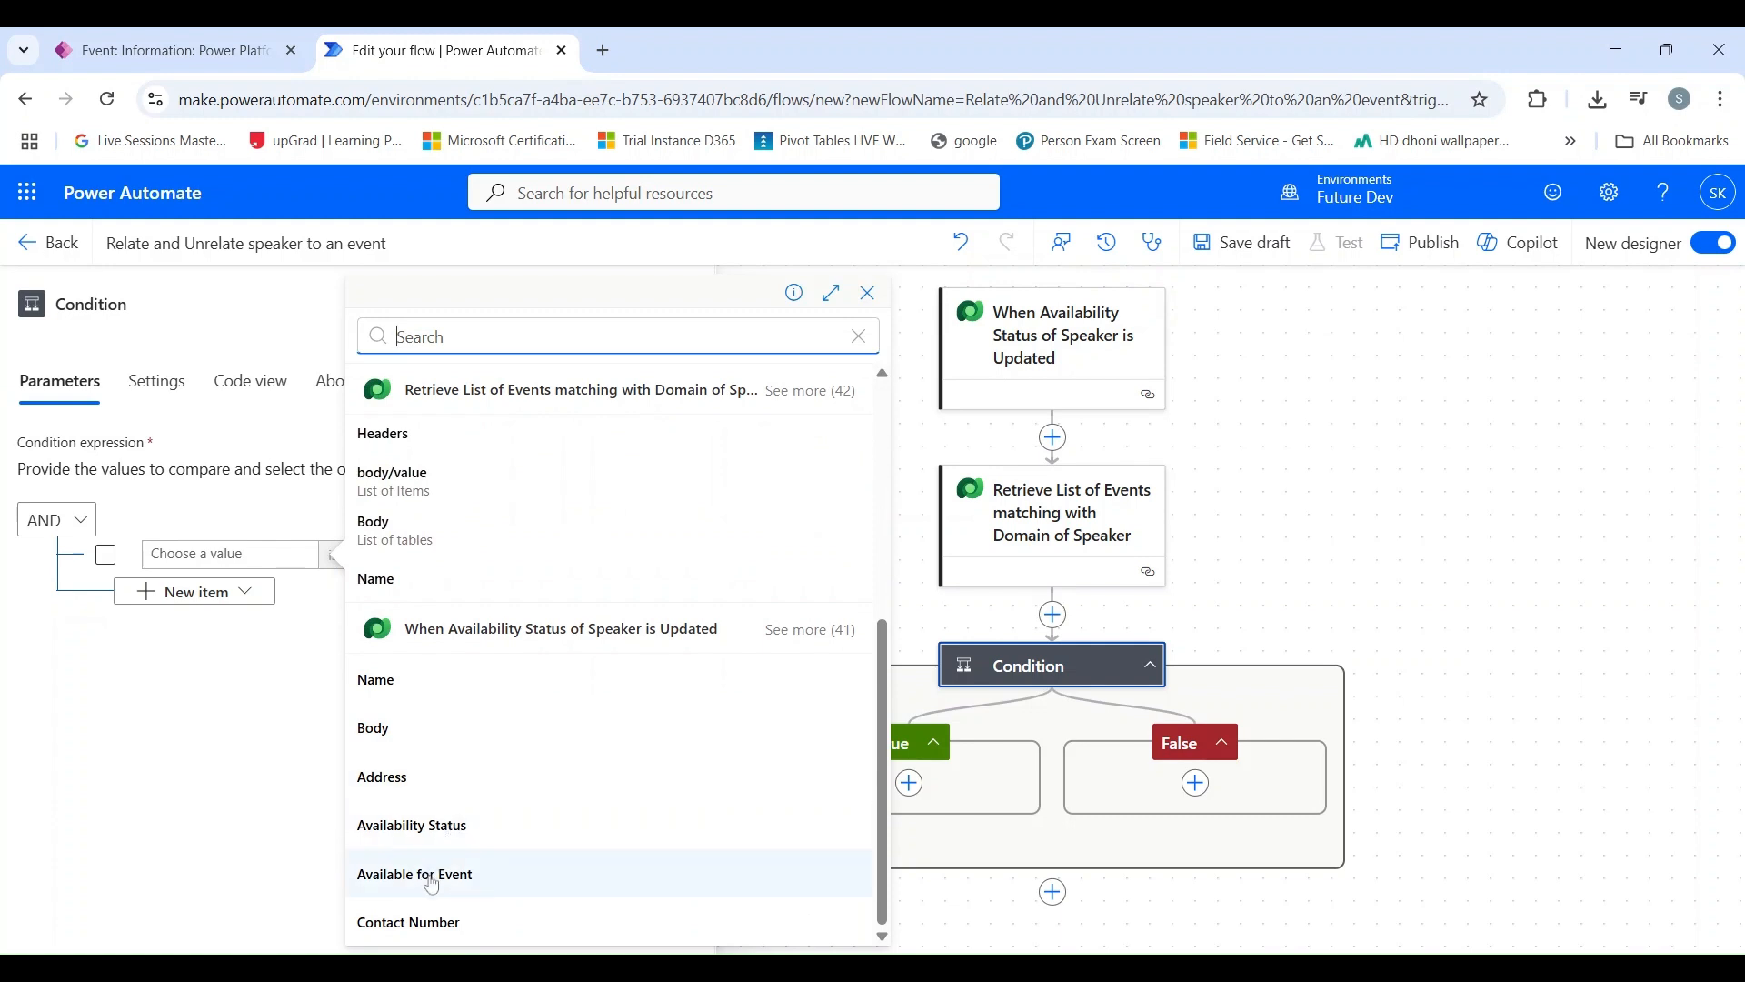
click(427, 880)
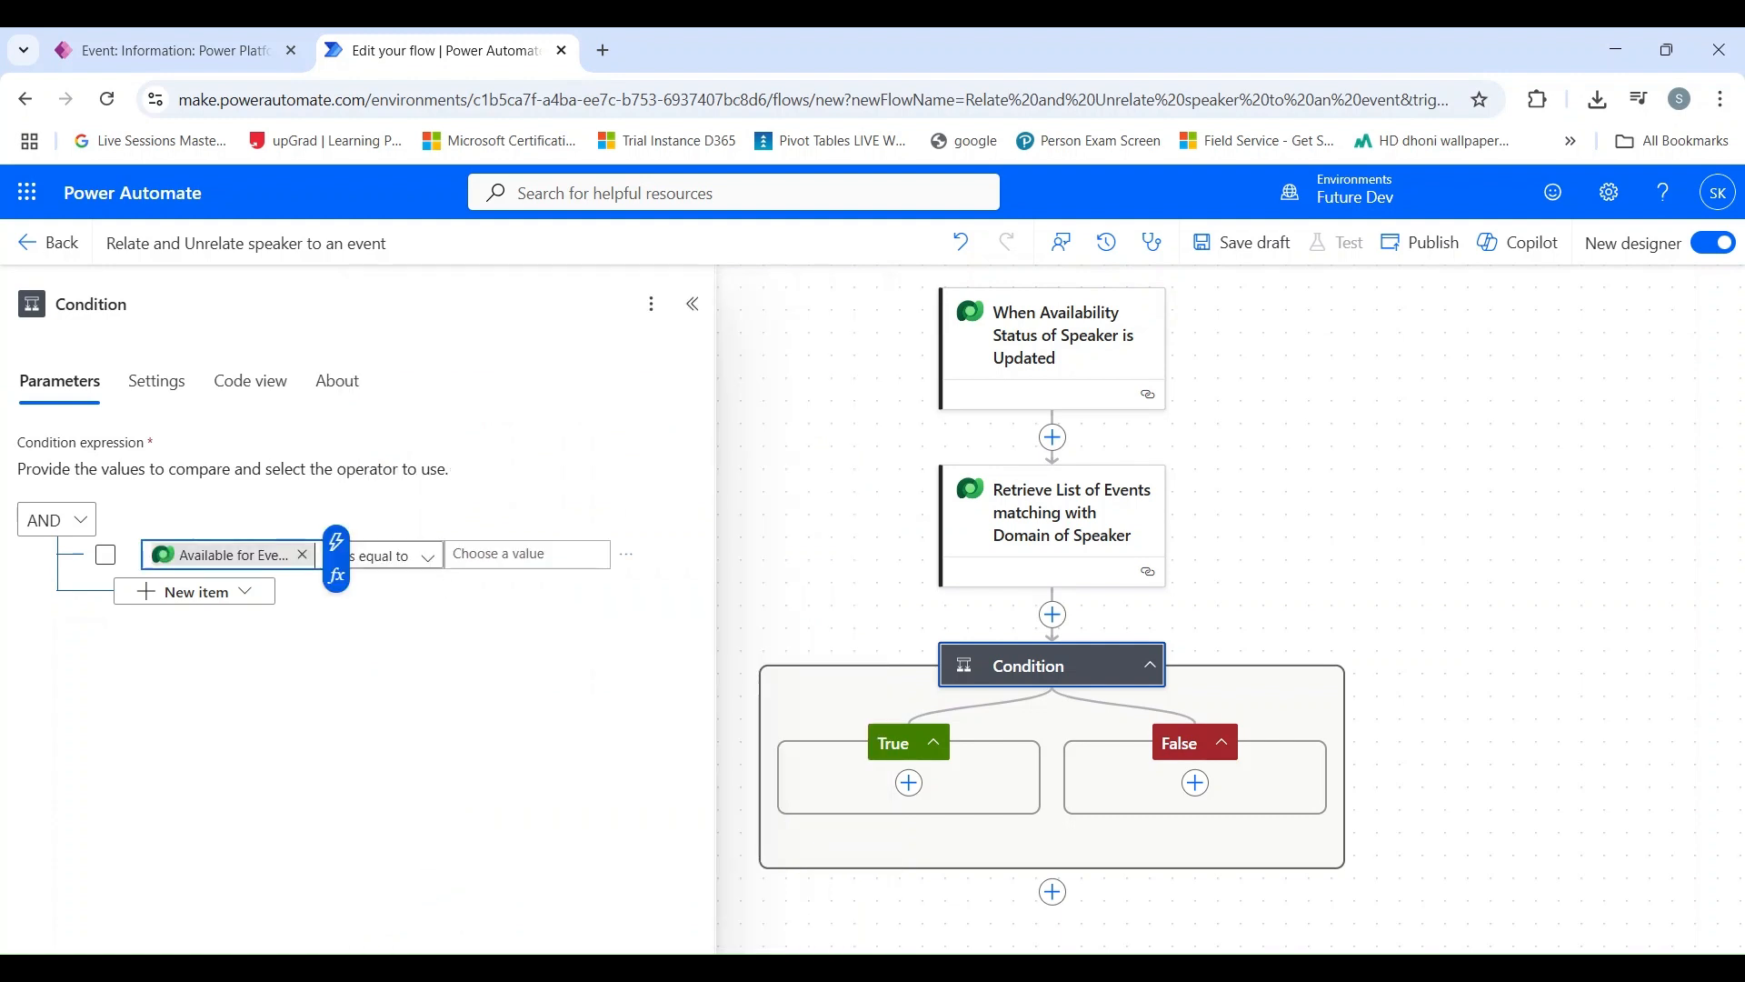
click(509, 553)
text(rue)
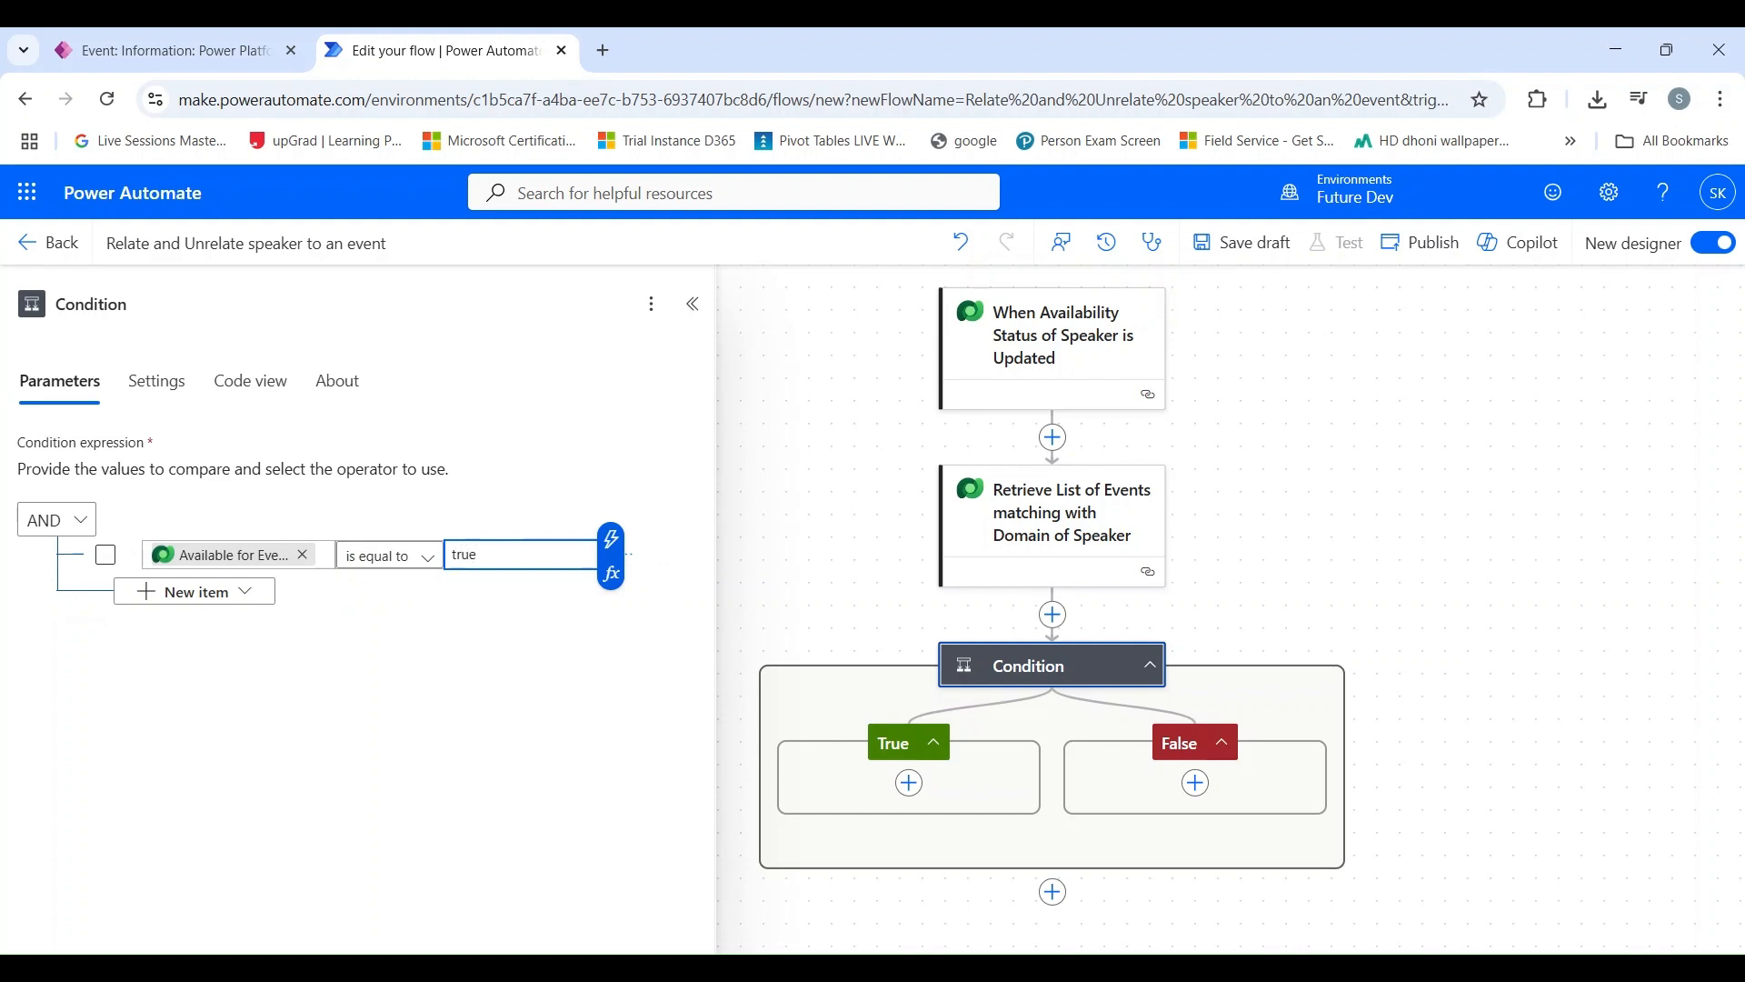
click(502, 615)
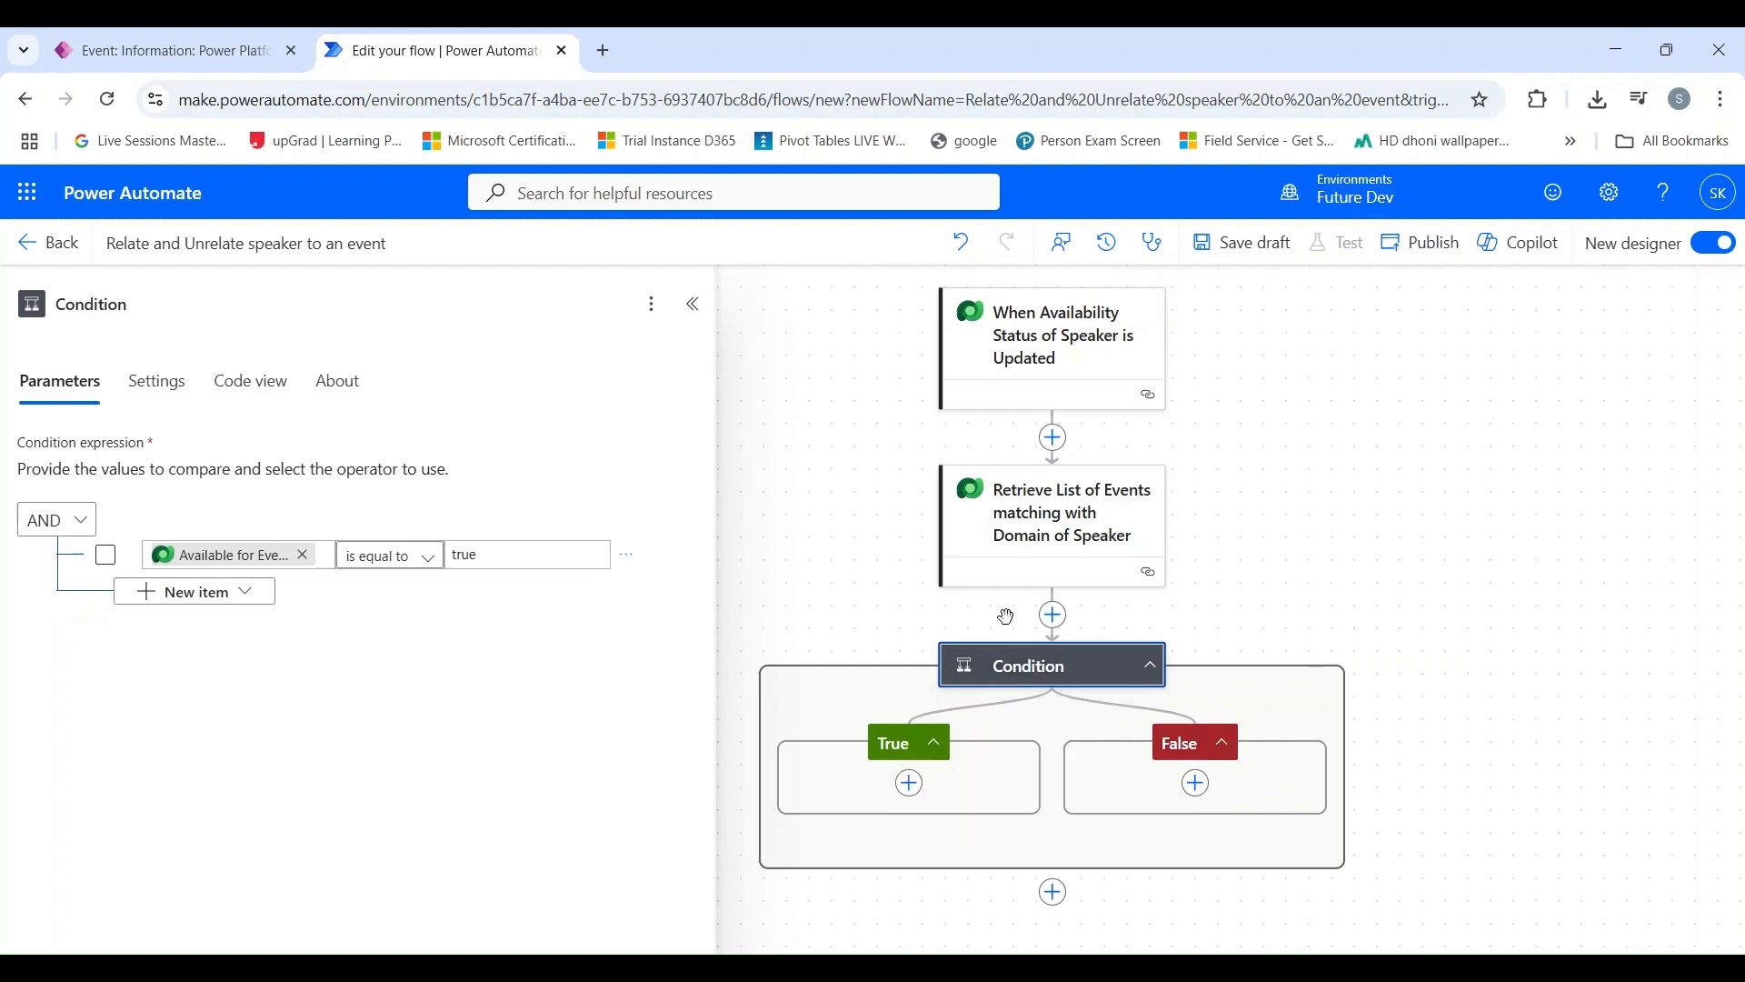
Step: Add a Microsoft Dataverse Relate rows action inside the condition's True branch
scroll(917, 627, down, 1)
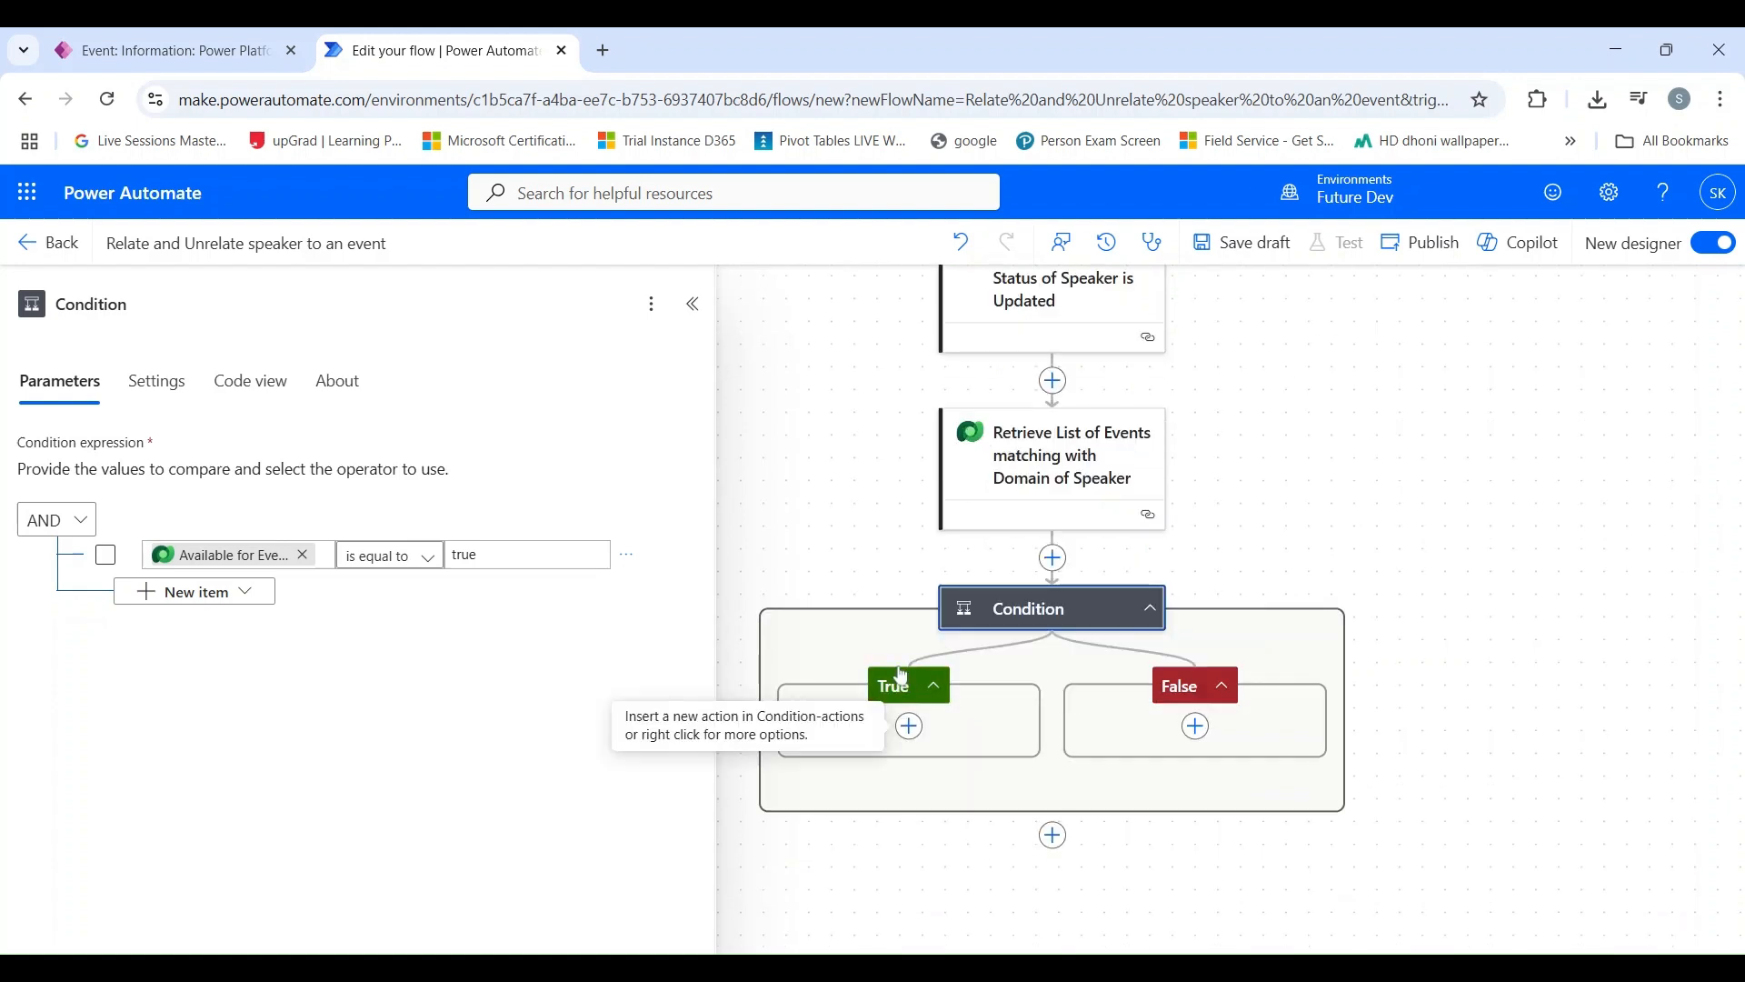
click(912, 730)
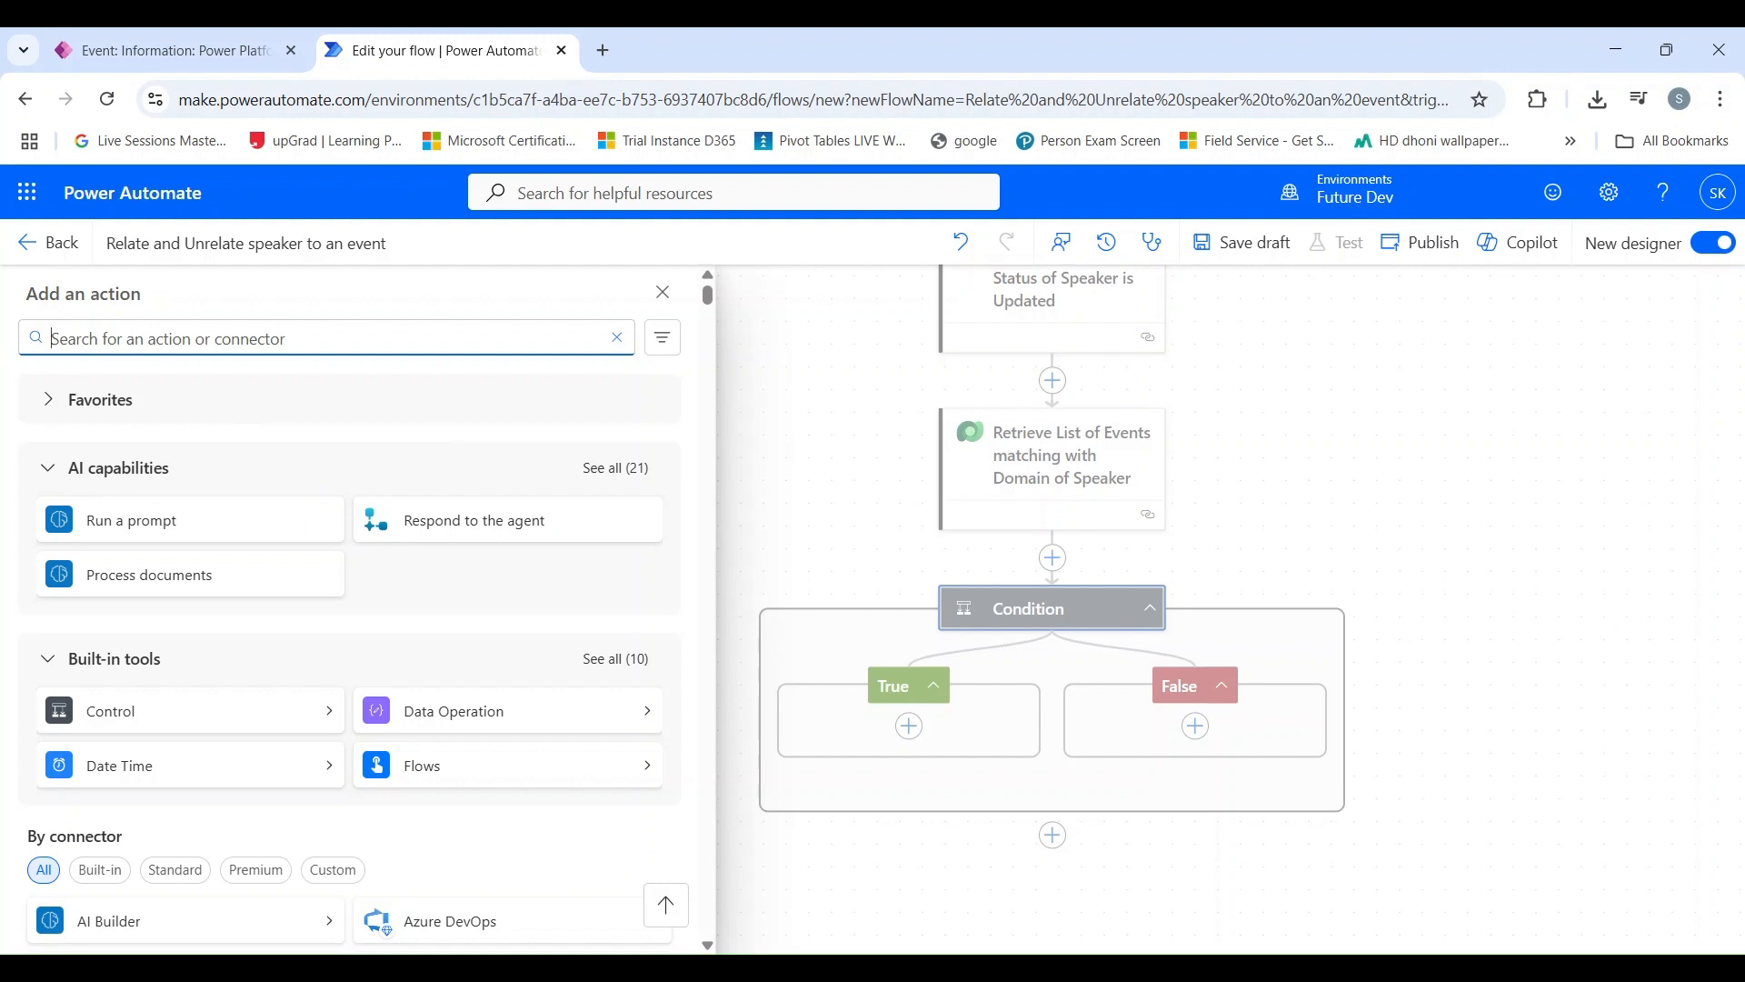
text(relate )
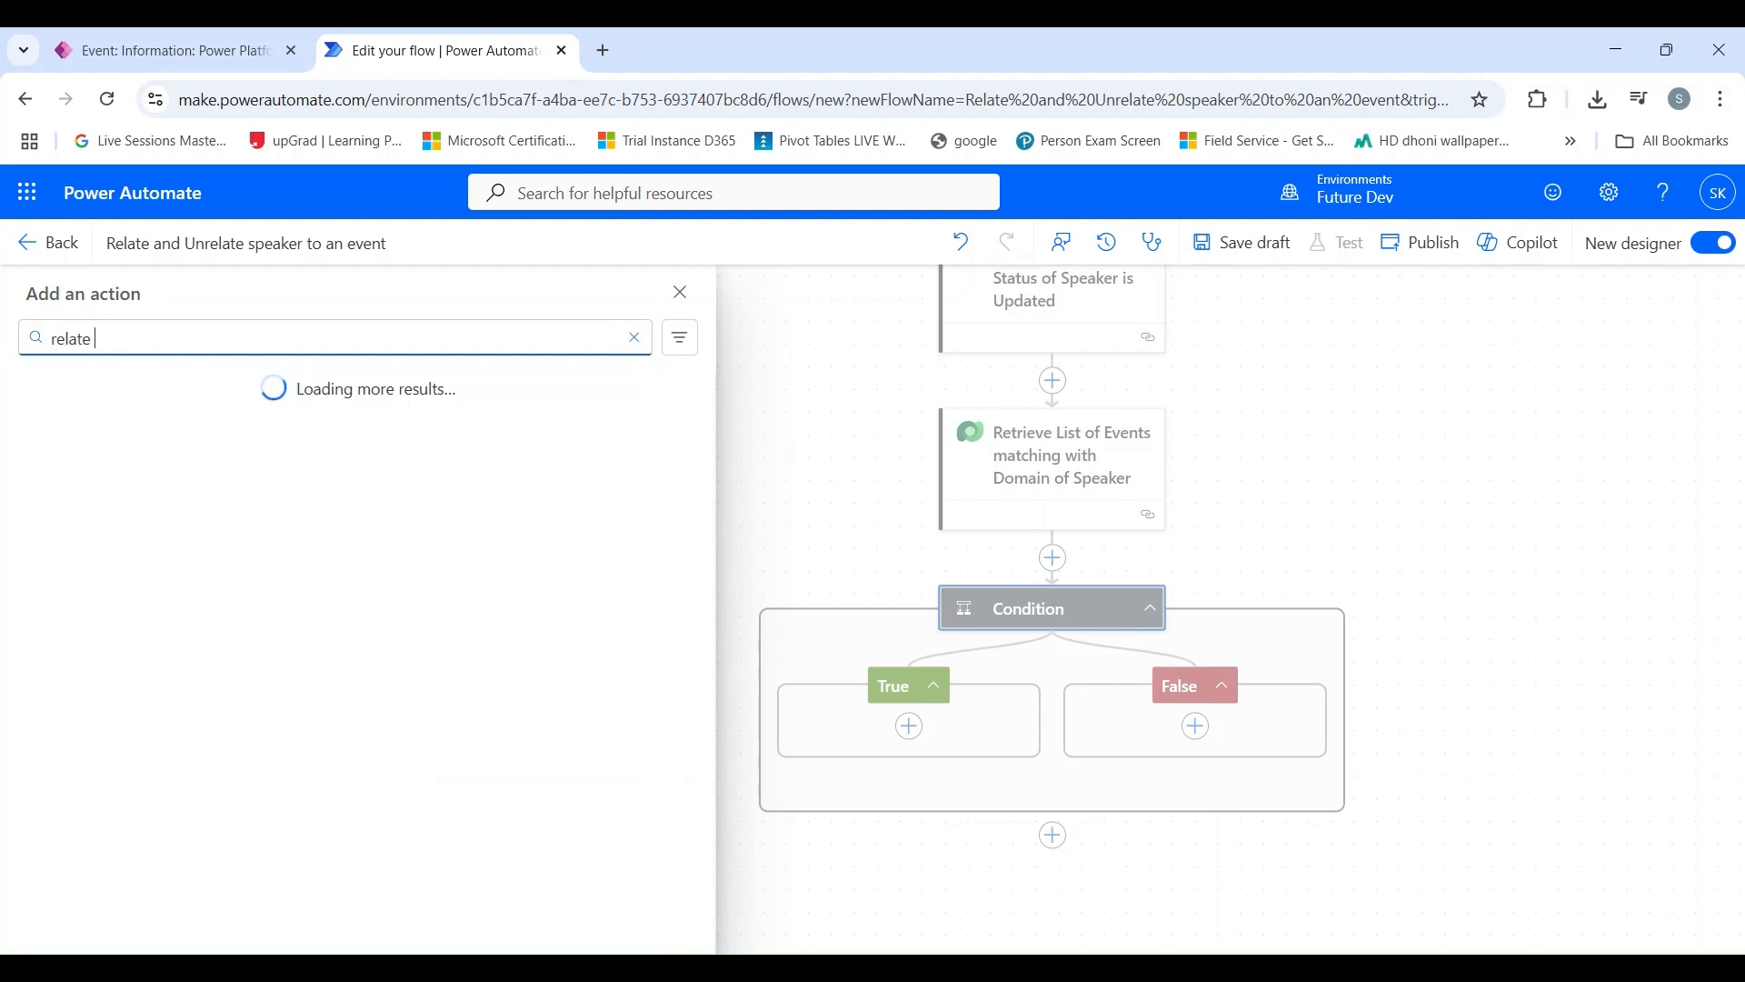
text(action)
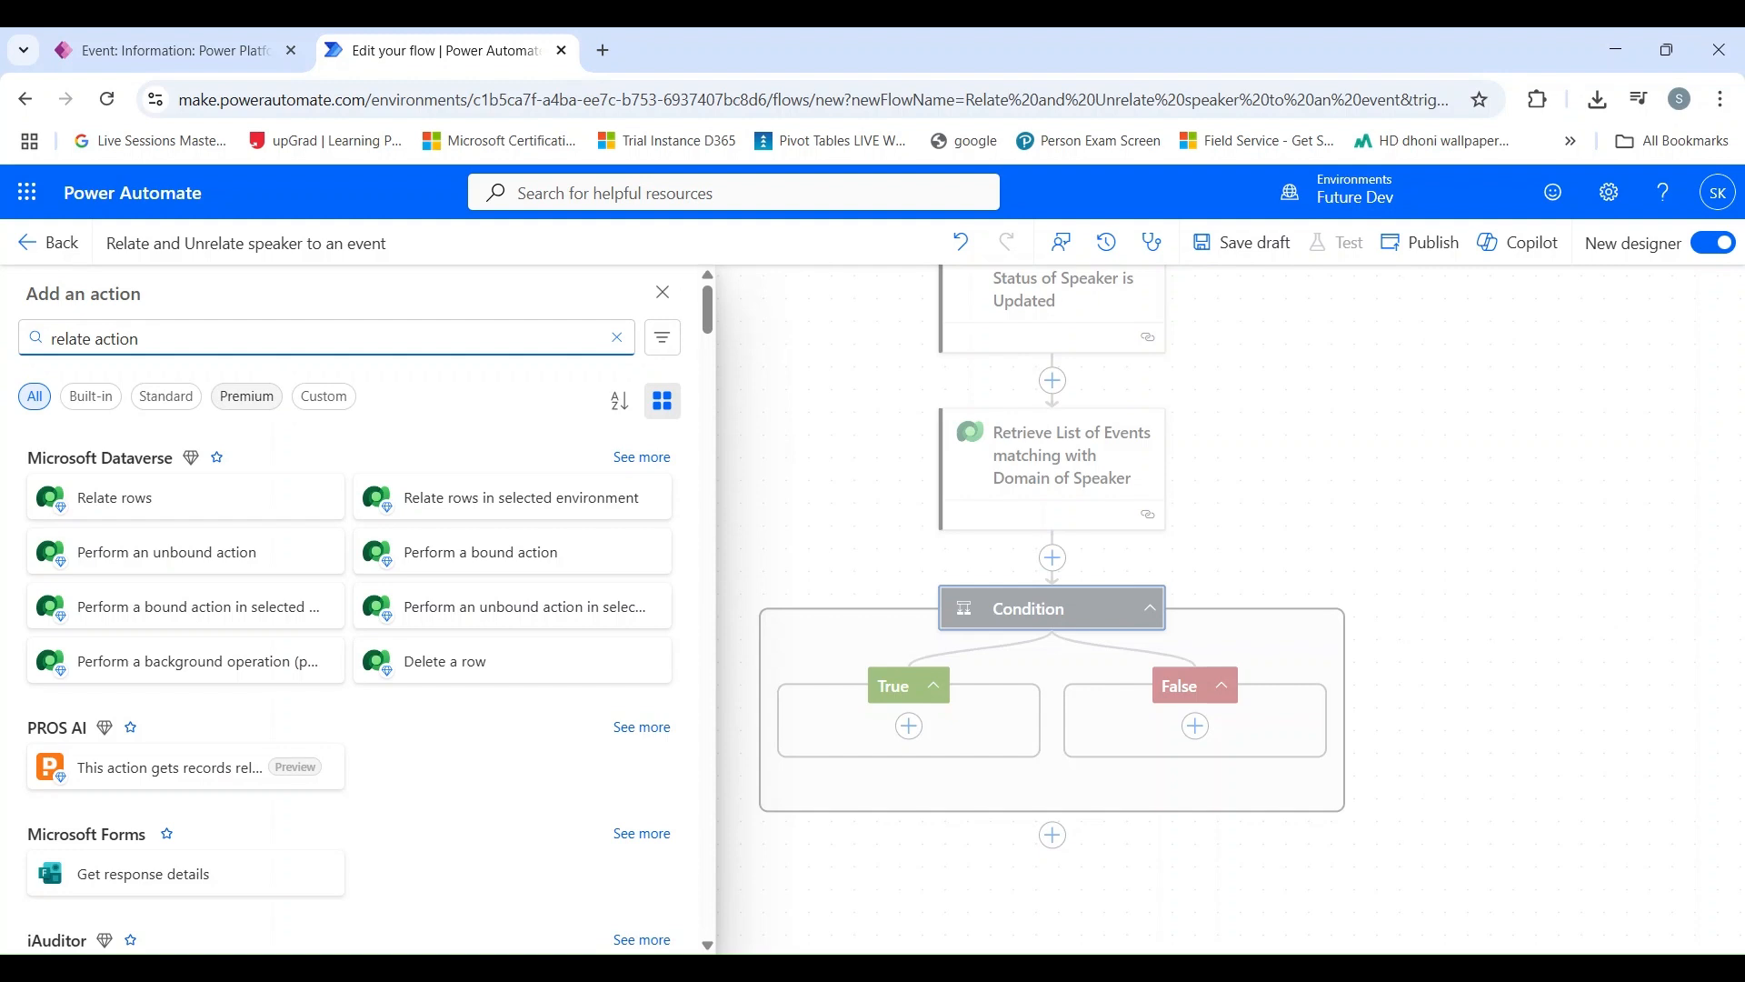
click(193, 501)
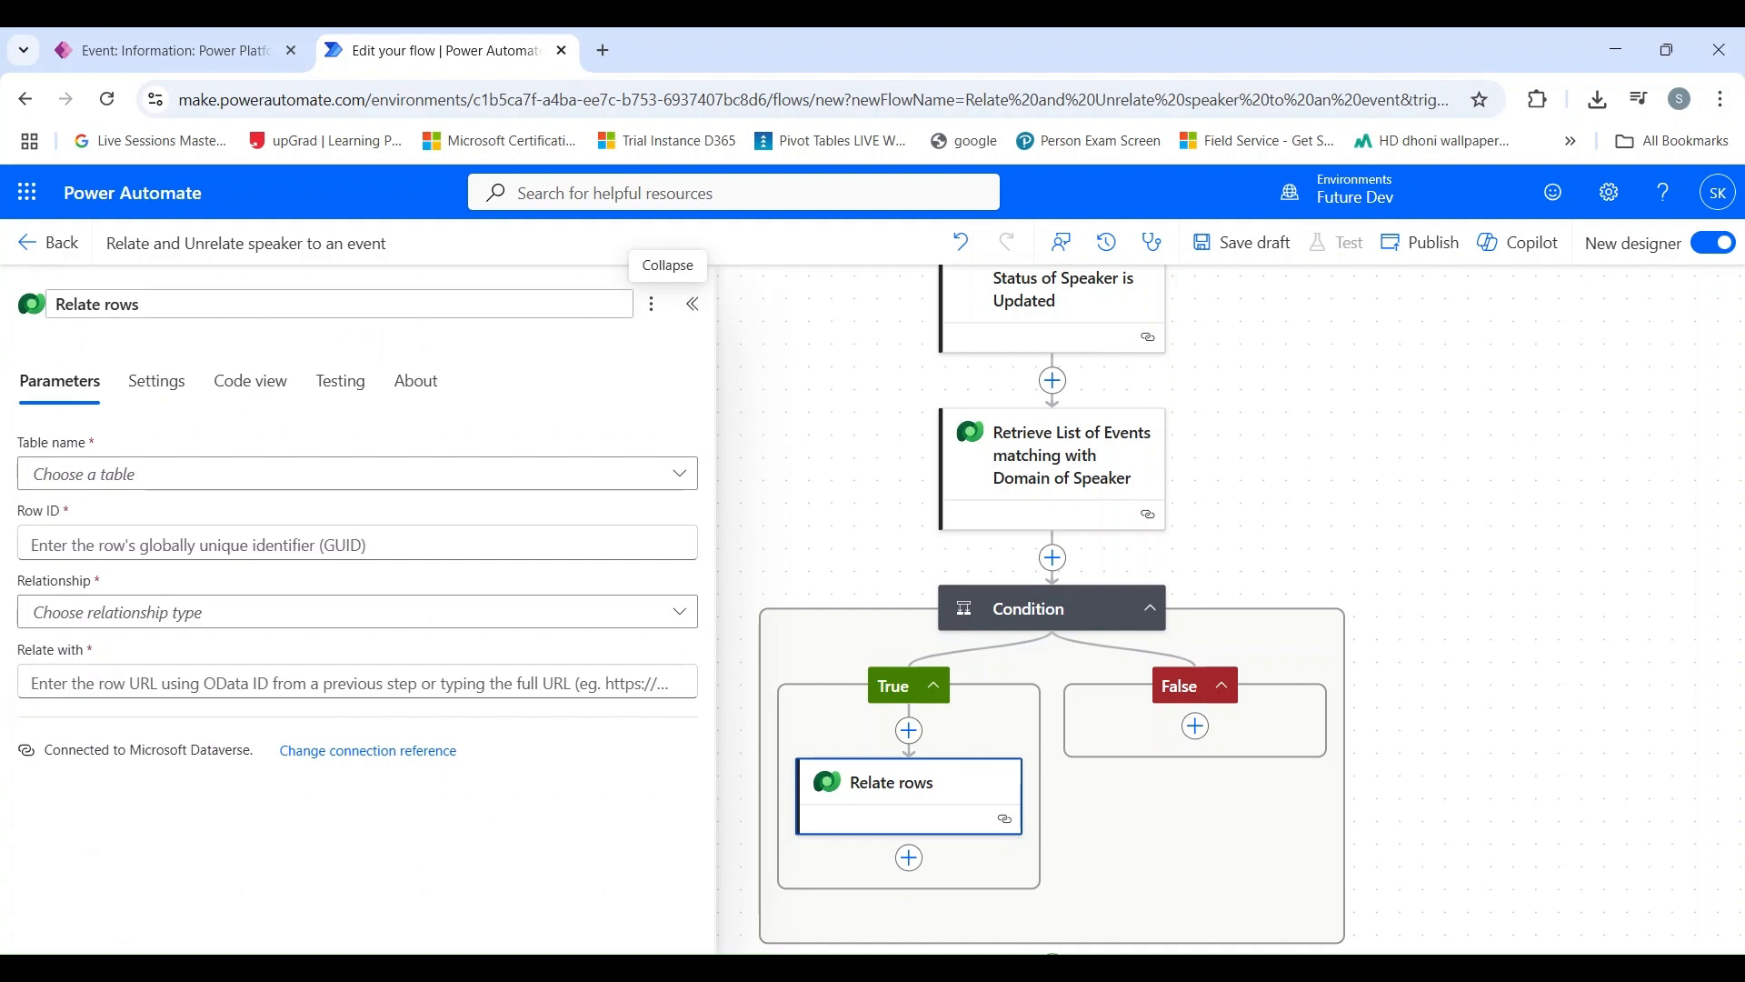
Step: Rename the Relate rows action to "Relate Speaker to Events"
double_click(122, 304)
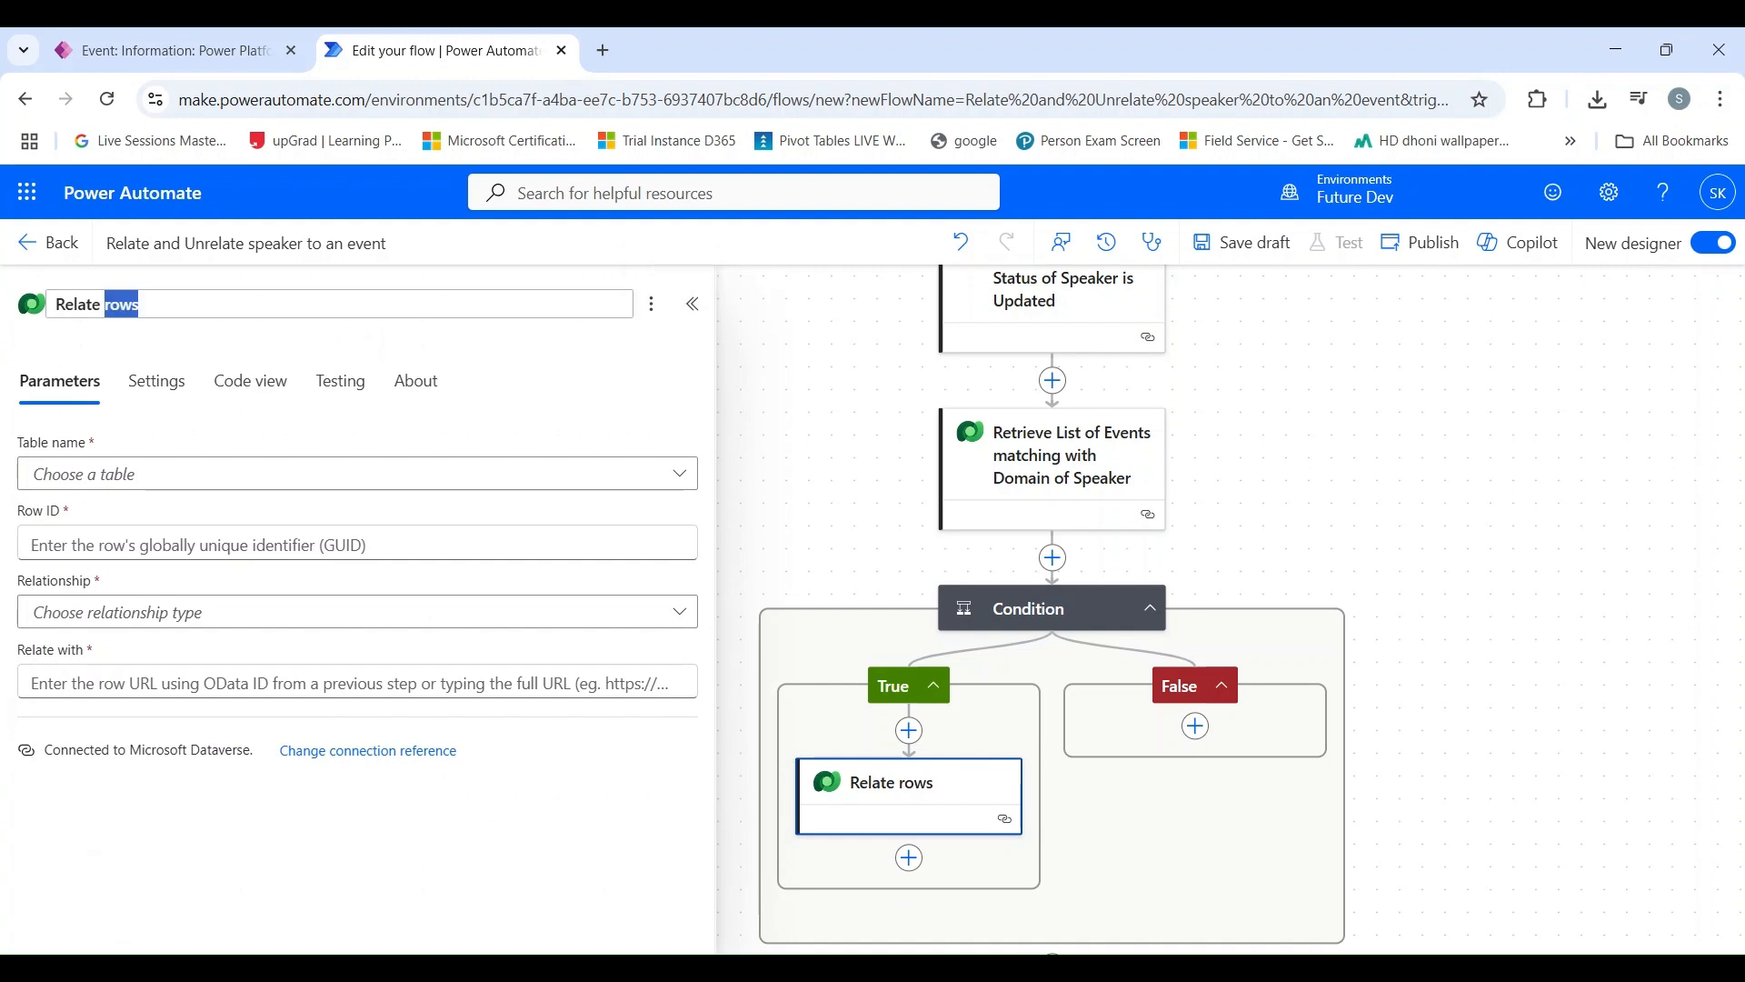
text(E)
text(vents)
text(Speaker )
text(to)
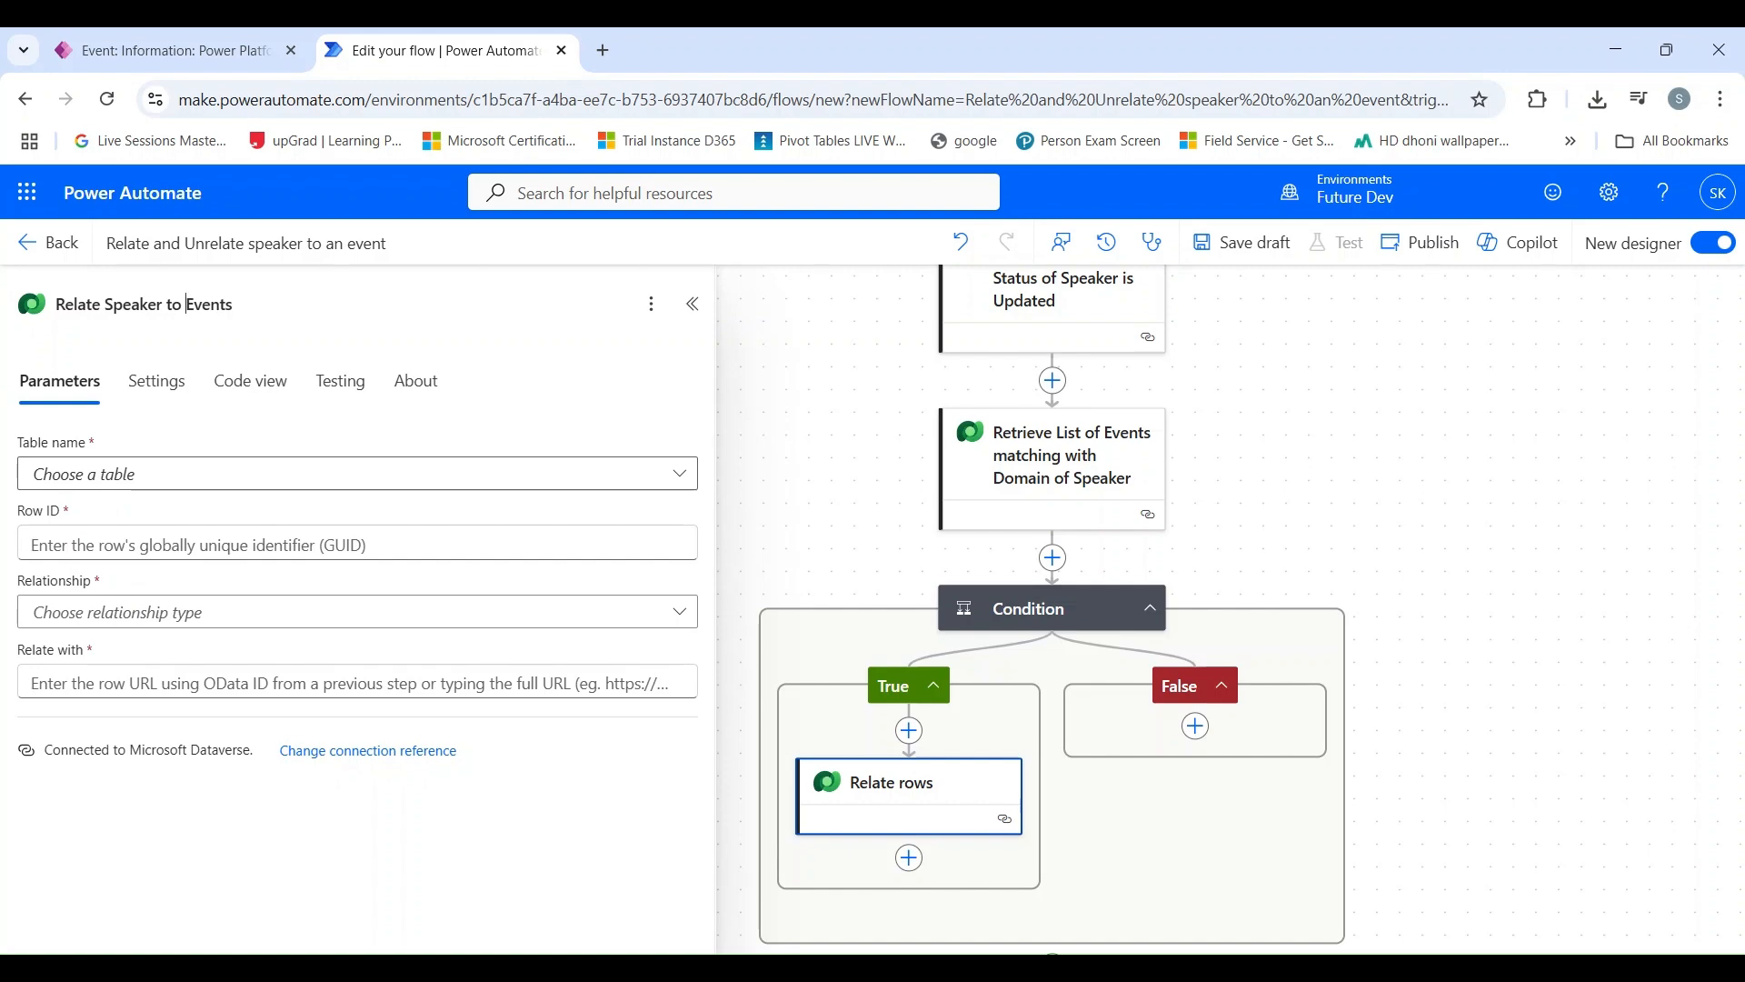
Step: Set the table of the Relate Speaker to Events action to Speakers
click(100, 475)
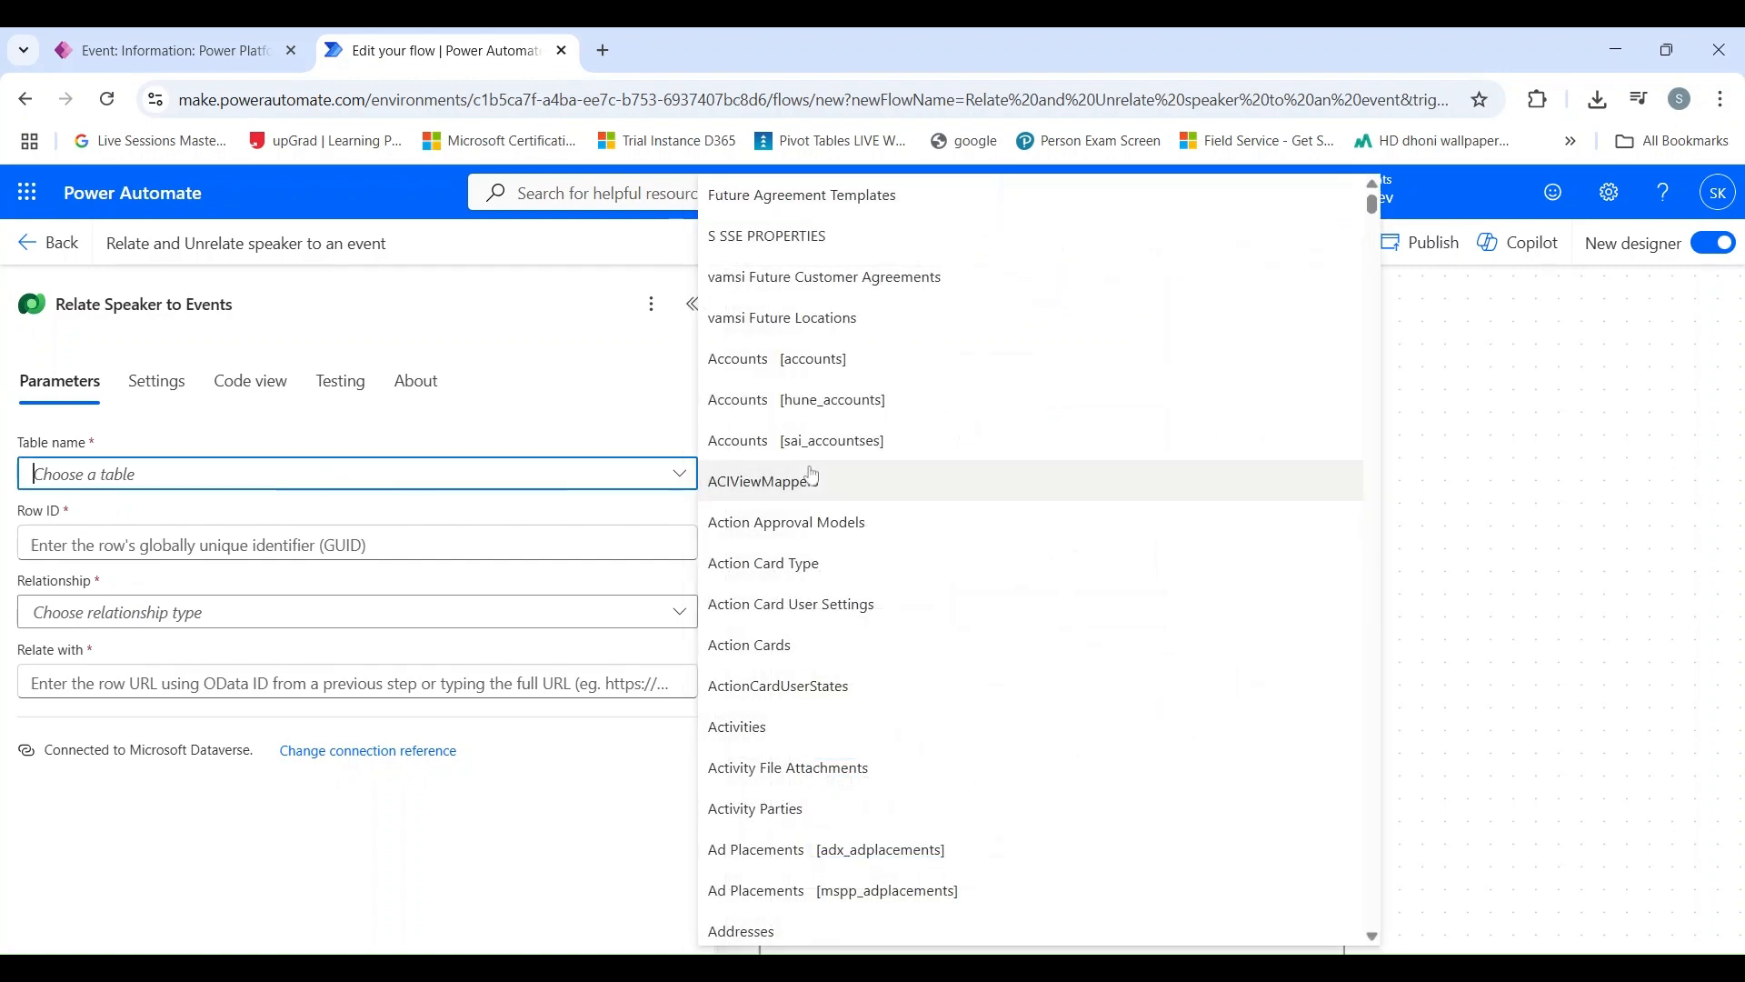
text(speakers)
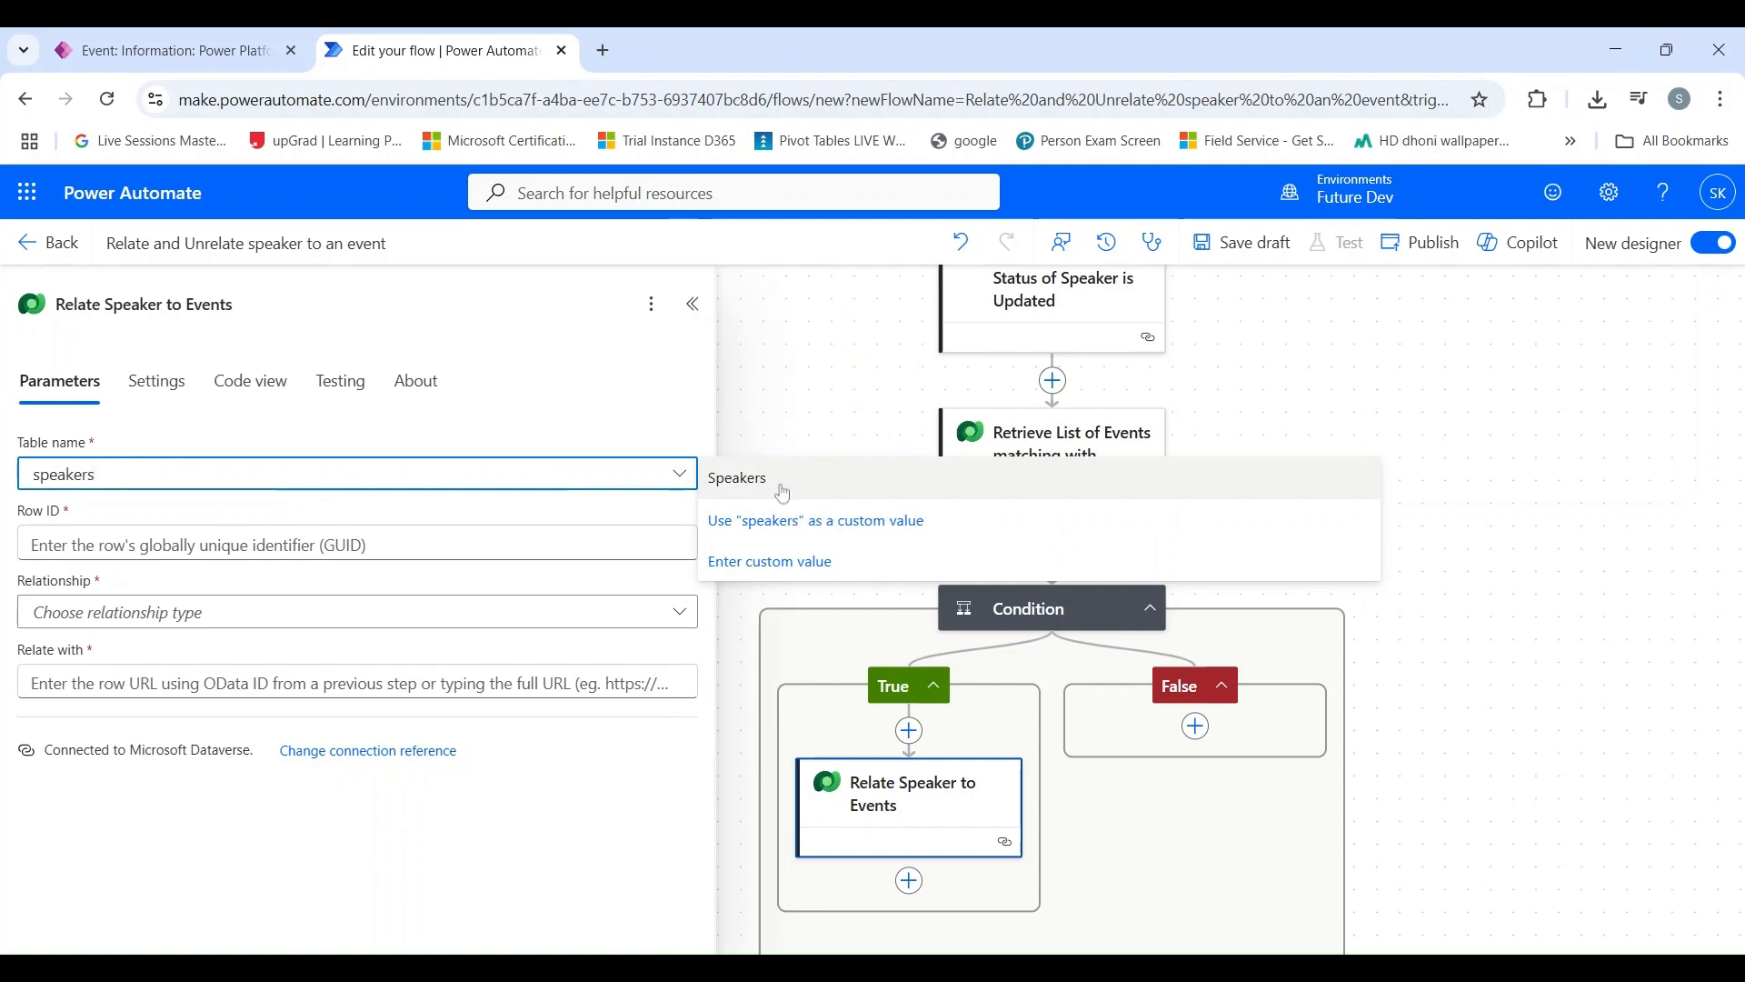
click(783, 493)
Step: Set the relate action's row ID to the Speakers unique identifier from the availability status trigger
click(205, 545)
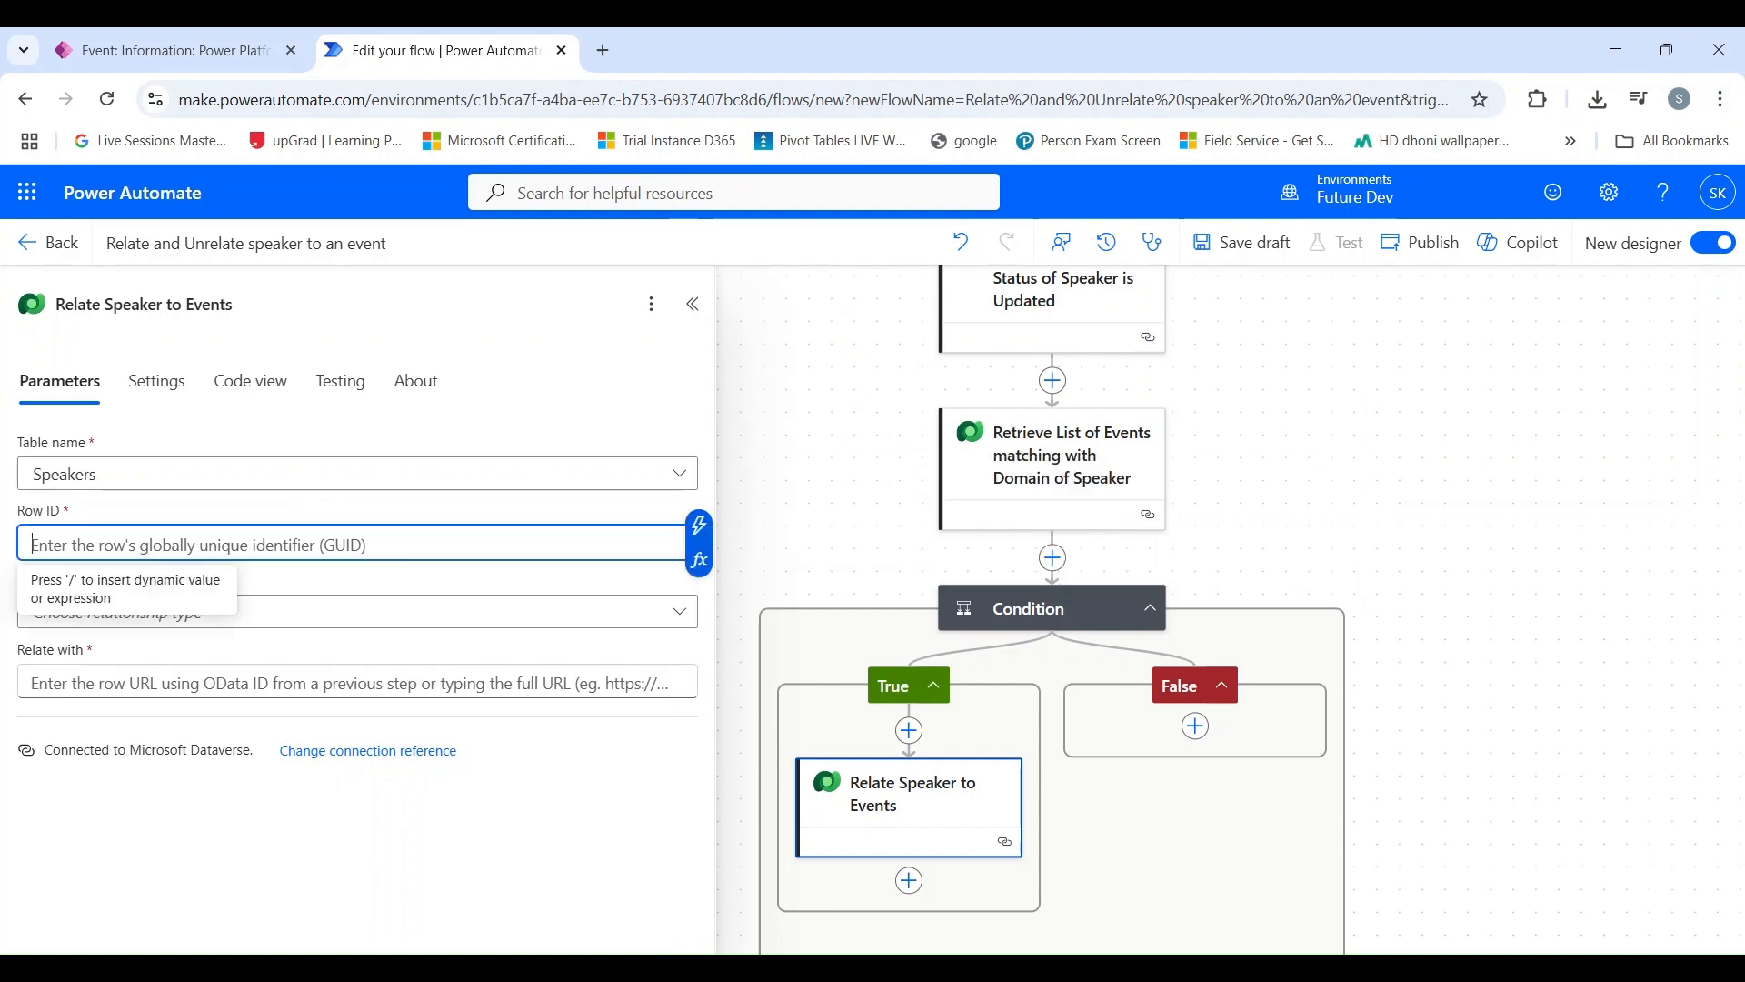
click(699, 524)
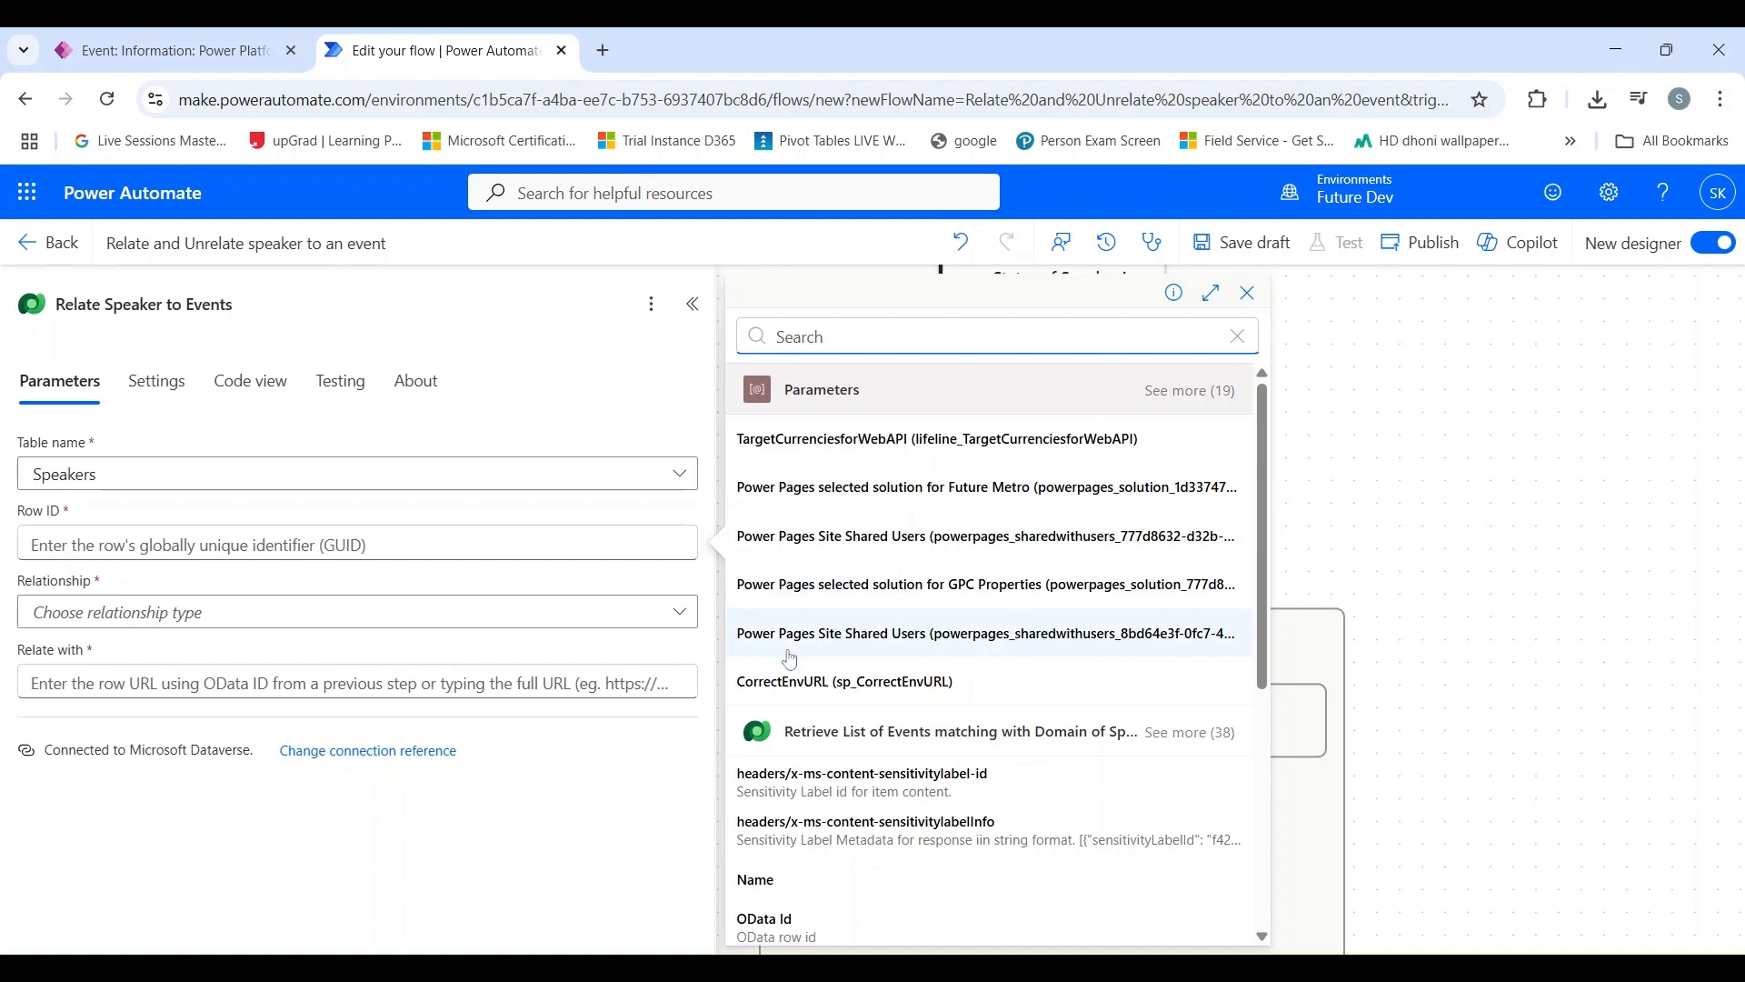
scroll(790, 659, down, 5)
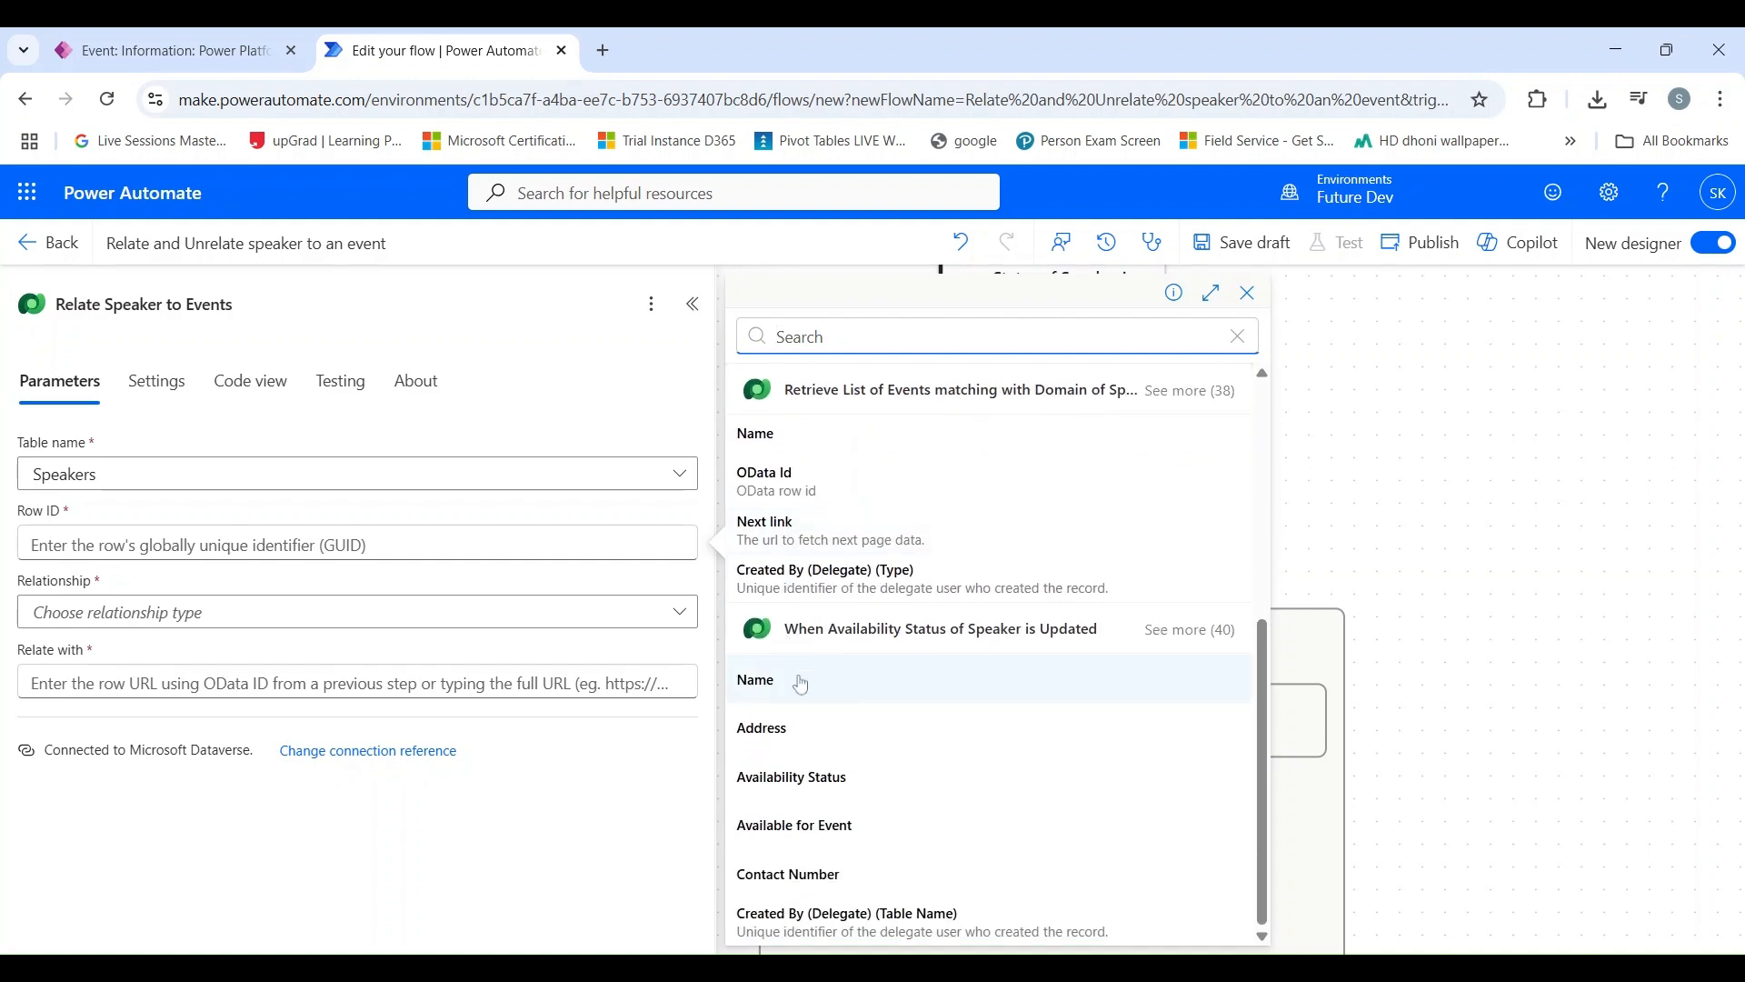
click(1191, 629)
scroll(985, 727, down, 8)
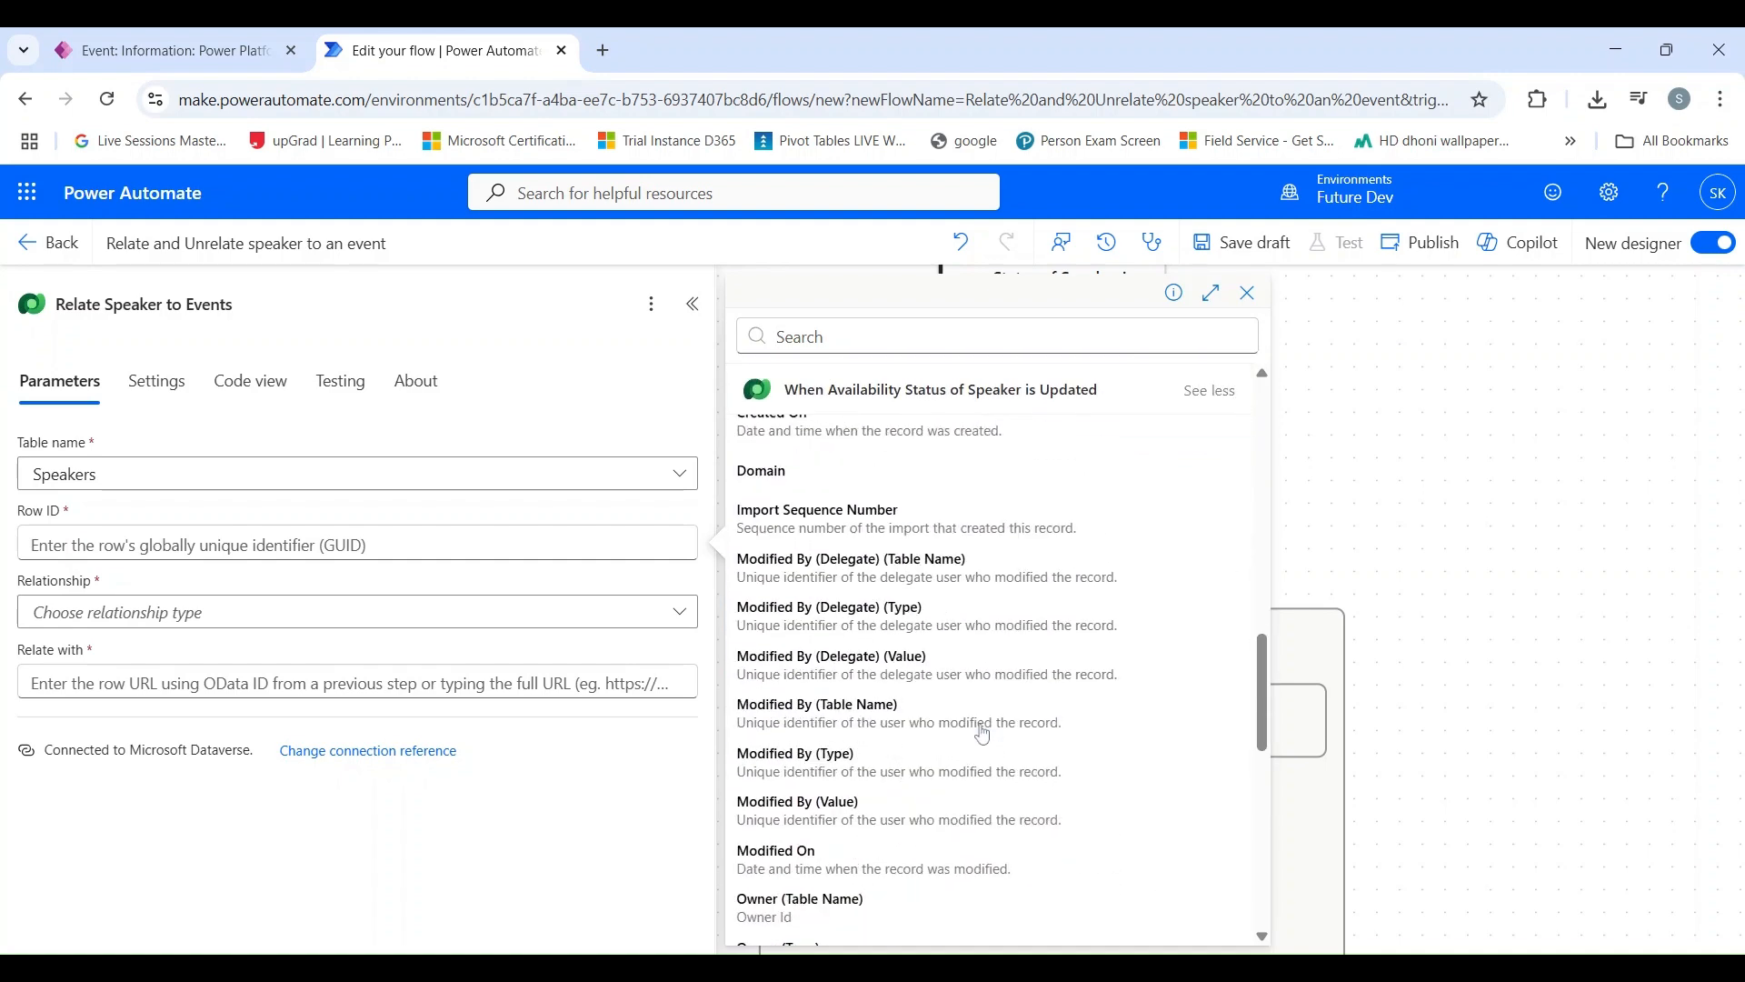
scroll(983, 734, down, 8)
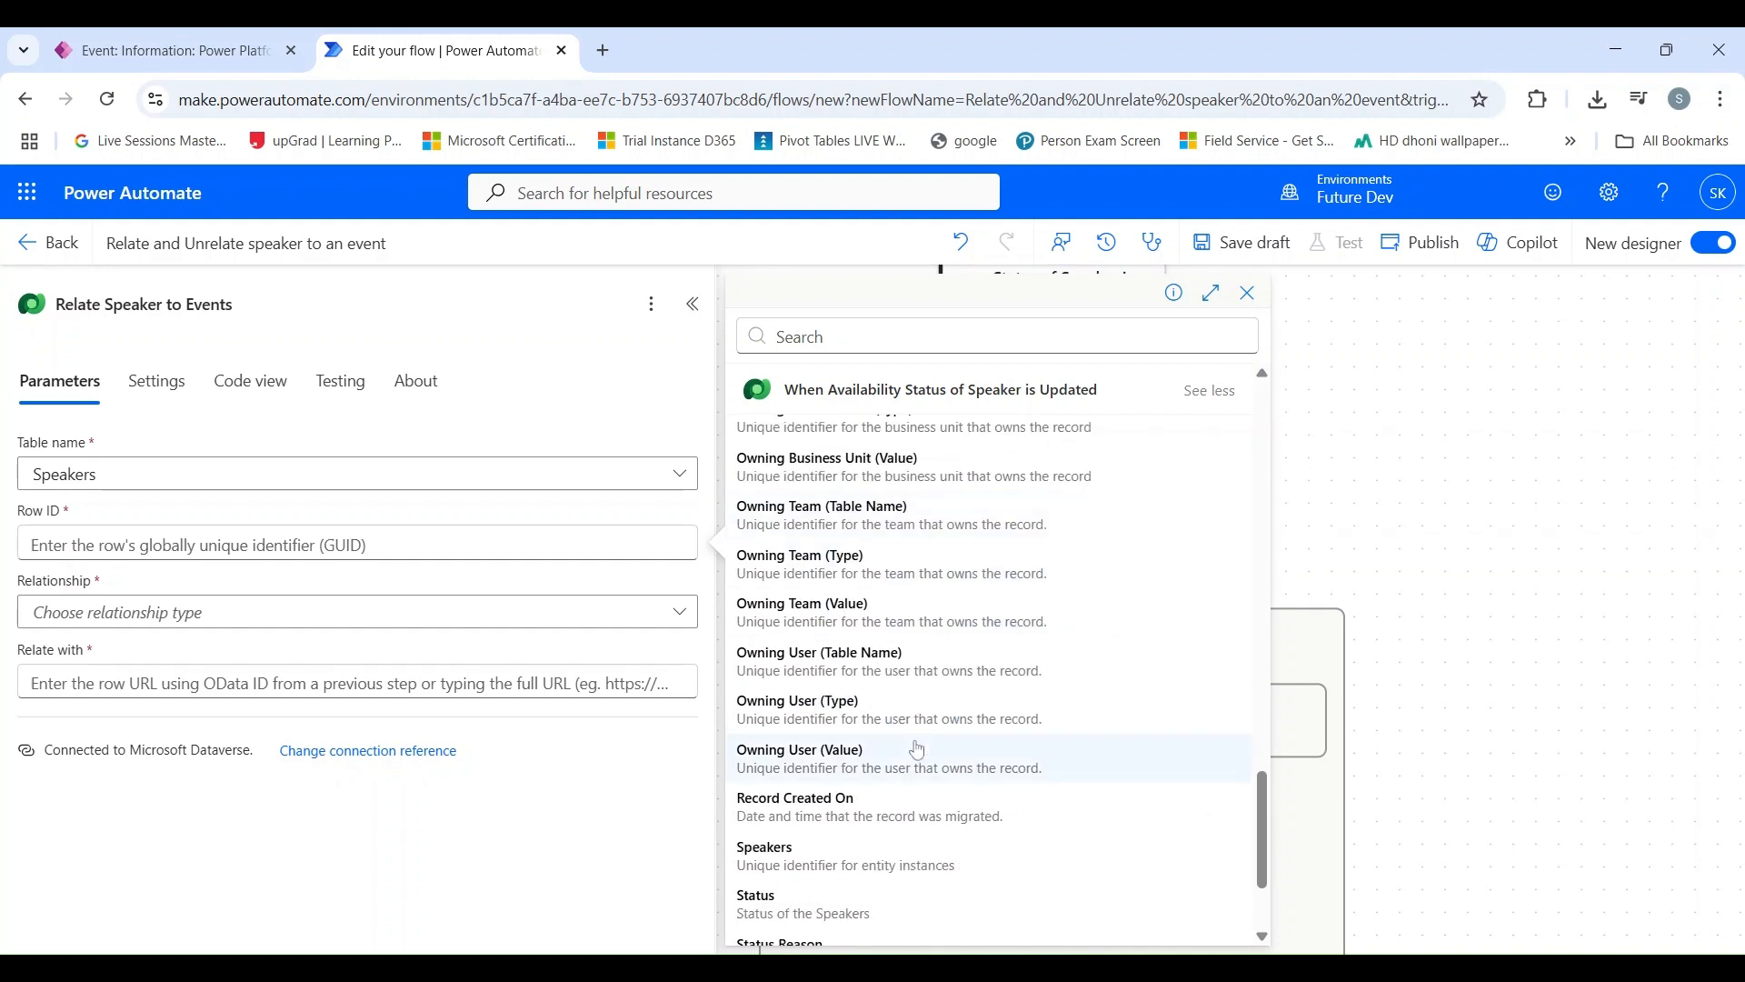
scroll(918, 750, down, 3)
click(913, 682)
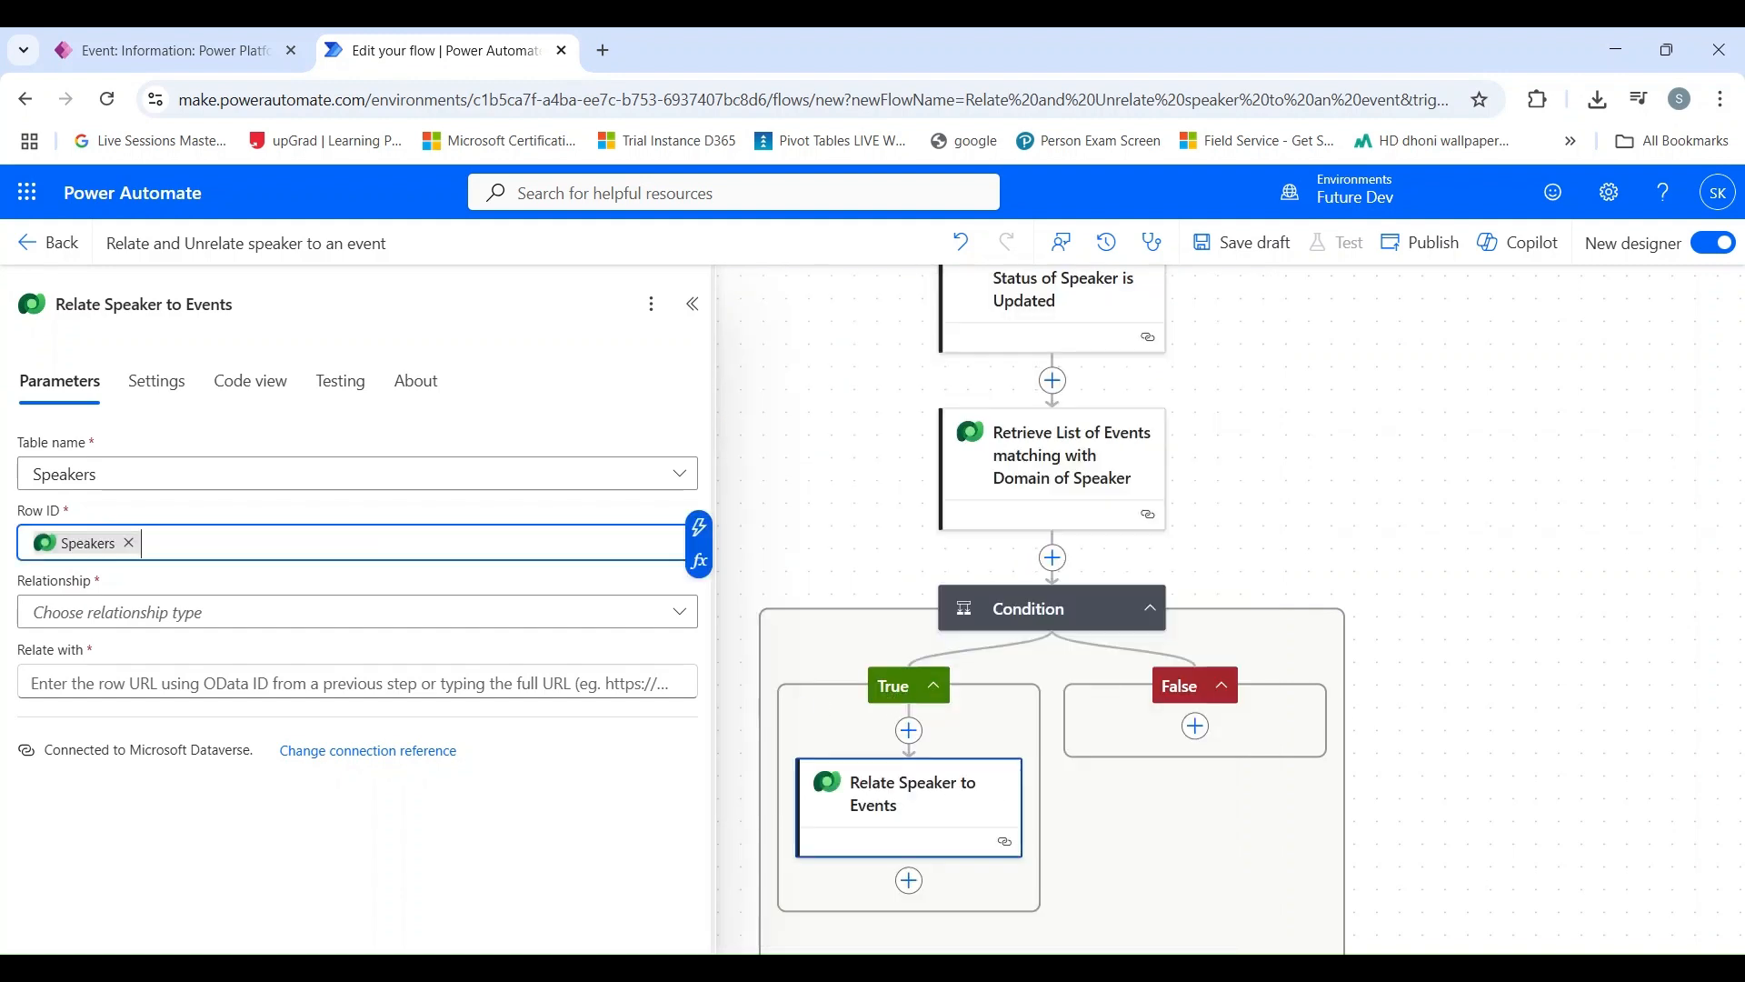
Step: Set the relate action's relationship to Speakers - sk_Speakers_sk_Event_sk_Event
click(200, 615)
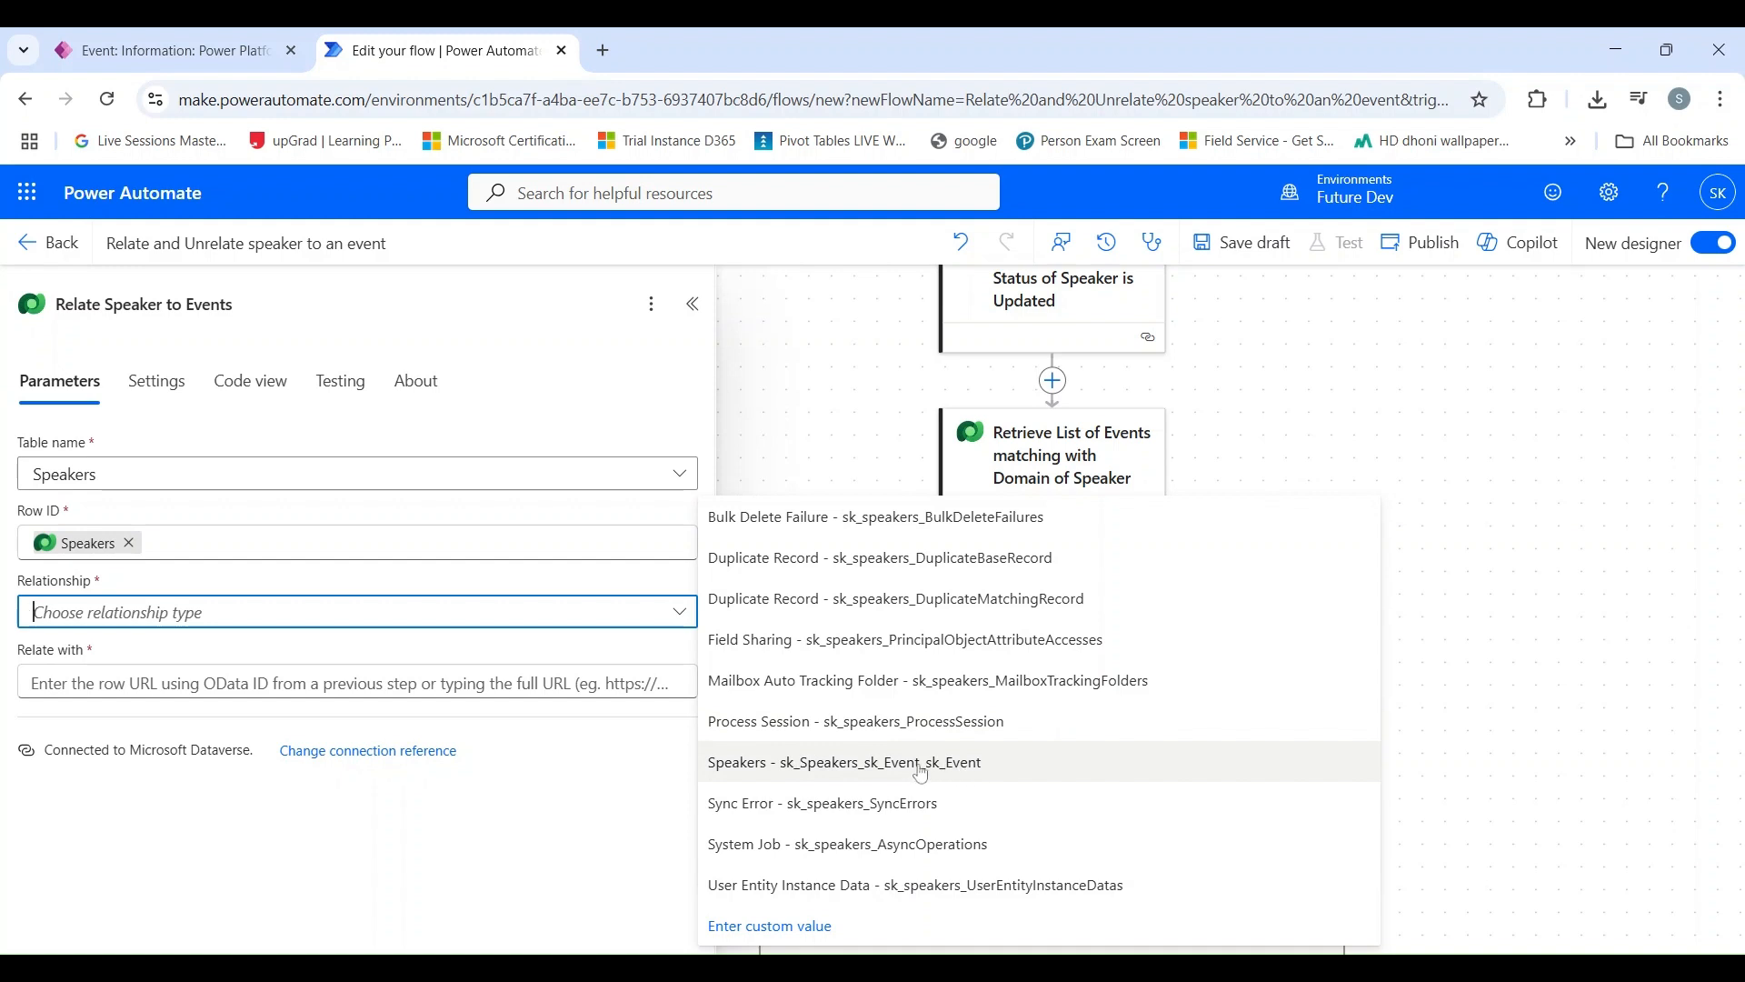
click(921, 773)
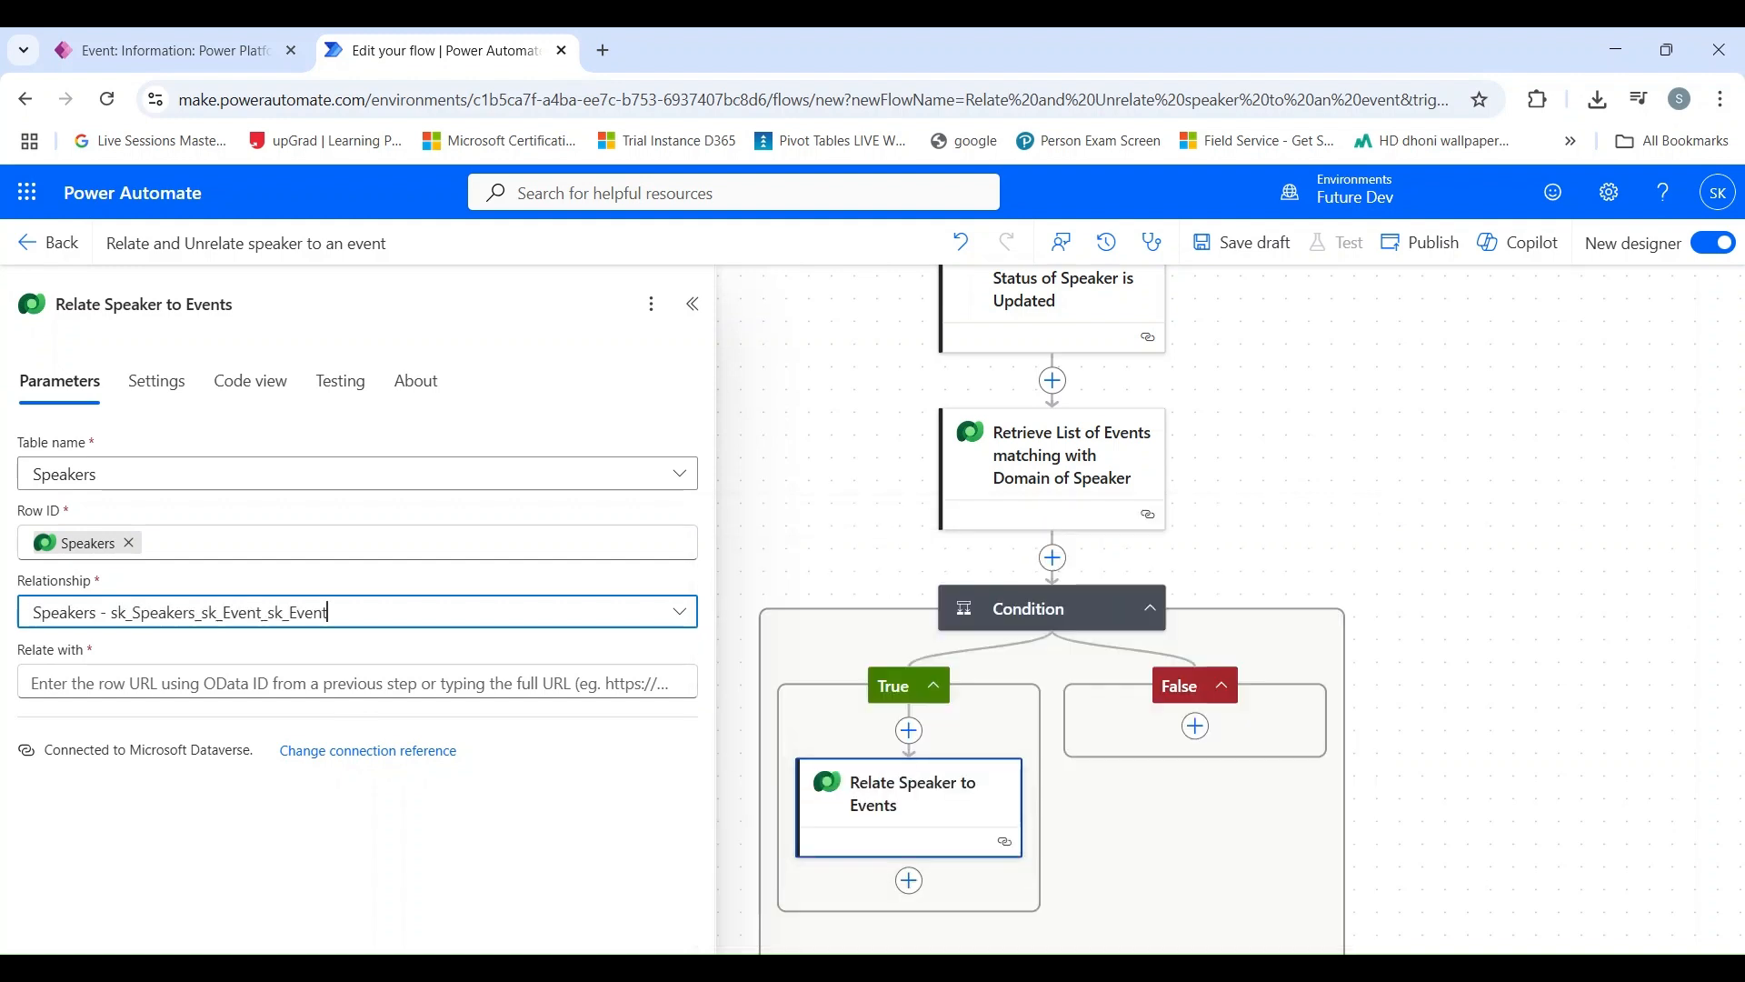
key(Tab)
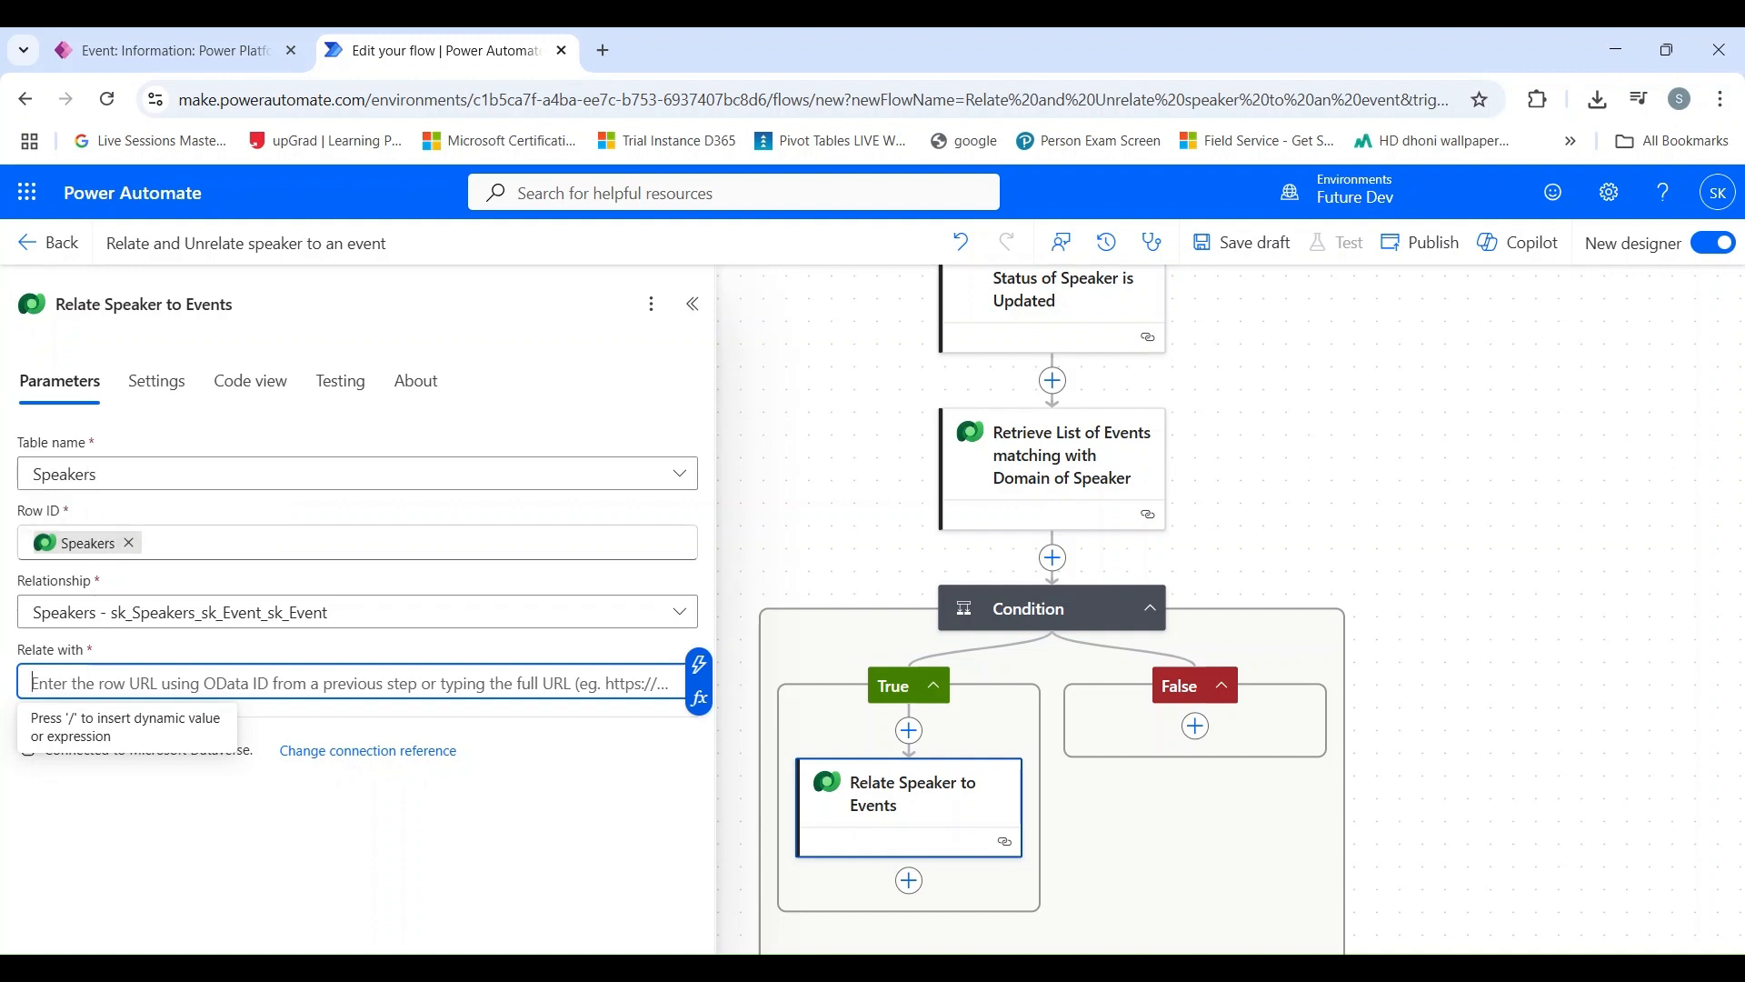
Step: Set the relate action's Relate with value to the OData Id from Retrieve List of Events matching with Domain of Speaker
click(701, 666)
scroll(857, 687, down, 4)
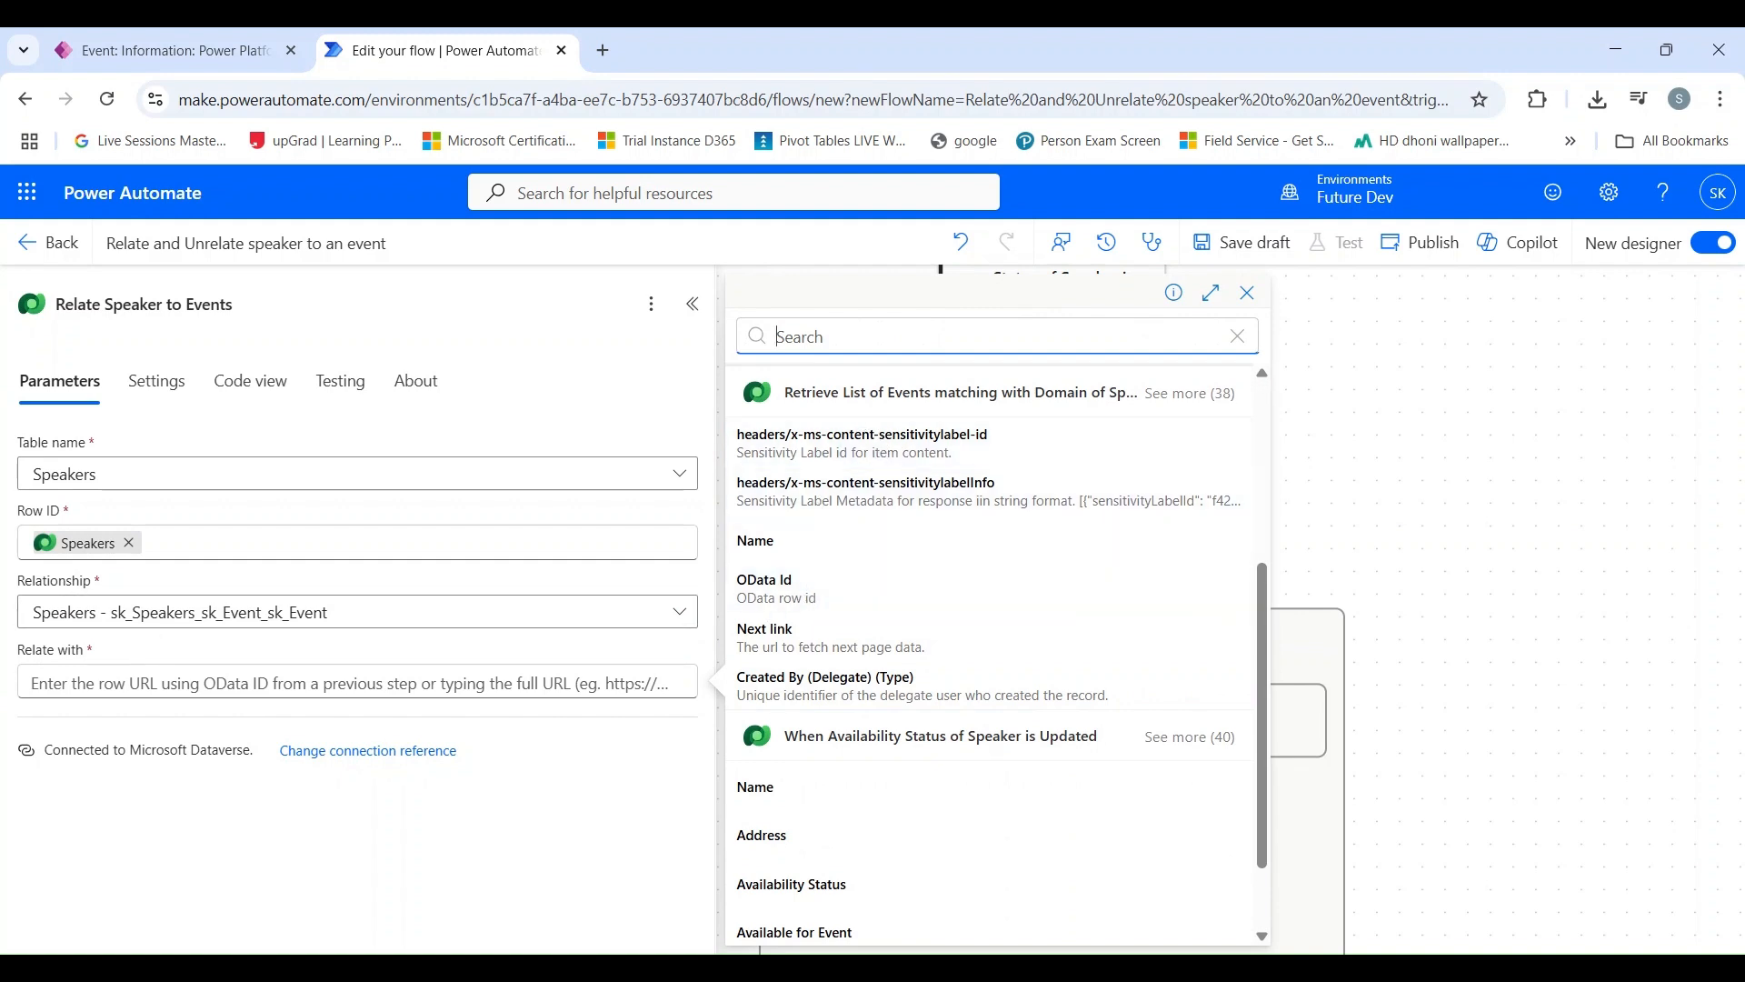
click(815, 603)
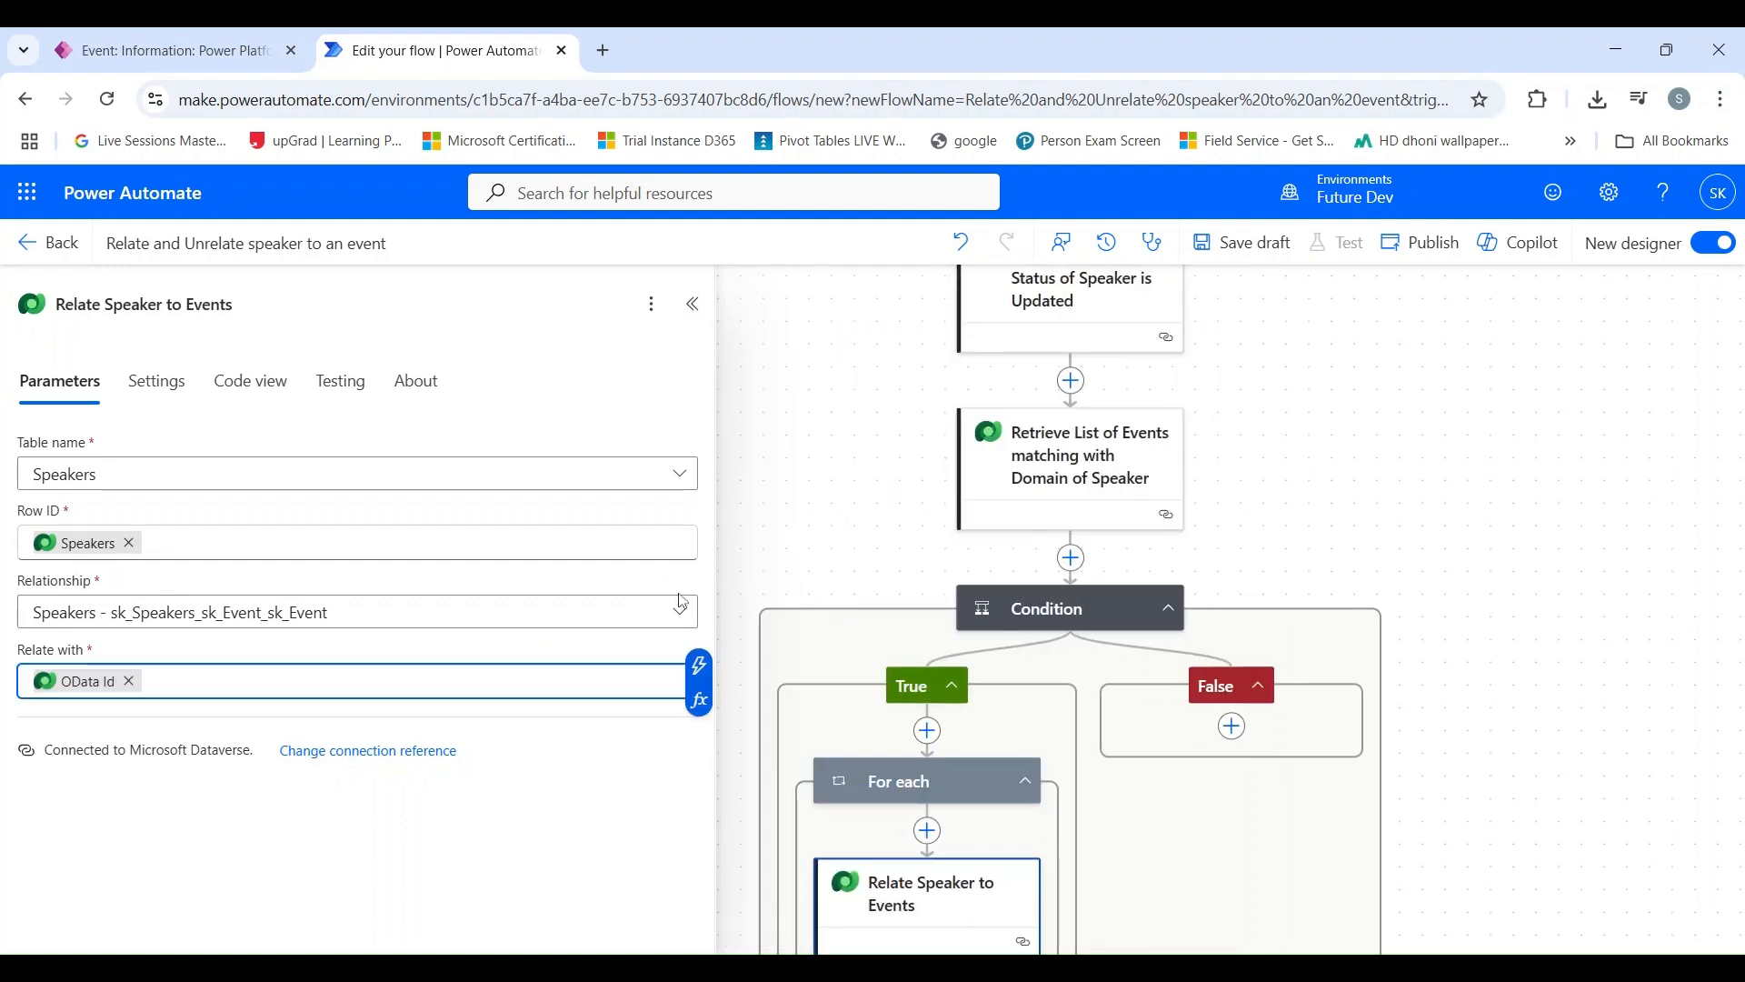
Step: Add a Microsoft Dataverse Unrelate rows action to the condition's False branch
scroll(954, 670, down, 2)
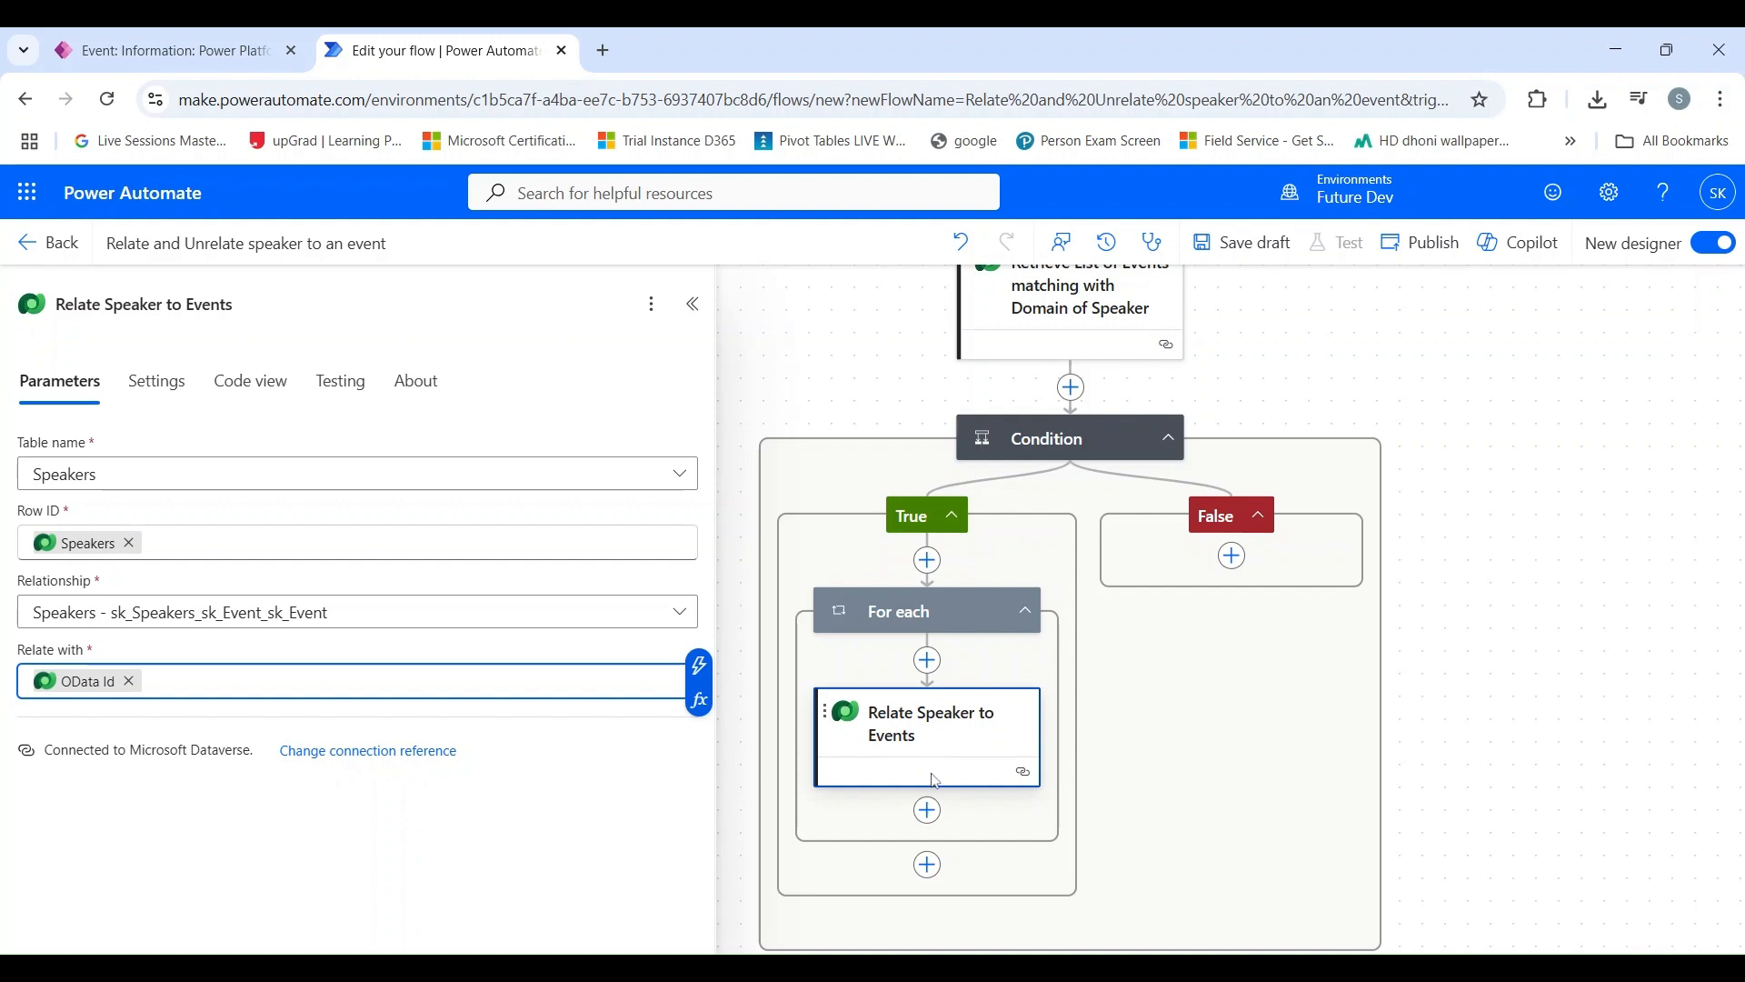
scroll(934, 780, up, 1)
scroll(933, 771, down, 1)
scroll(934, 762, up, 1)
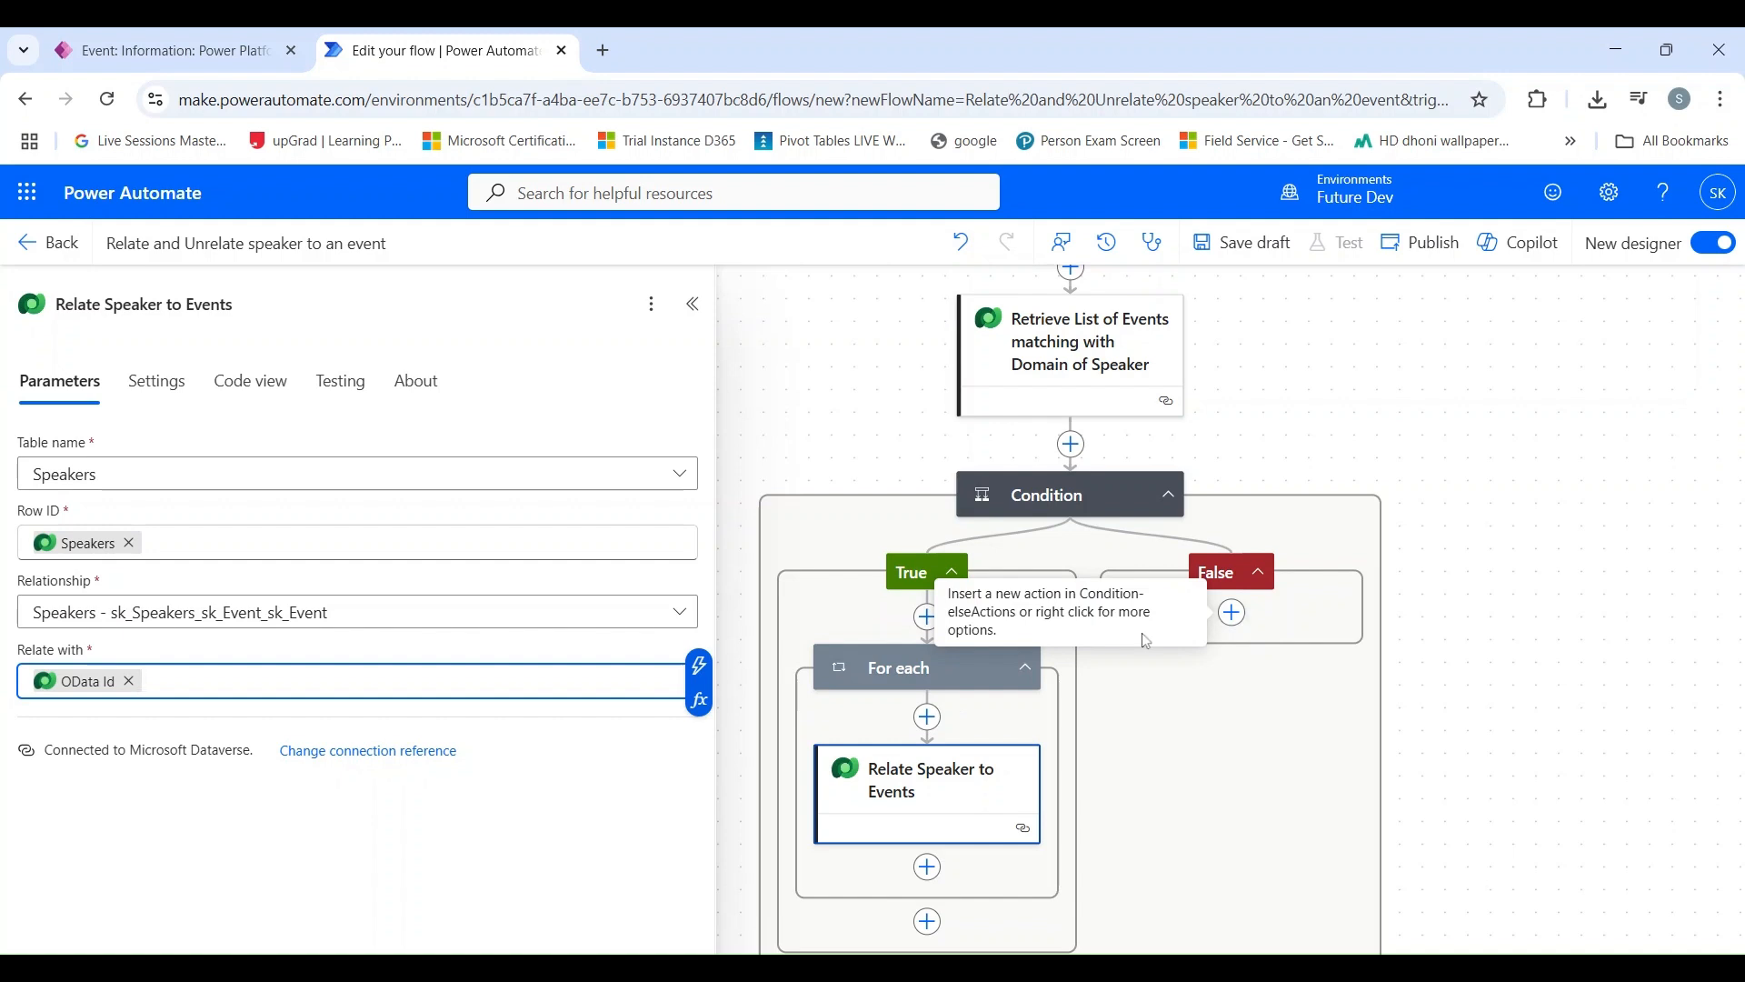
click(1233, 614)
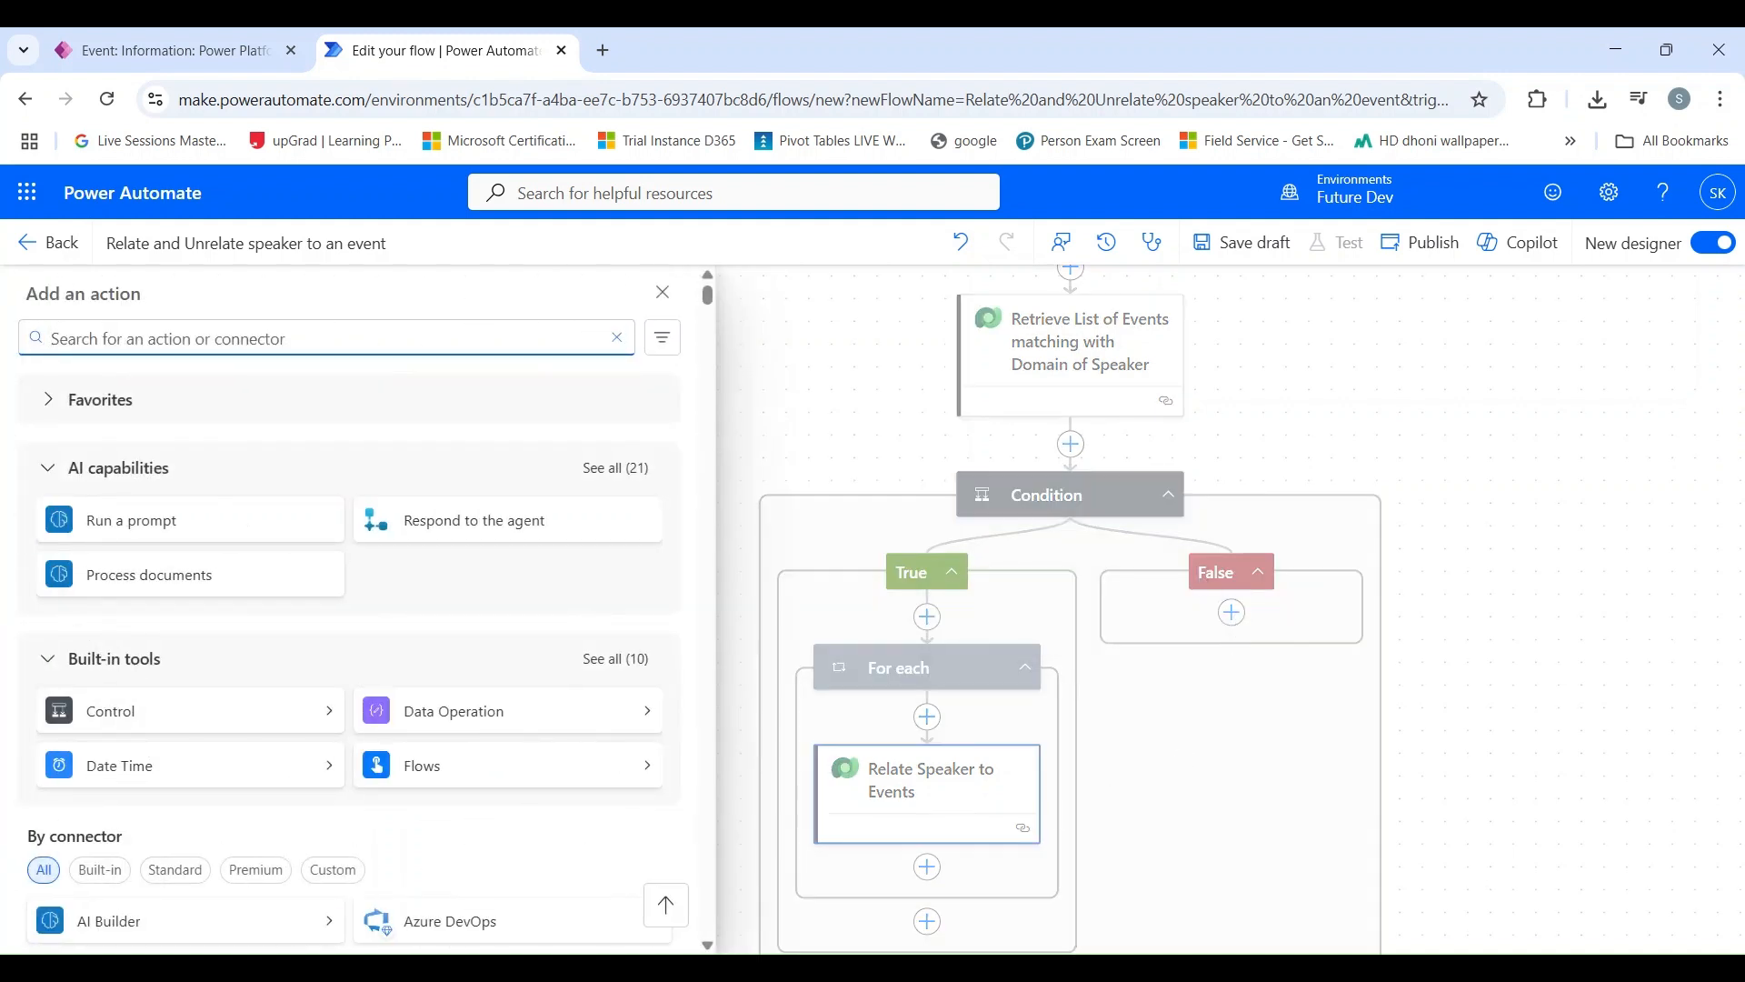
text(unrelate)
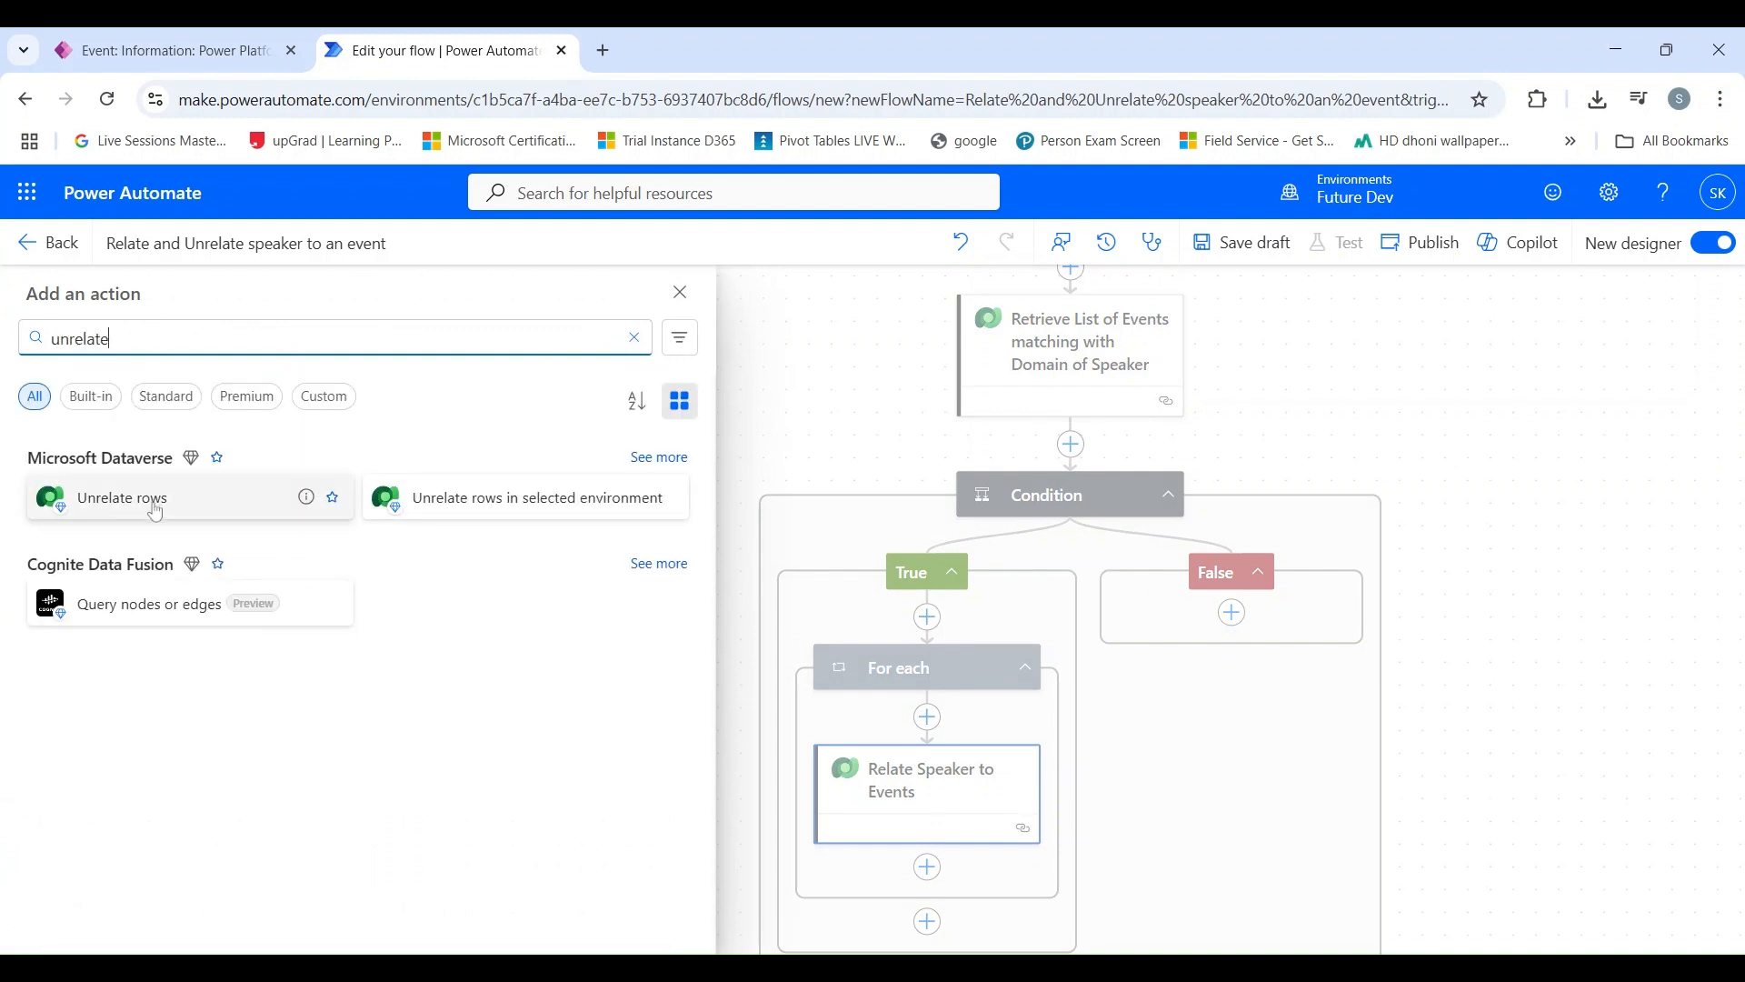
click(153, 500)
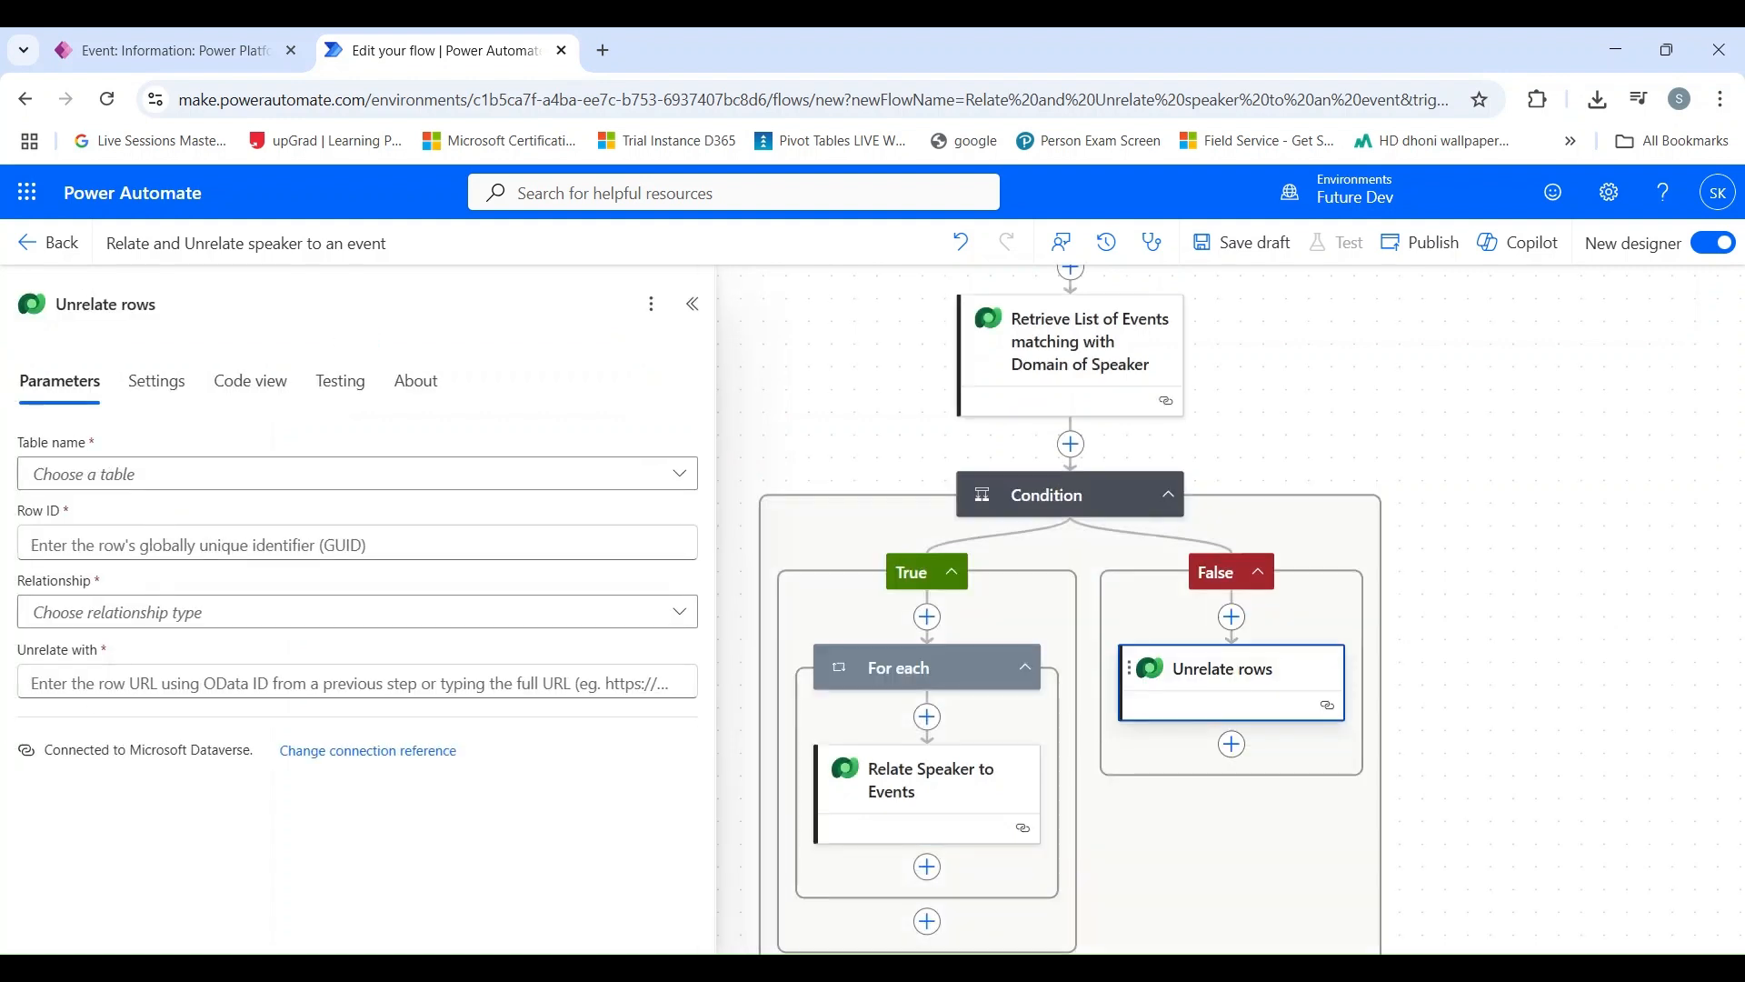
Step: Rename the Unrelate rows action to "Unrelate Speaker and Events"
click(155, 303)
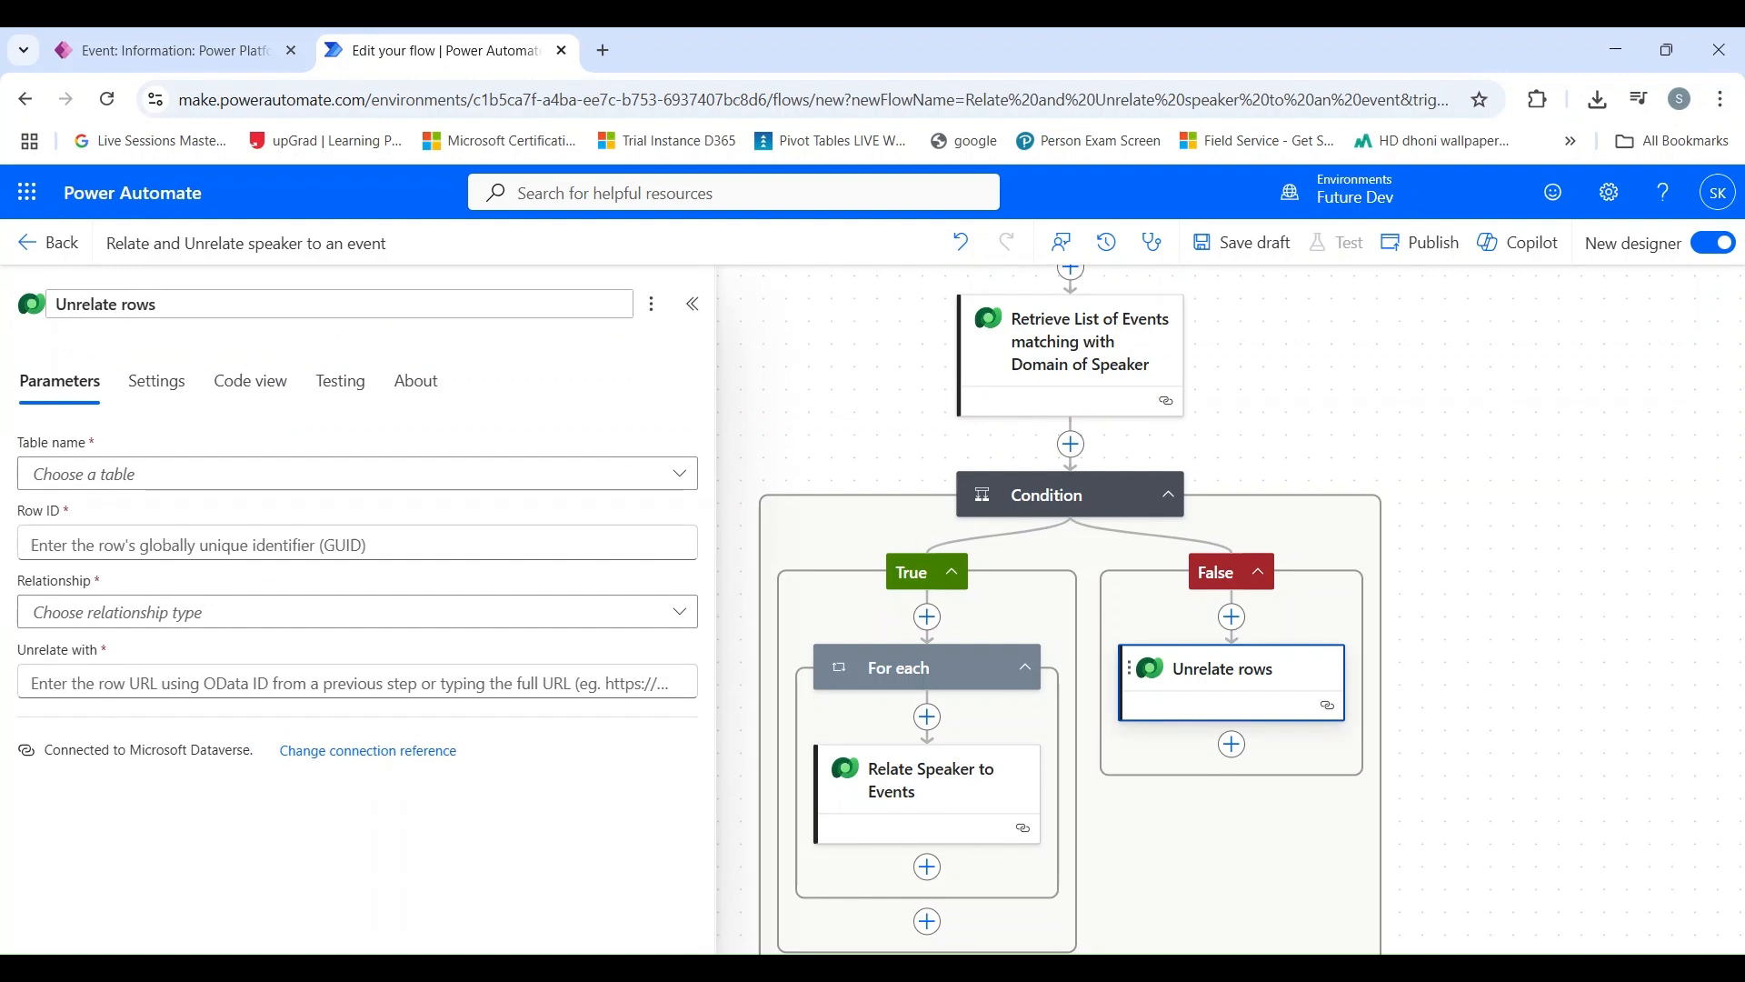
triple_click(155, 304)
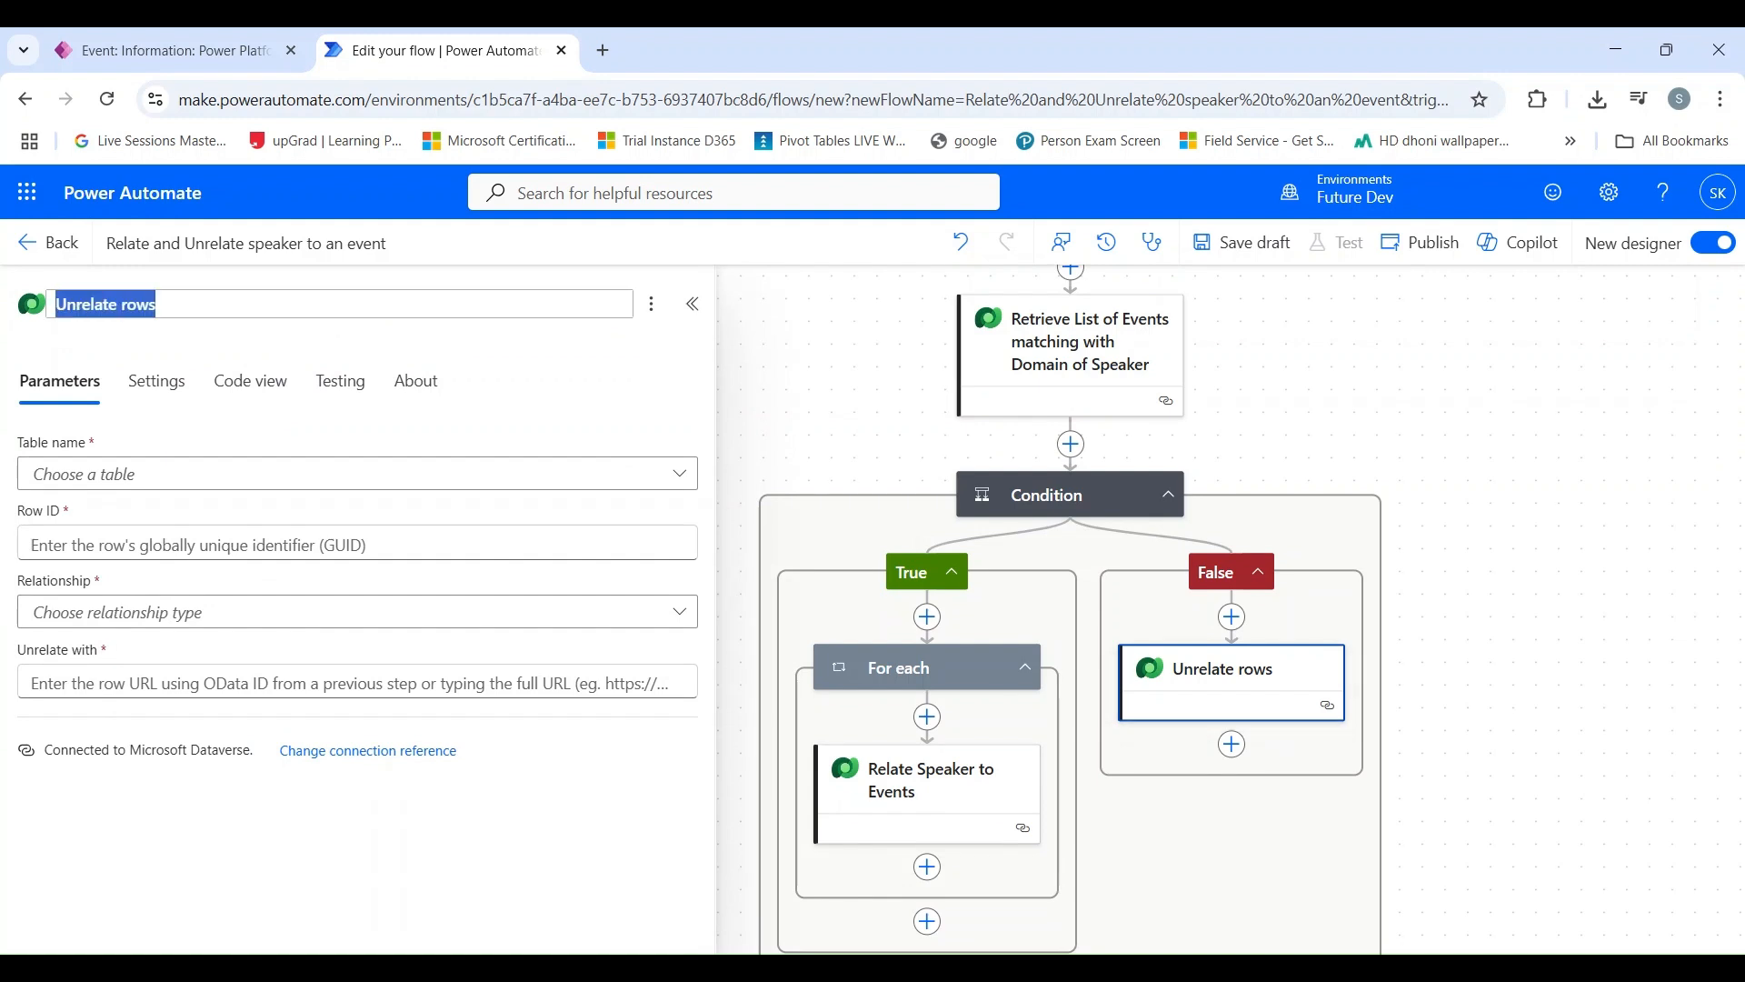
text(U)
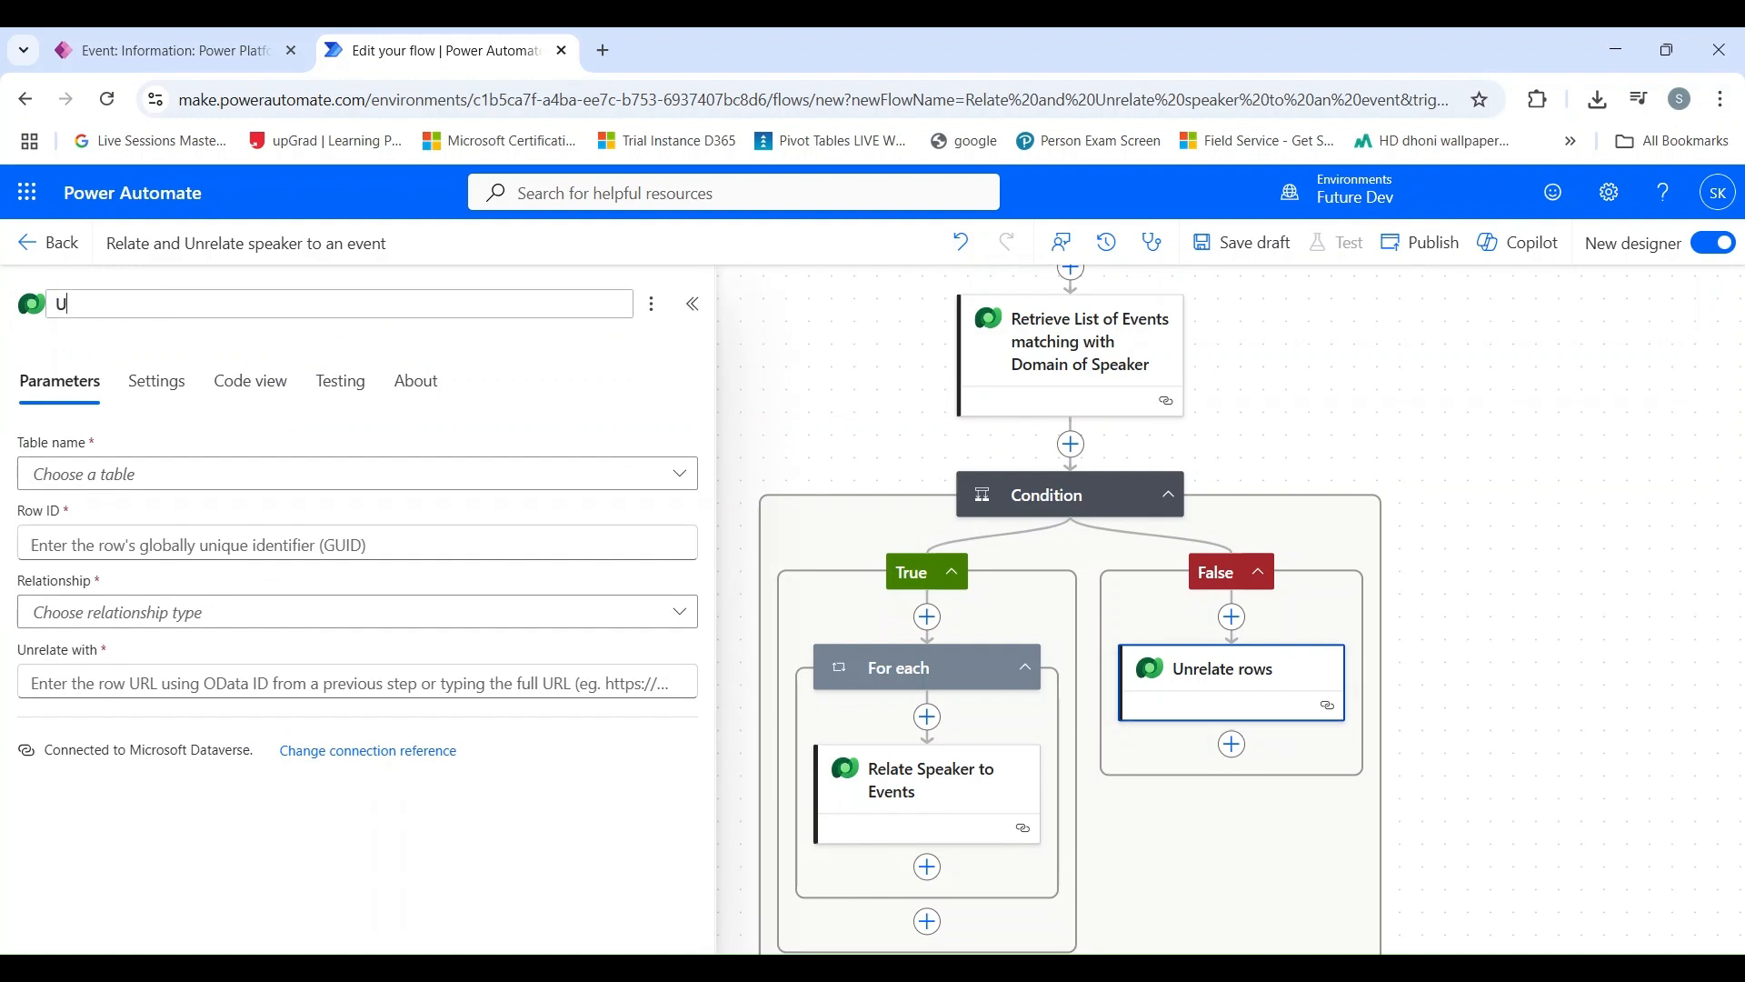
text(nrelate Speaker and Events)
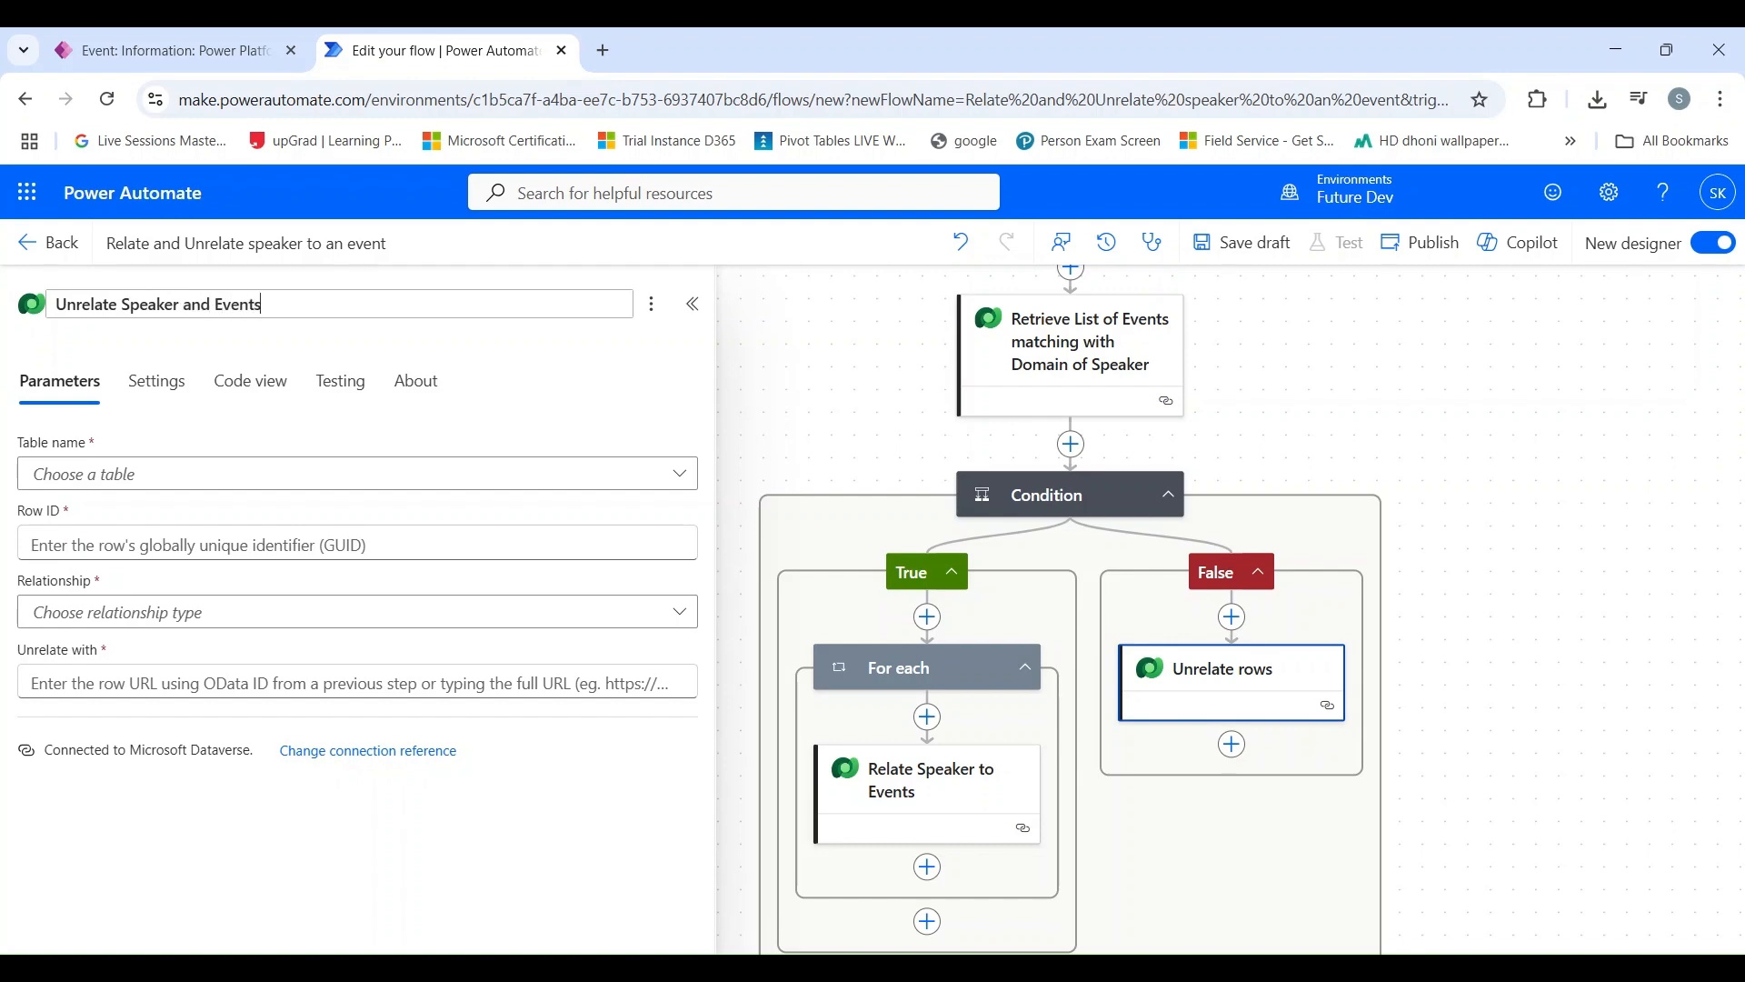
Step: Set the table of the Unrelate Speaker and Events action to Speakers
click(139, 482)
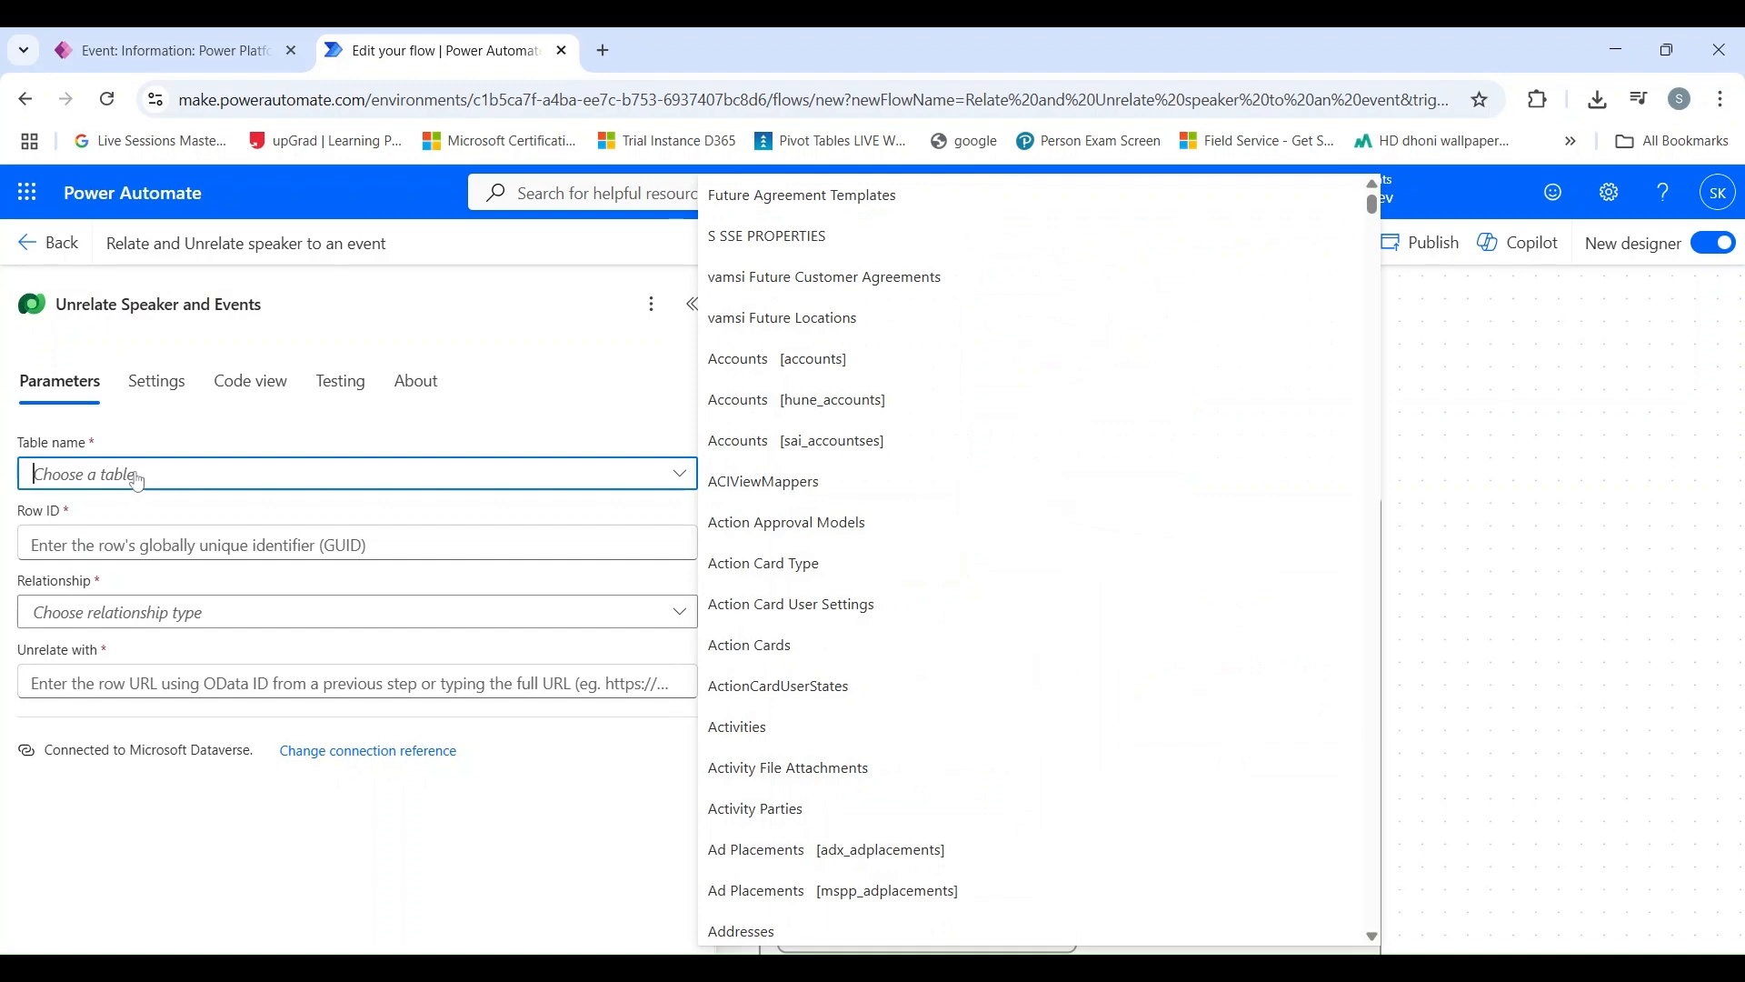
text(speakers)
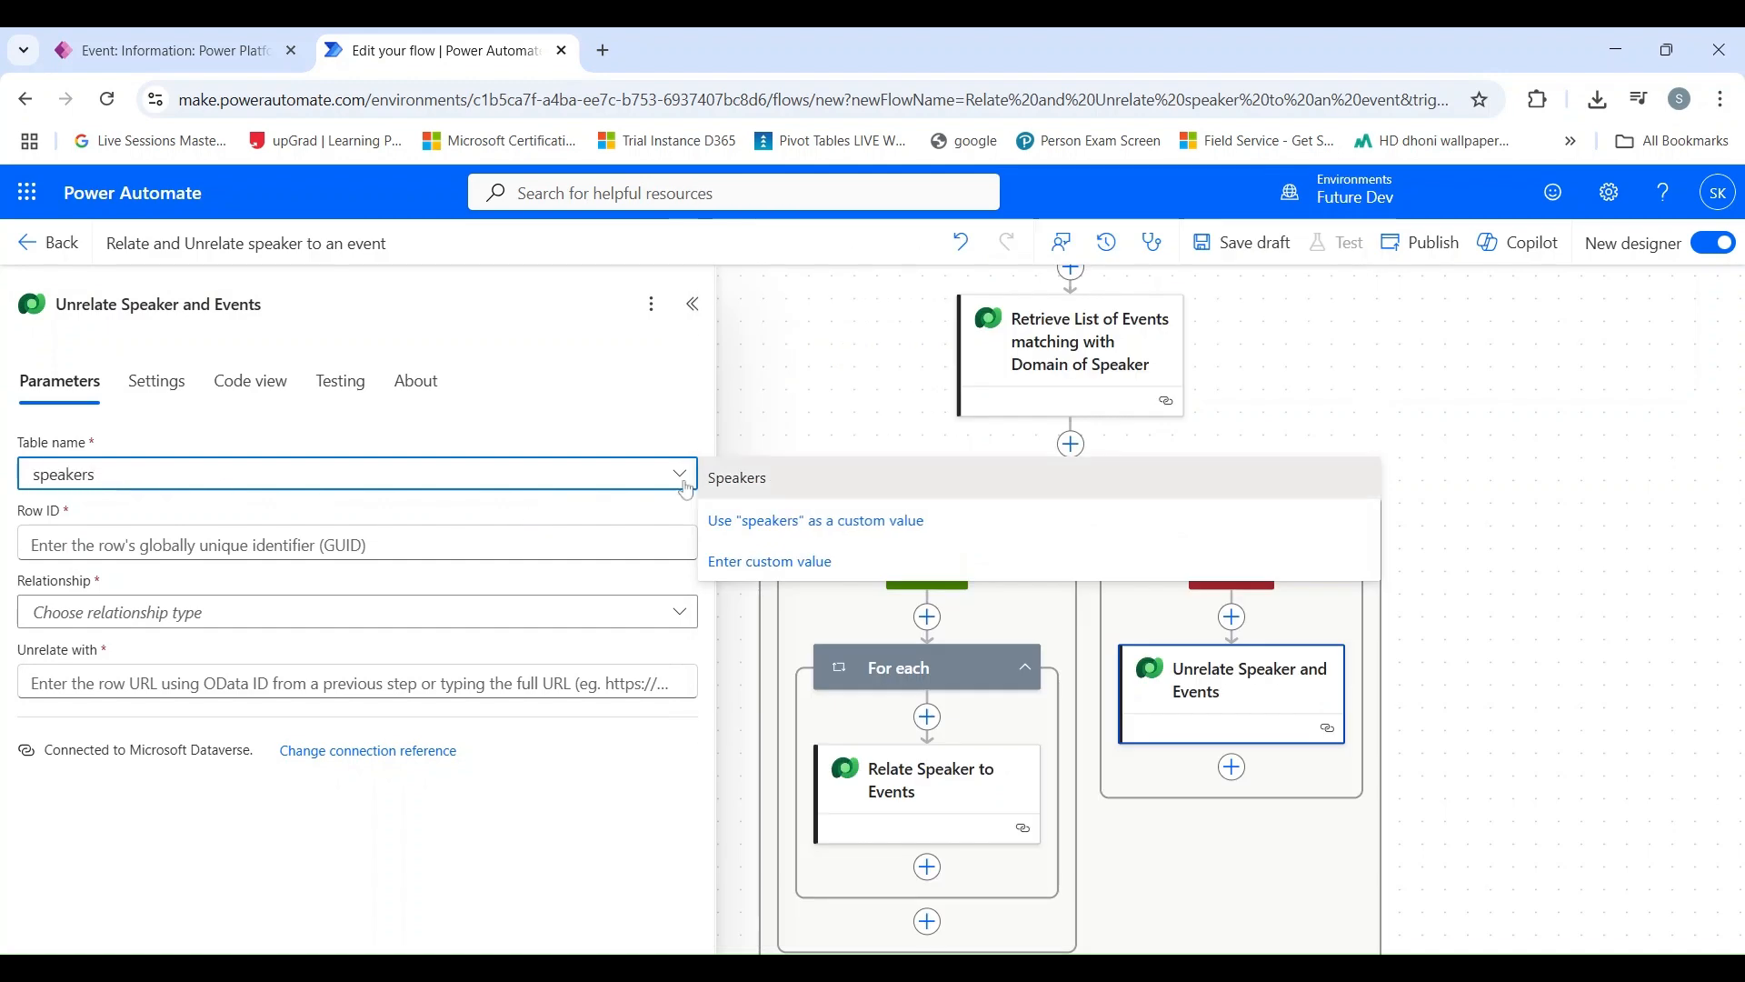
click(718, 479)
Step: Set the unrelate action's row ID to the Speakers unique identifier from the availability status trigger
click(691, 544)
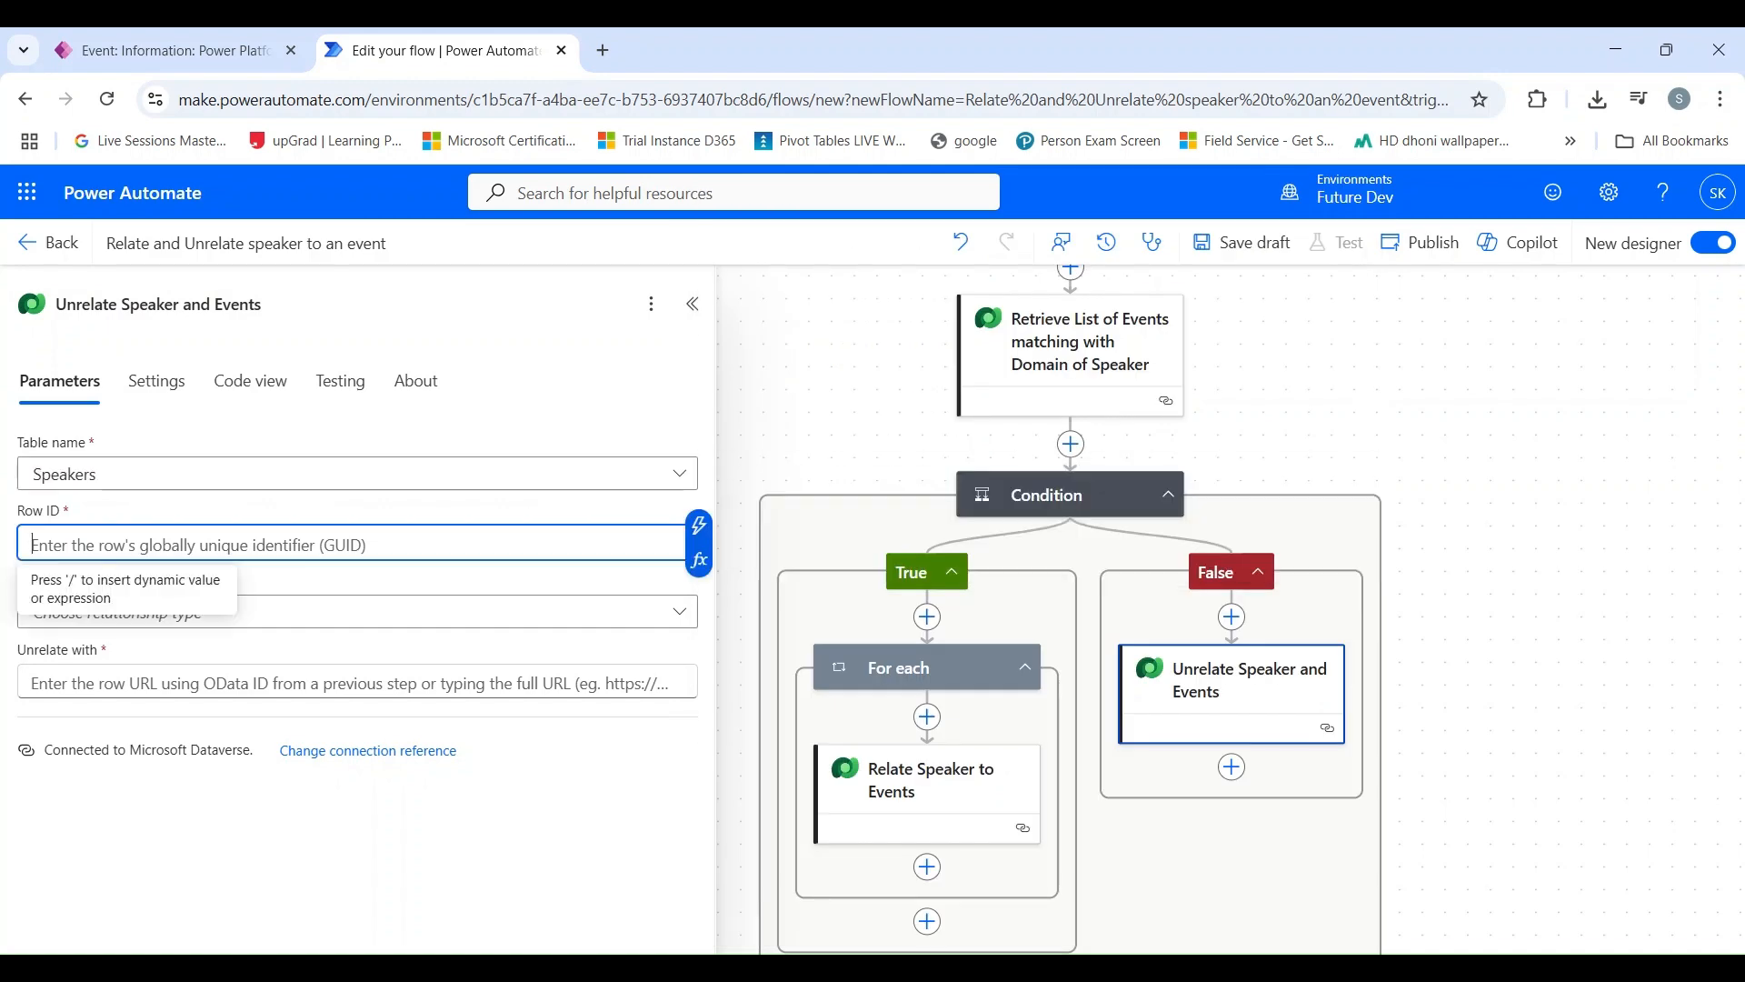
click(700, 530)
scroll(887, 781, down, 4)
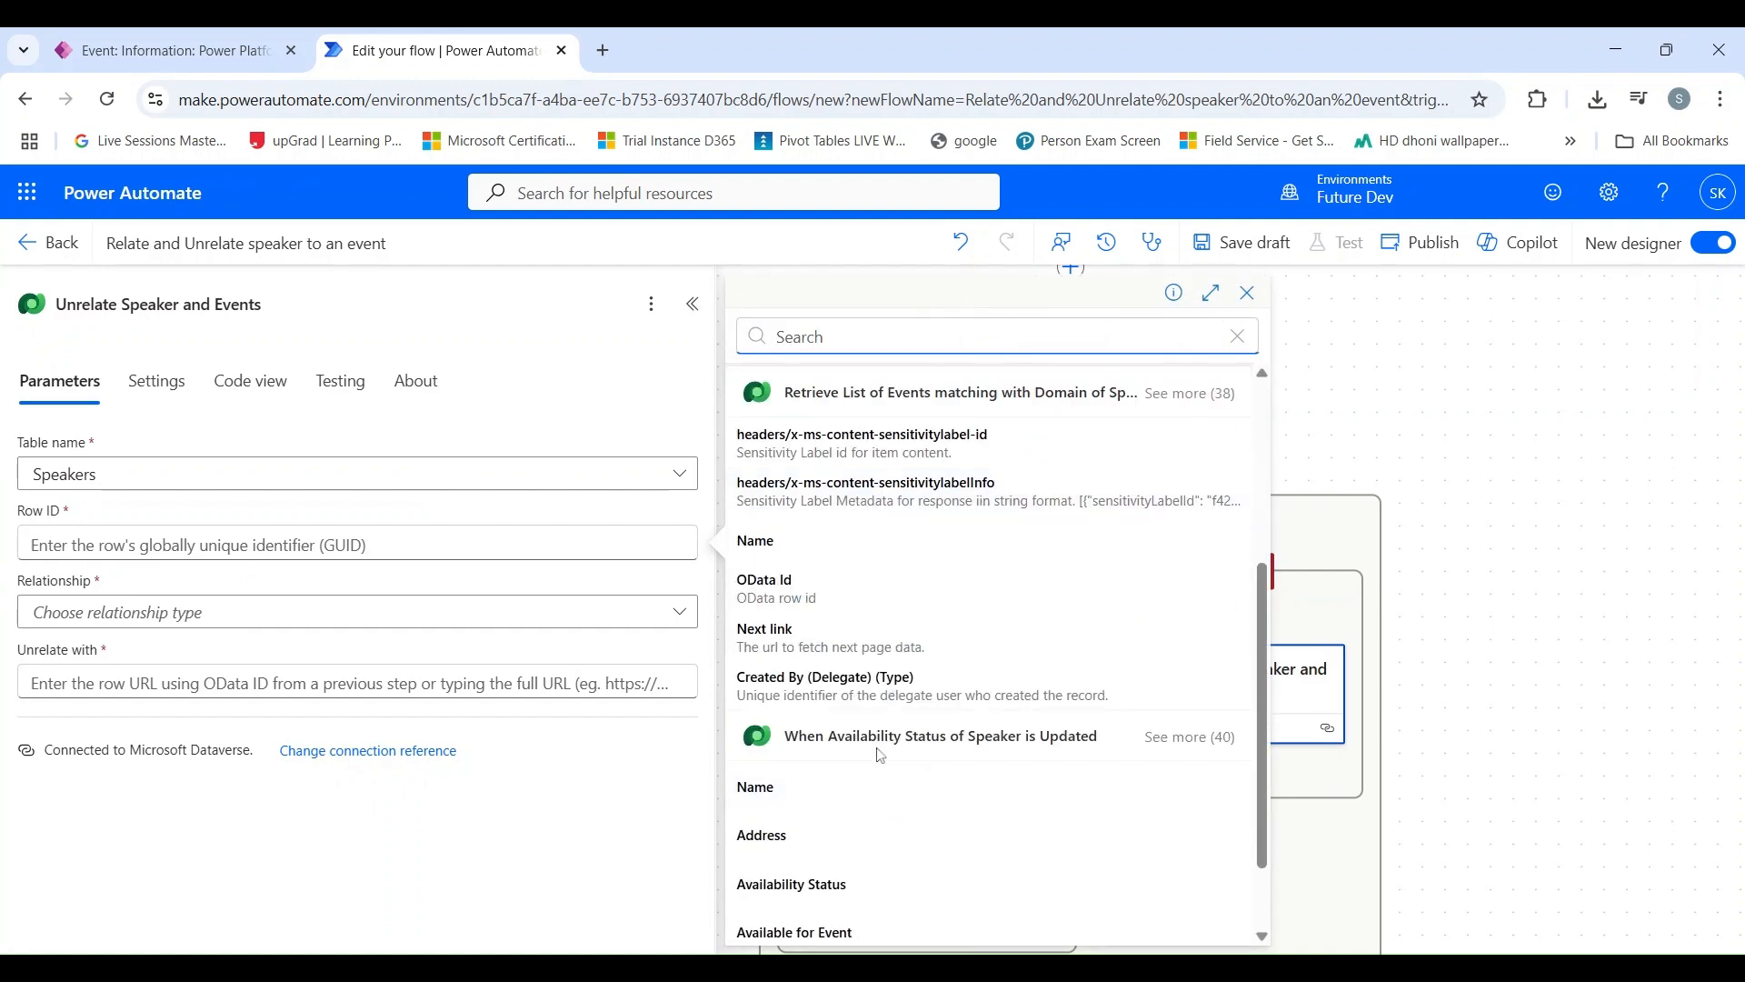
scroll(880, 757, down, 2)
click(1190, 629)
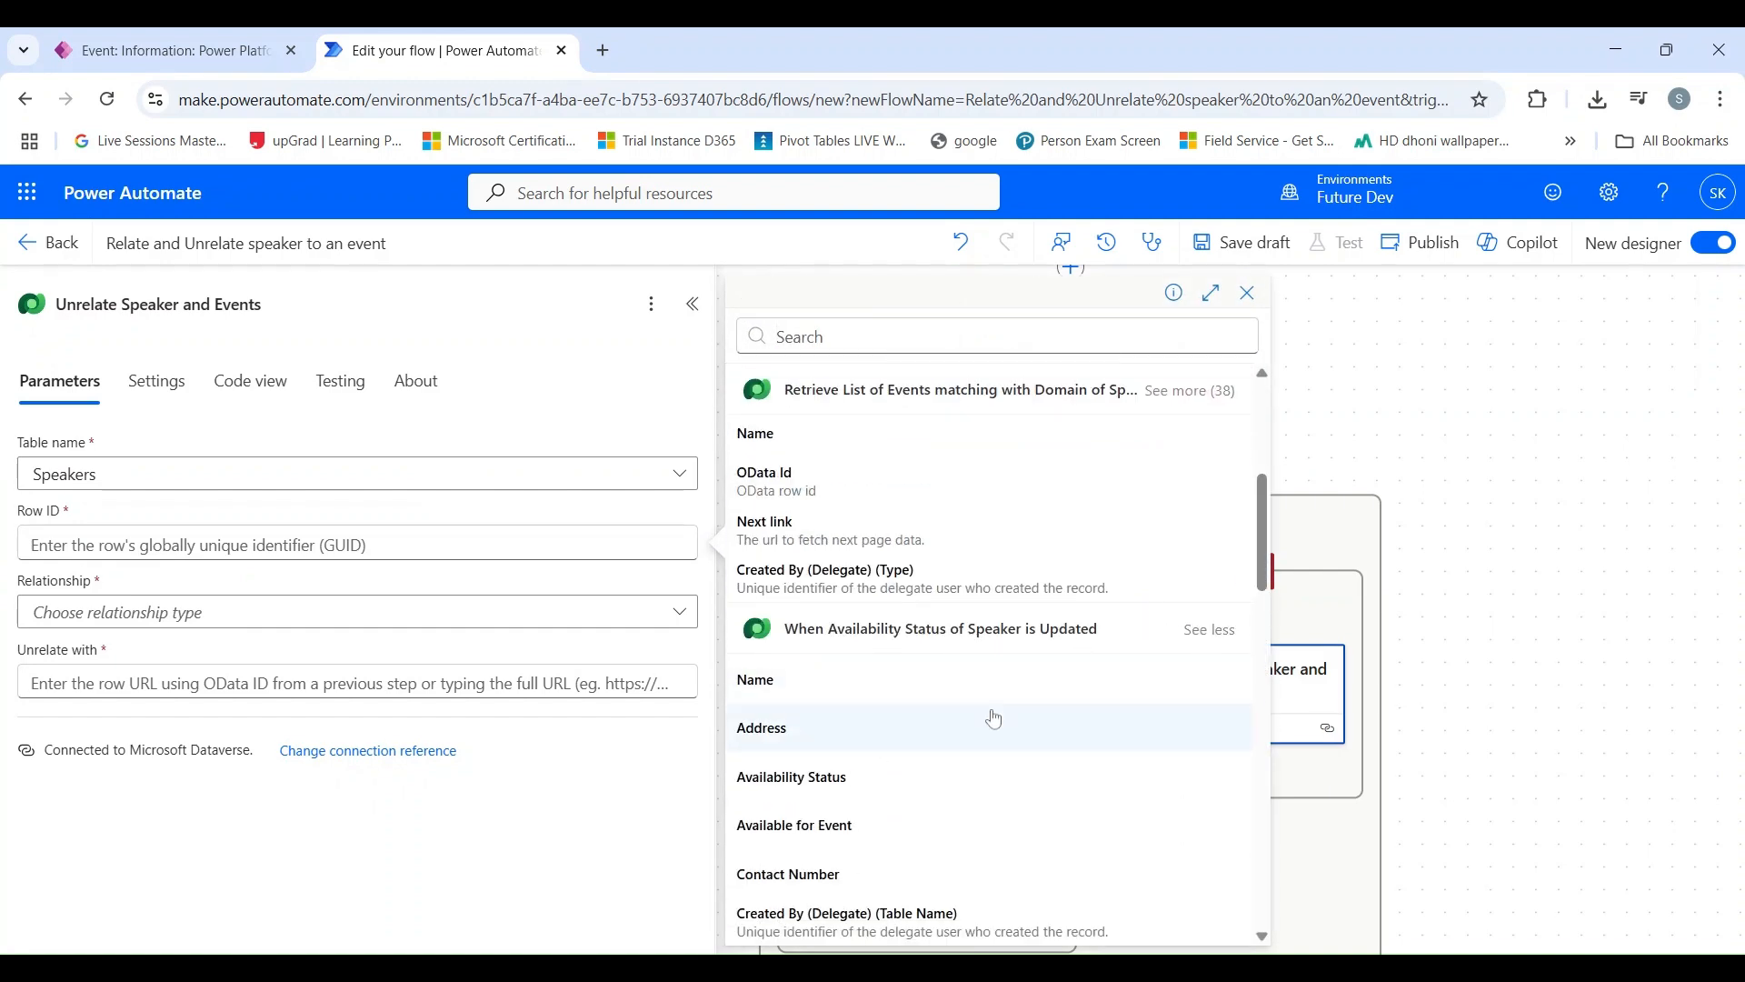
scroll(981, 727, down, 15)
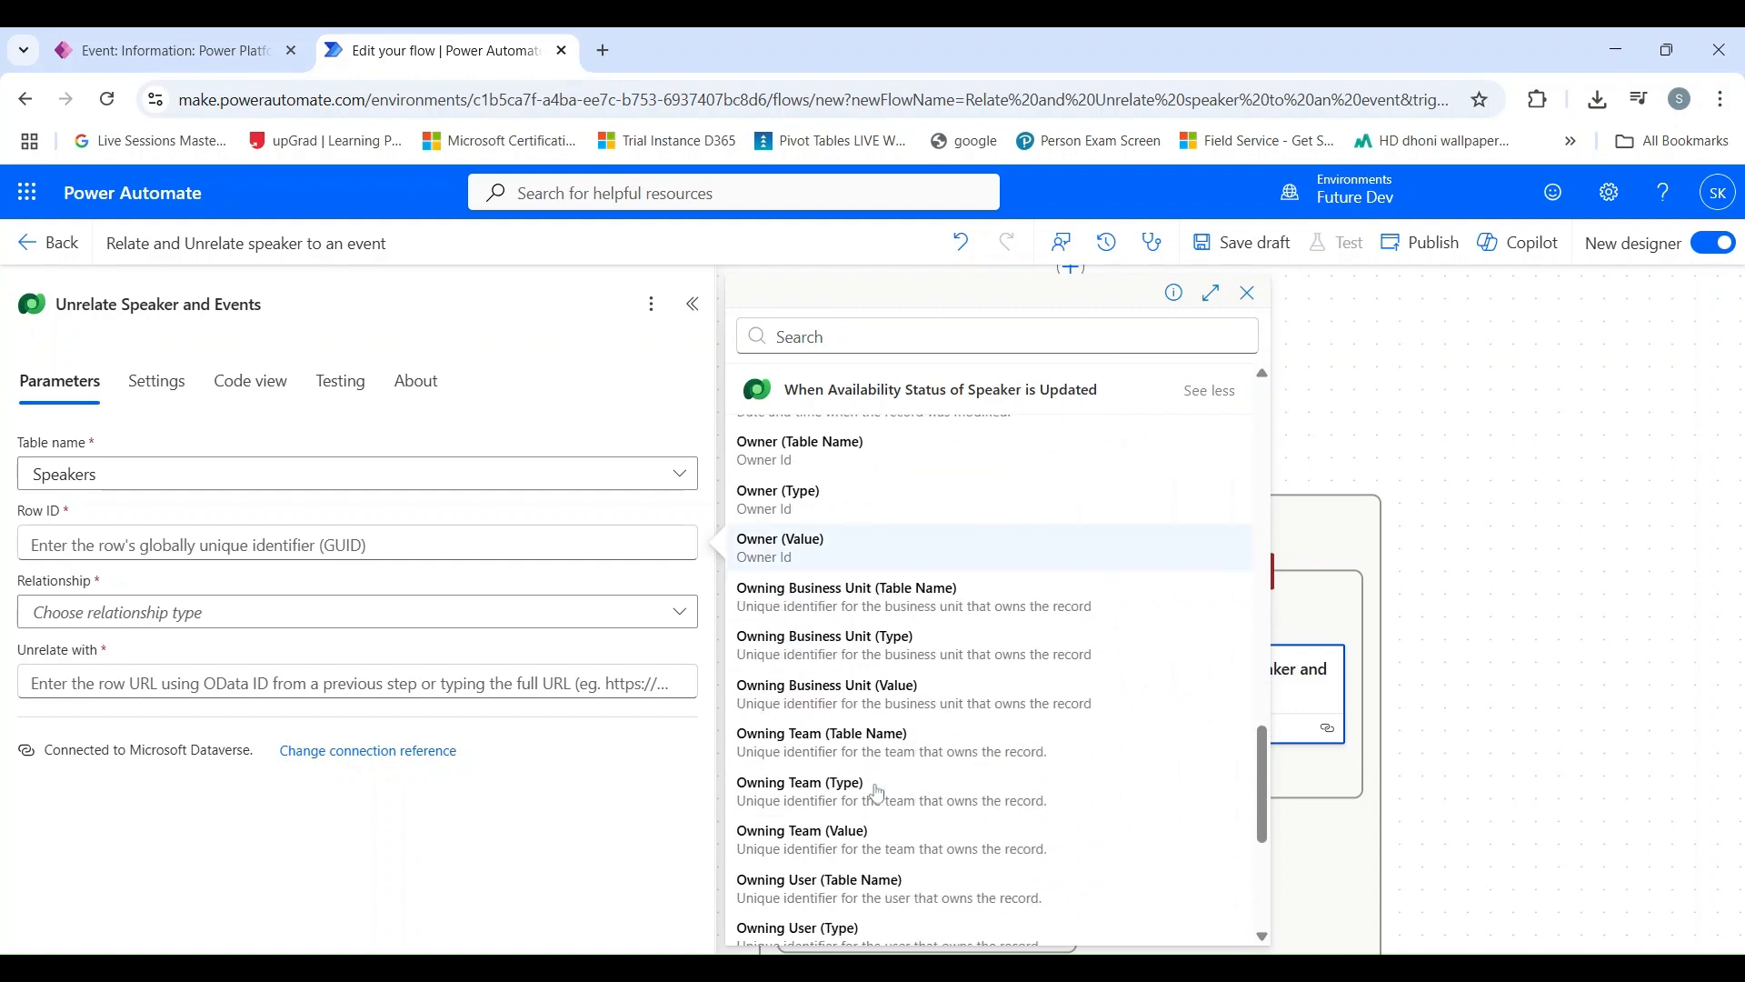
scroll(877, 793, down, 4)
click(877, 738)
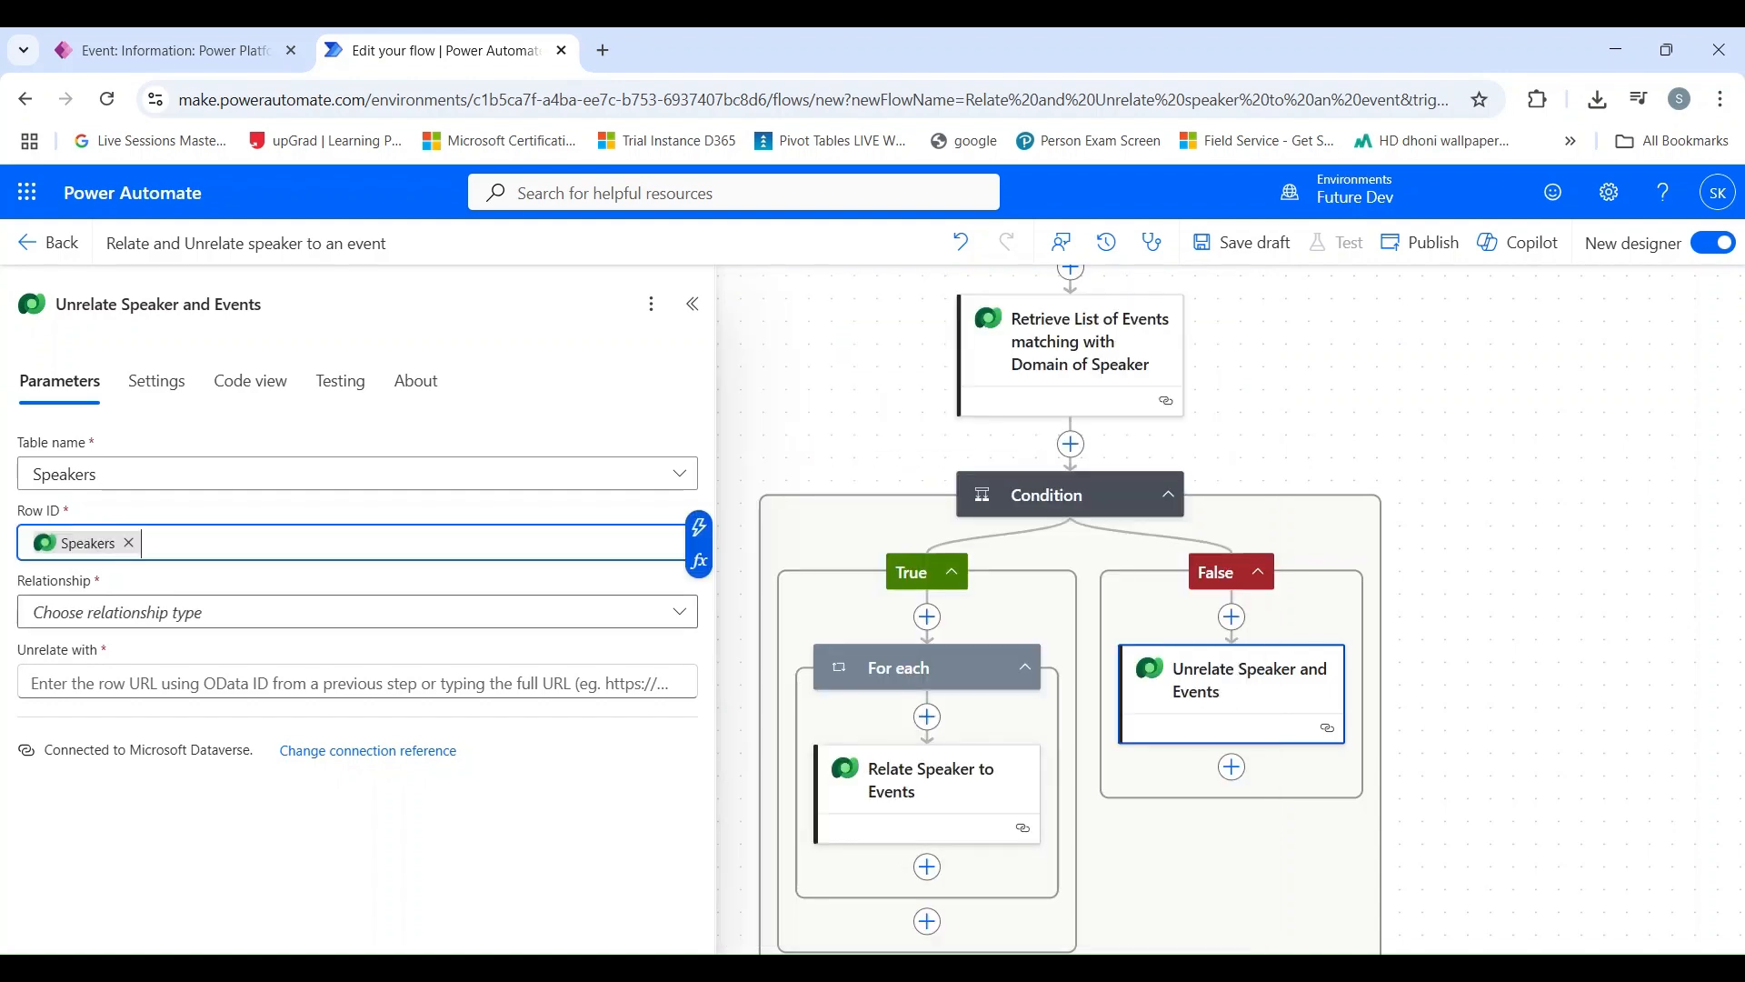
Step: Set the unrelate action's relationship to Speakers - sk_Speakers_sk_Event_sk_Event and its Unrelate with value to the retrieved events' OData Id
click(100, 611)
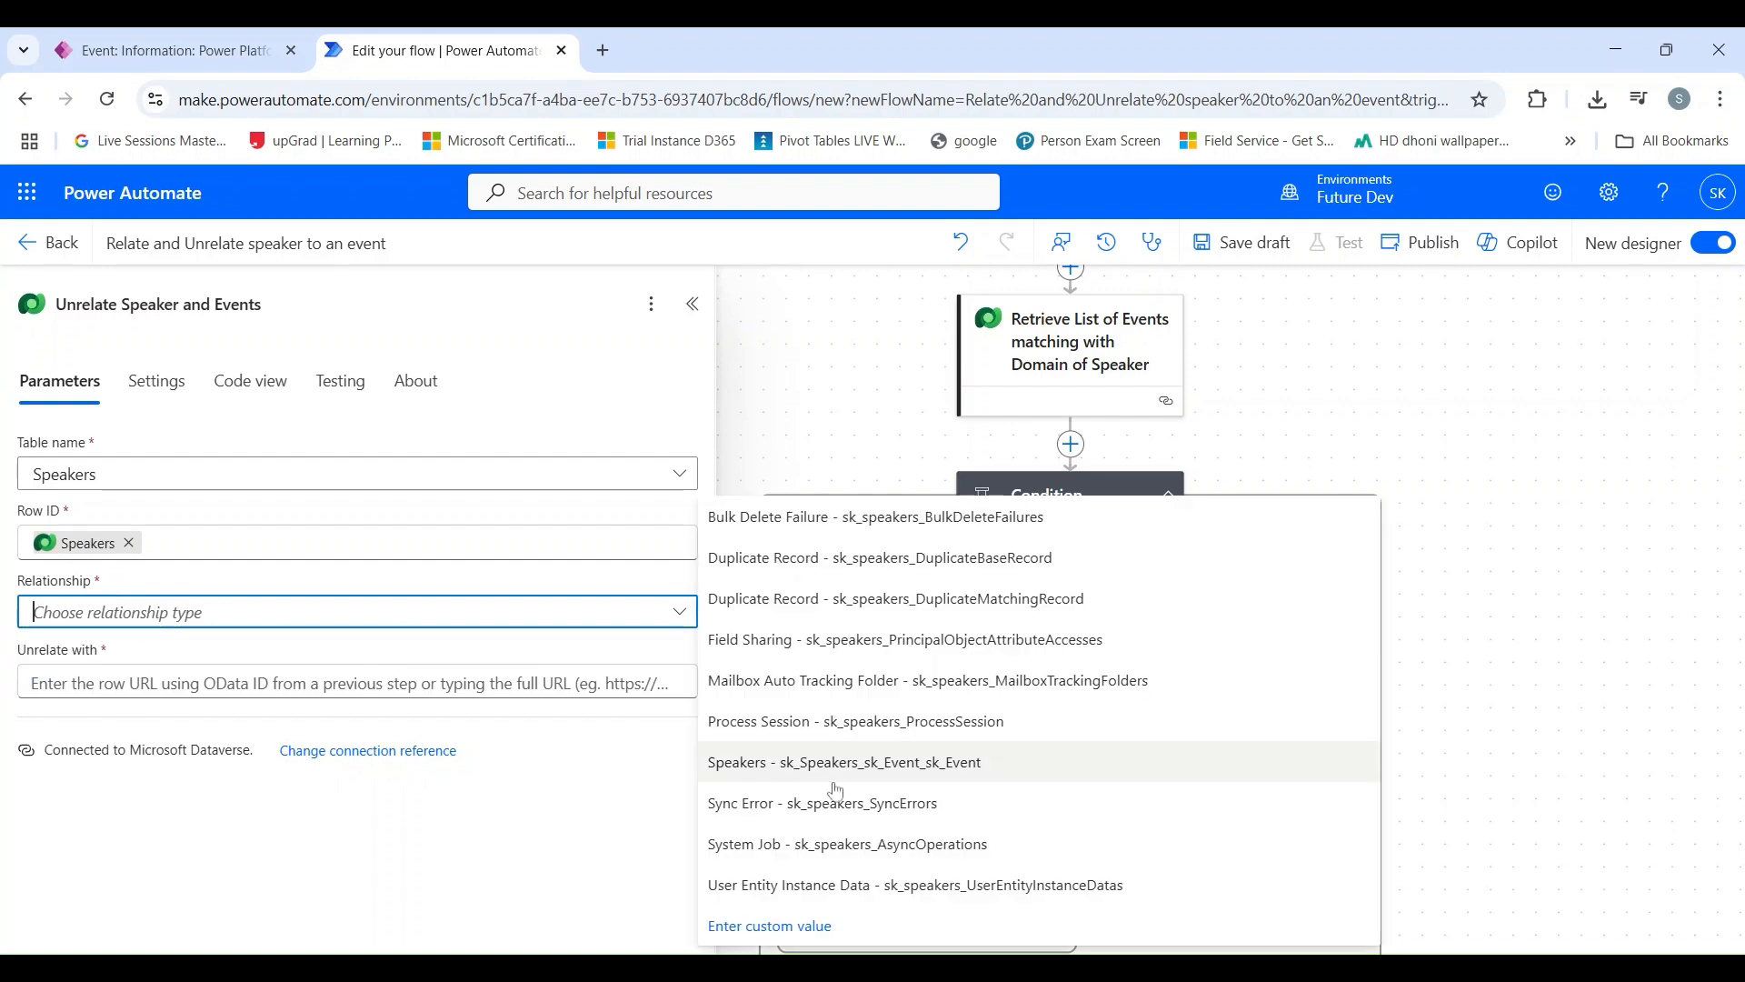
click(832, 771)
key(Tab)
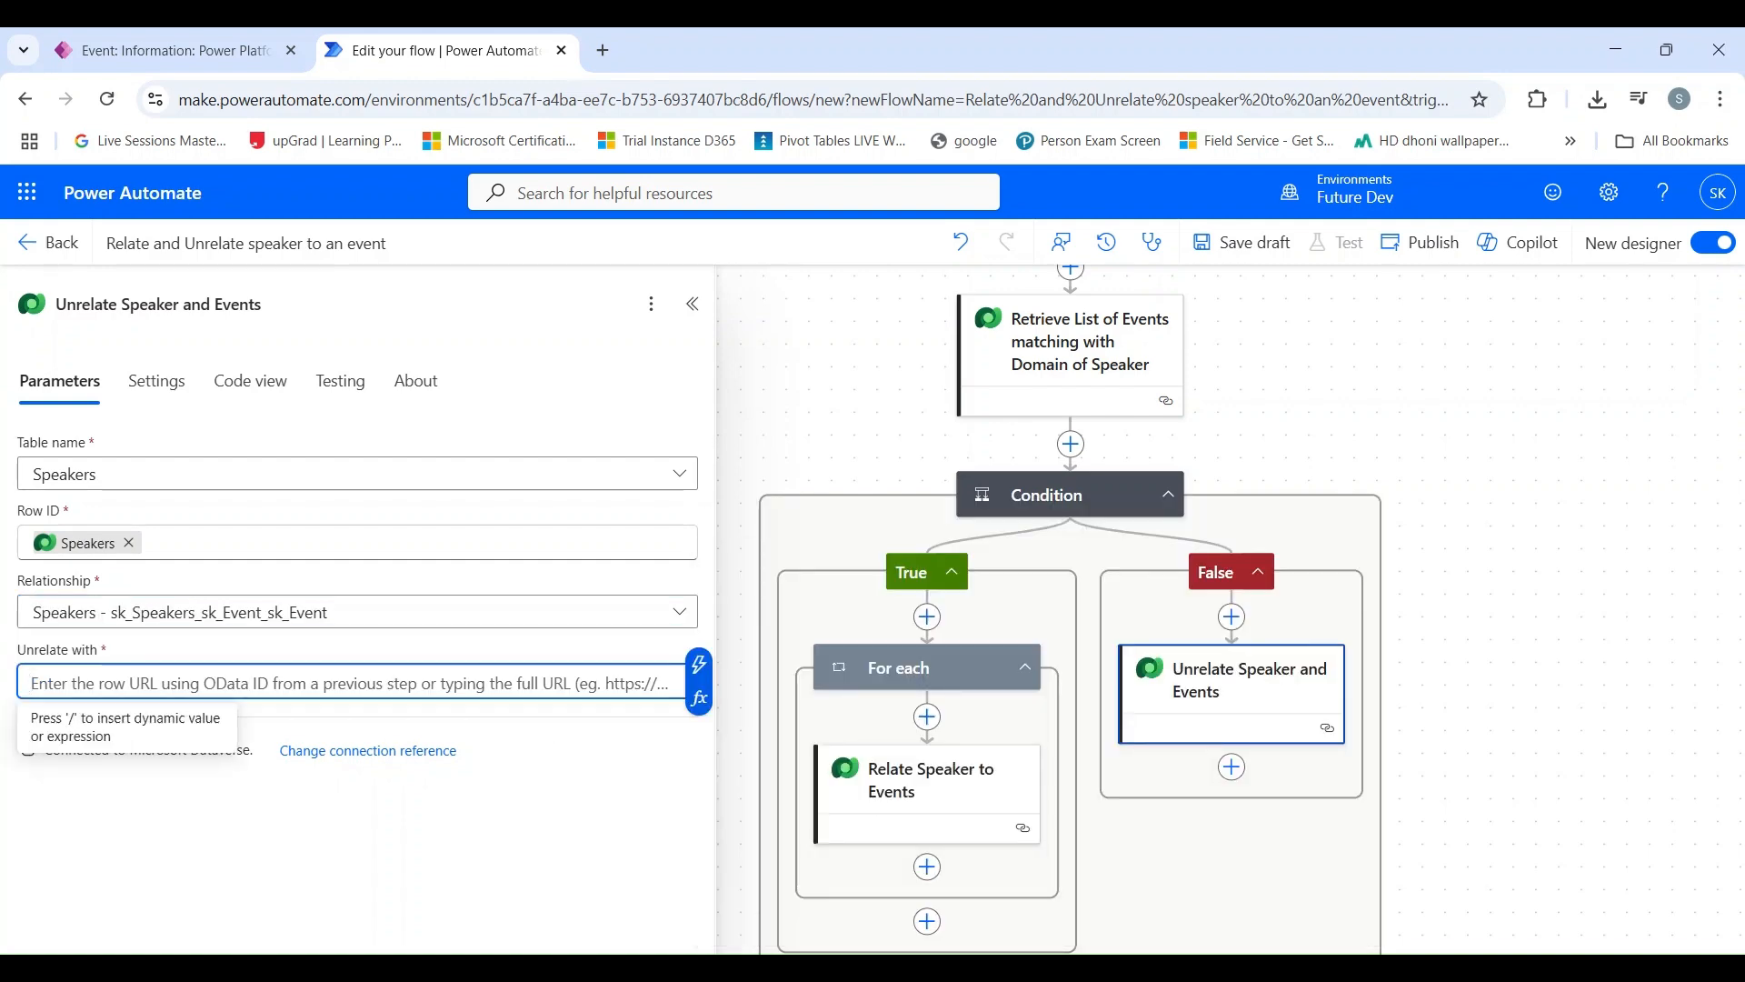
click(698, 664)
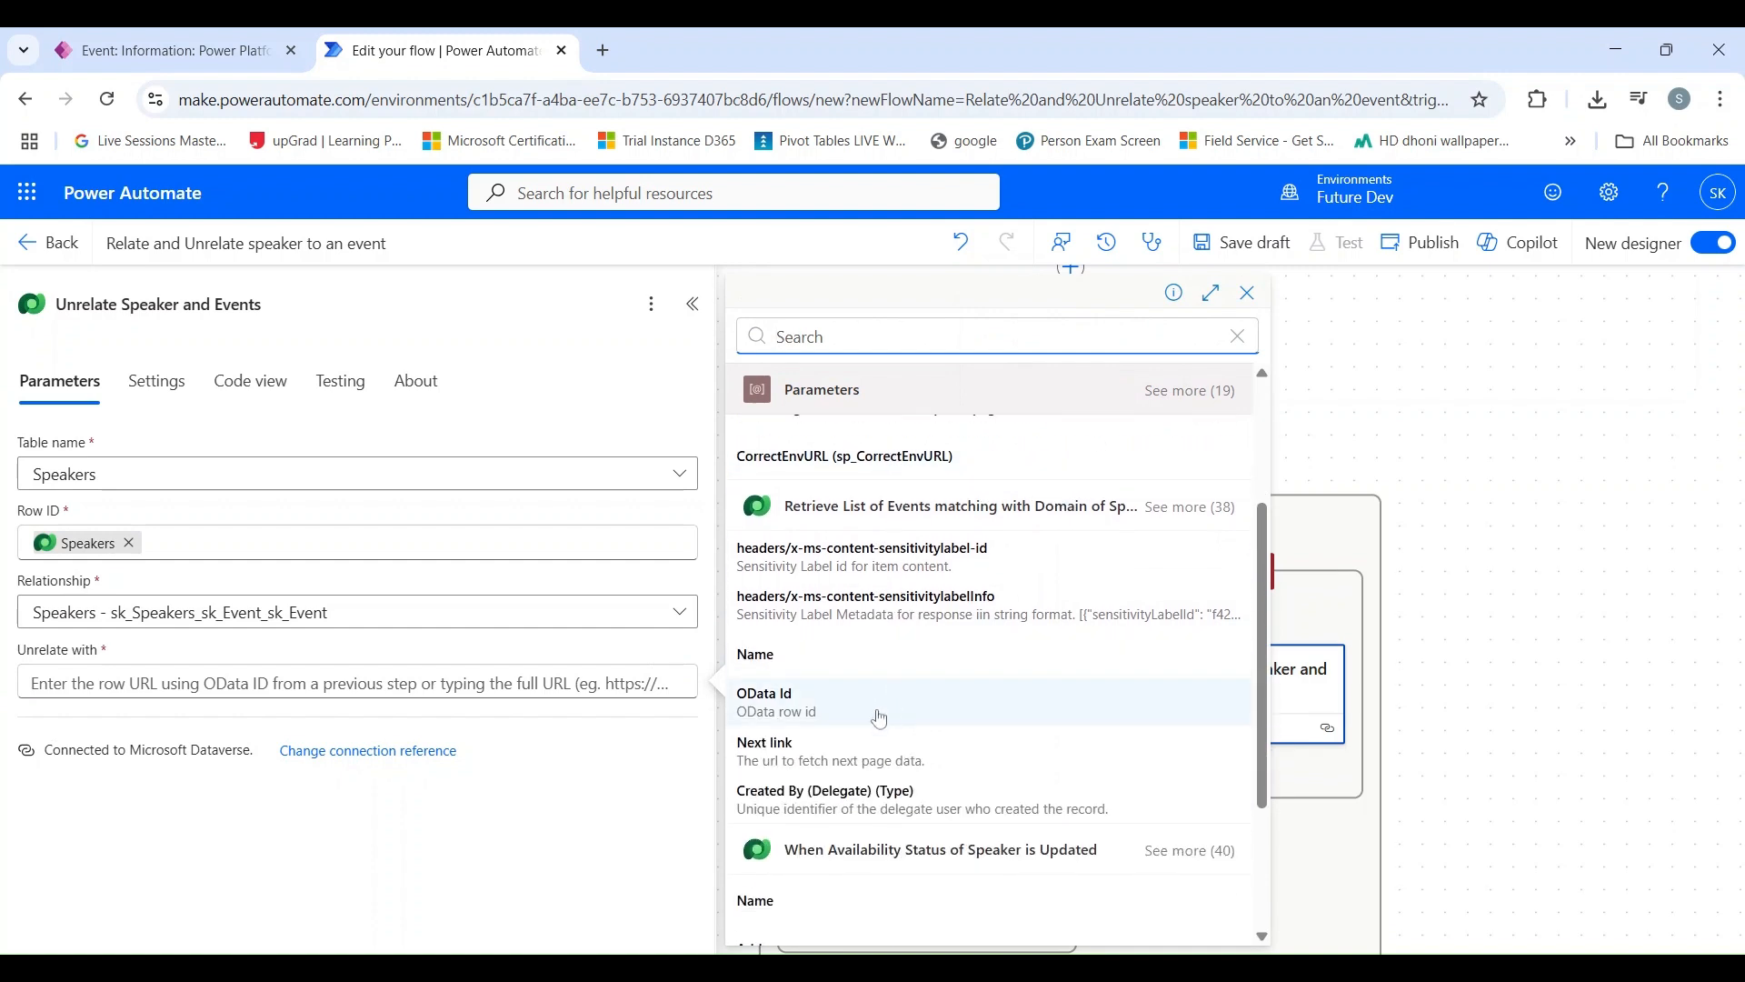
click(798, 709)
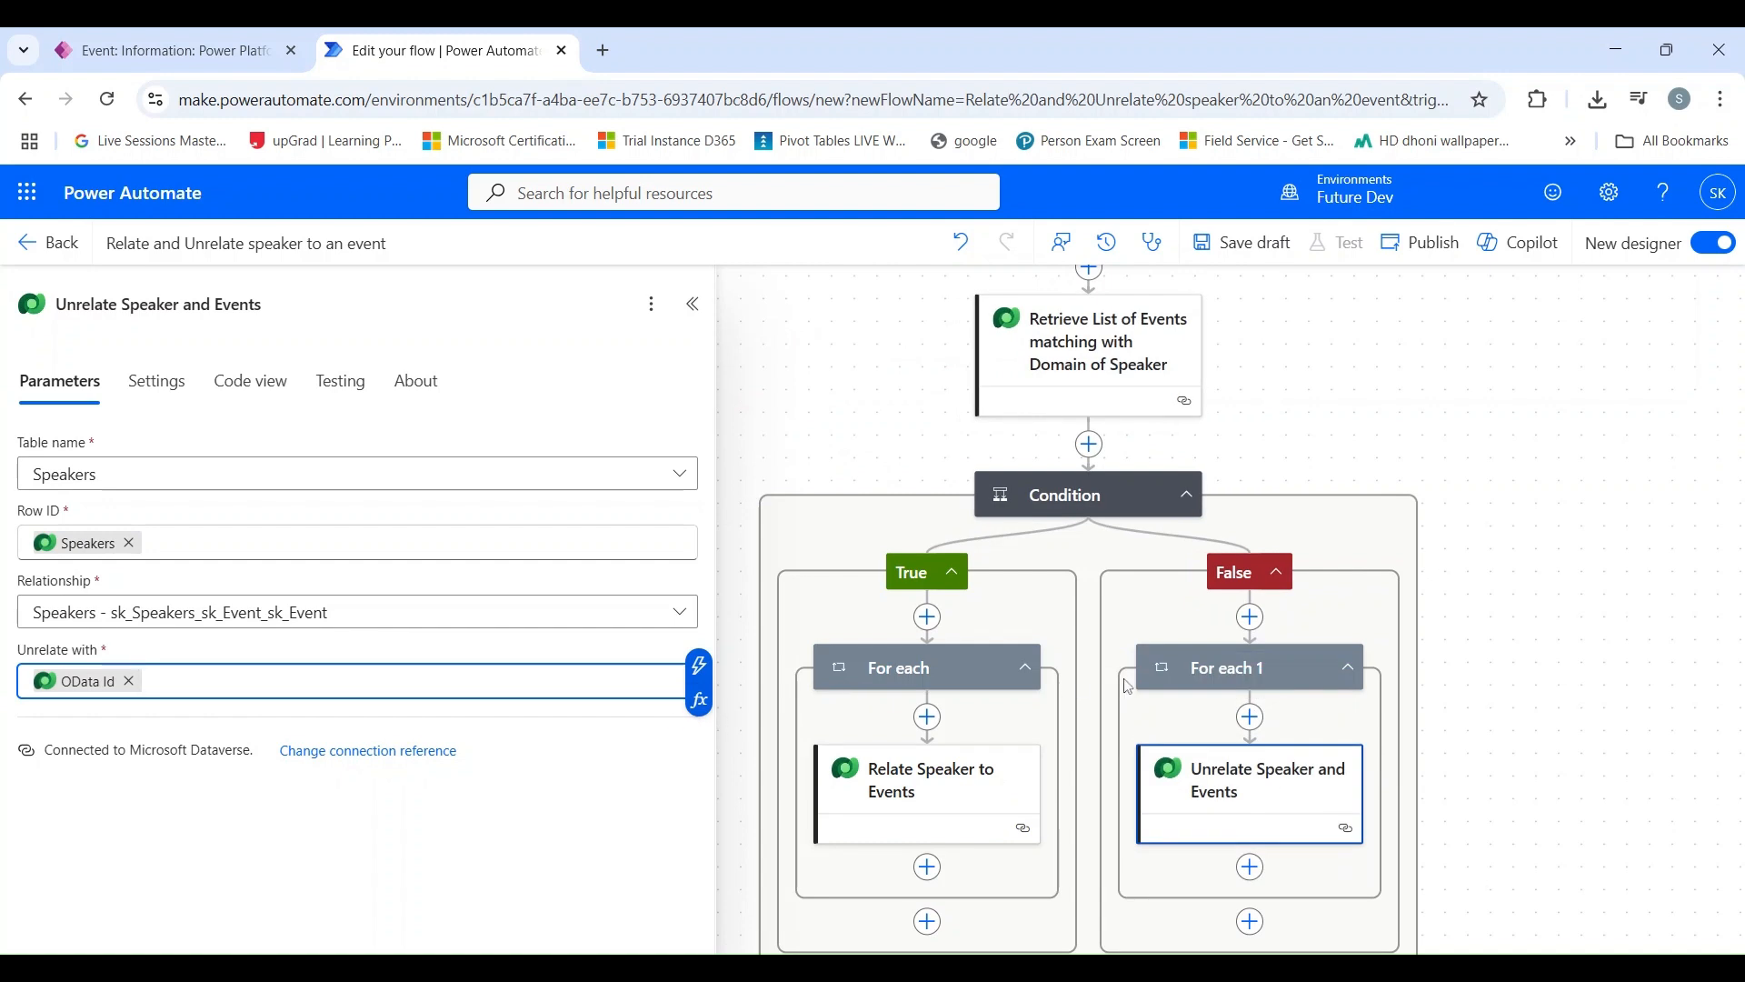
Step: Save the Relate and Unrelate speaker to an event flow as a draft
scroll(1127, 686, down, 1)
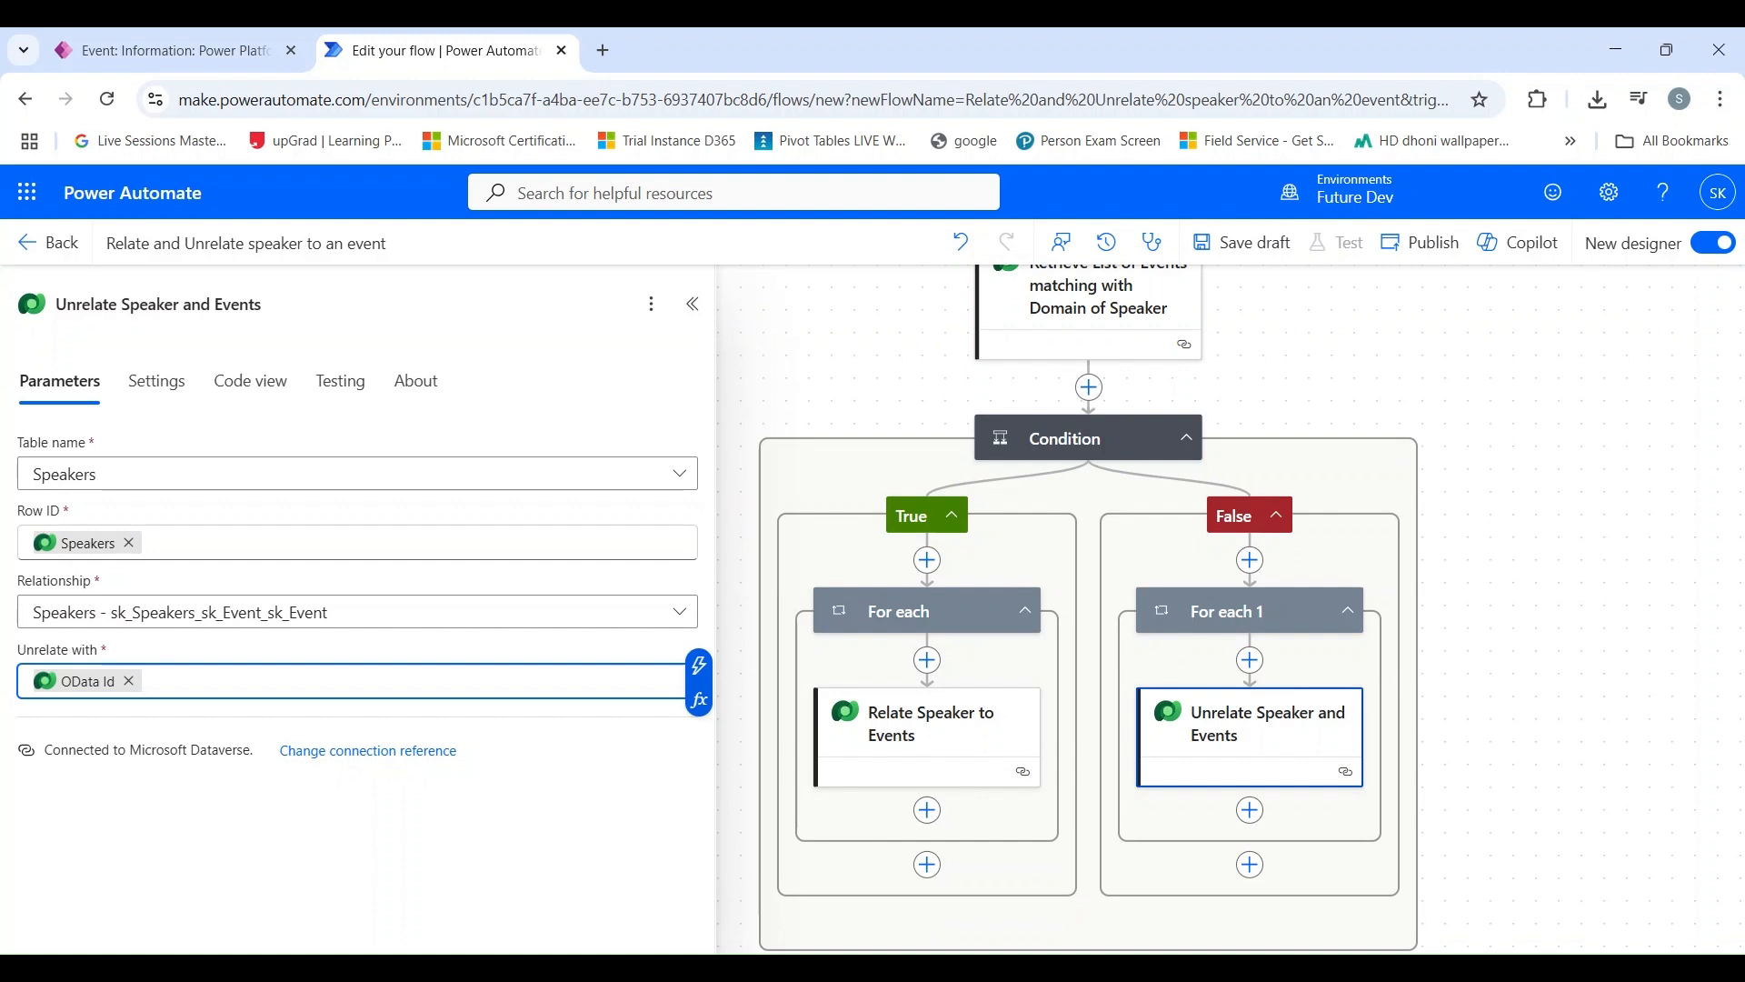
scroll(1248, 652, down, 1)
scroll(1249, 653, up, 4)
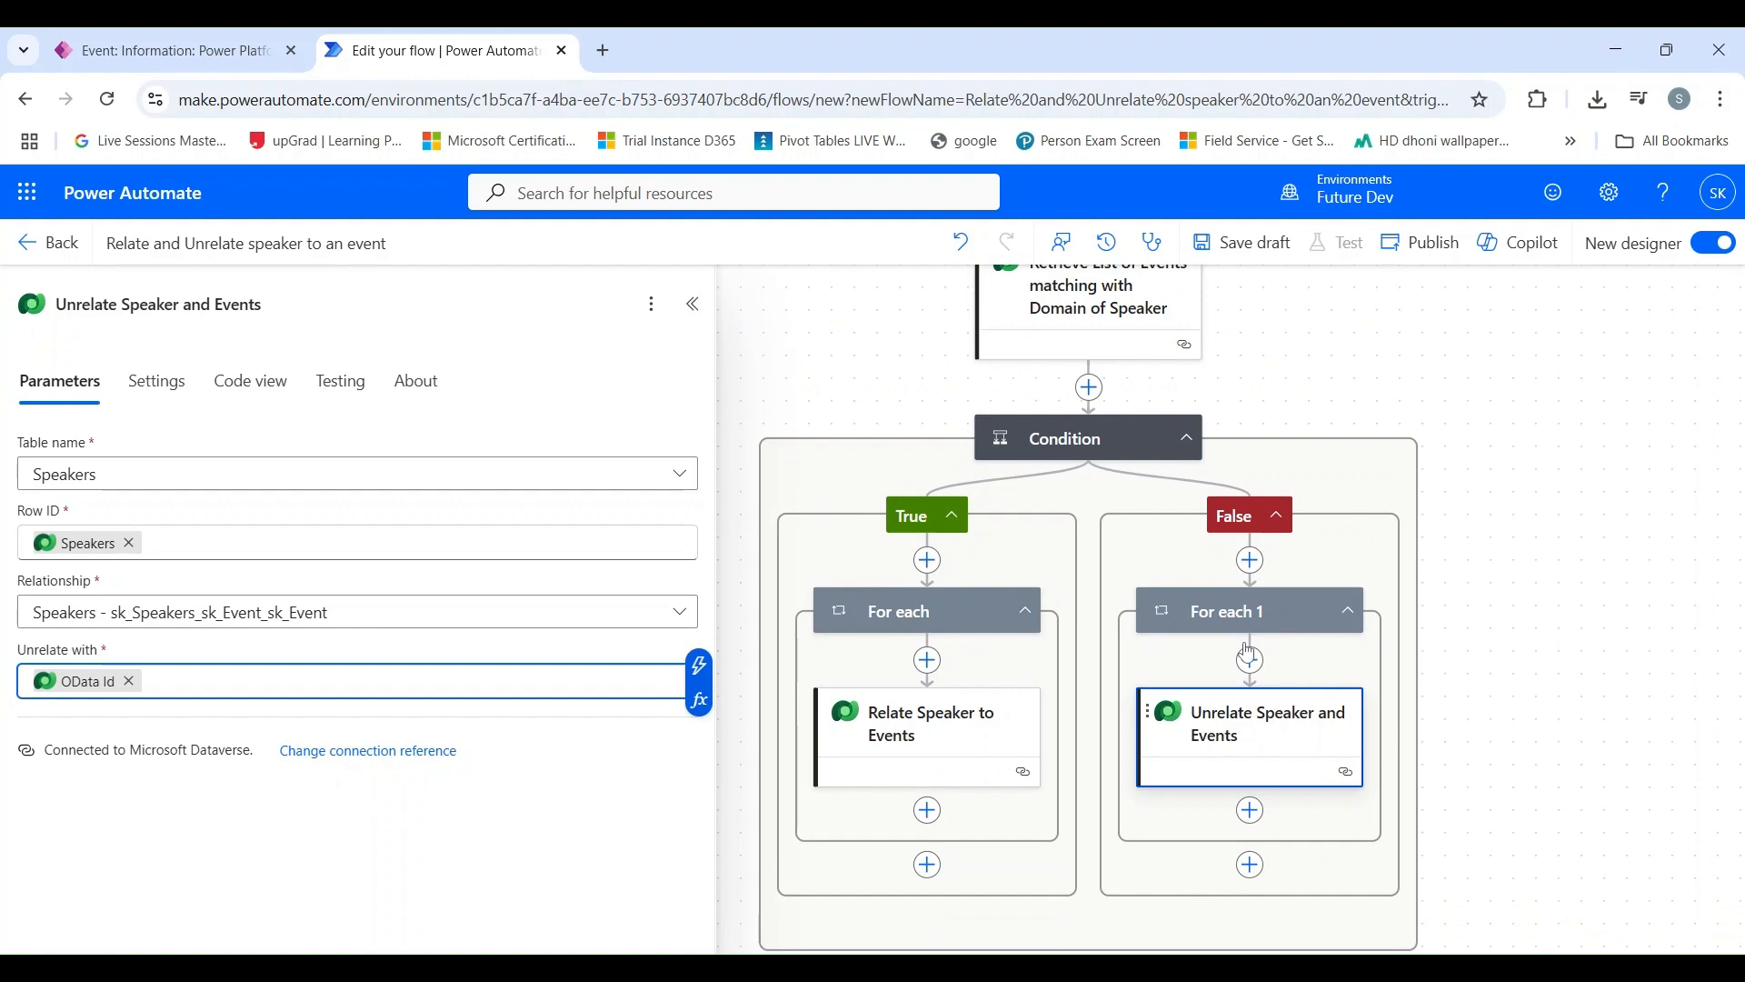
scroll(1249, 653, up, 1)
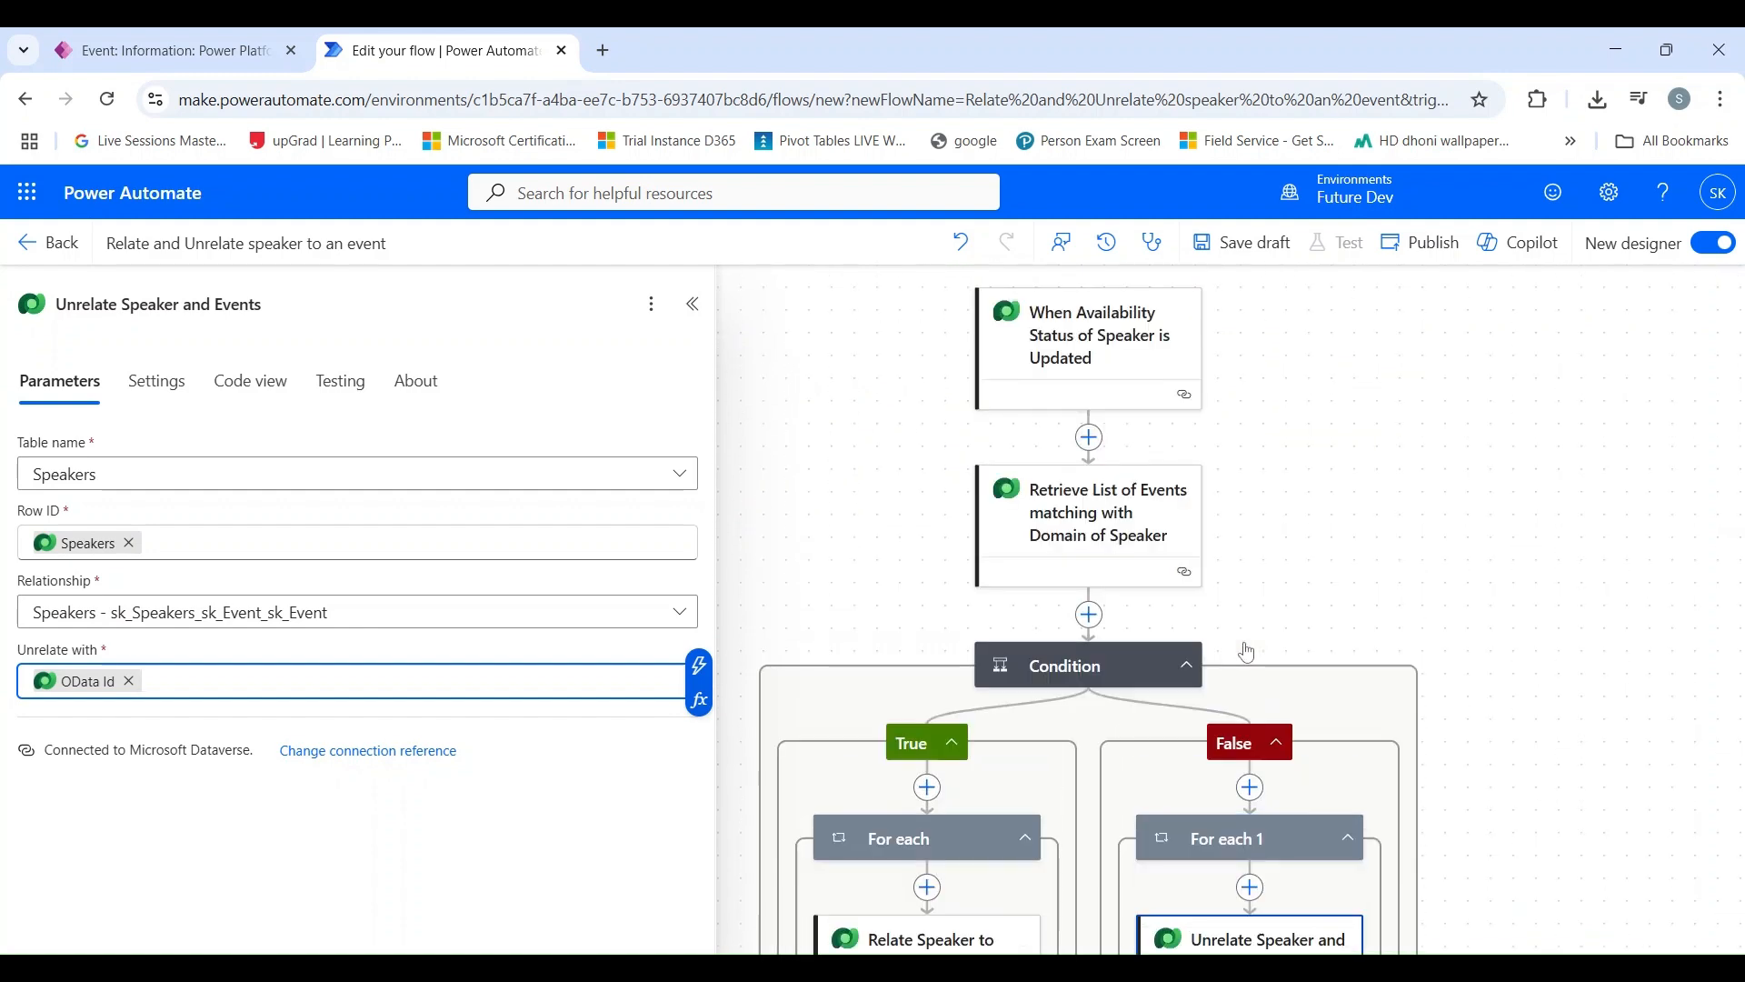
scroll(1246, 652, up, 4)
scroll(1244, 642, down, 3)
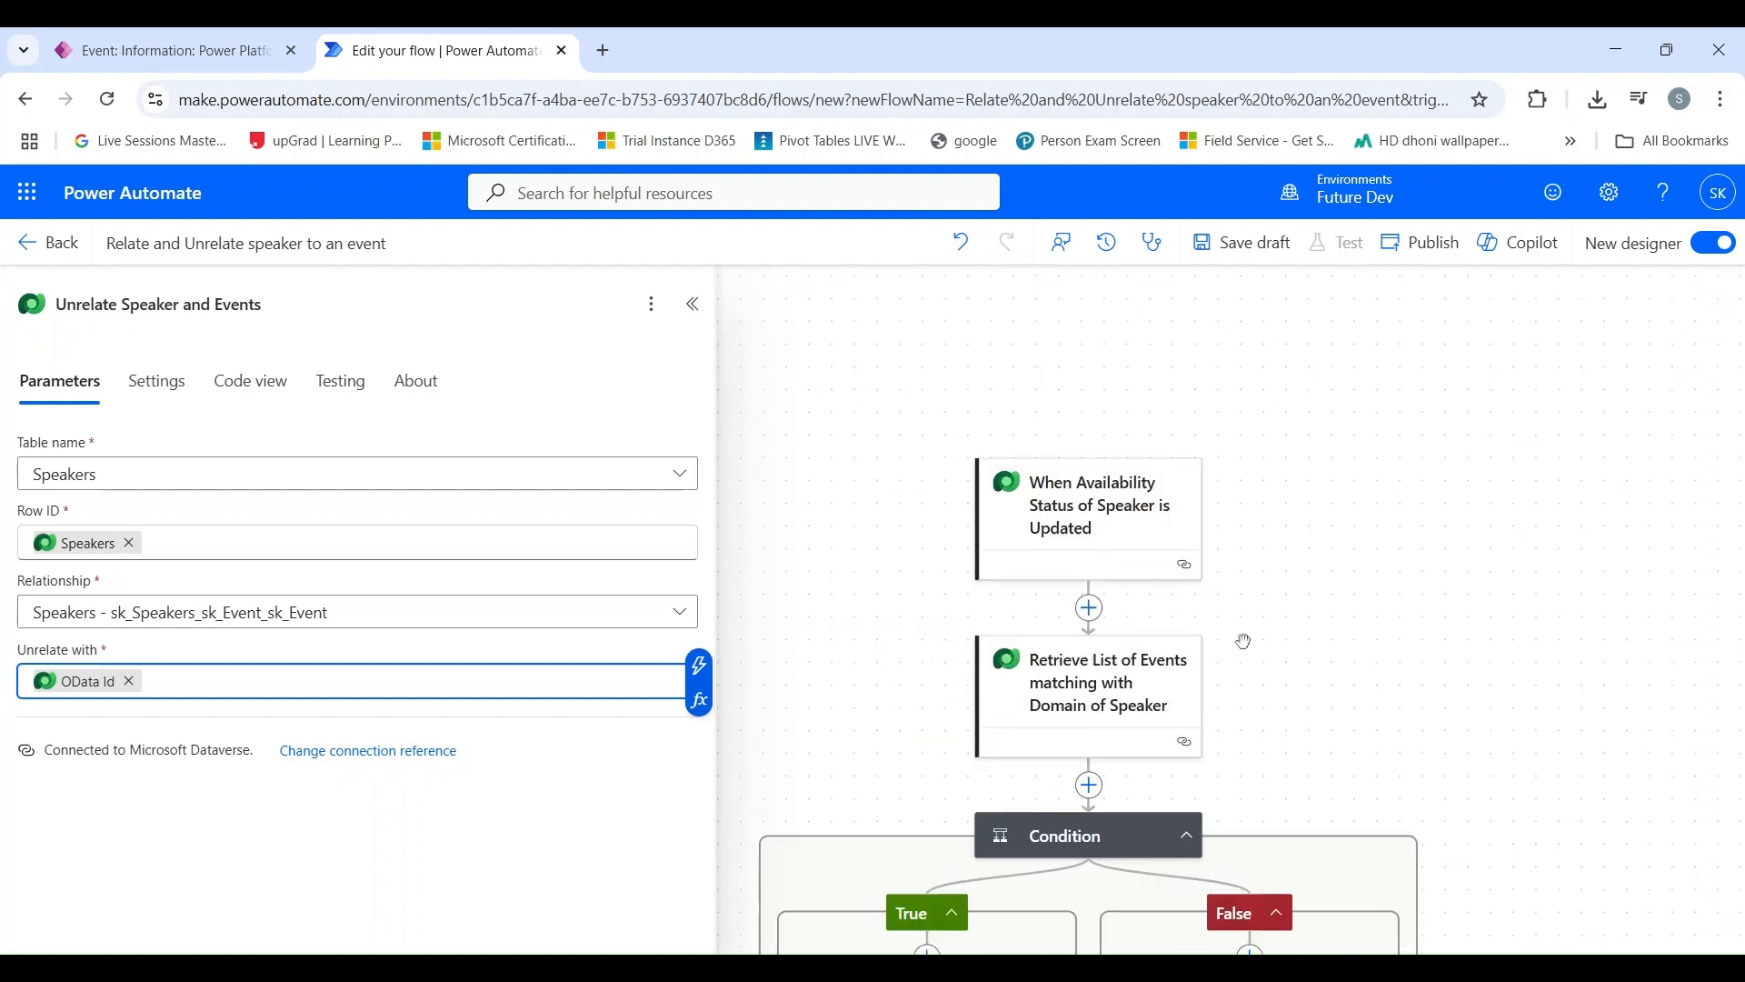
click(1266, 259)
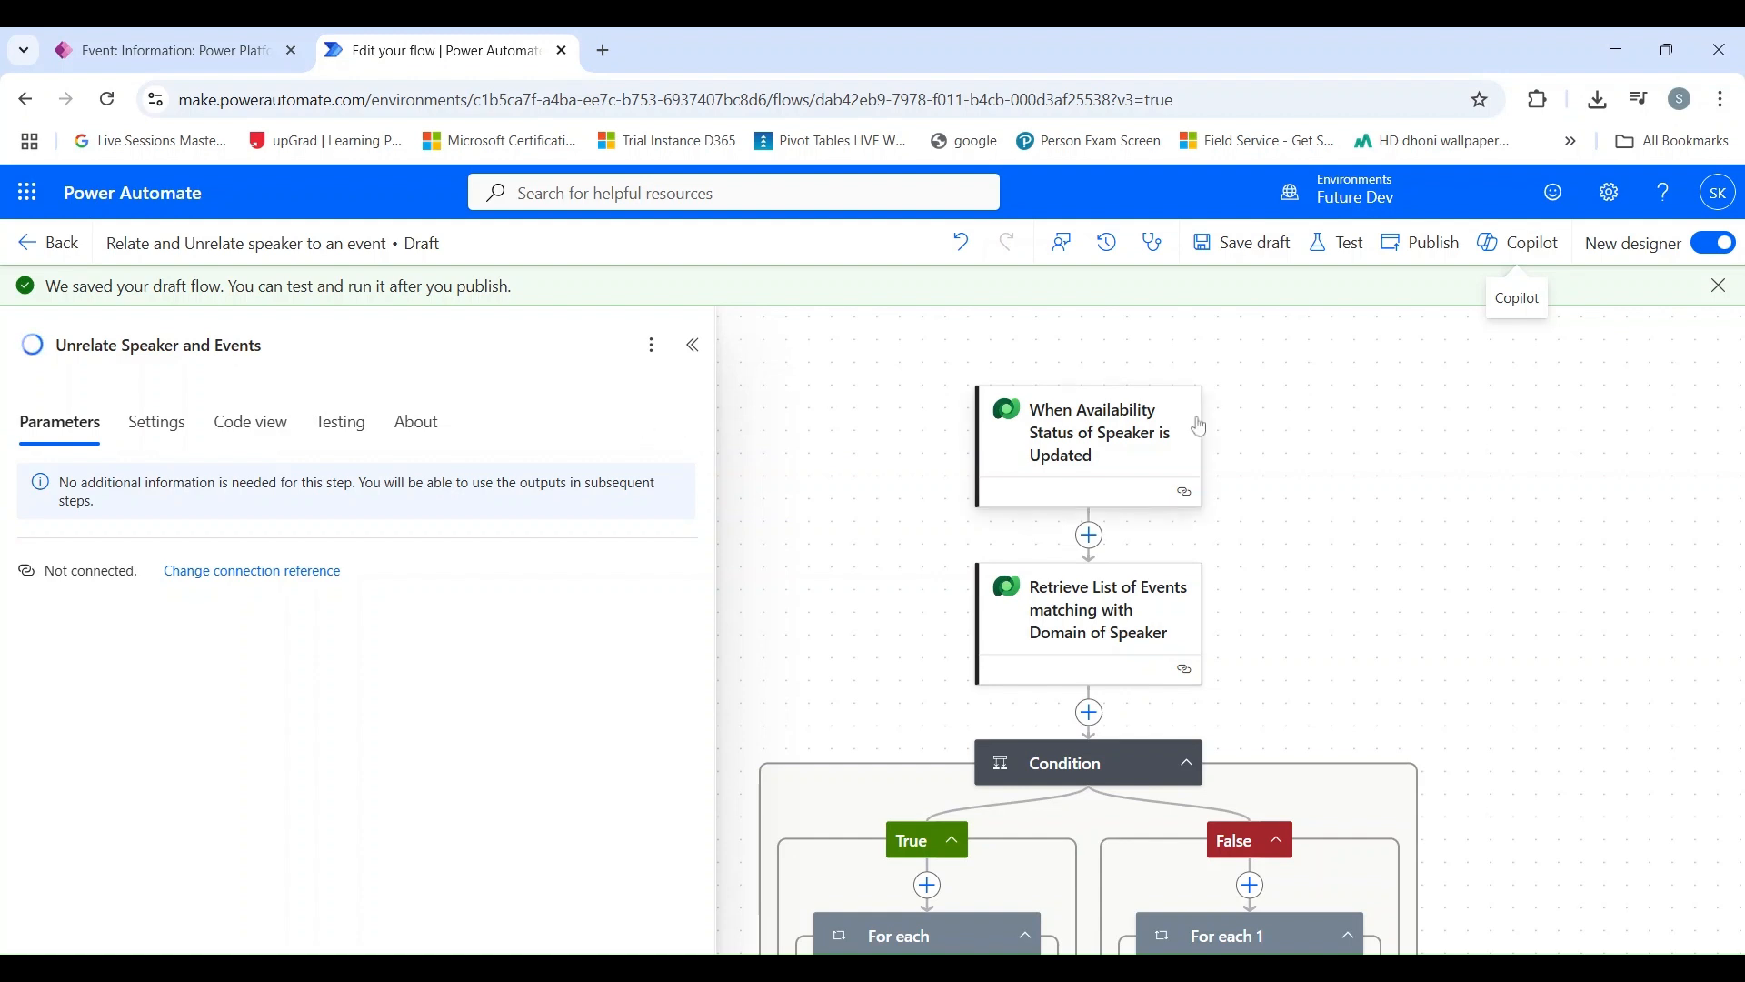
Step: Review the availability status trigger's parameters and the flow's event retrieval, condition, and relate and unrelate branches
click(1062, 427)
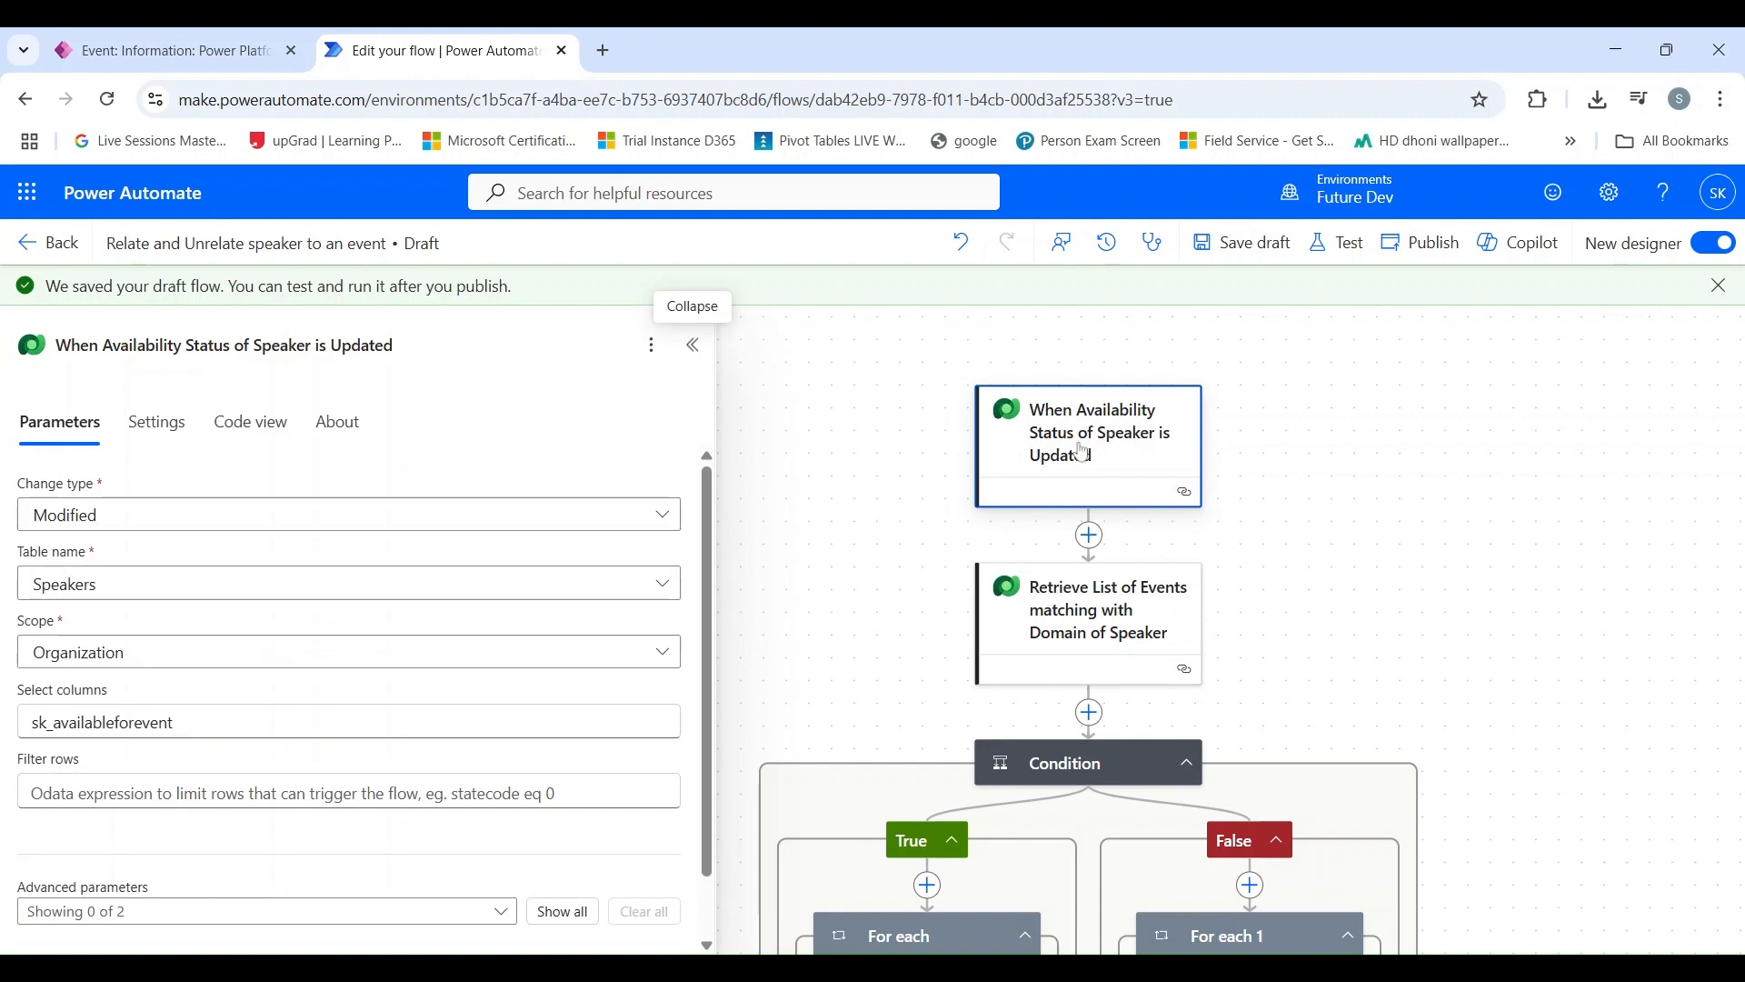
scroll(254, 573, down, 1)
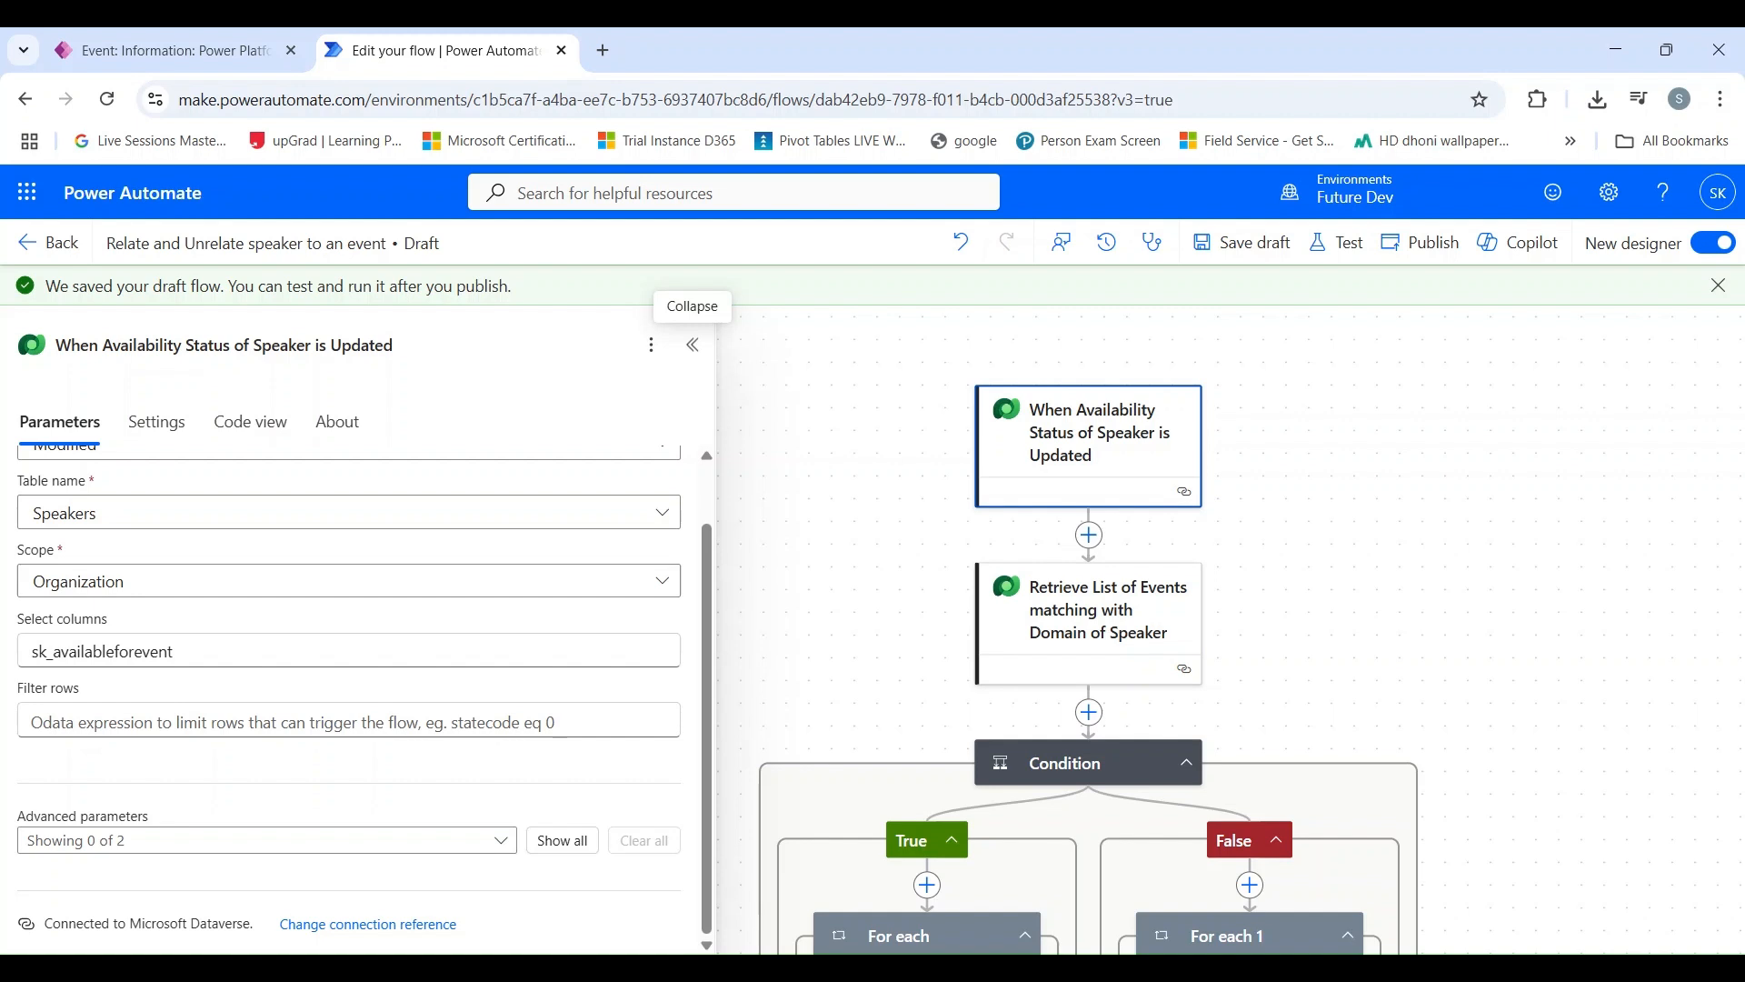
scroll(1155, 446, down, 1)
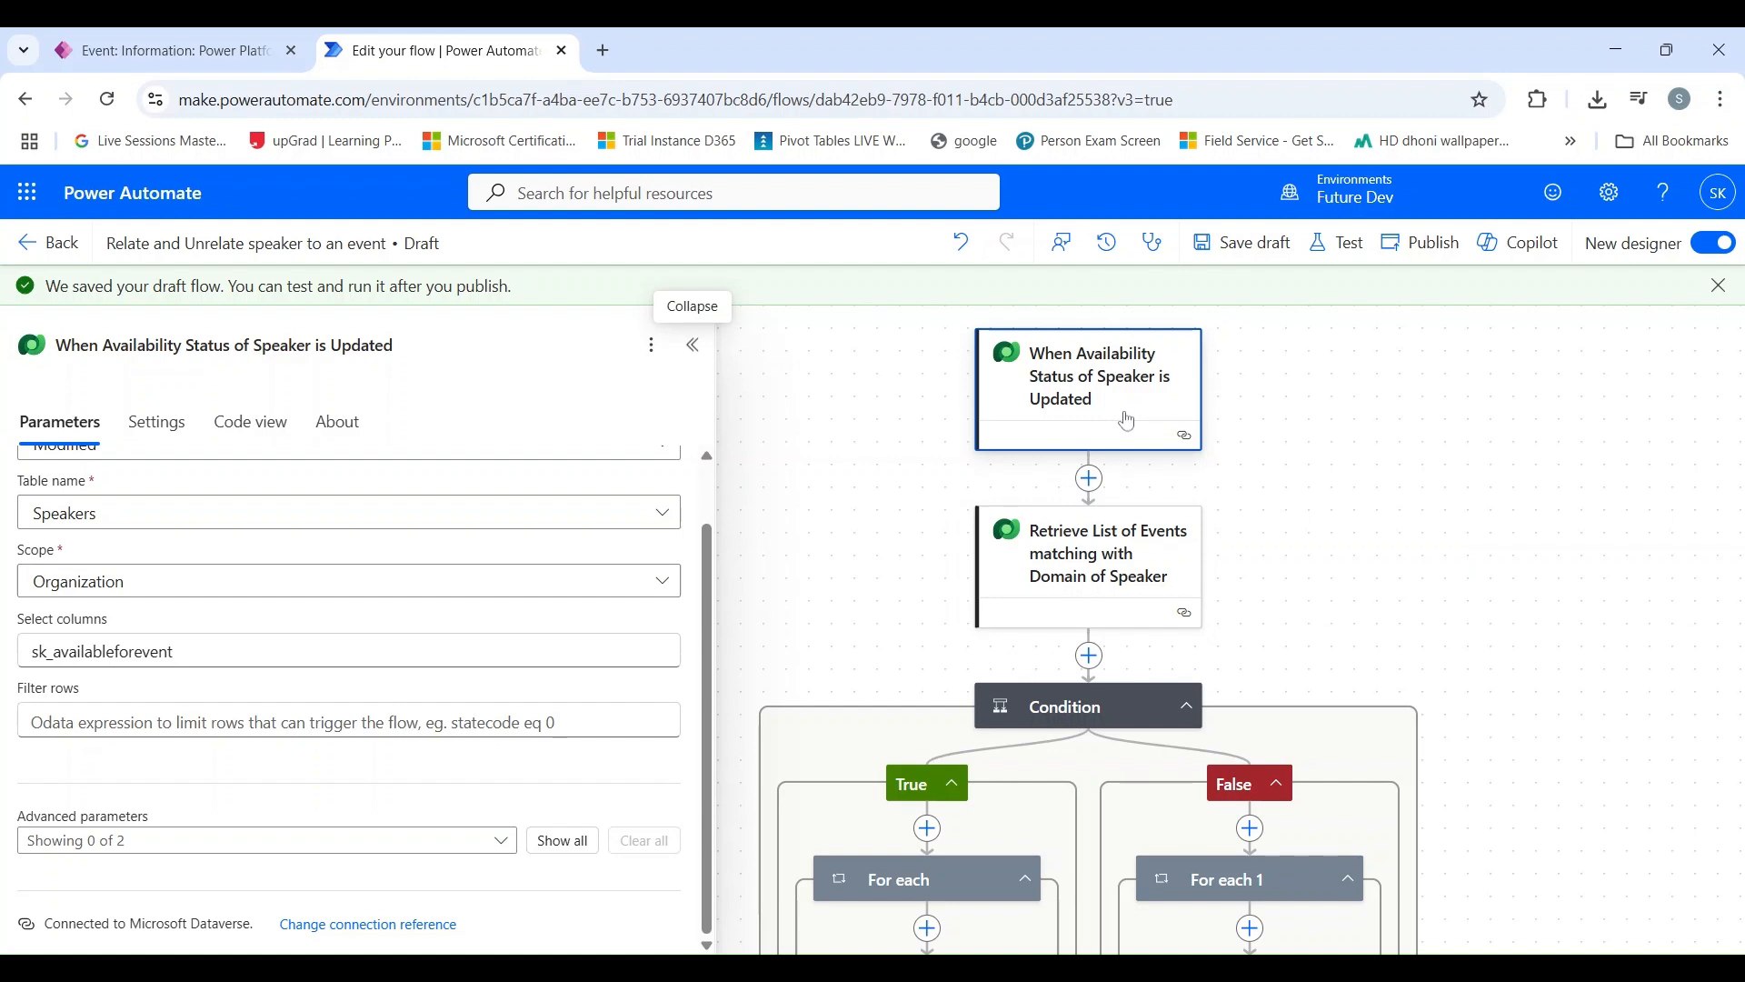
scroll(1126, 428, down, 2)
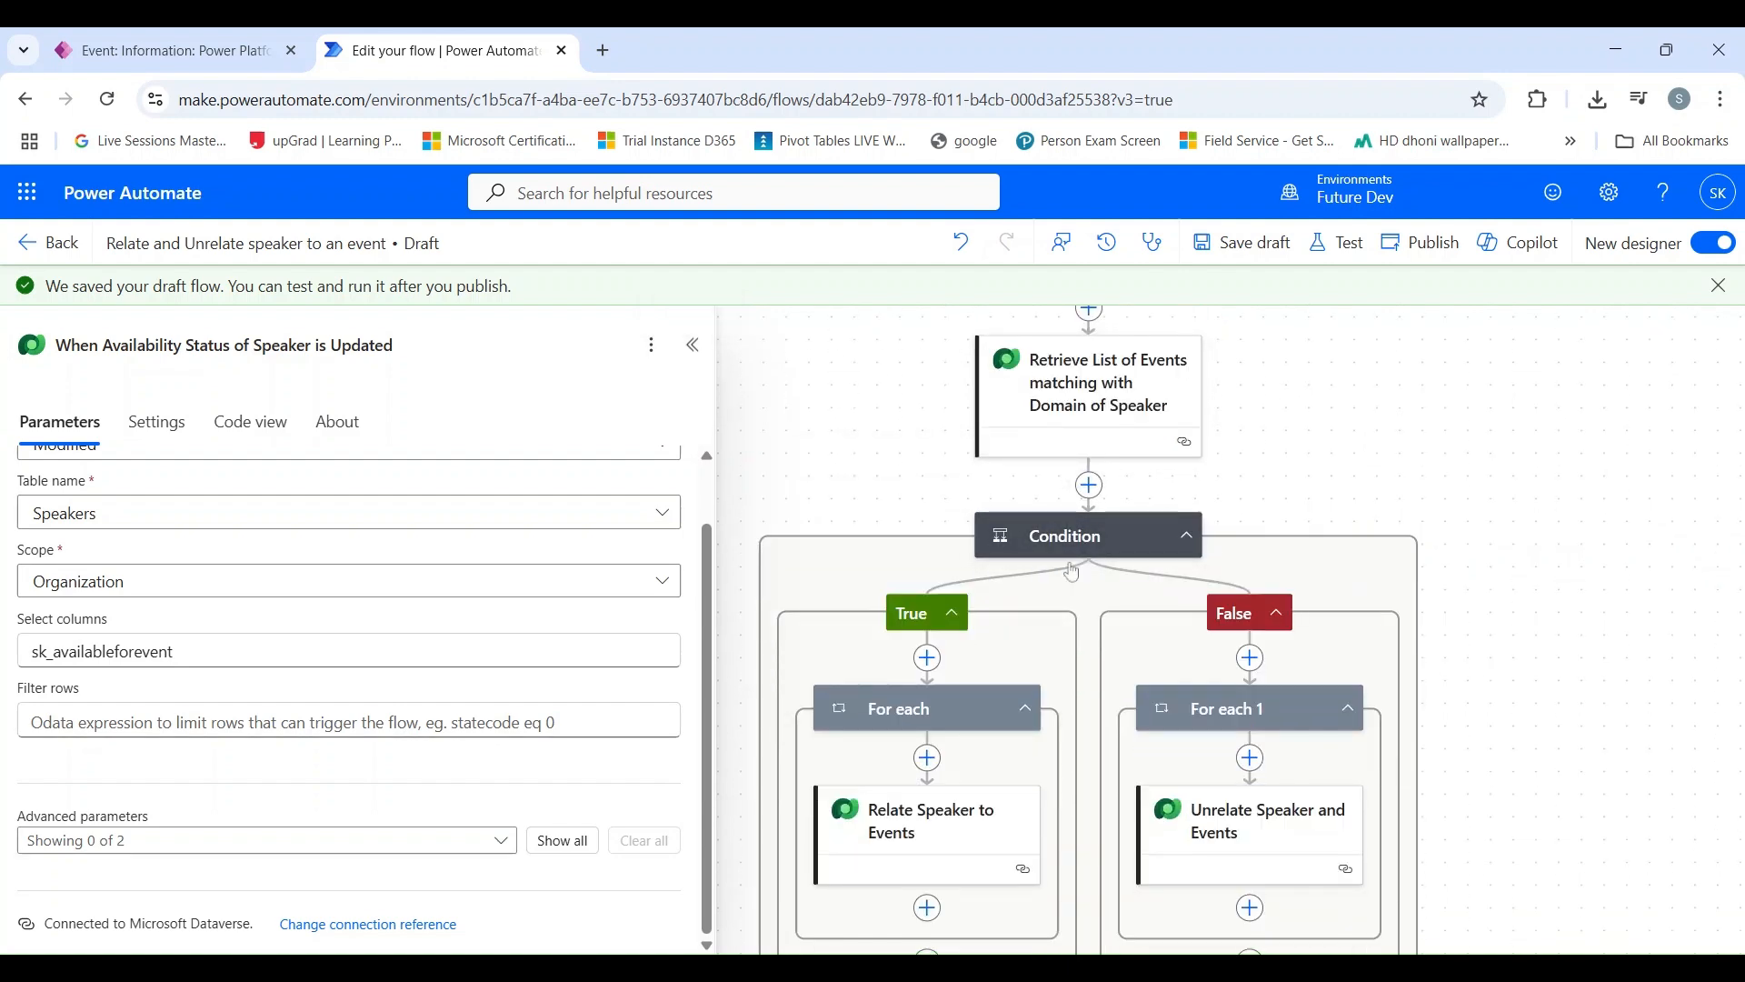
scroll(1107, 549, down, 1)
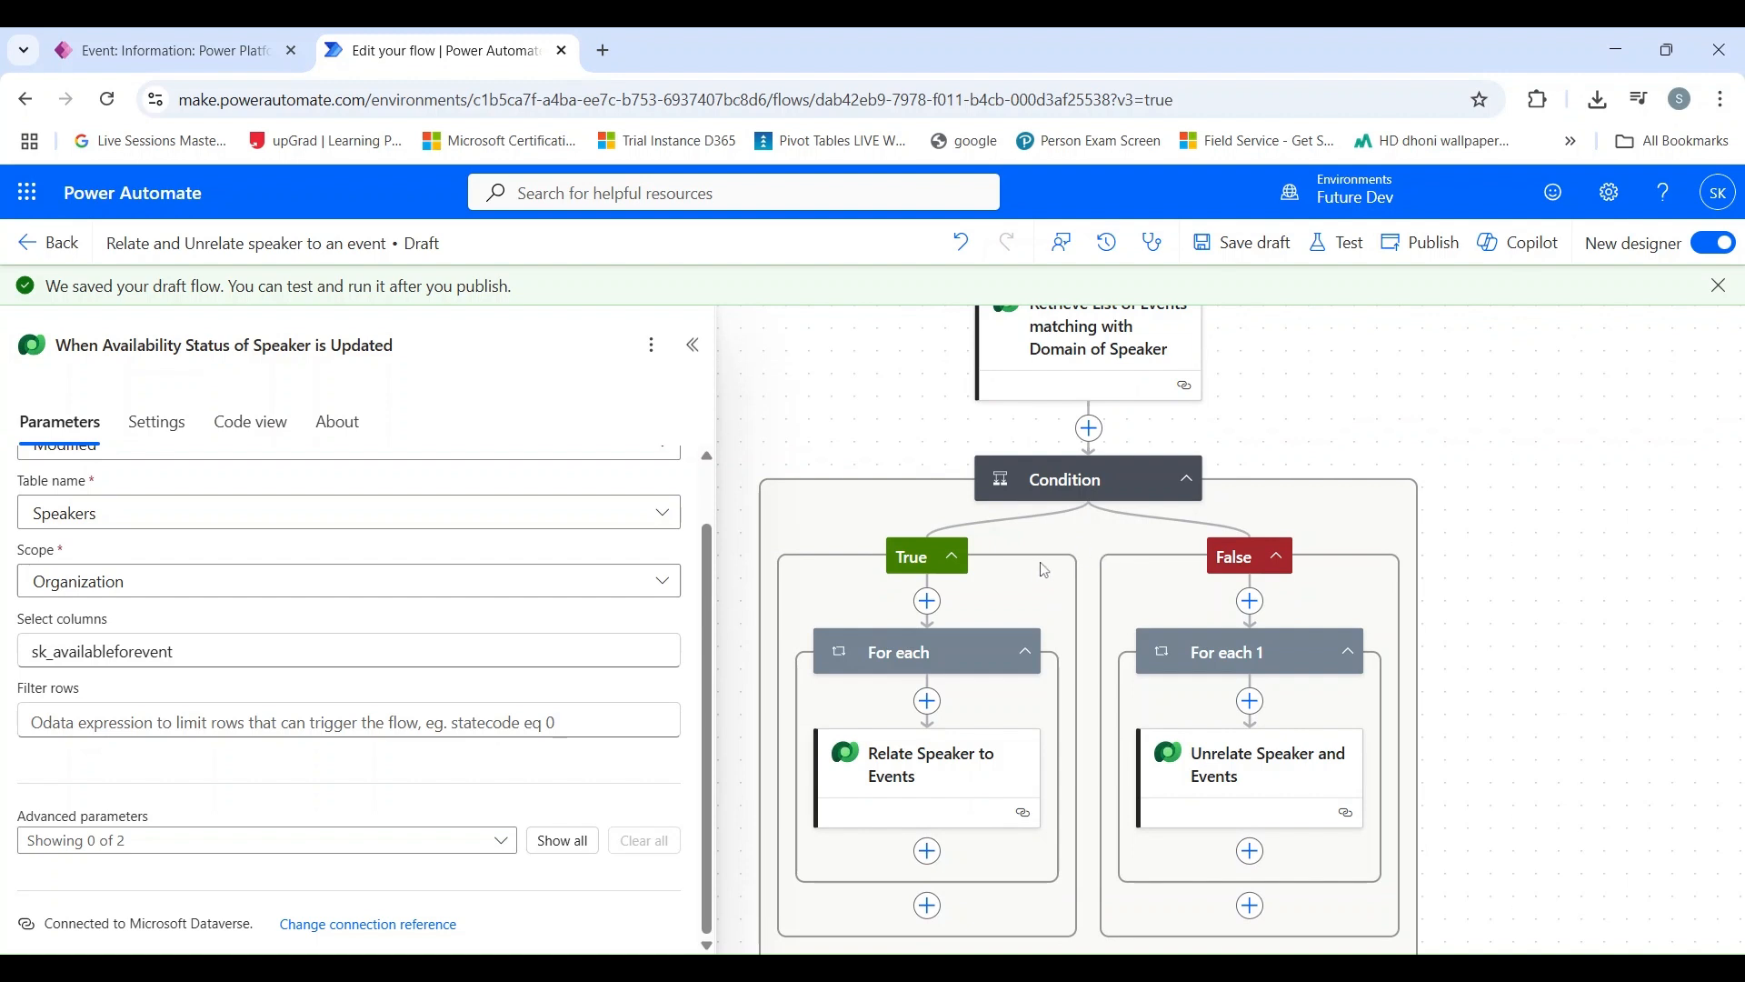
scroll(1024, 582, down, 1)
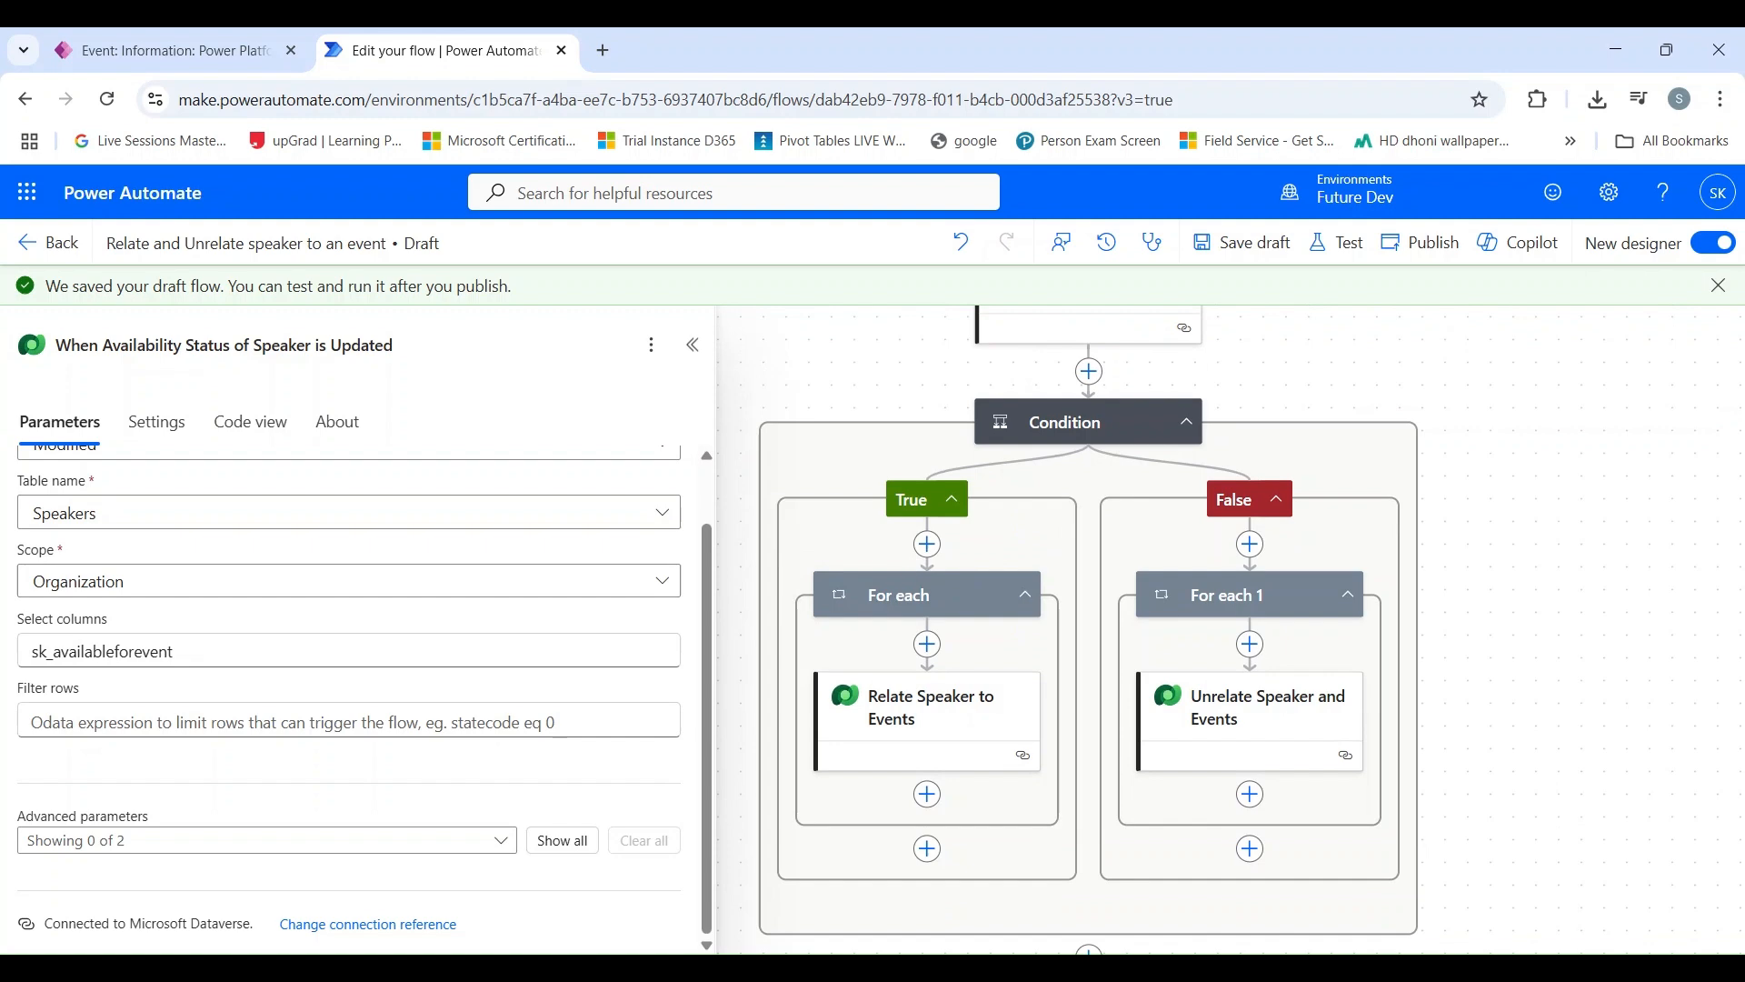
scroll(1088, 464, up, 3)
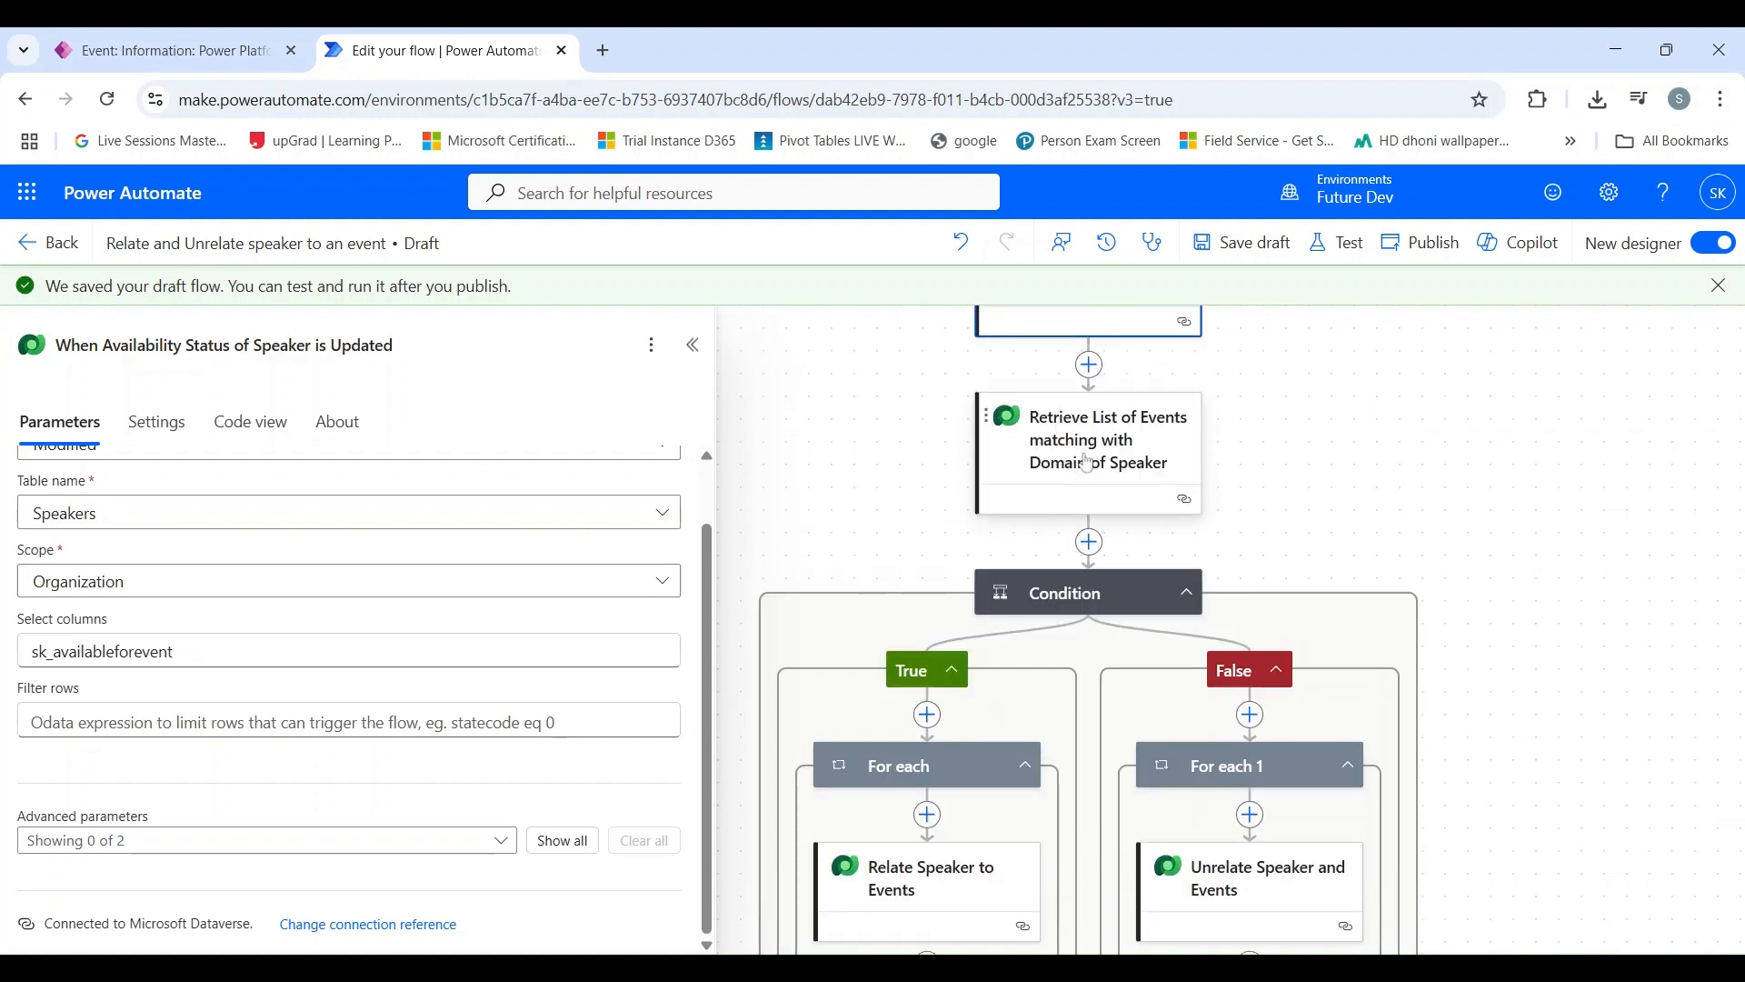
scroll(1088, 463, down, 2)
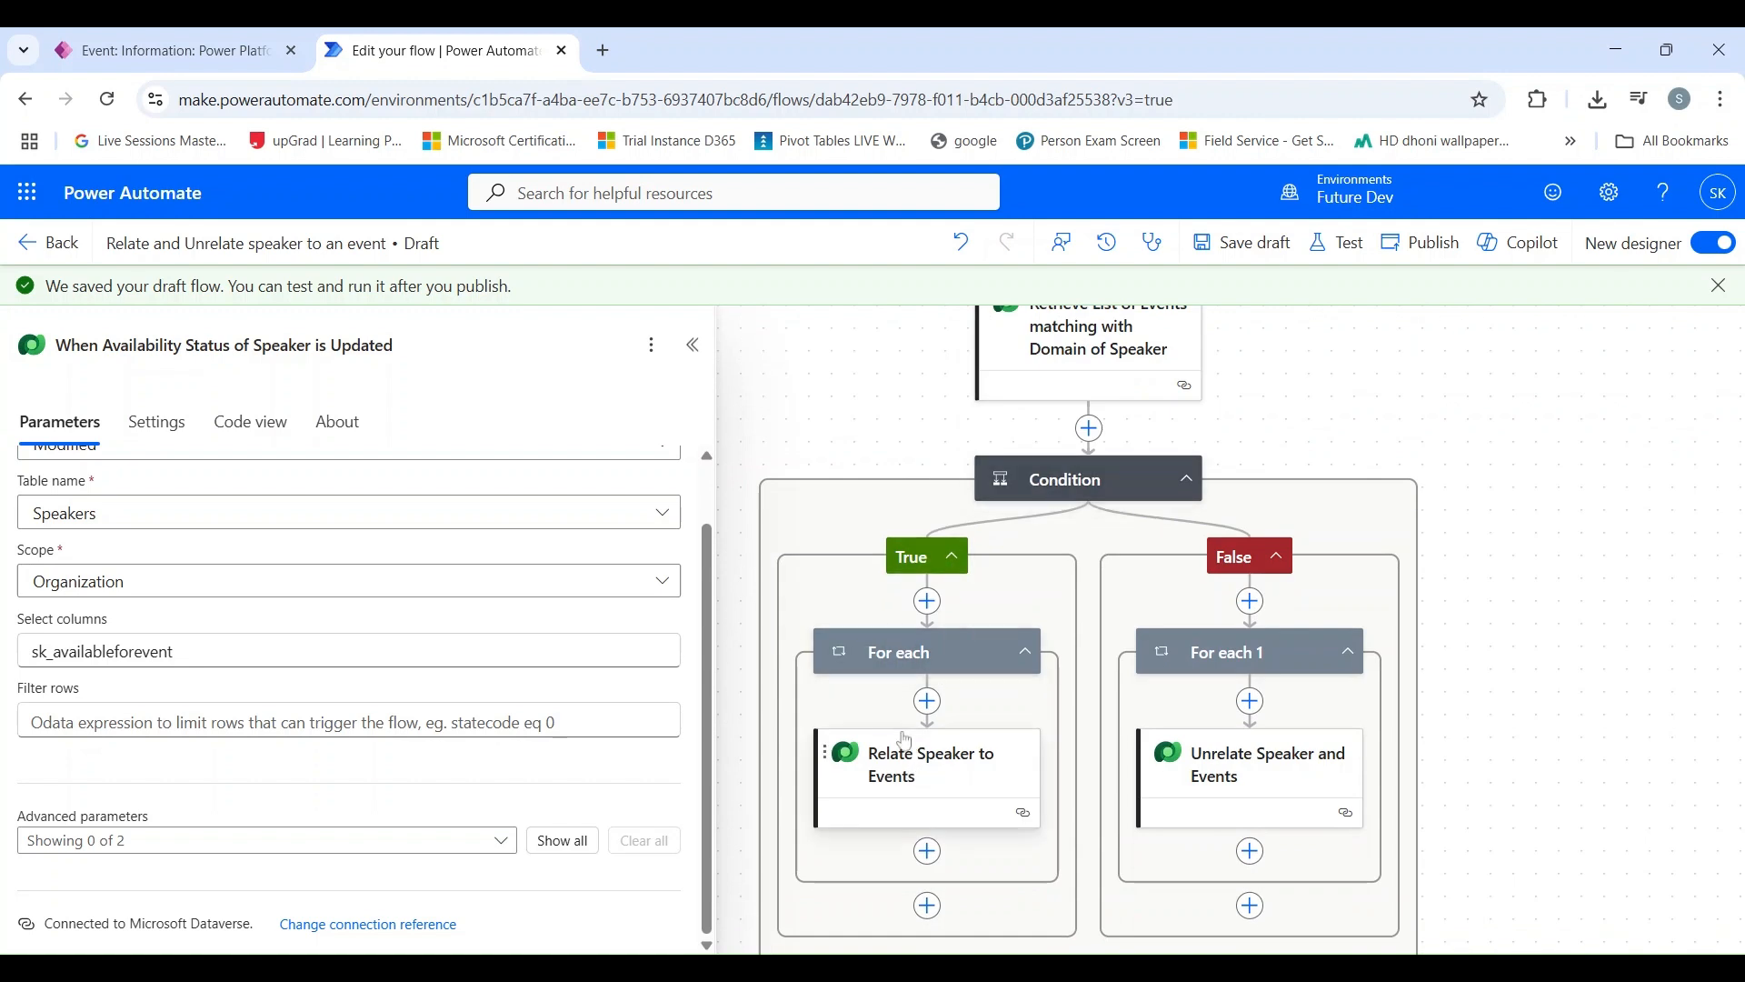
Step: Publish the Relate and Unrelate speaker to an event flow and open its condition's parameters
scroll(895, 757, up, 1)
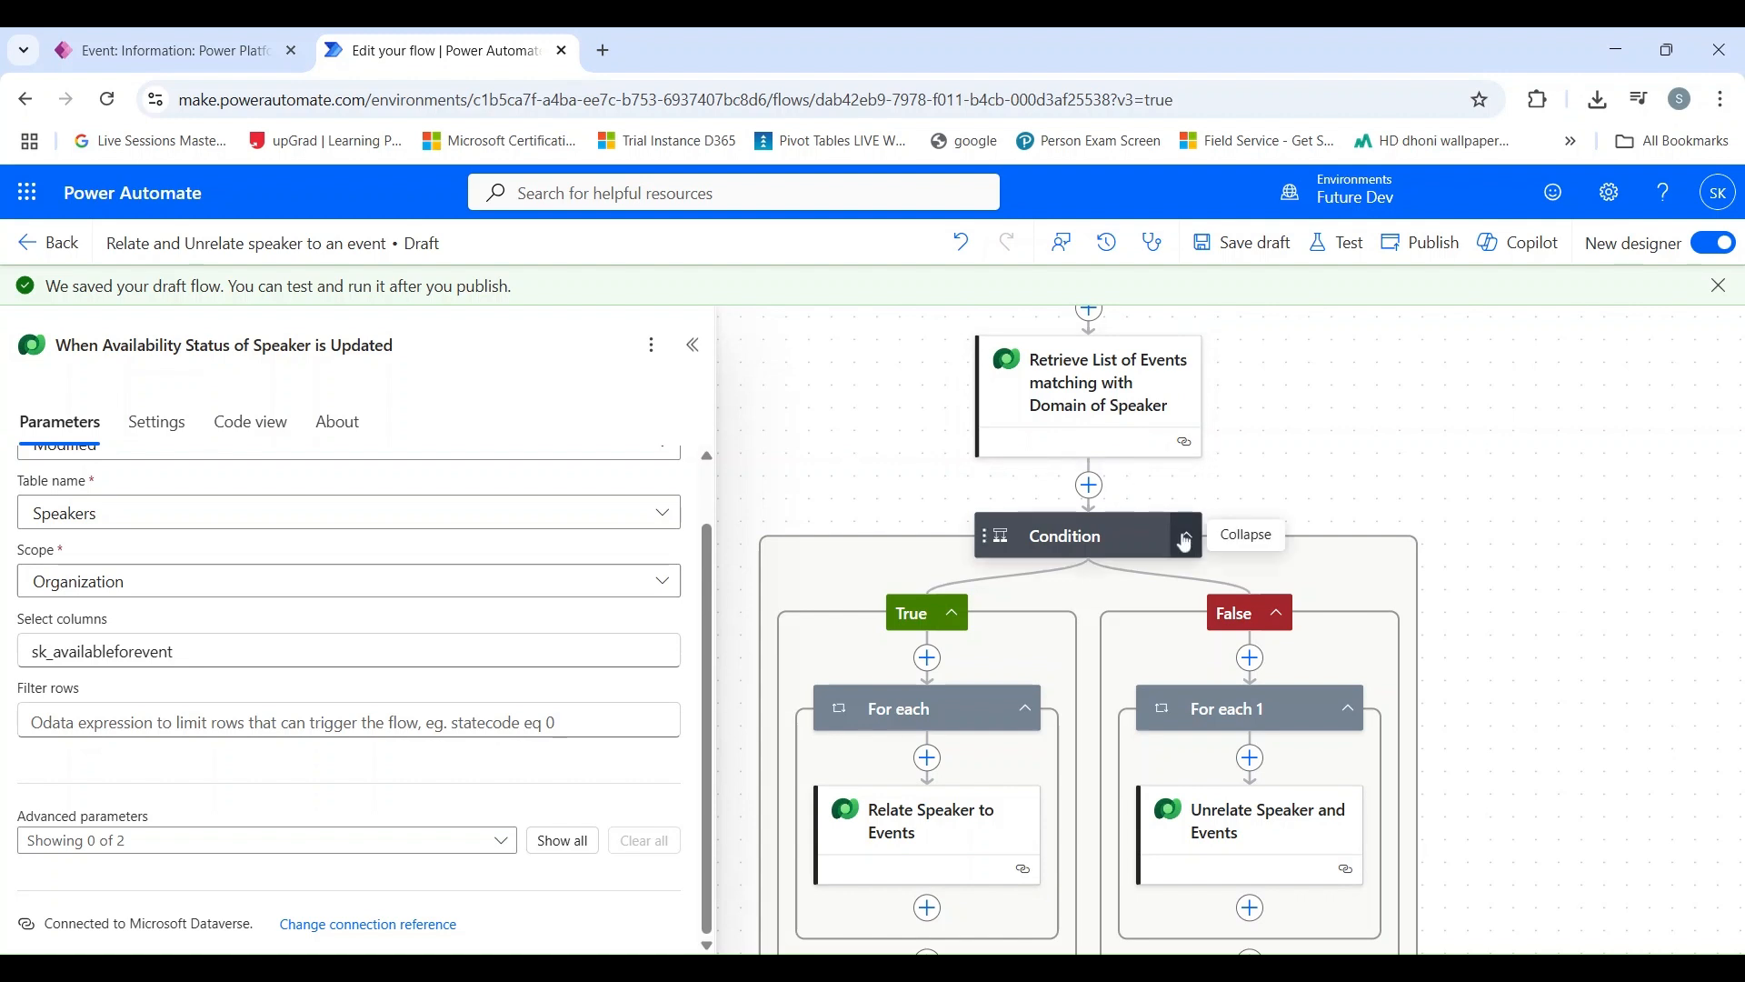
scroll(1195, 554, down, 1)
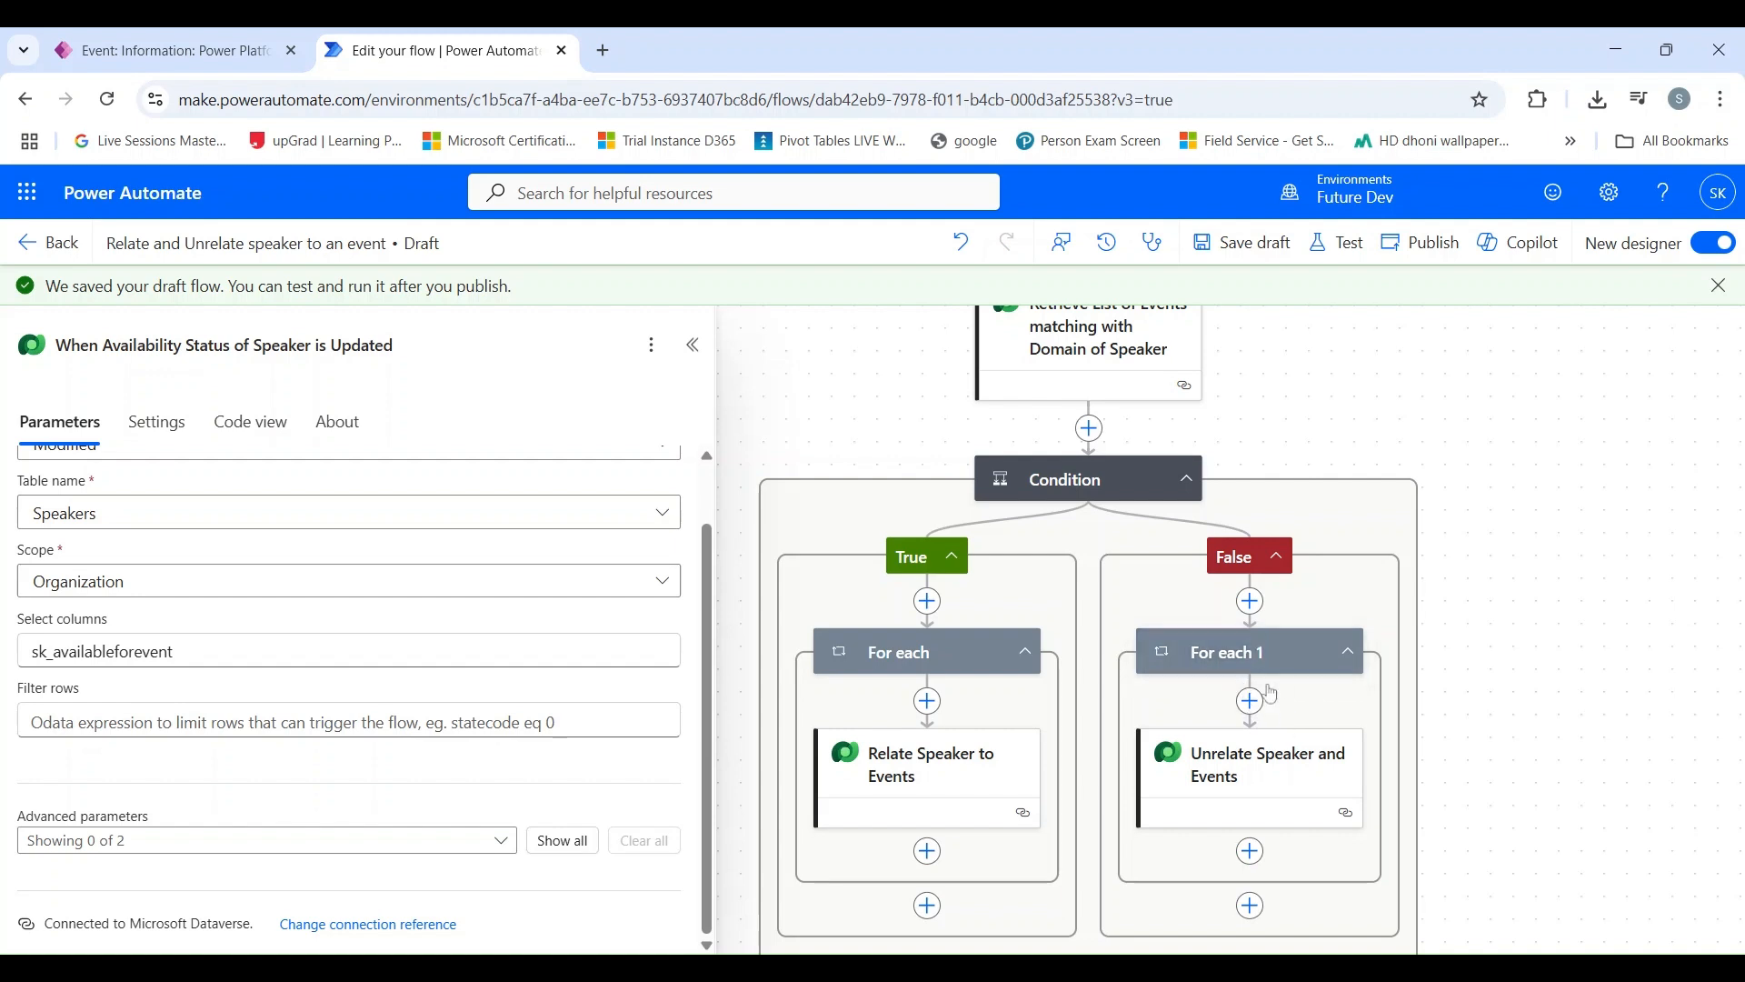
scroll(1264, 679, down, 3)
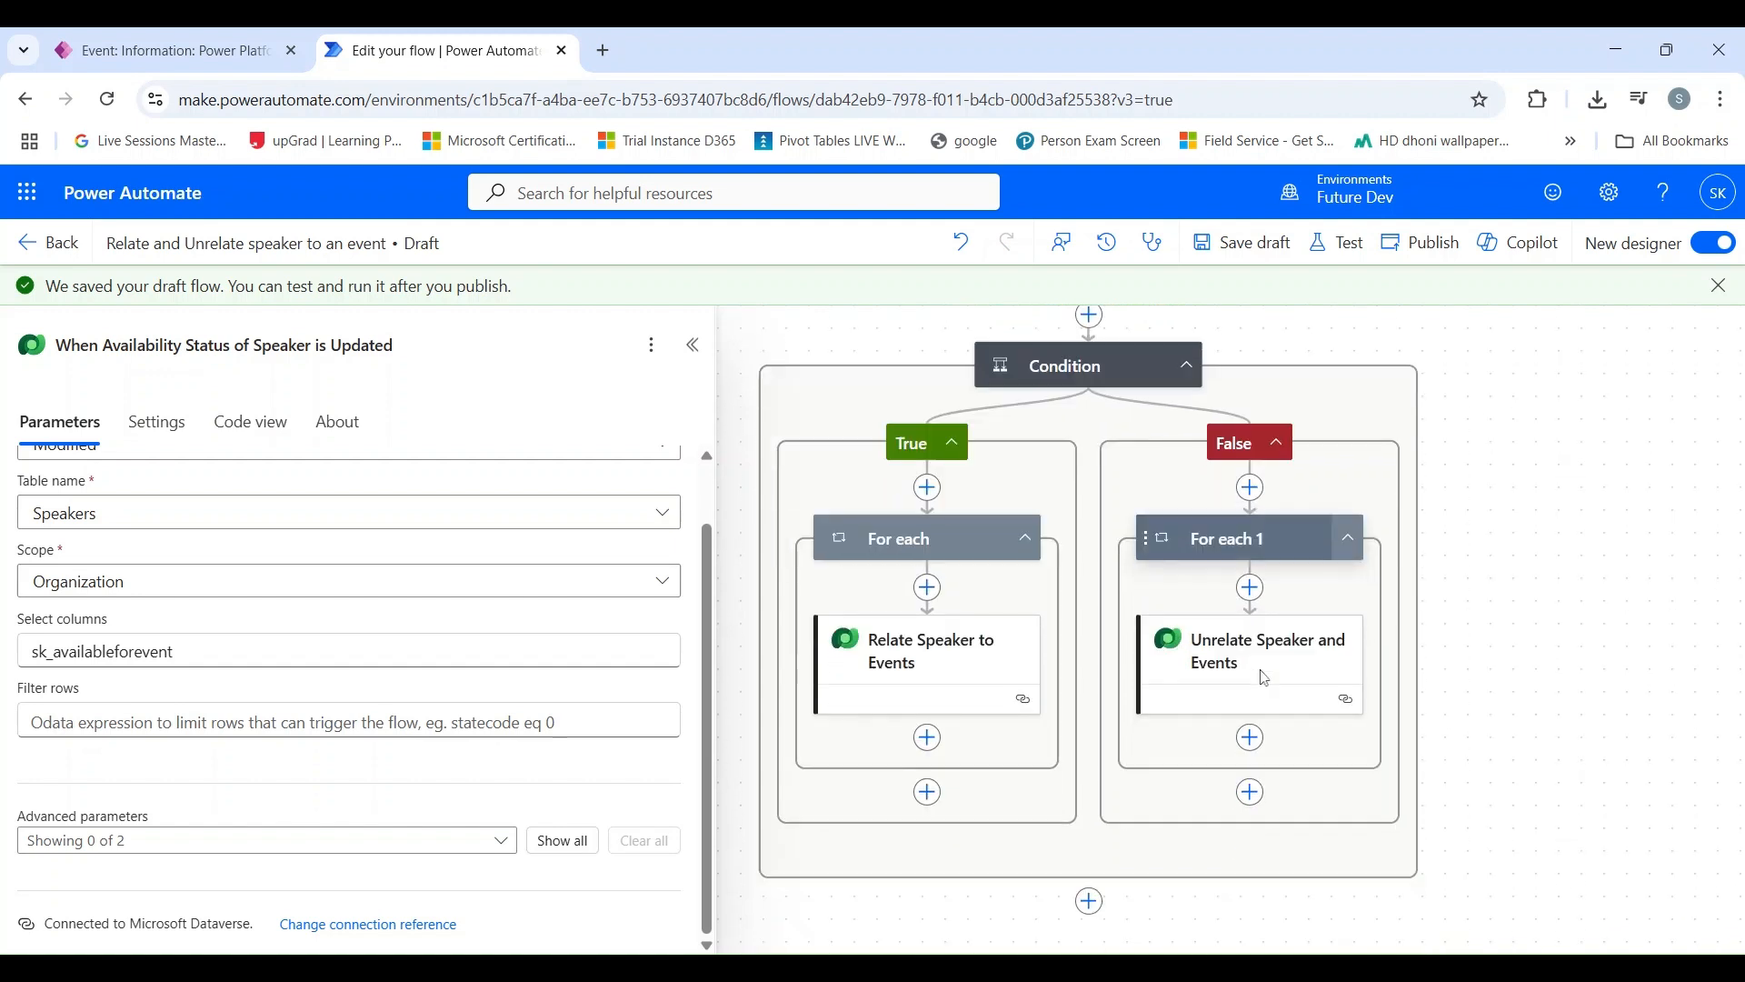
scroll(1264, 678, up, 4)
scroll(1264, 679, up, 5)
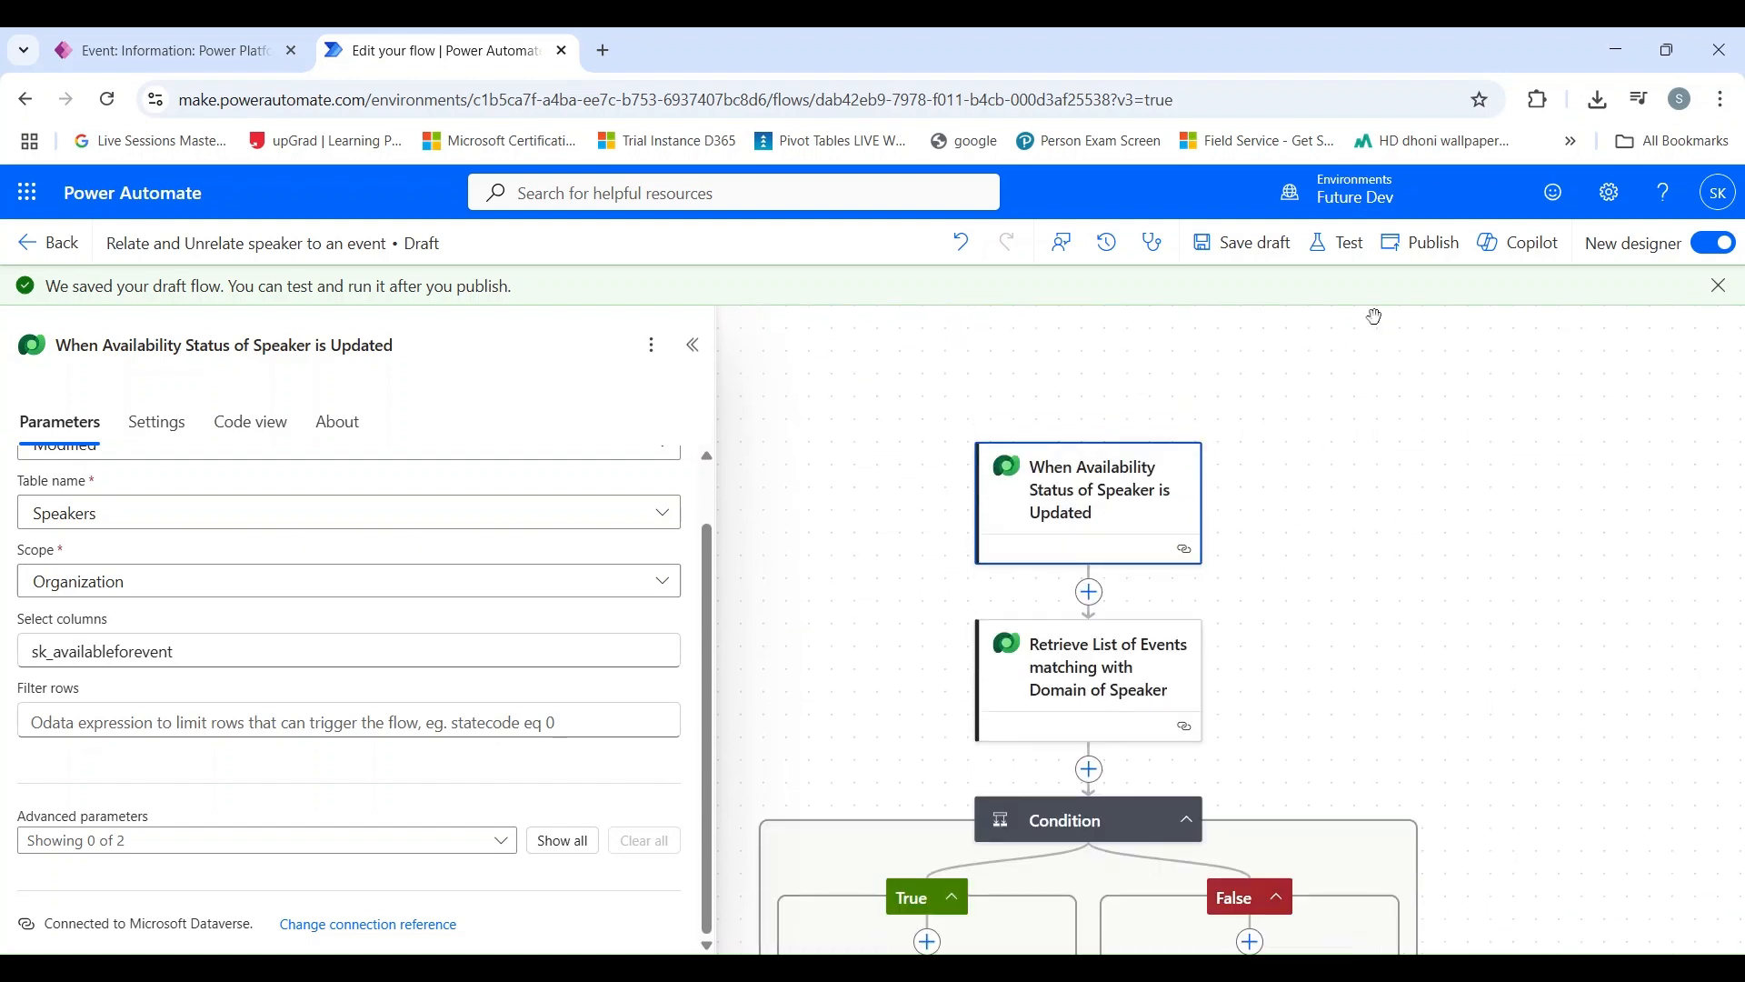
click(1423, 242)
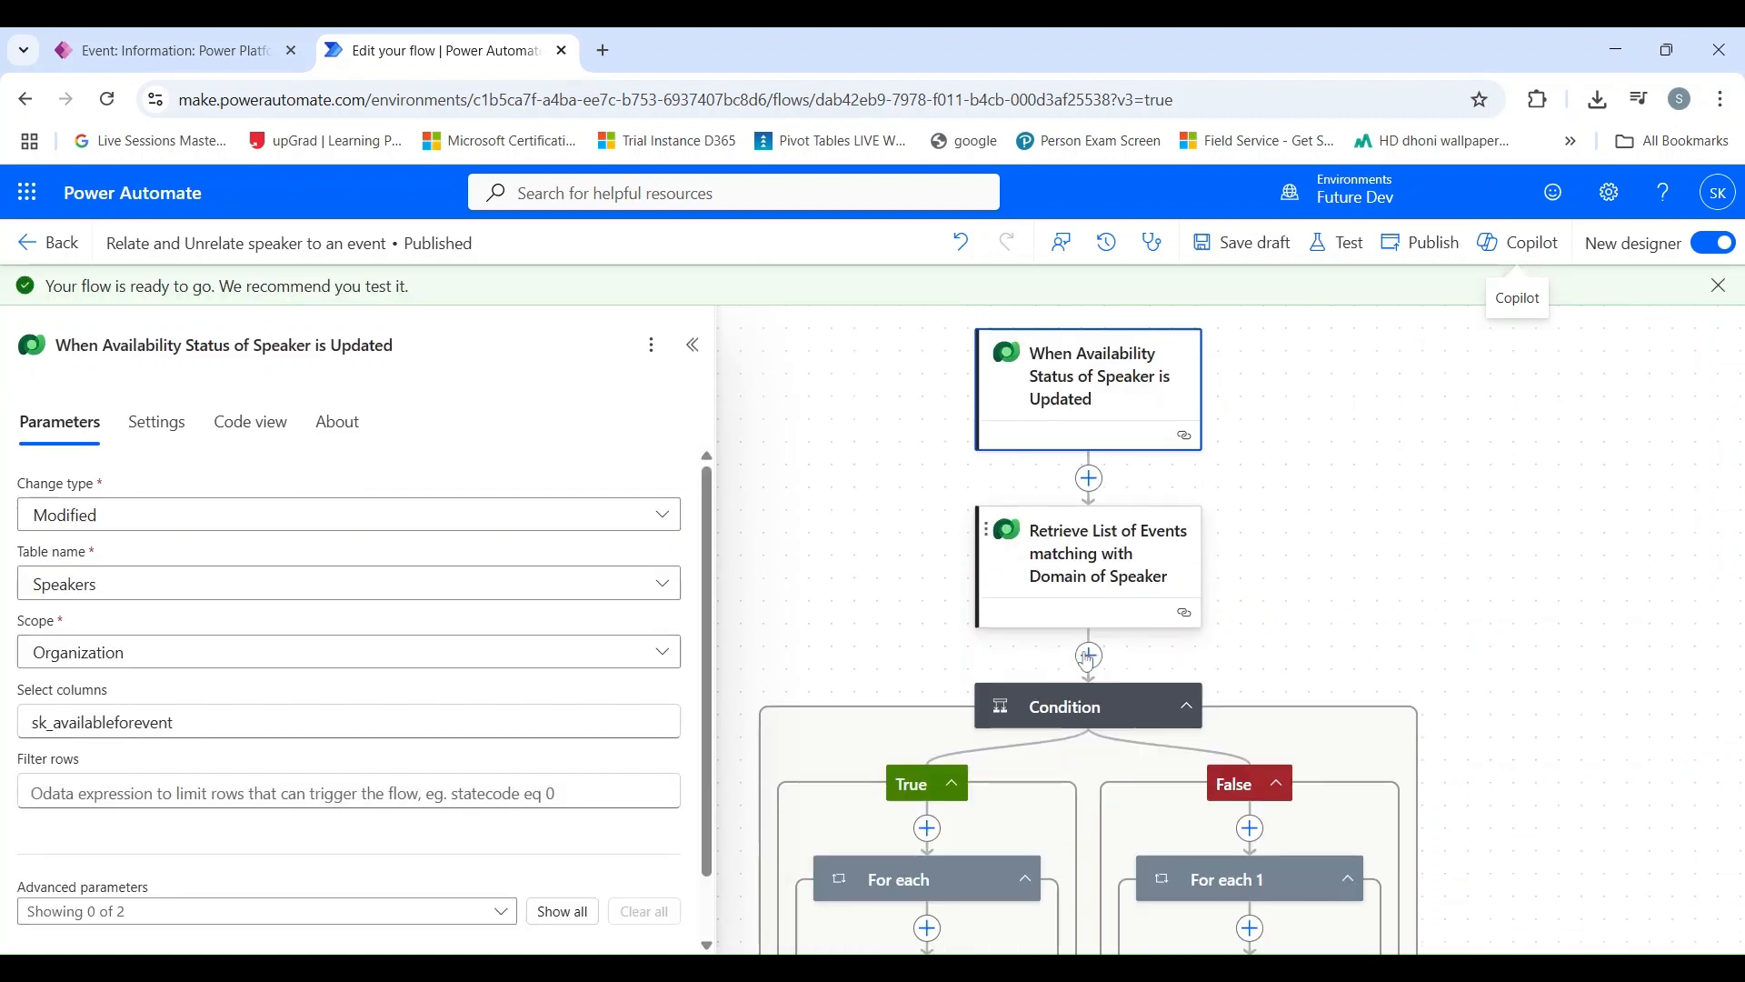
click(1086, 706)
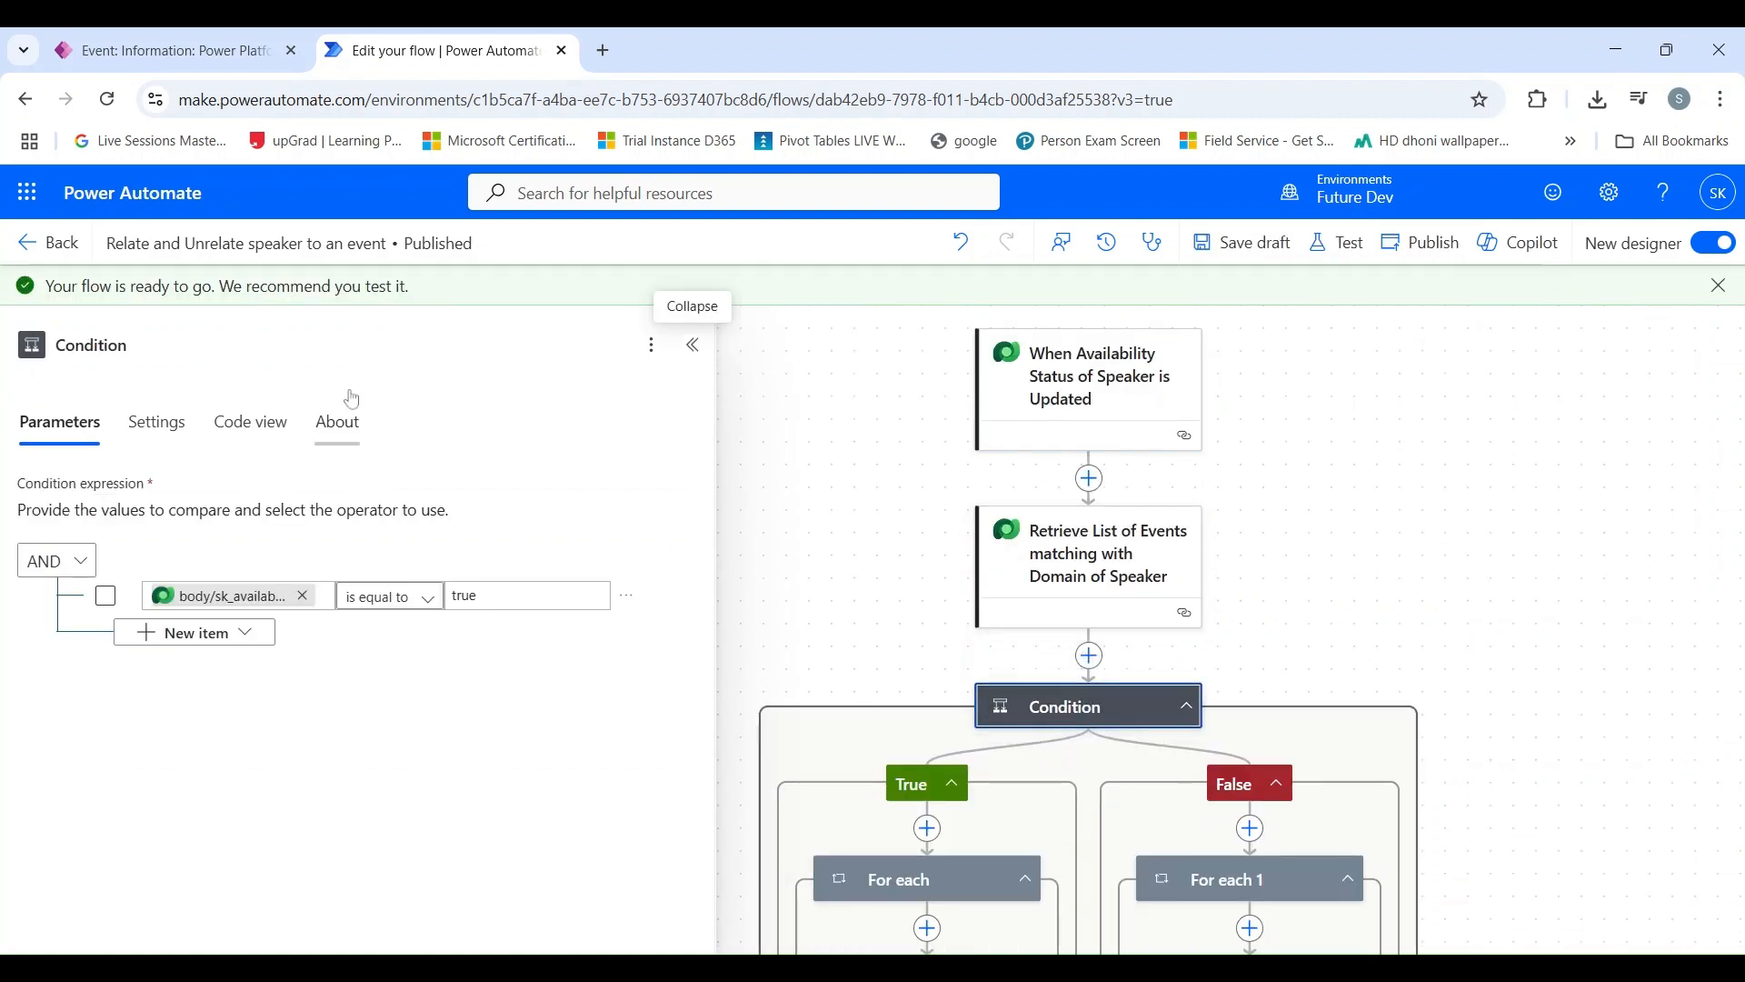
Step: Switch to the Event Management App, reload it, and open the first record in the Active Speakers list
click(163, 51)
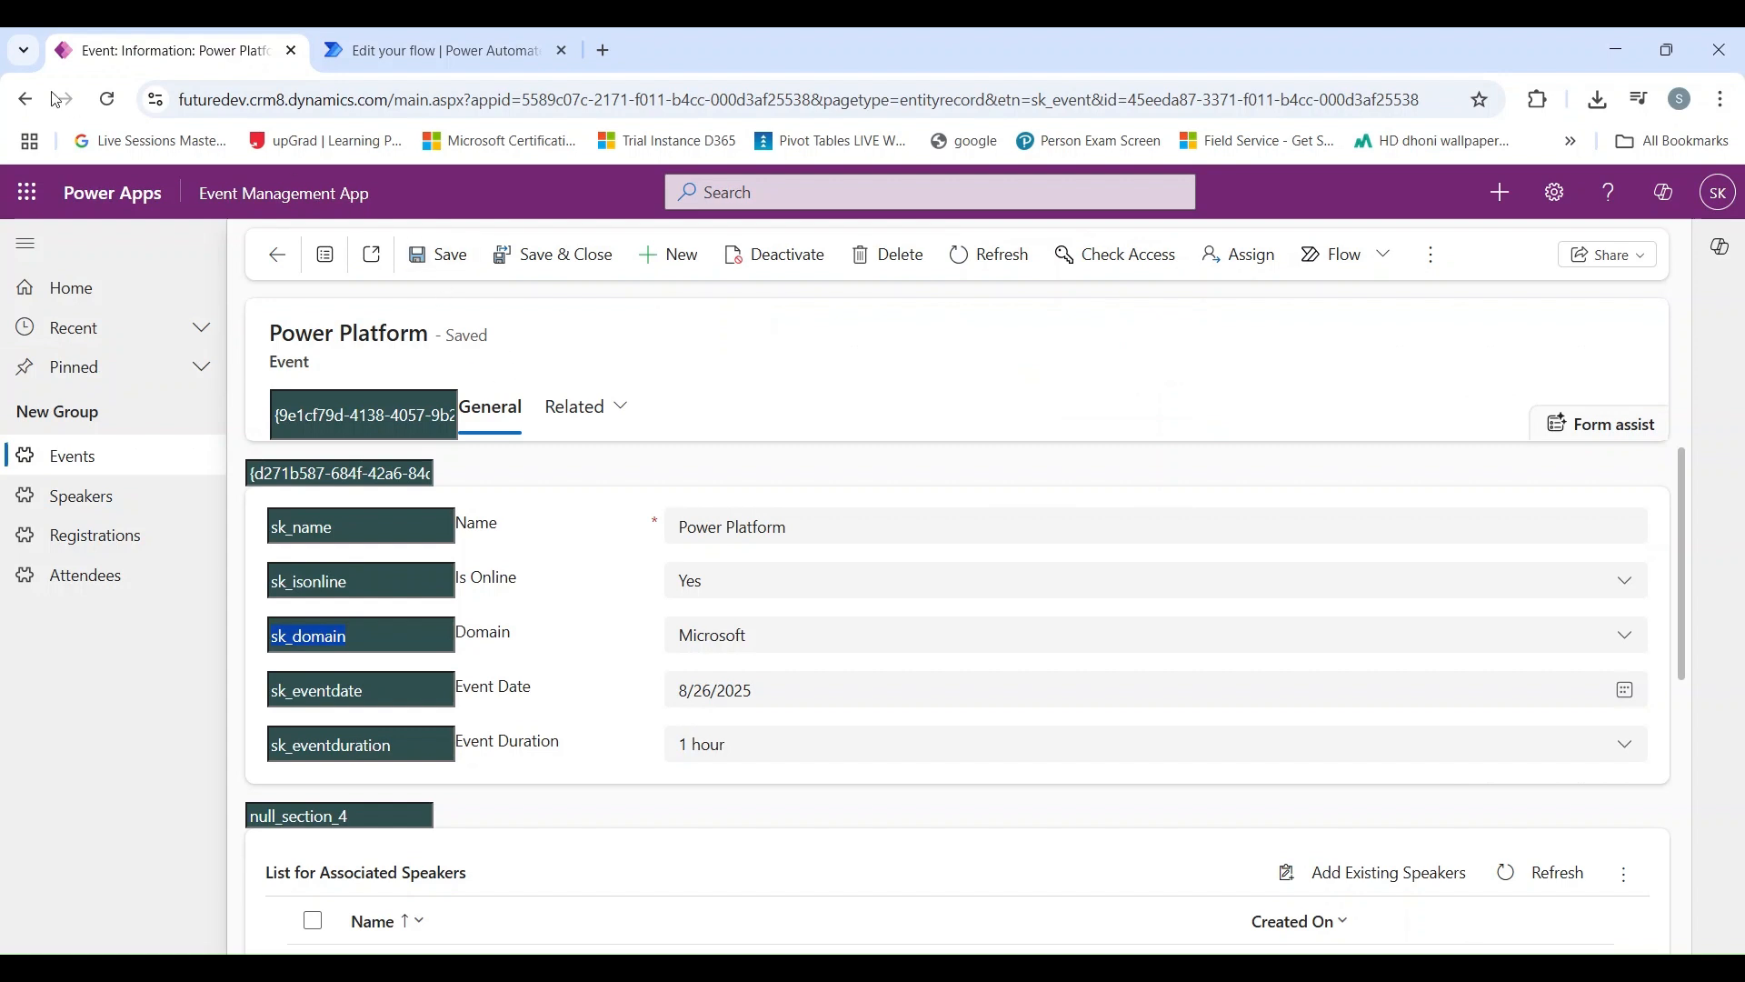
click(107, 99)
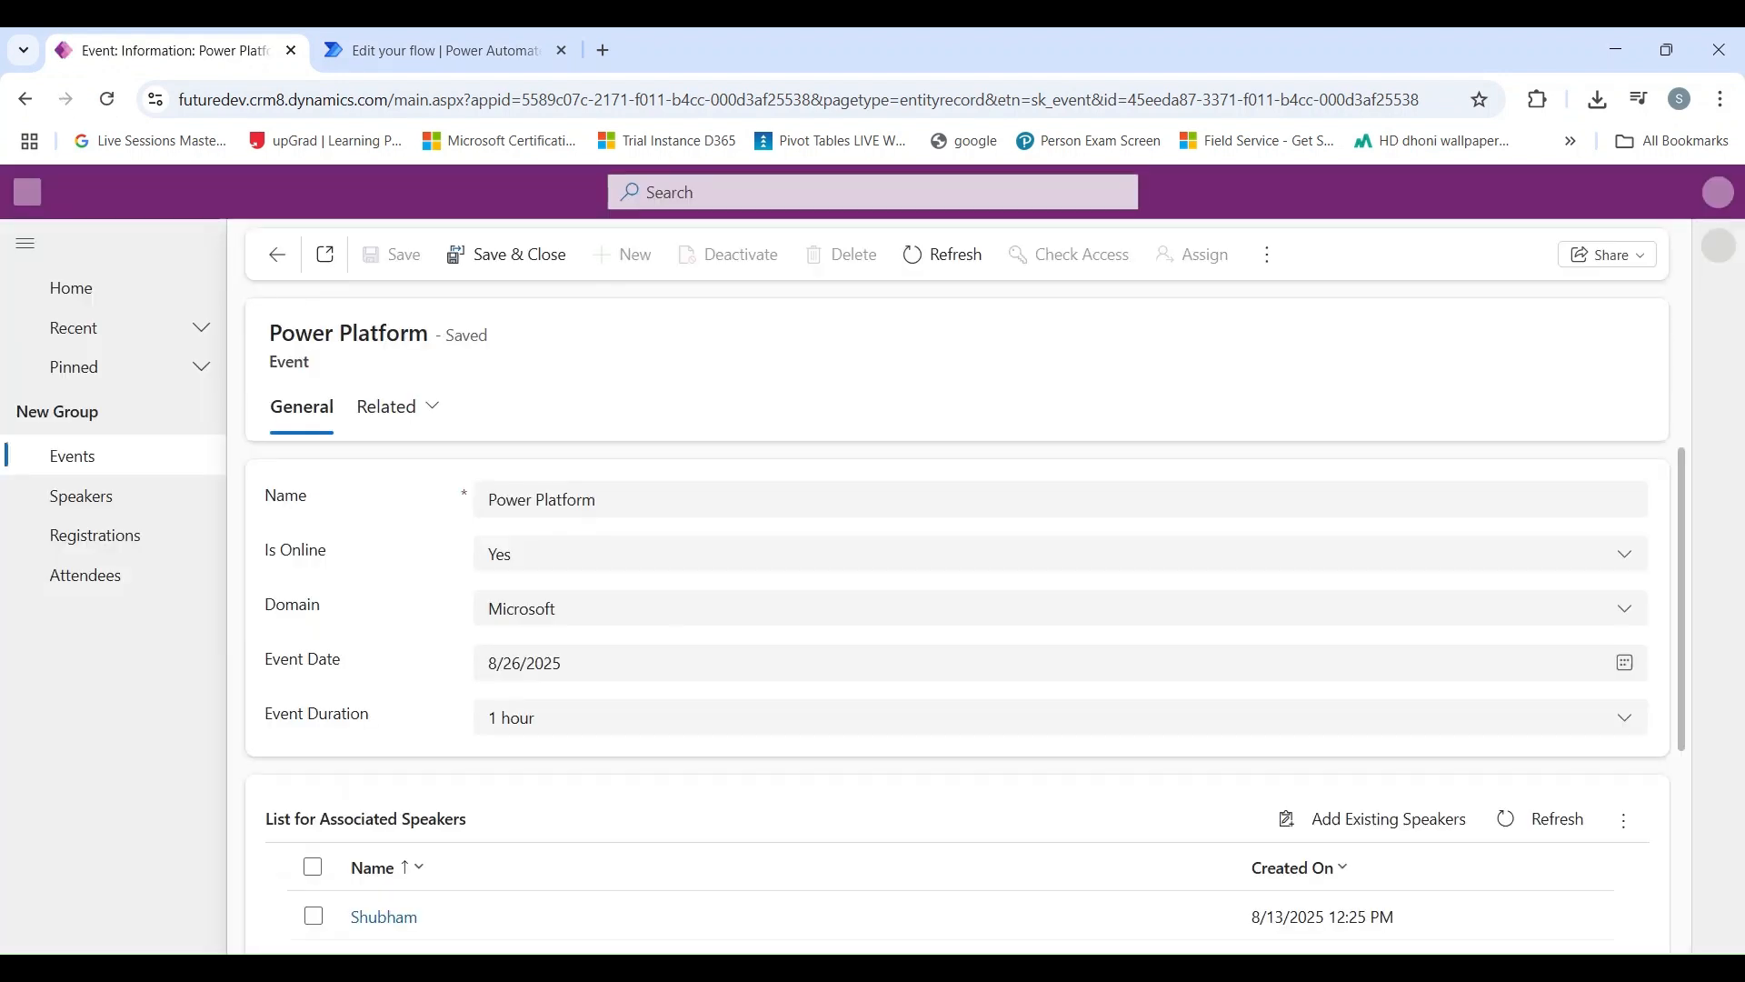
scroll(712, 482, down, 1)
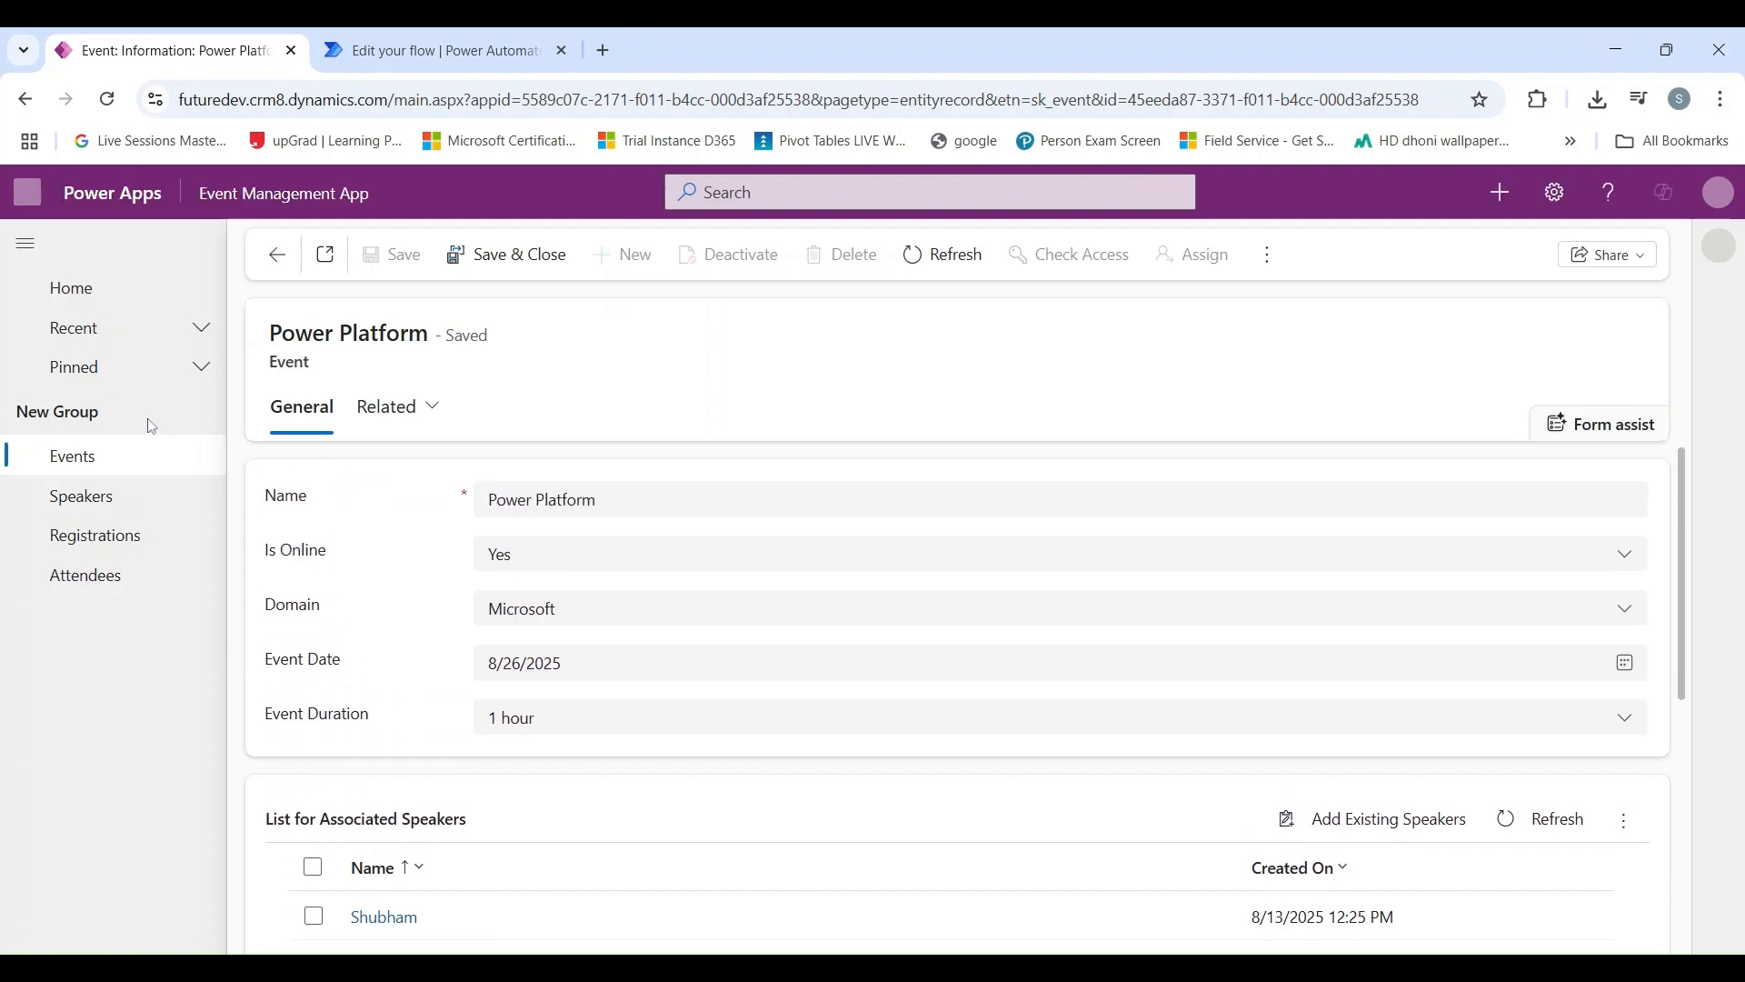
click(112, 499)
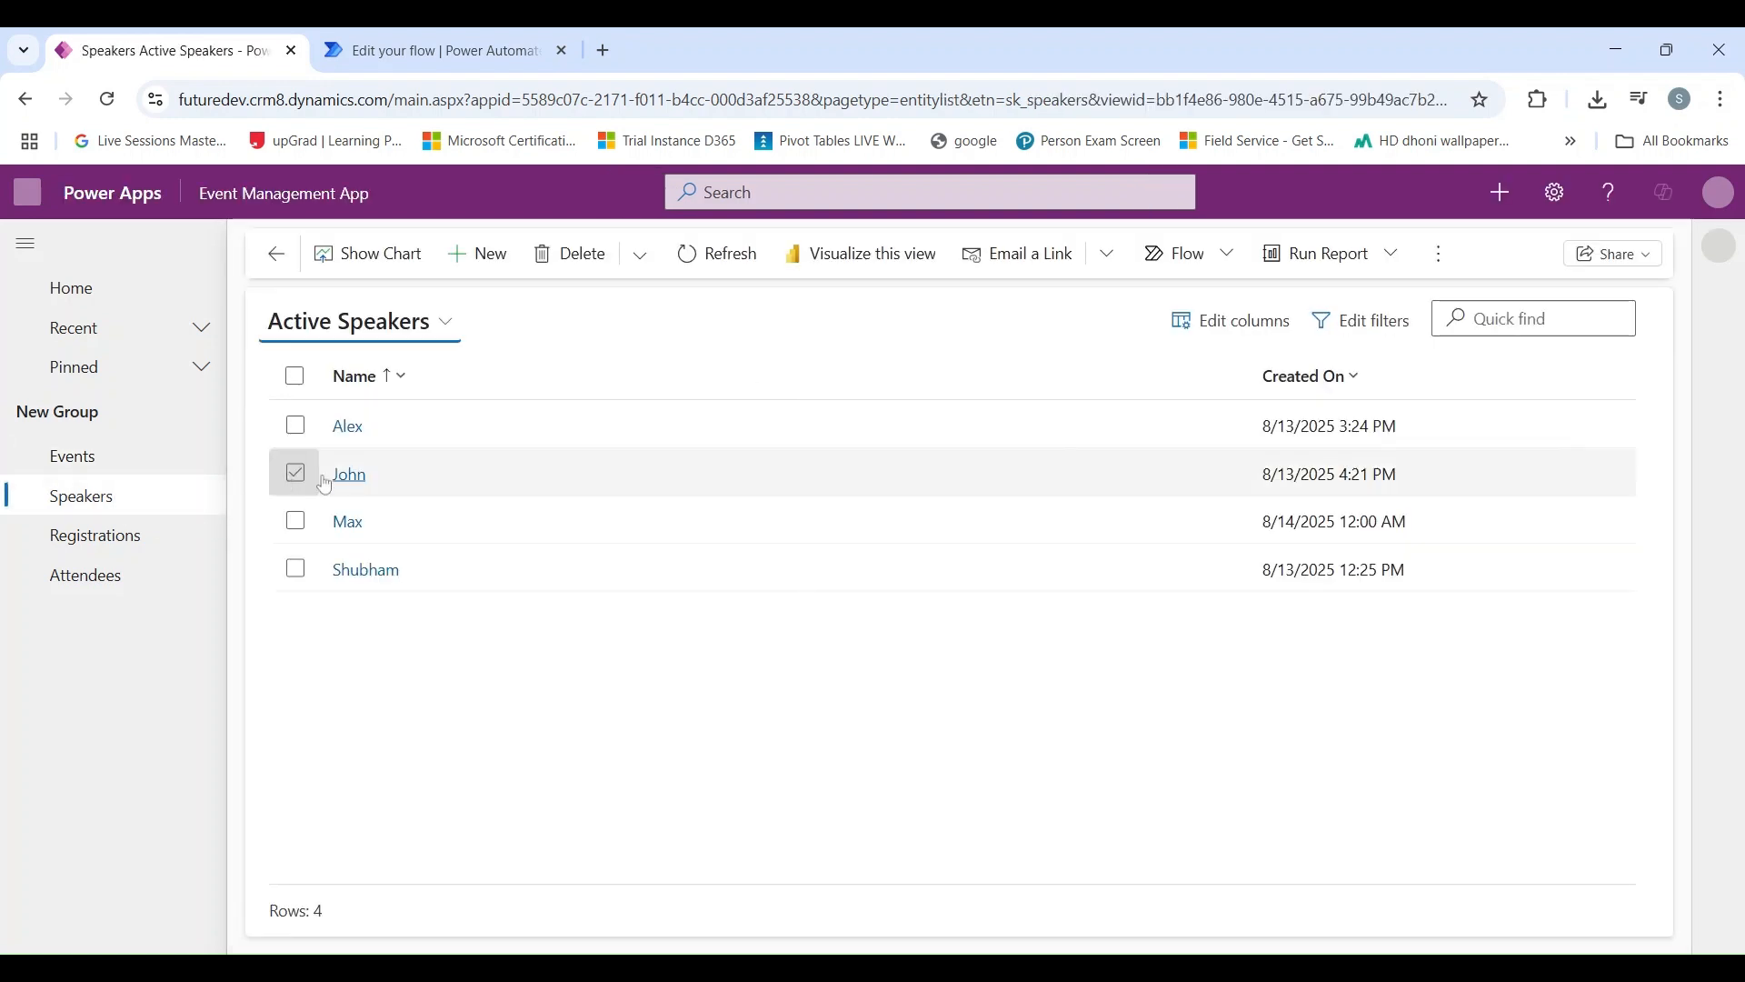
click(342, 422)
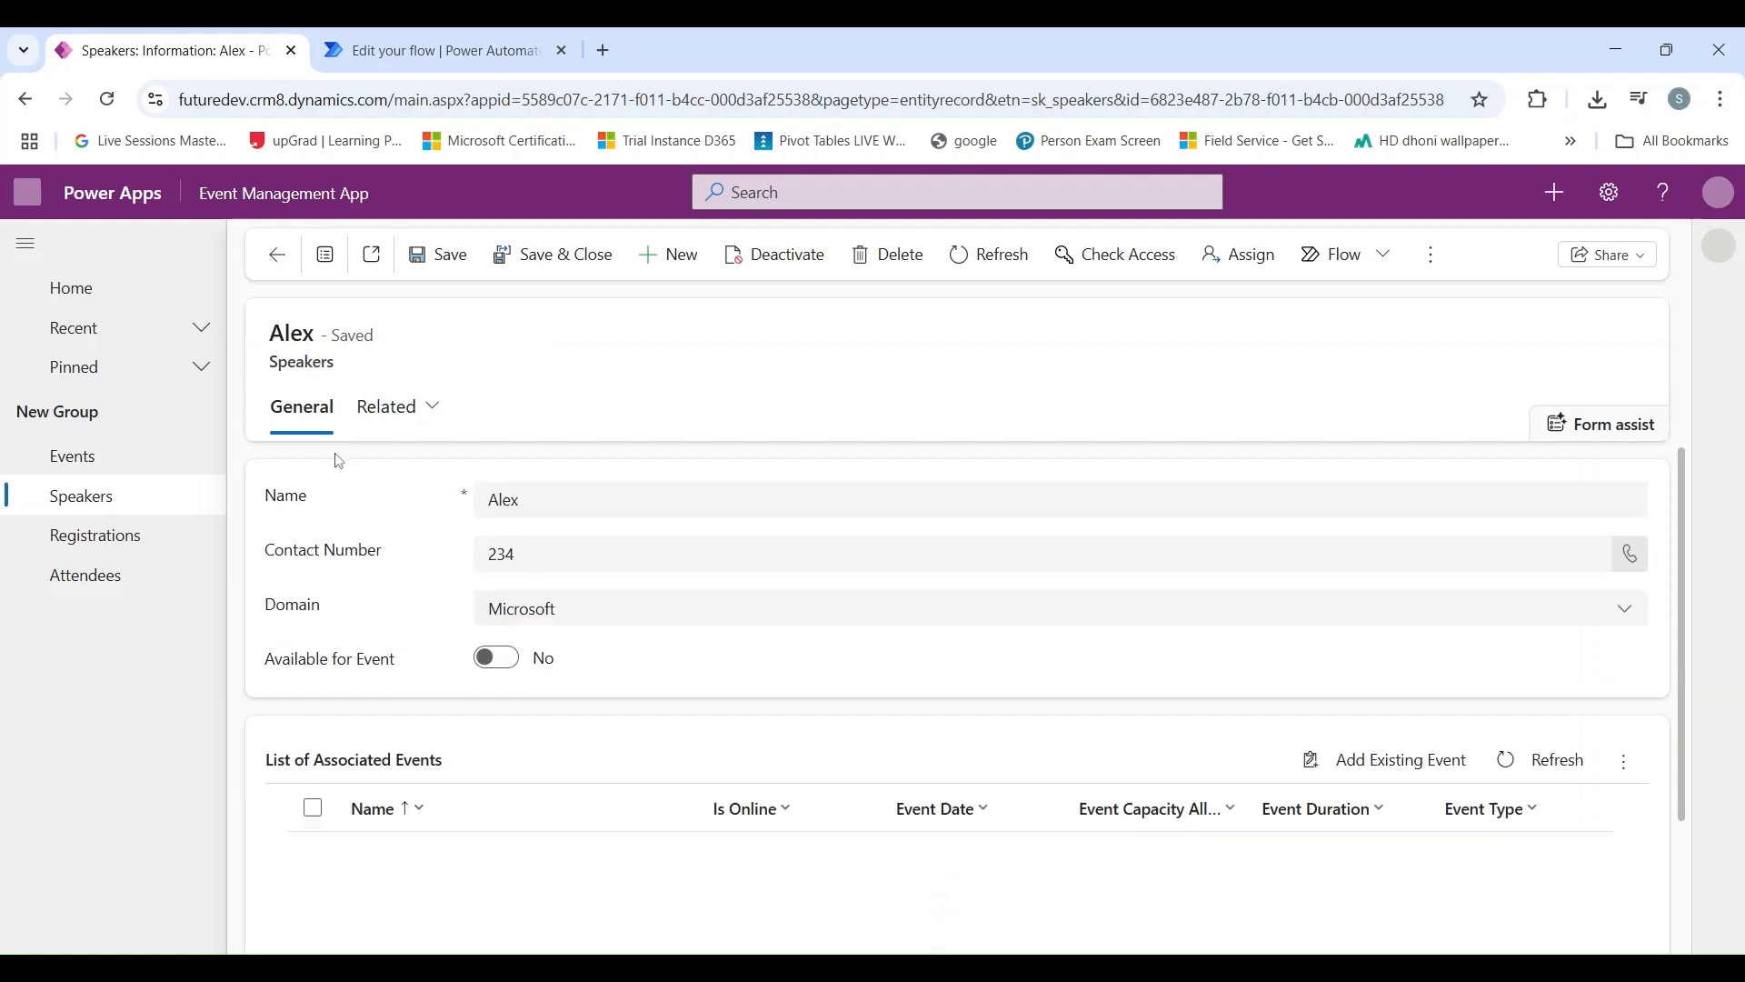
Step: Set the speaker's Available for Event to Yes and save the record
scroll(318, 524, down, 2)
scroll(318, 524, up, 2)
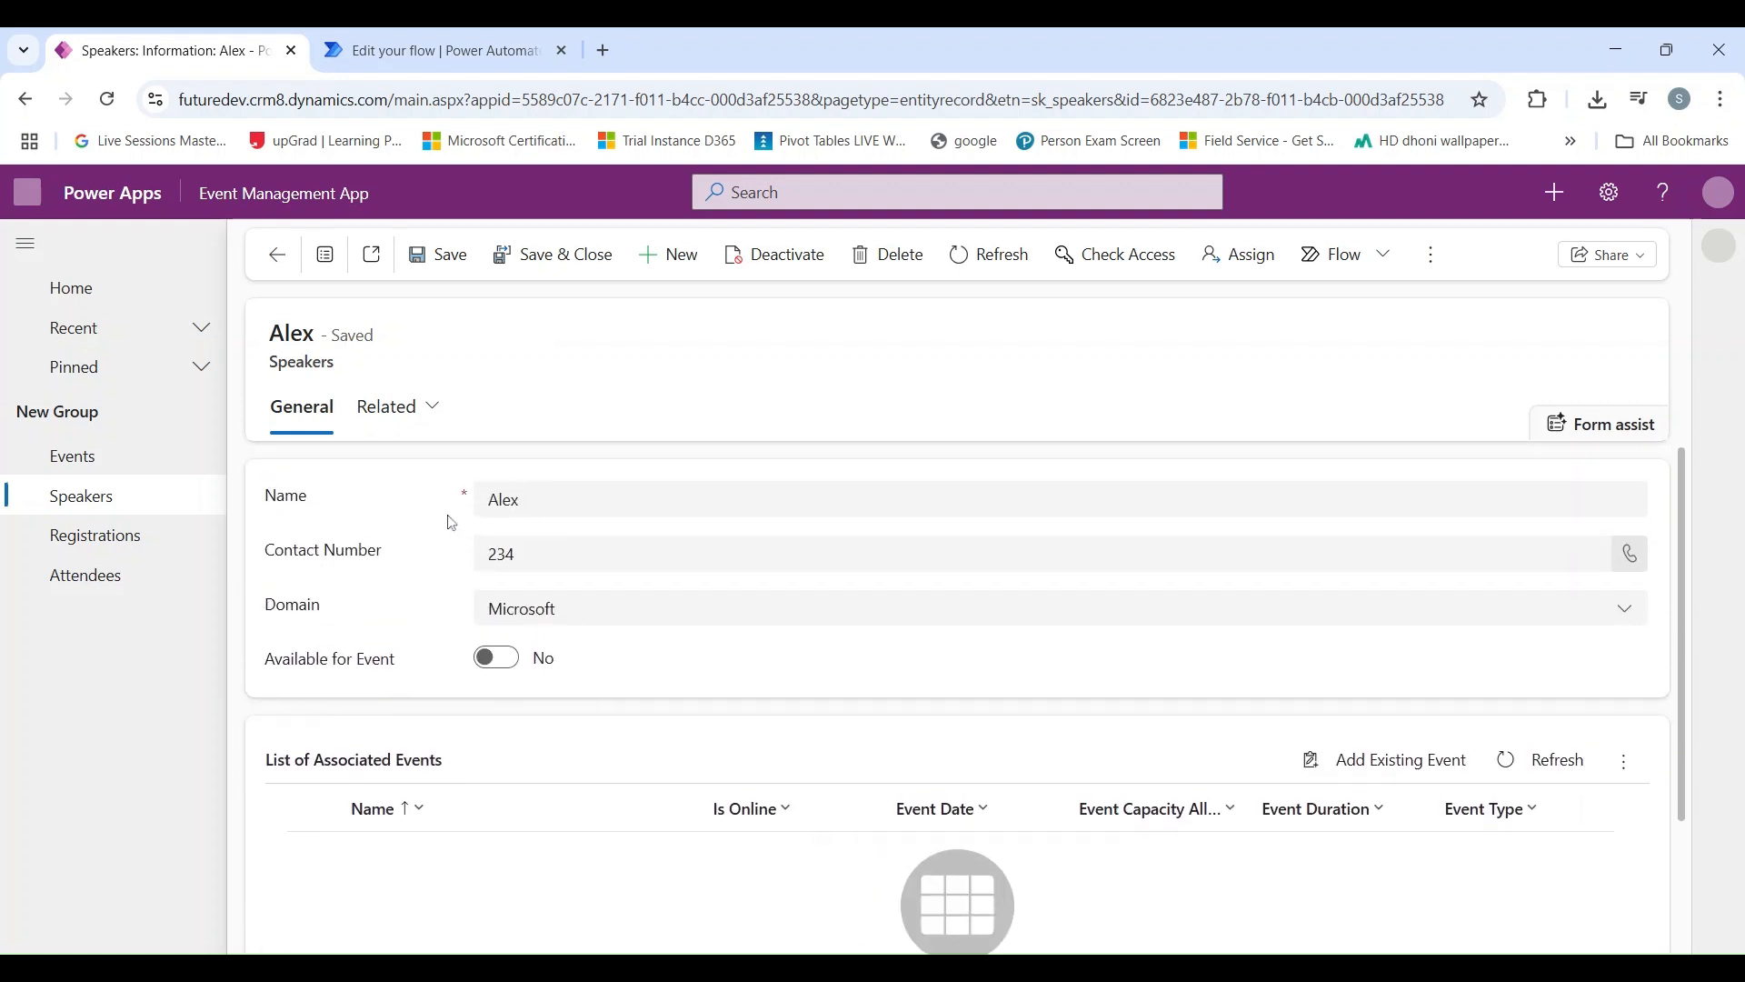
scroll(509, 531, down, 1)
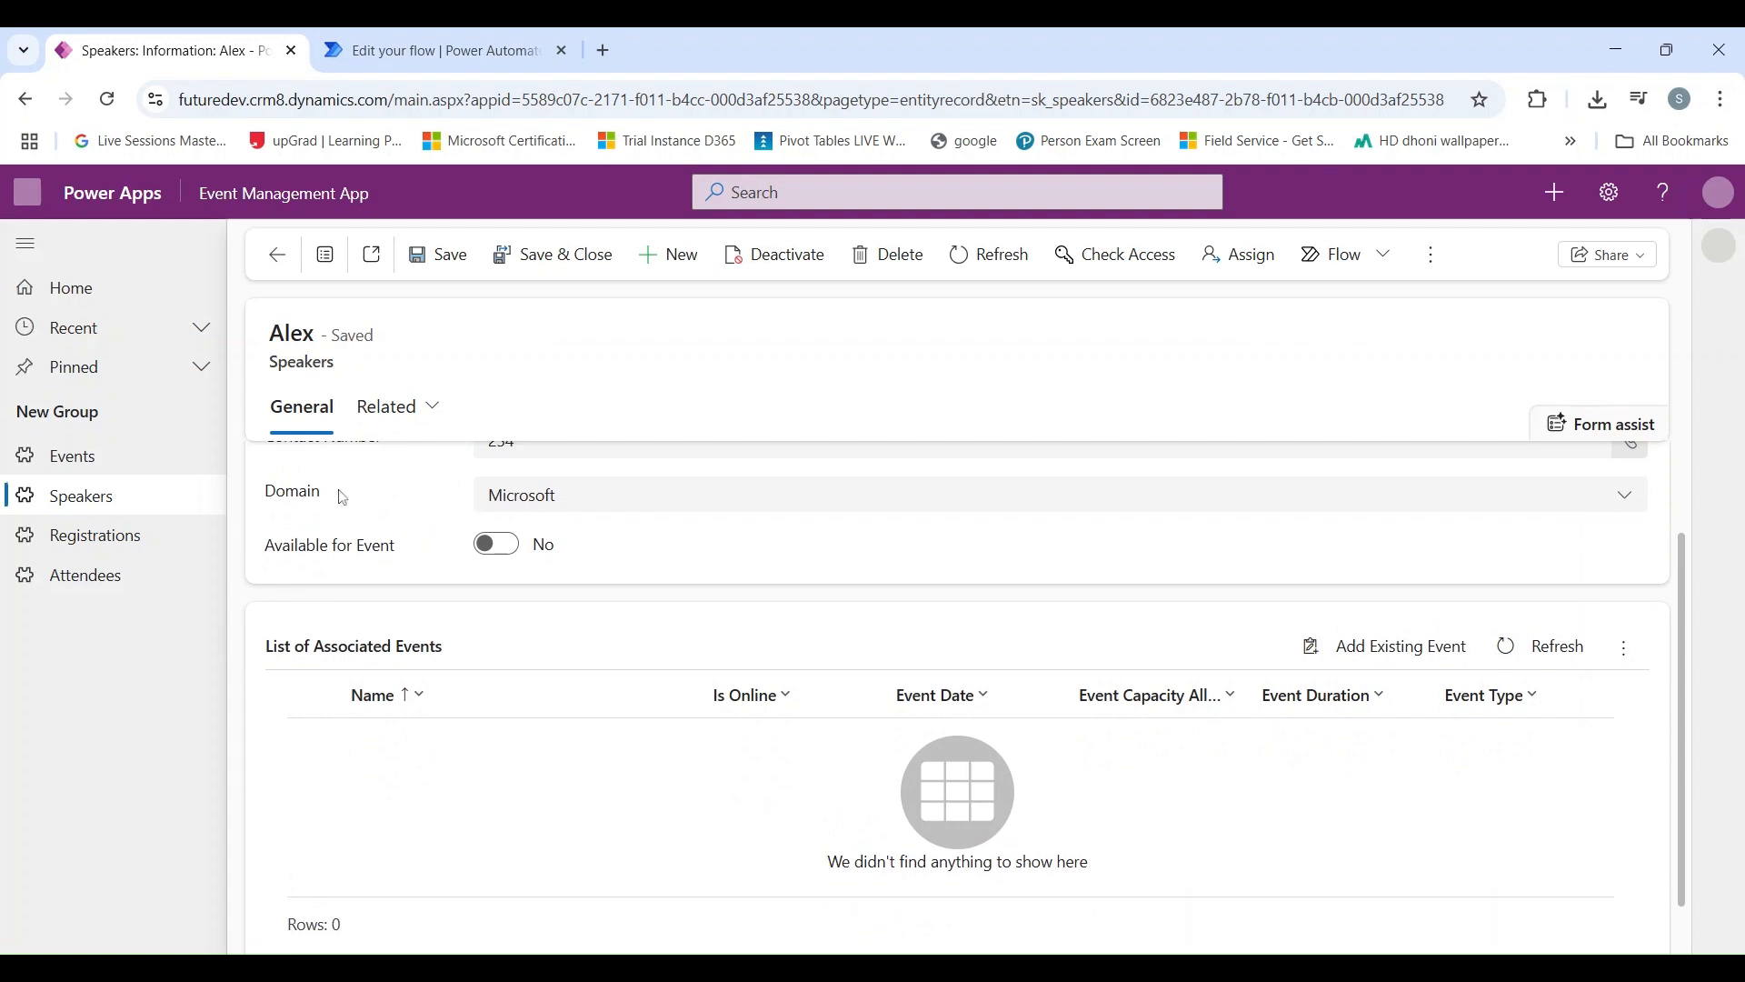
scroll(333, 559, up, 1)
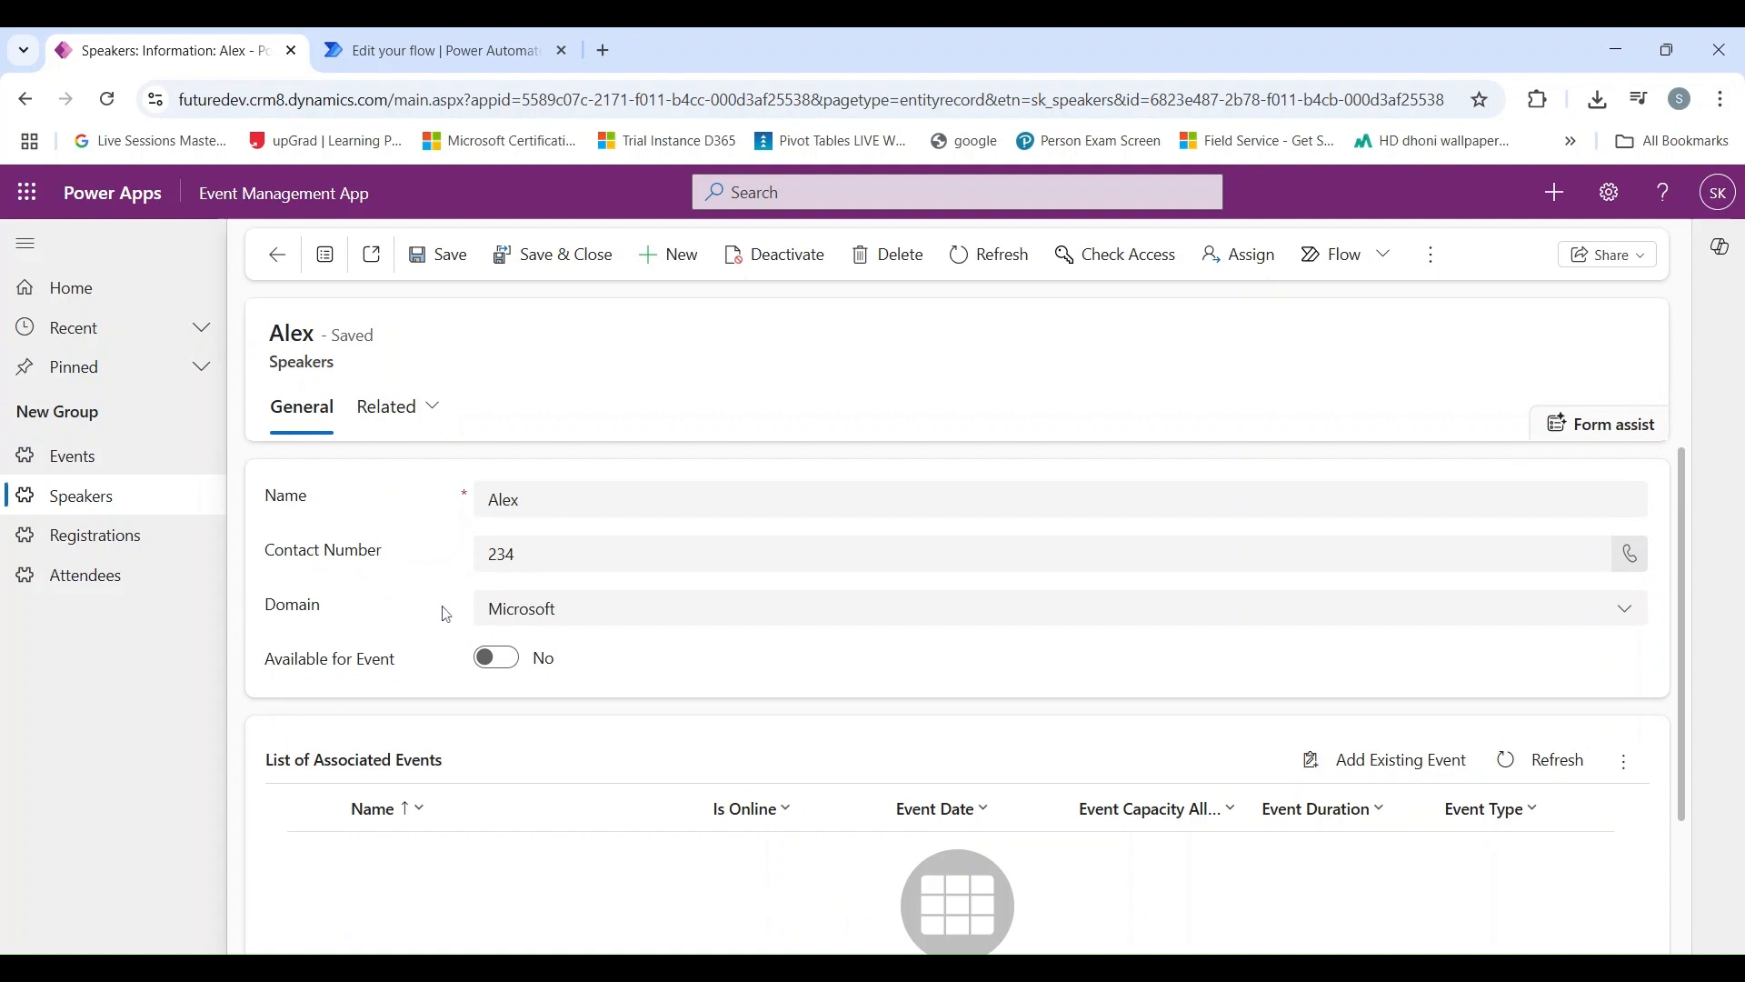
scroll(382, 603, down, 1)
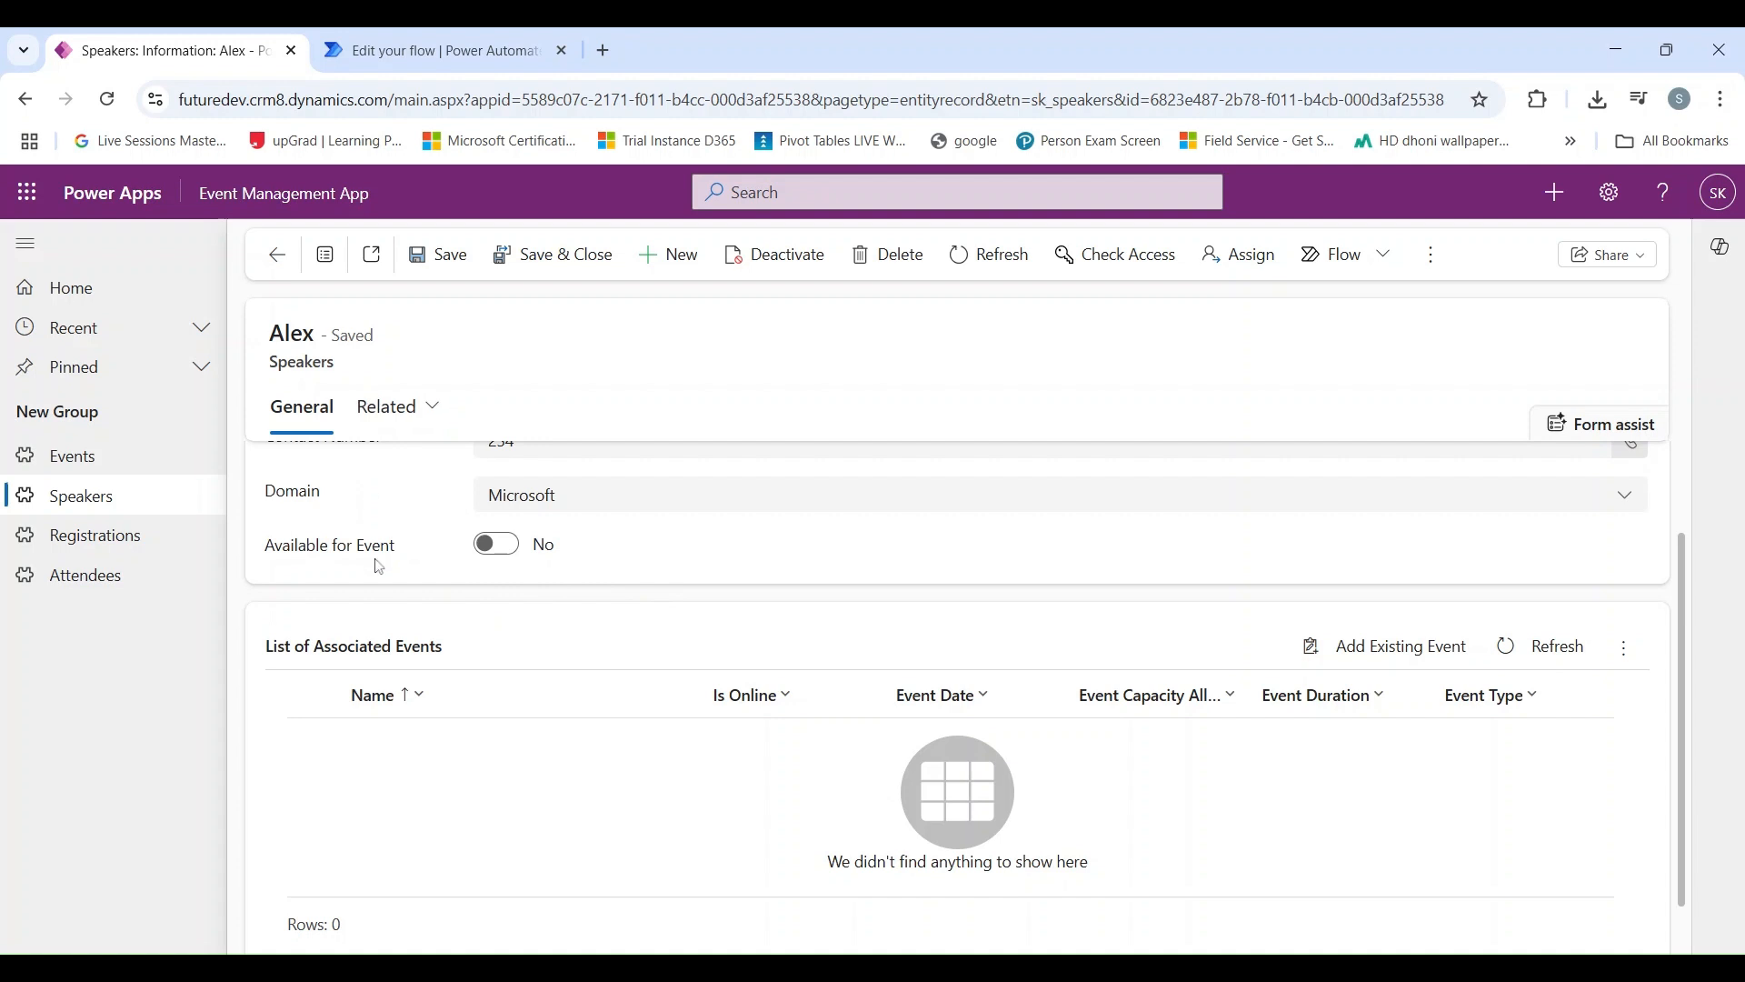
scroll(379, 566, up, 1)
scroll(379, 566, down, 1)
click(485, 554)
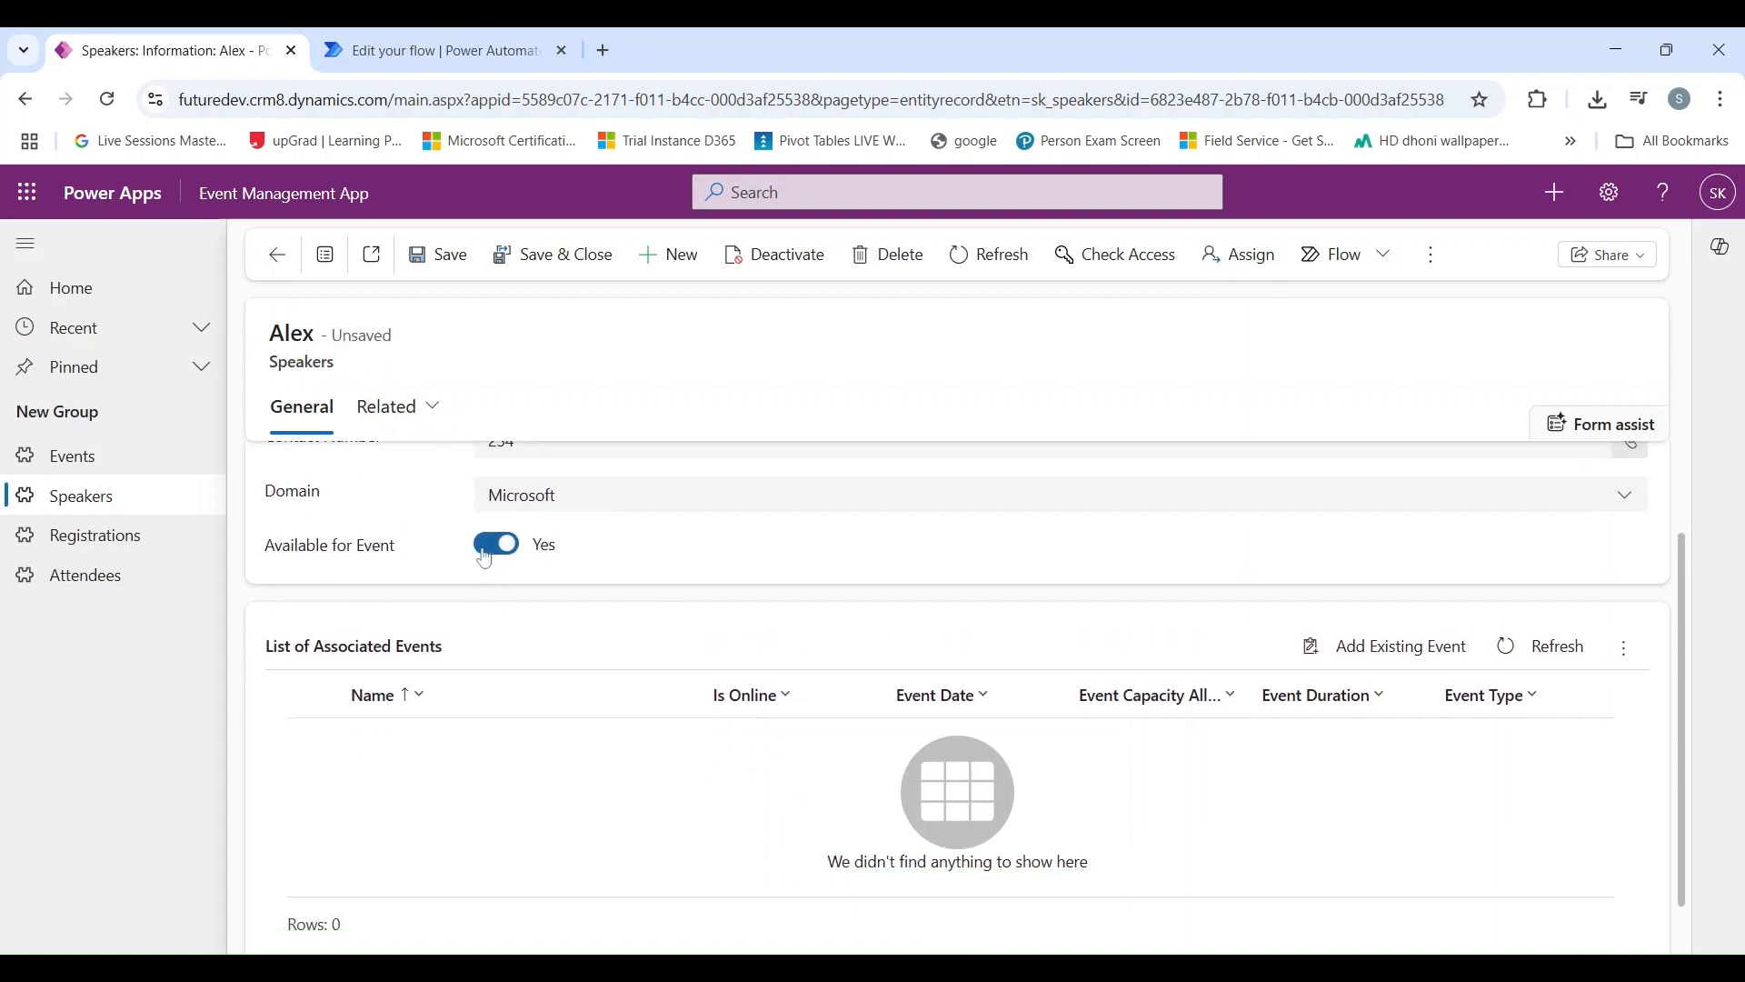
click(455, 272)
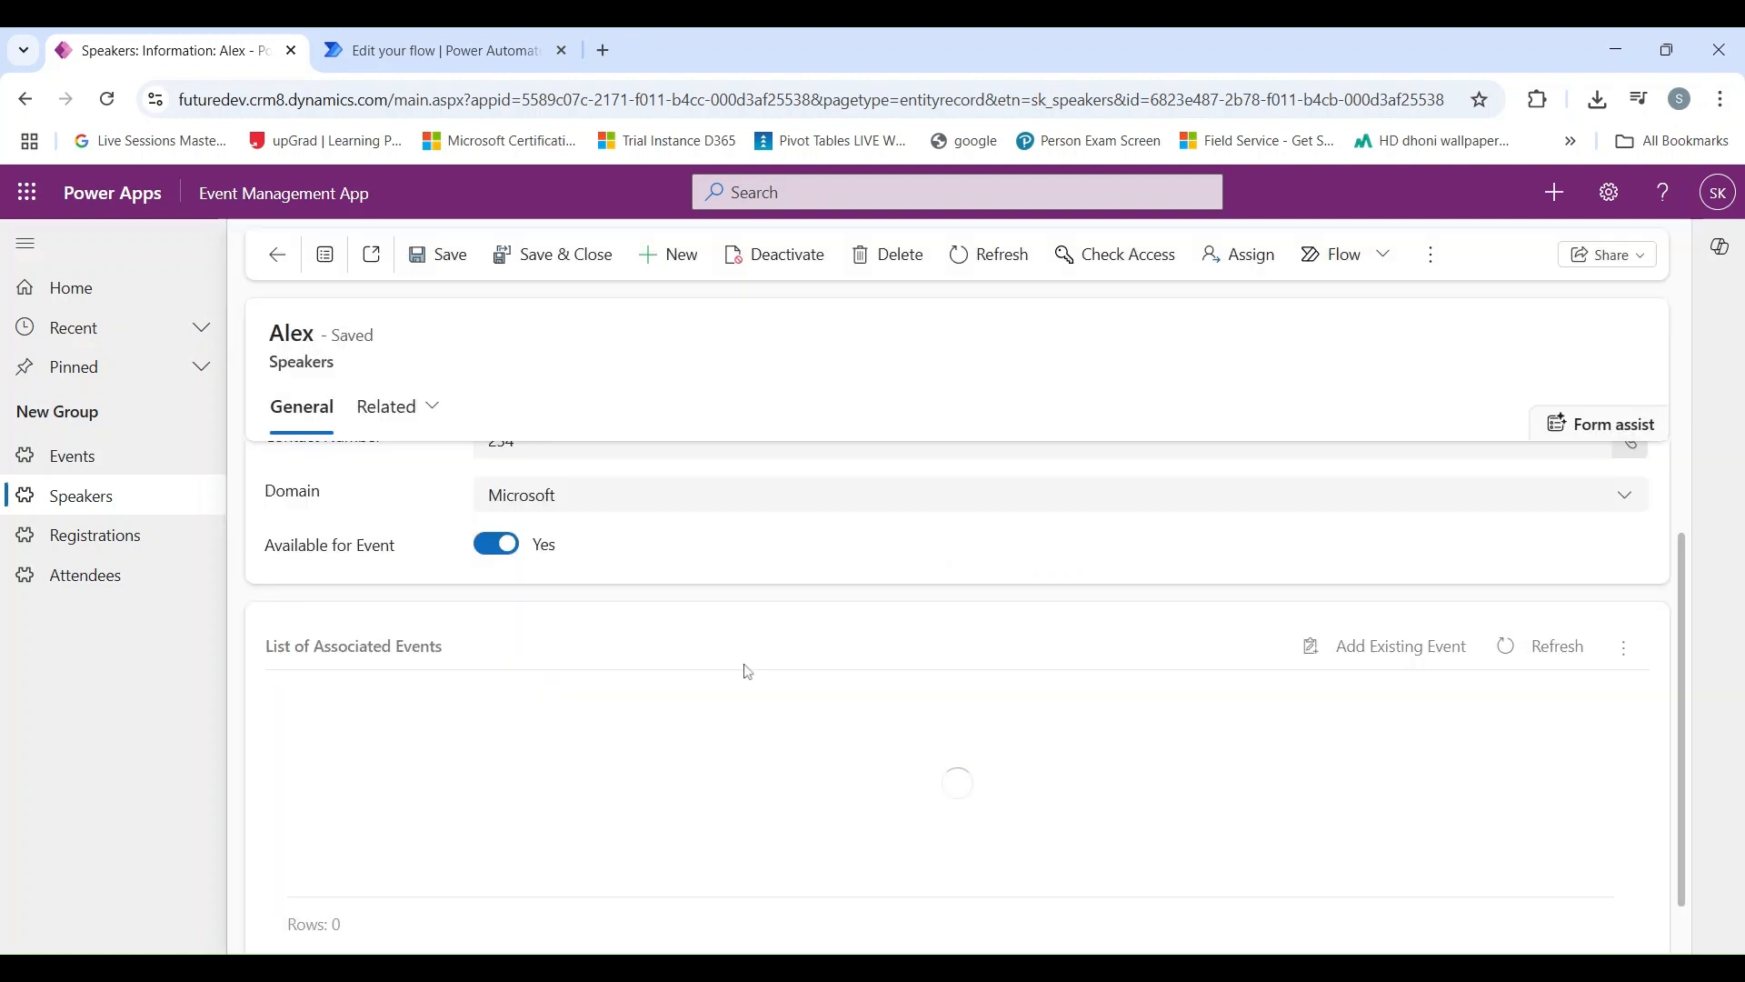
Step: Refresh the speaker's associated events, and refresh the flow's 28-day run history in Power Automate
click(1503, 671)
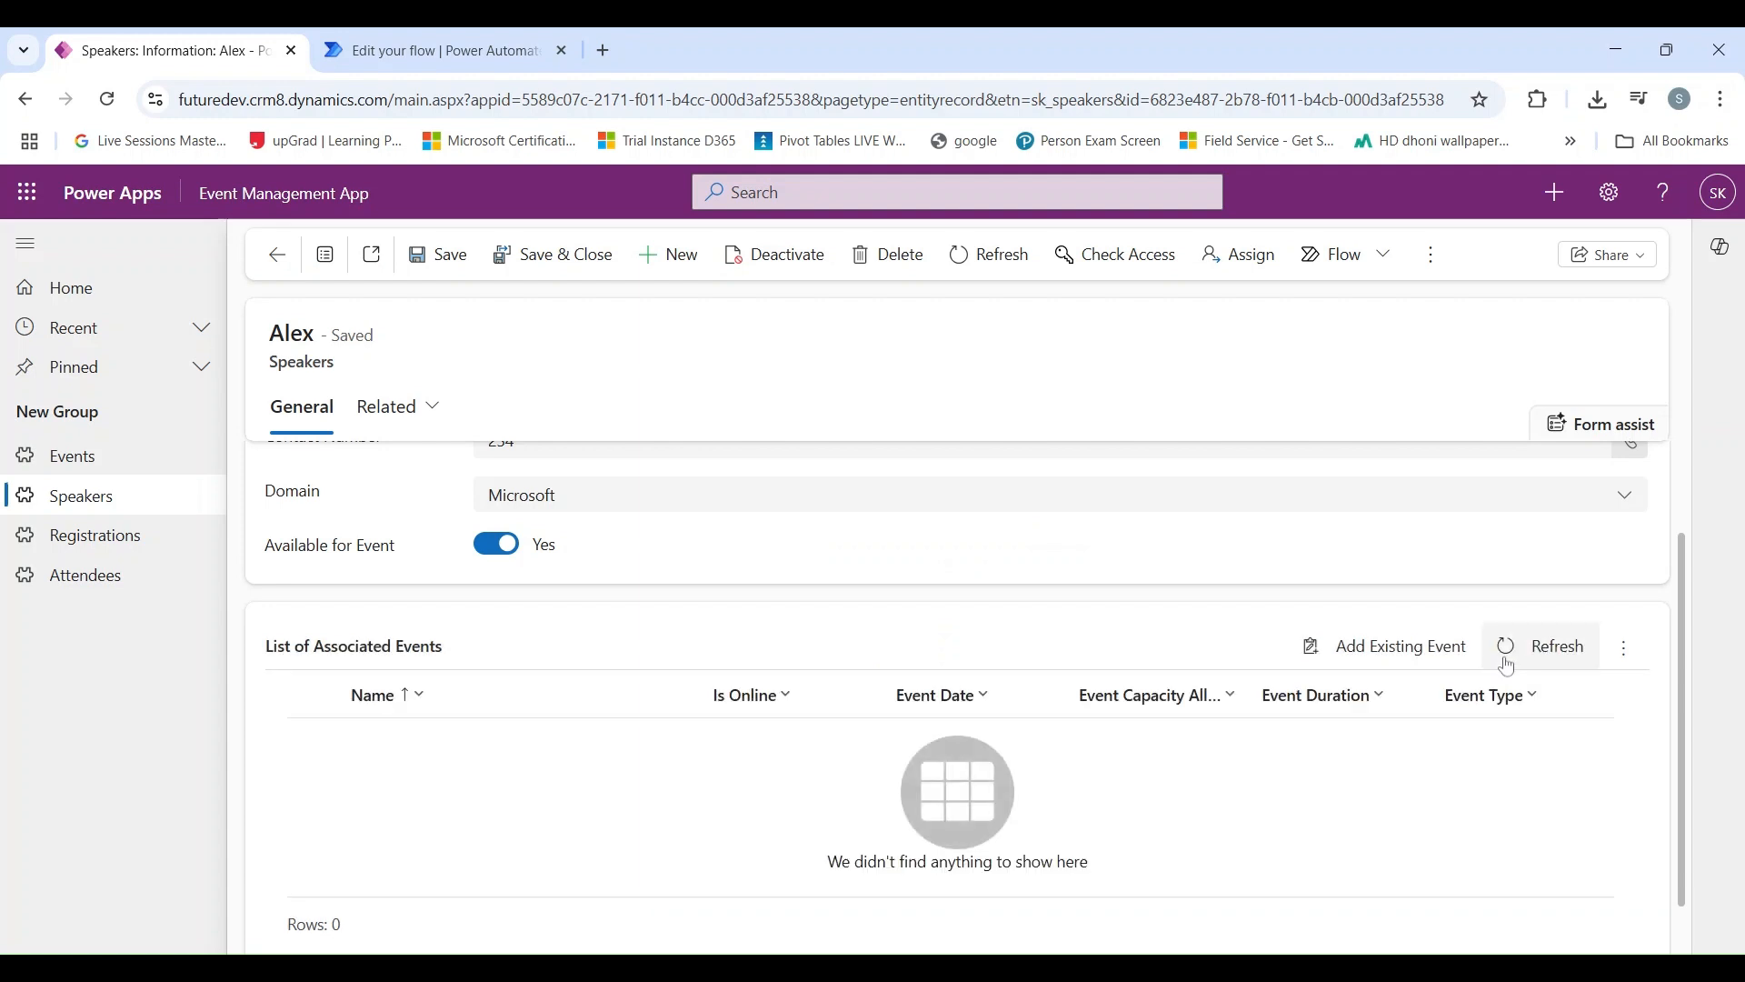
click(1506, 668)
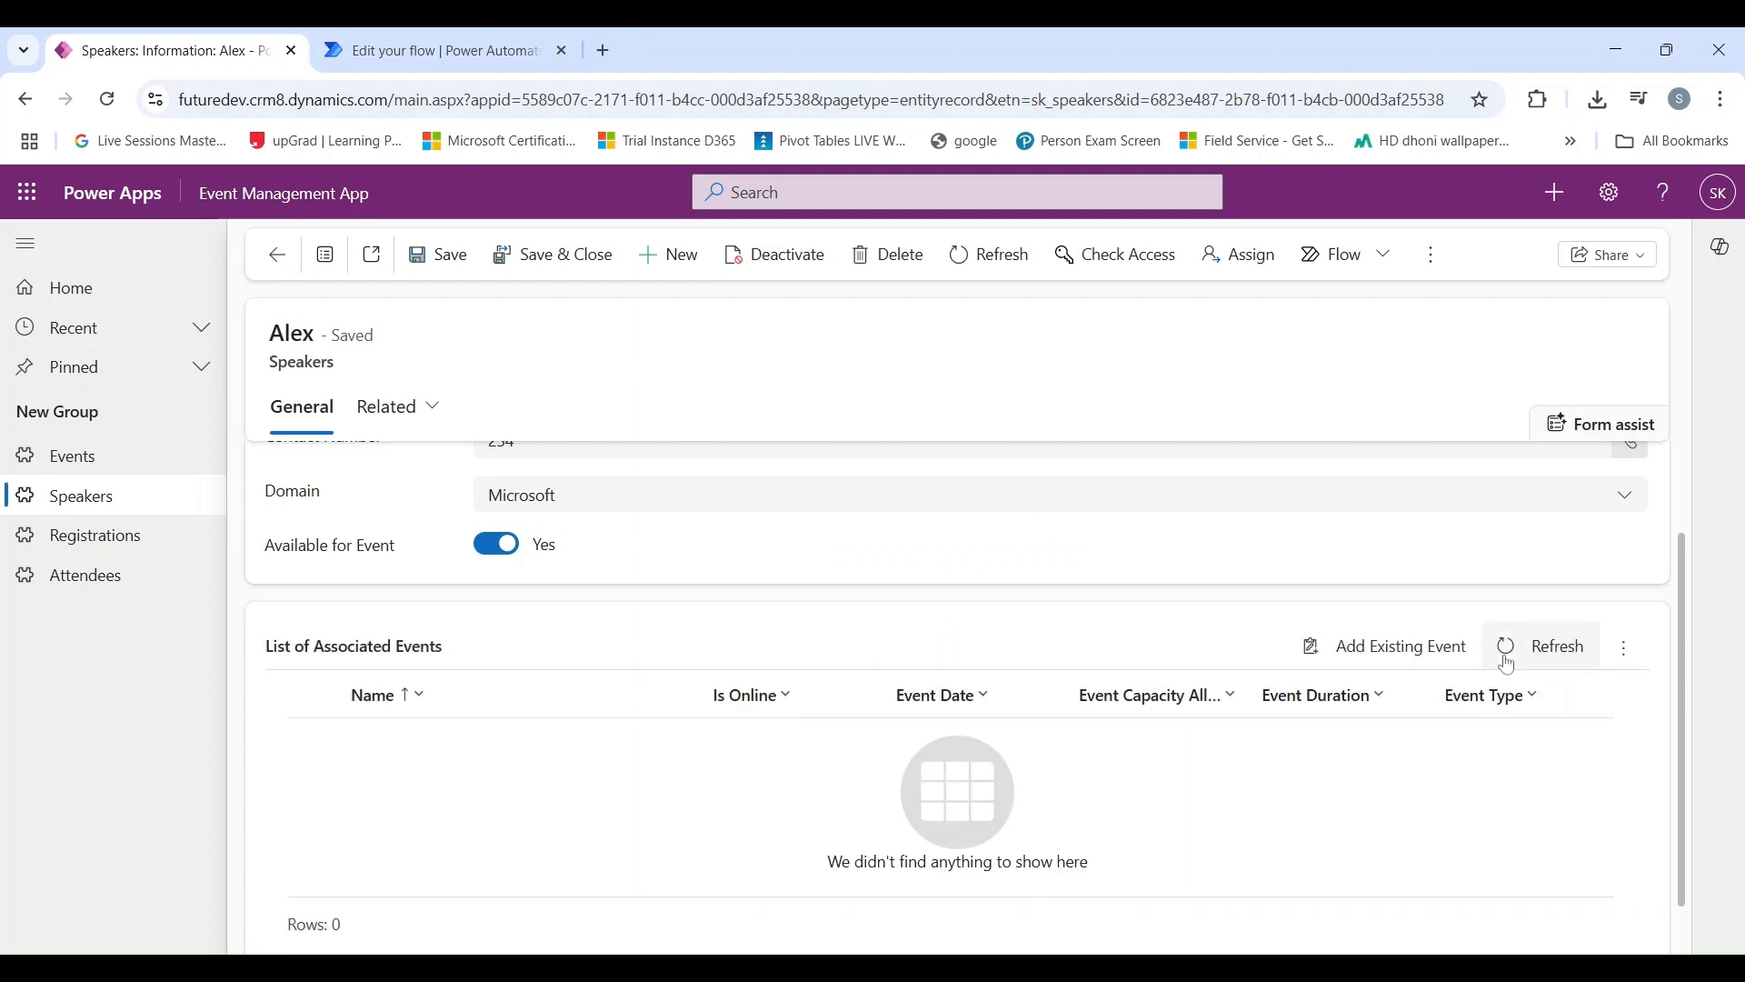
scroll(1490, 664, up, 2)
click(356, 36)
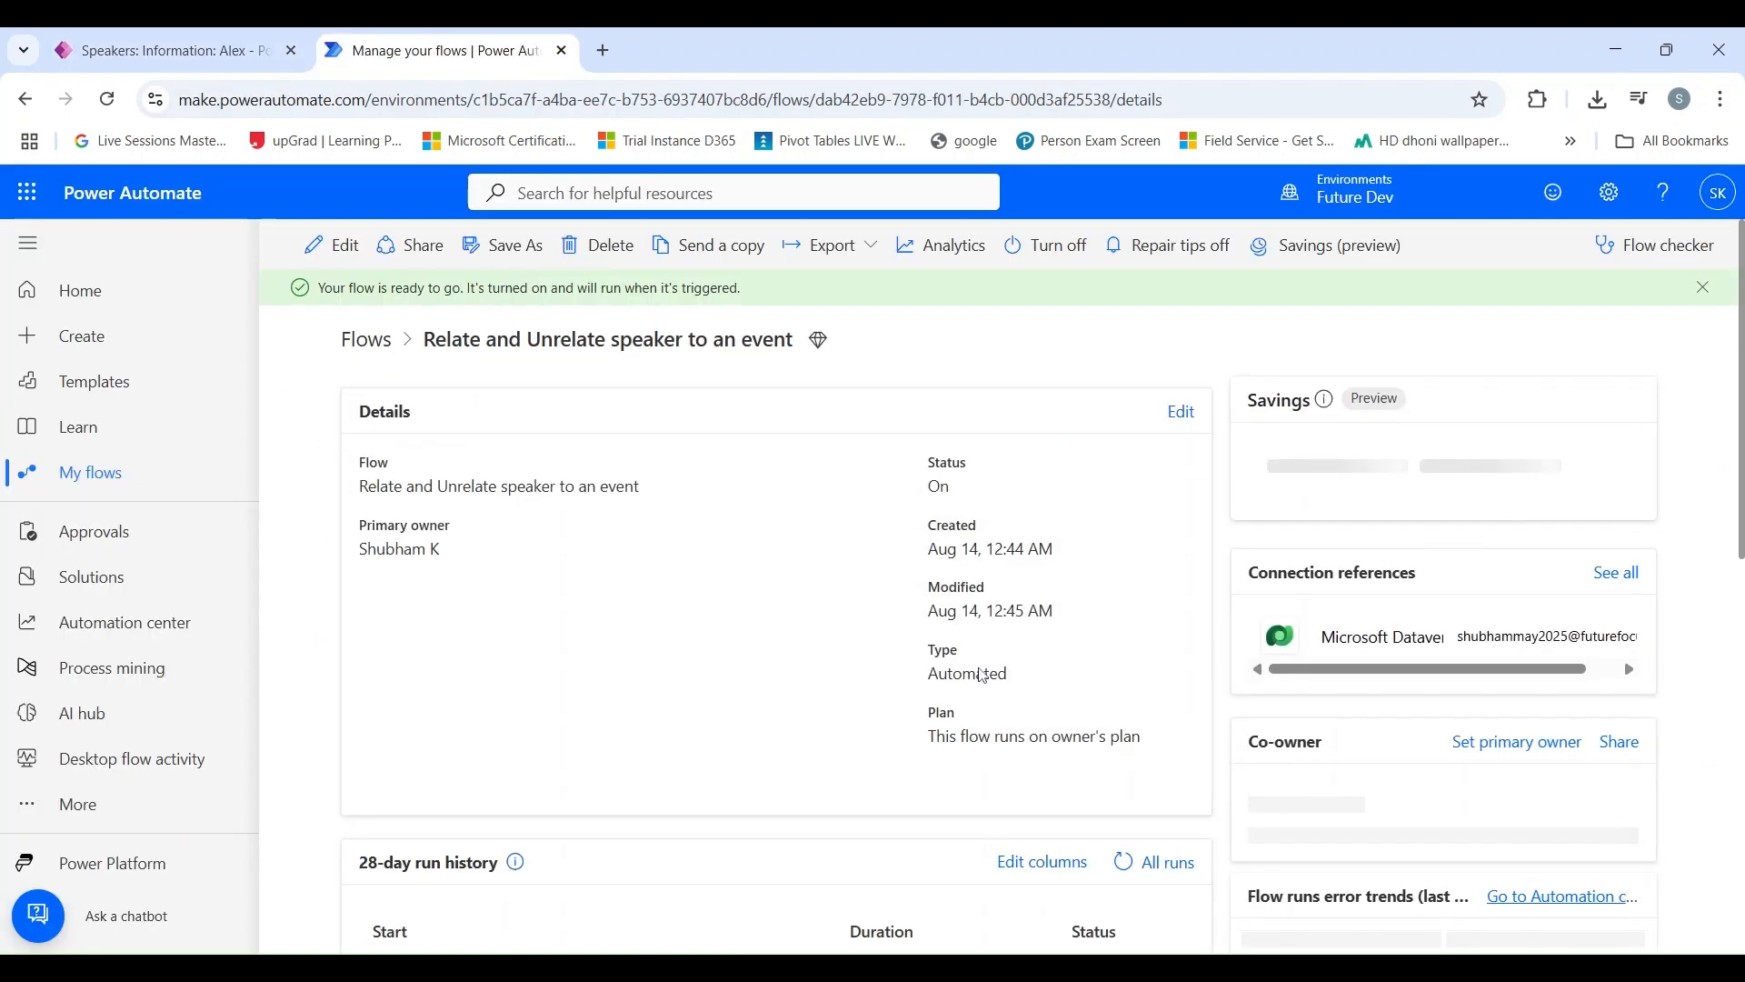
scroll(1000, 648, down, 3)
click(1120, 638)
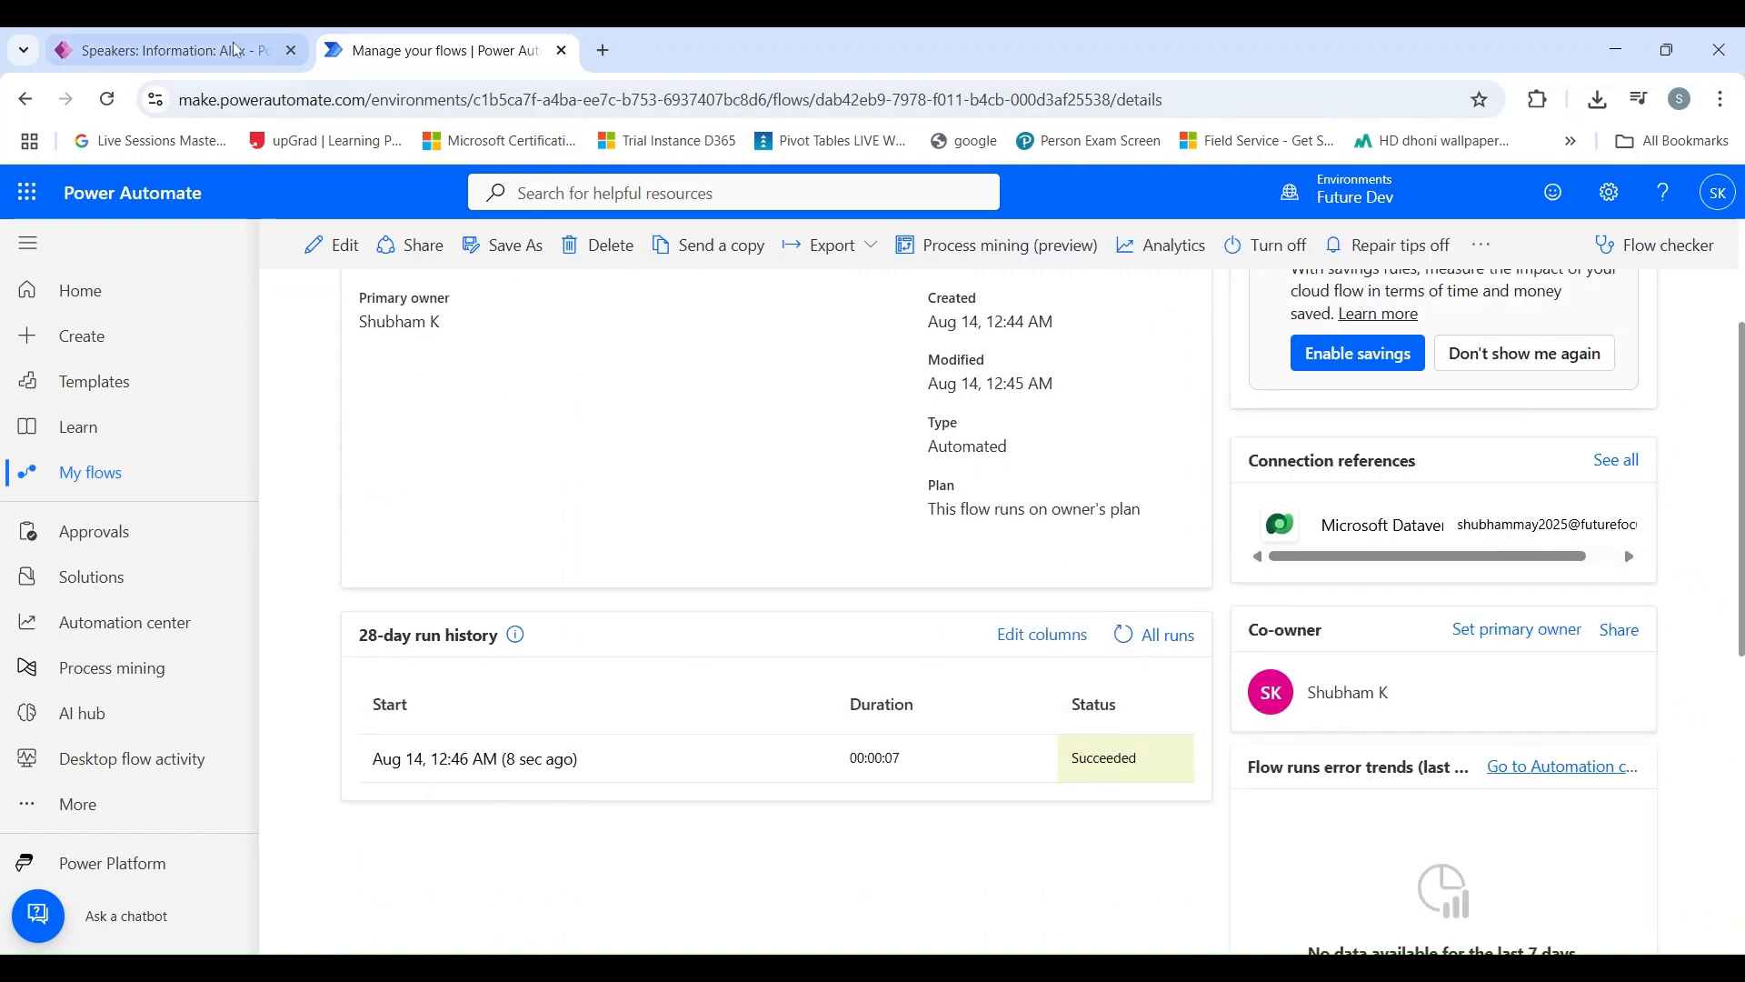
Step: Return to the speaker record in the Event Management App, refresh its List of Associated Events, and examine the related events
click(164, 50)
scroll(1508, 613, down, 2)
click(1507, 610)
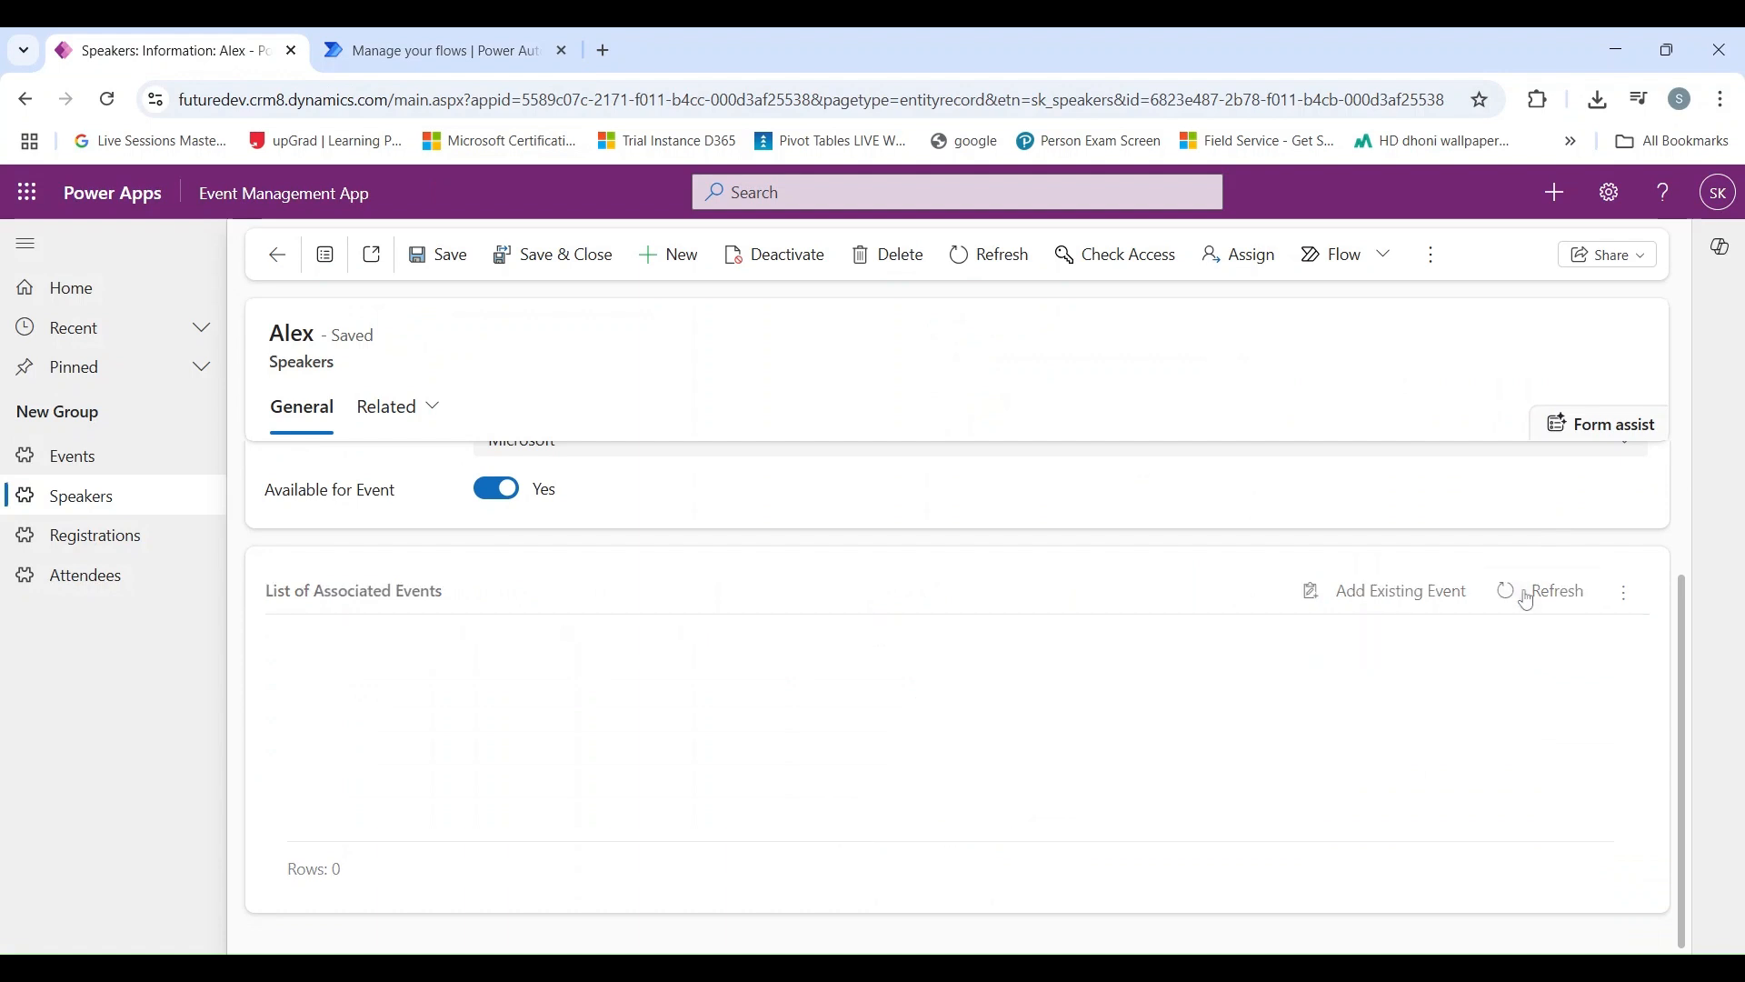
scroll(909, 680, up, 1)
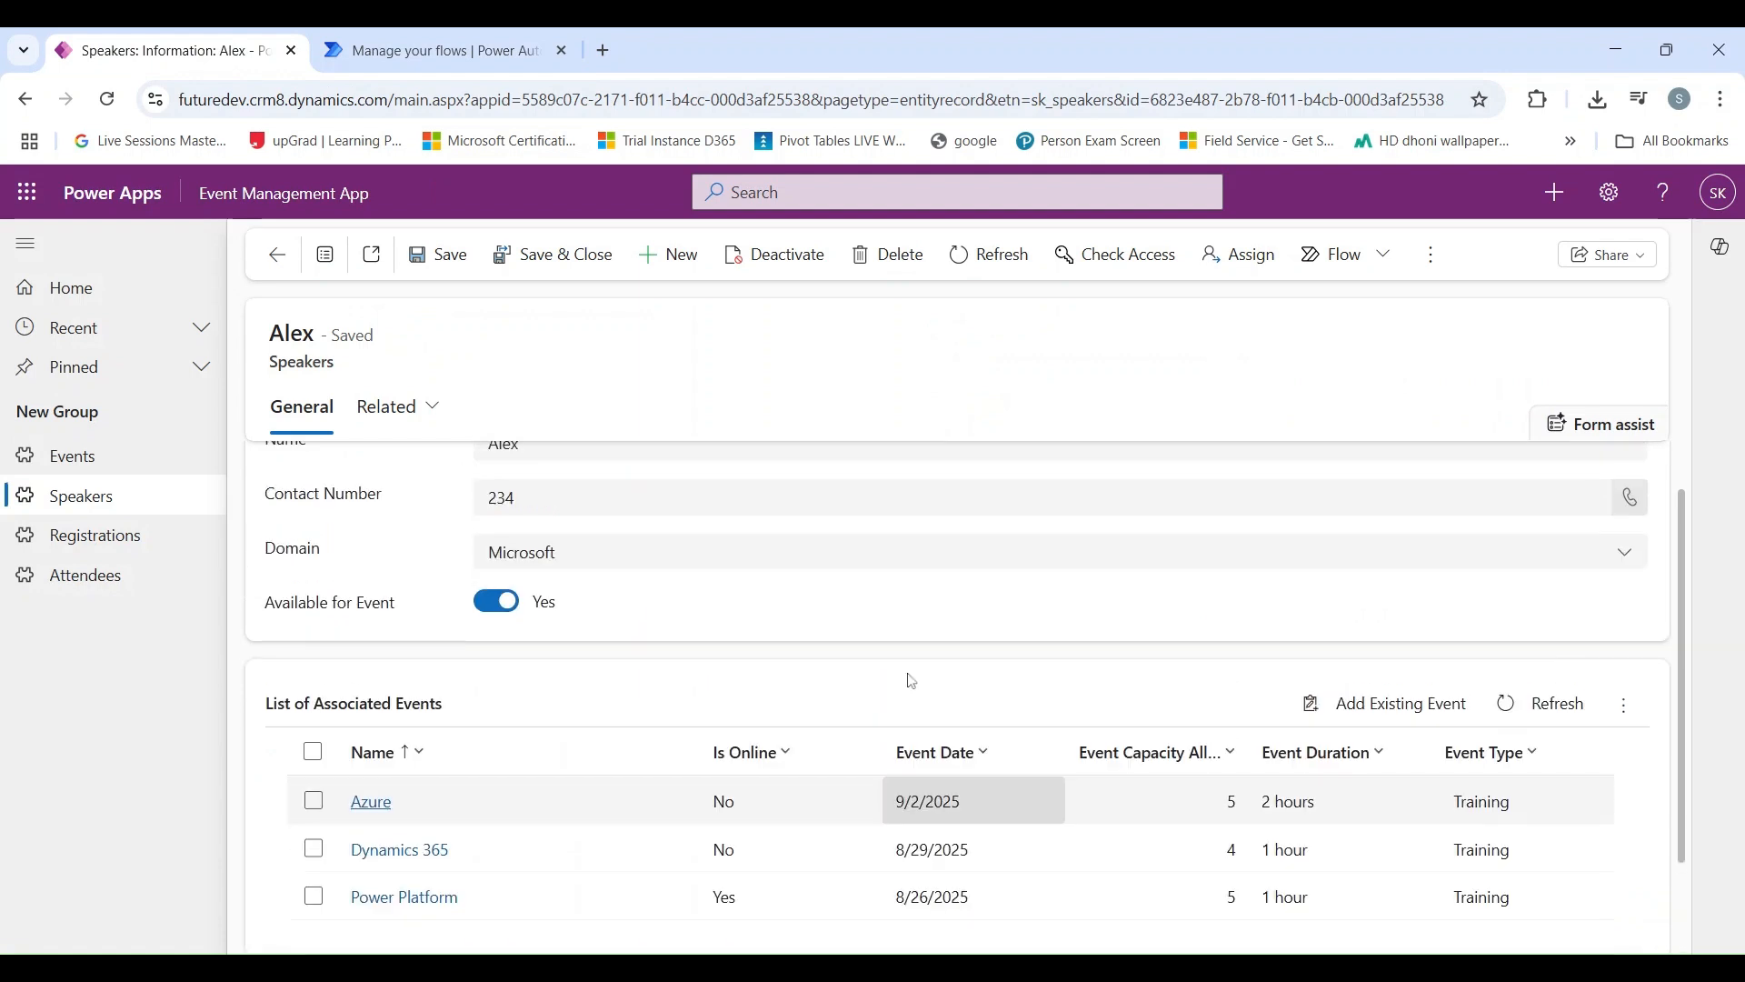
scroll(691, 694, down, 1)
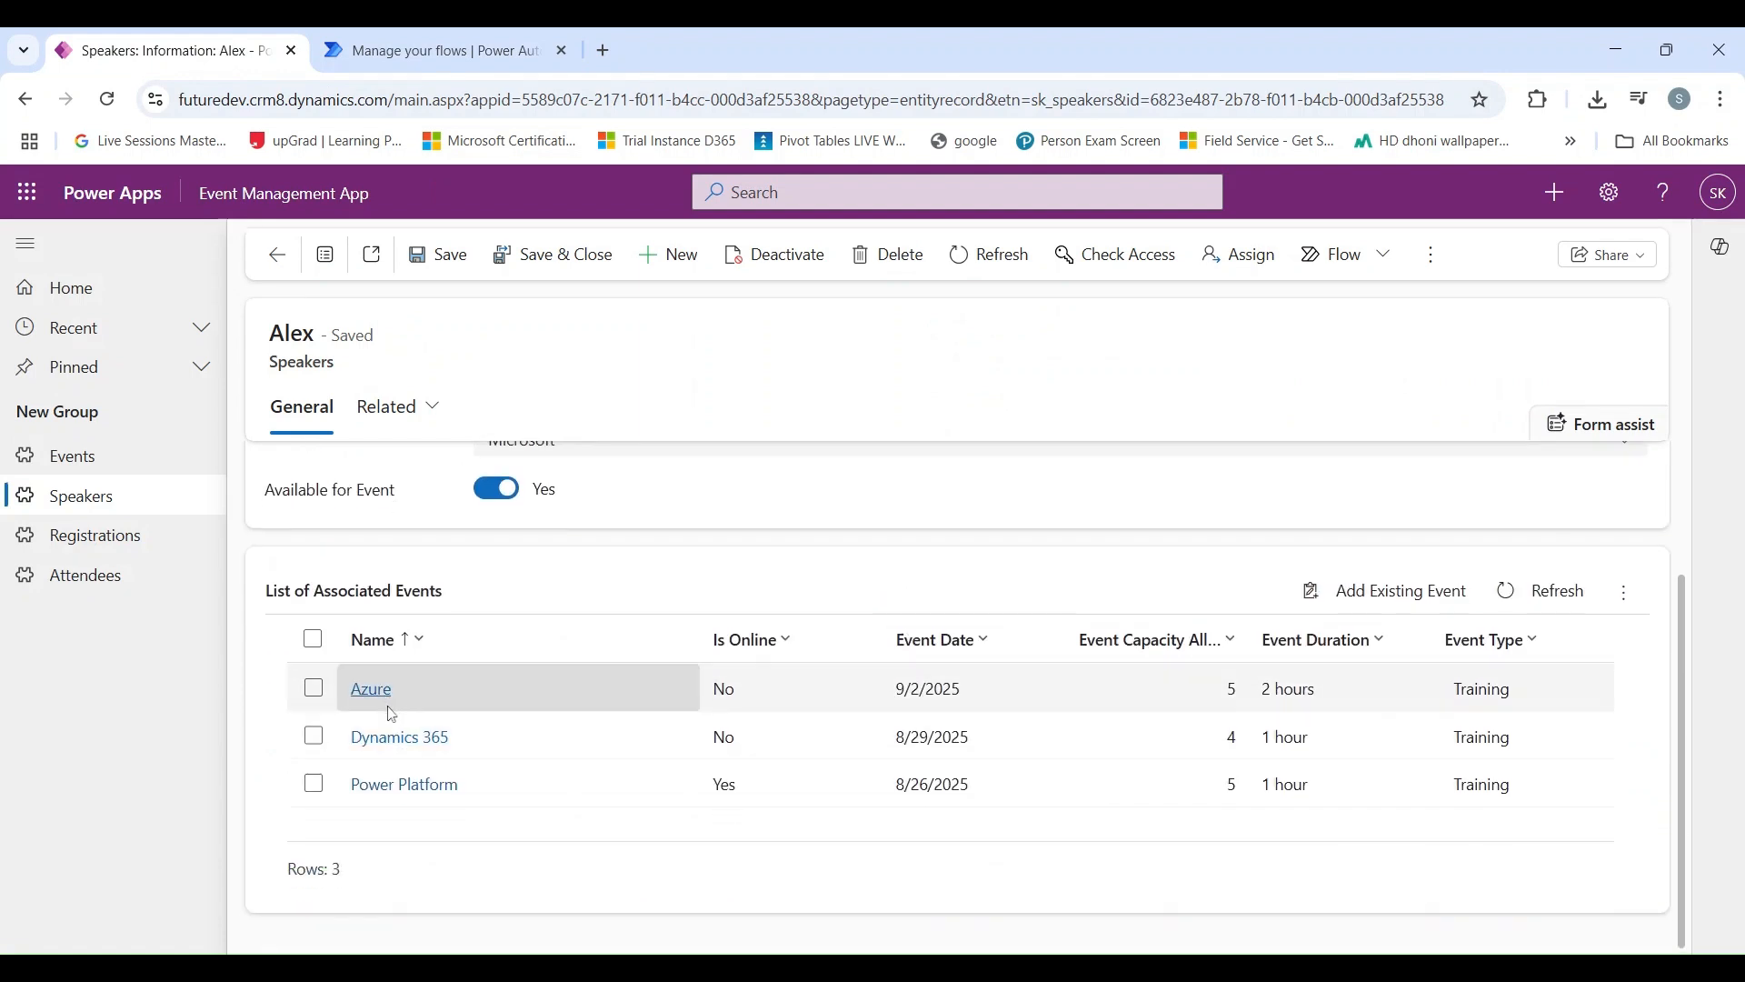
scroll(397, 789, up, 2)
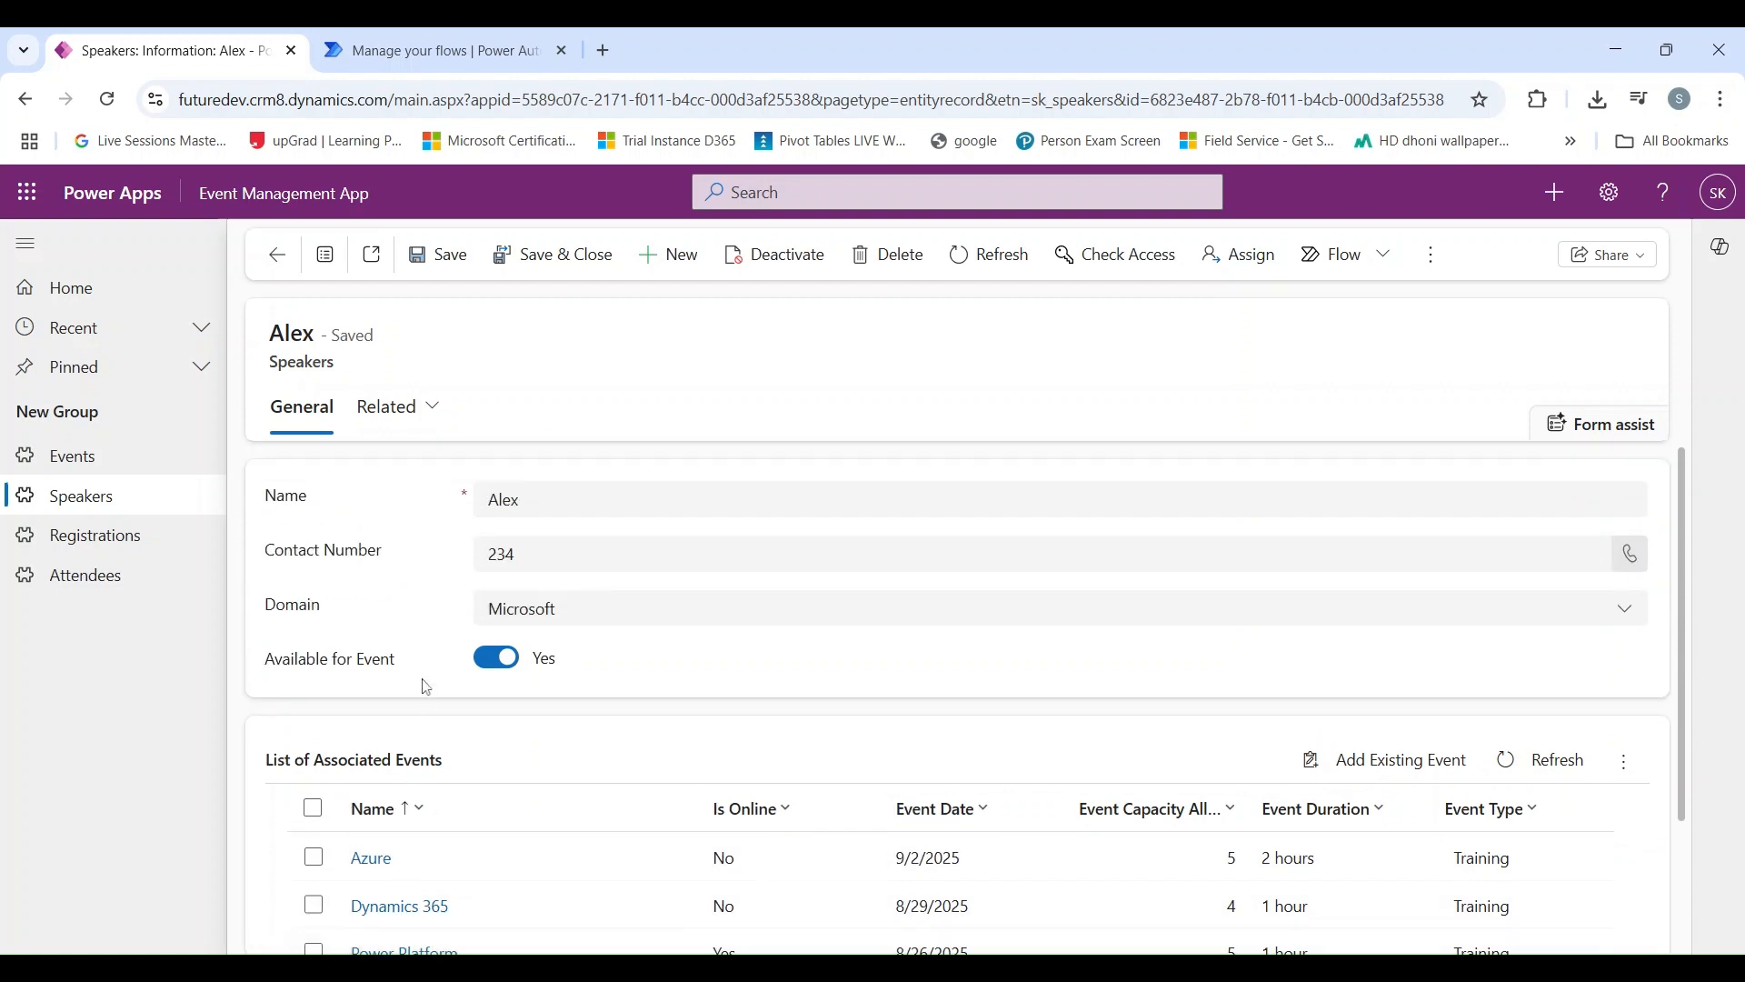
scroll(426, 688, down, 2)
scroll(419, 689, up, 1)
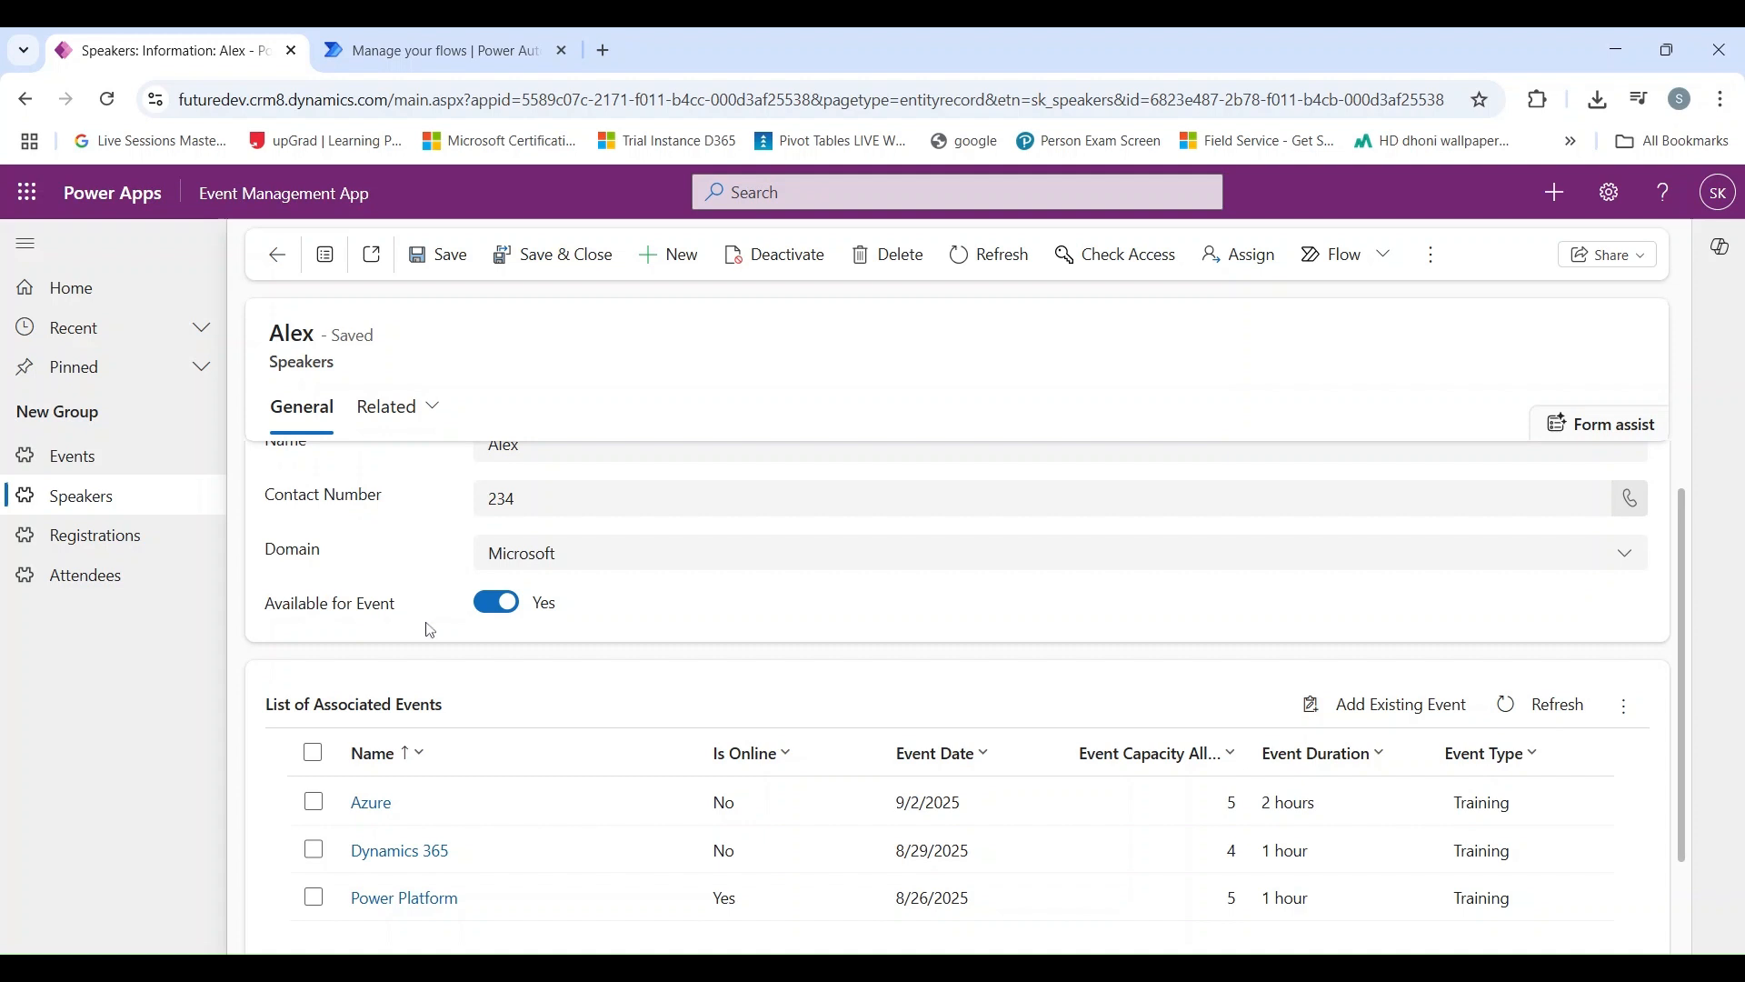
Step: Open the associated Azure event to check its domain and associated speakers, and return to the speaker record
click(385, 815)
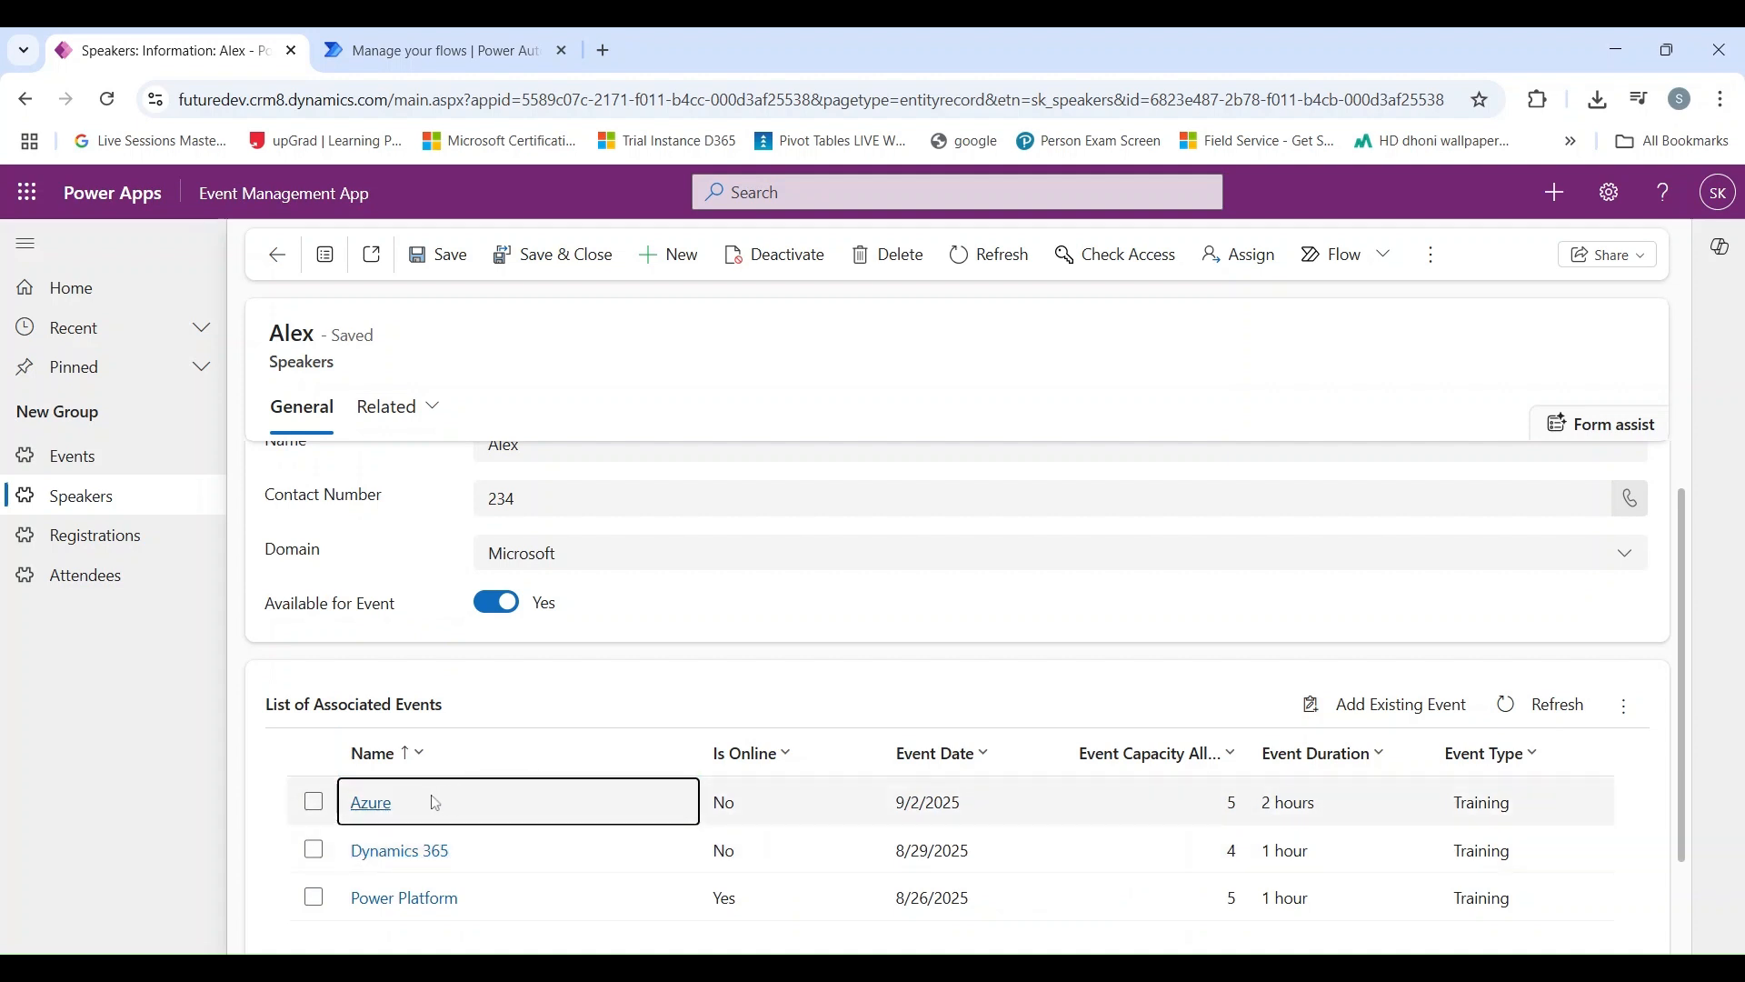
click(453, 807)
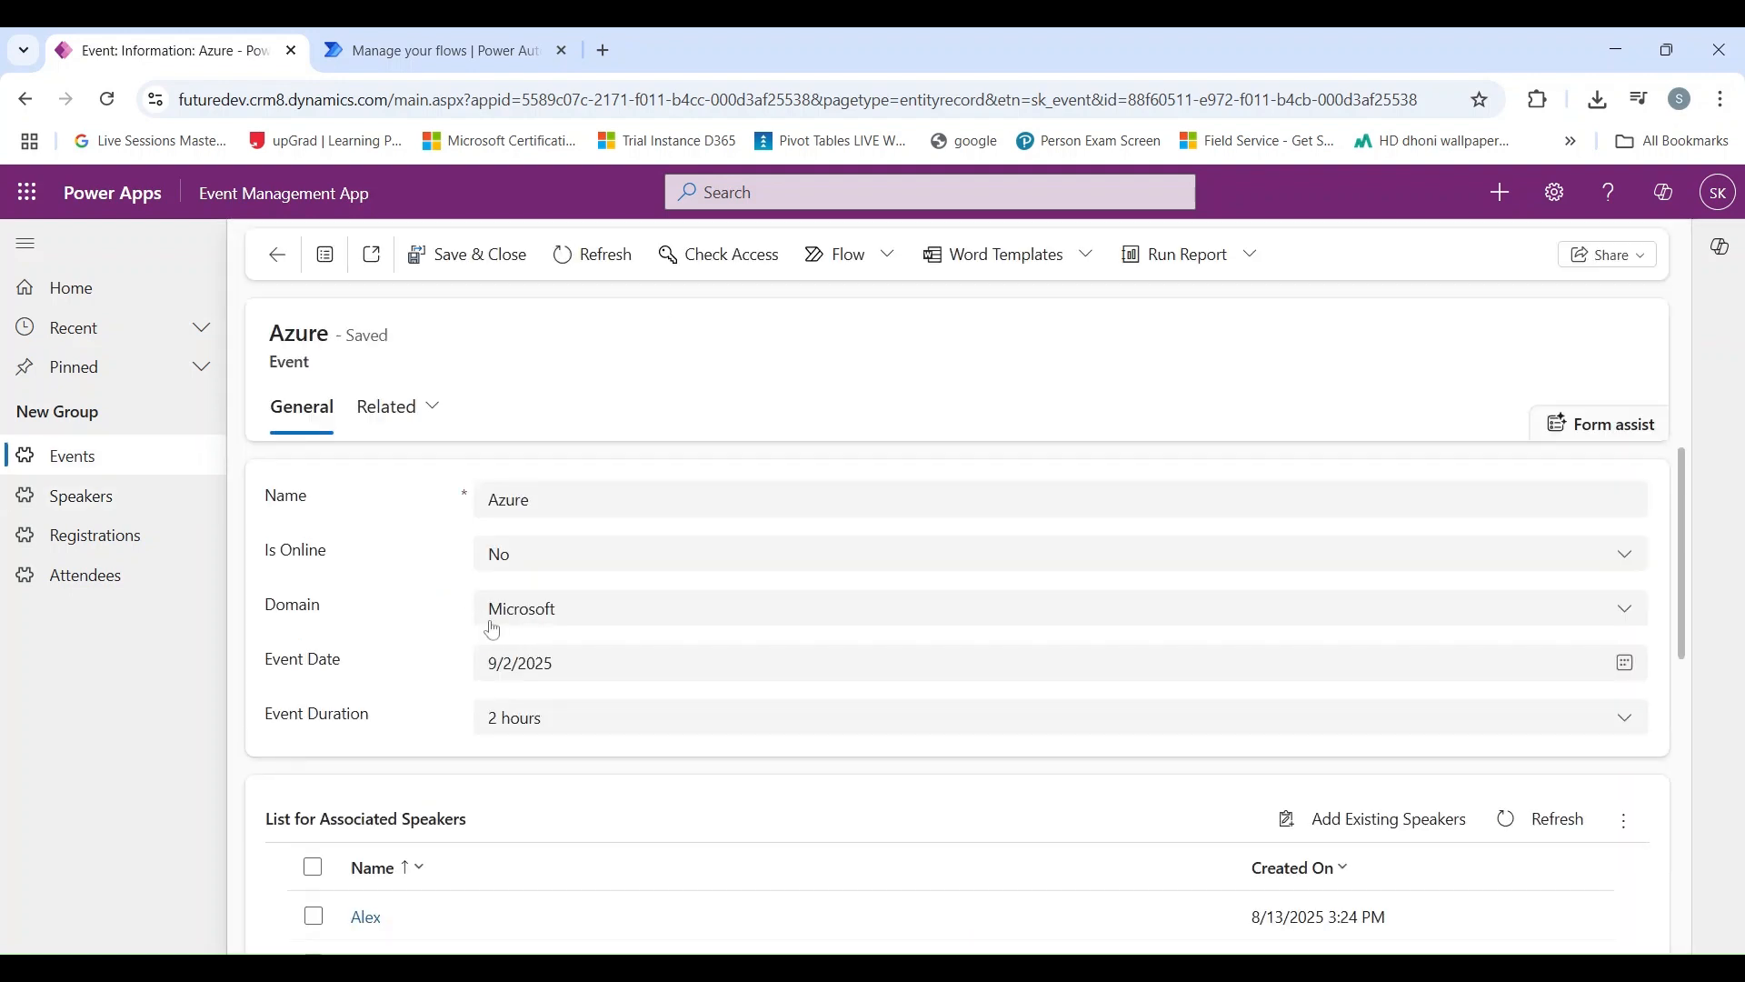
click(280, 257)
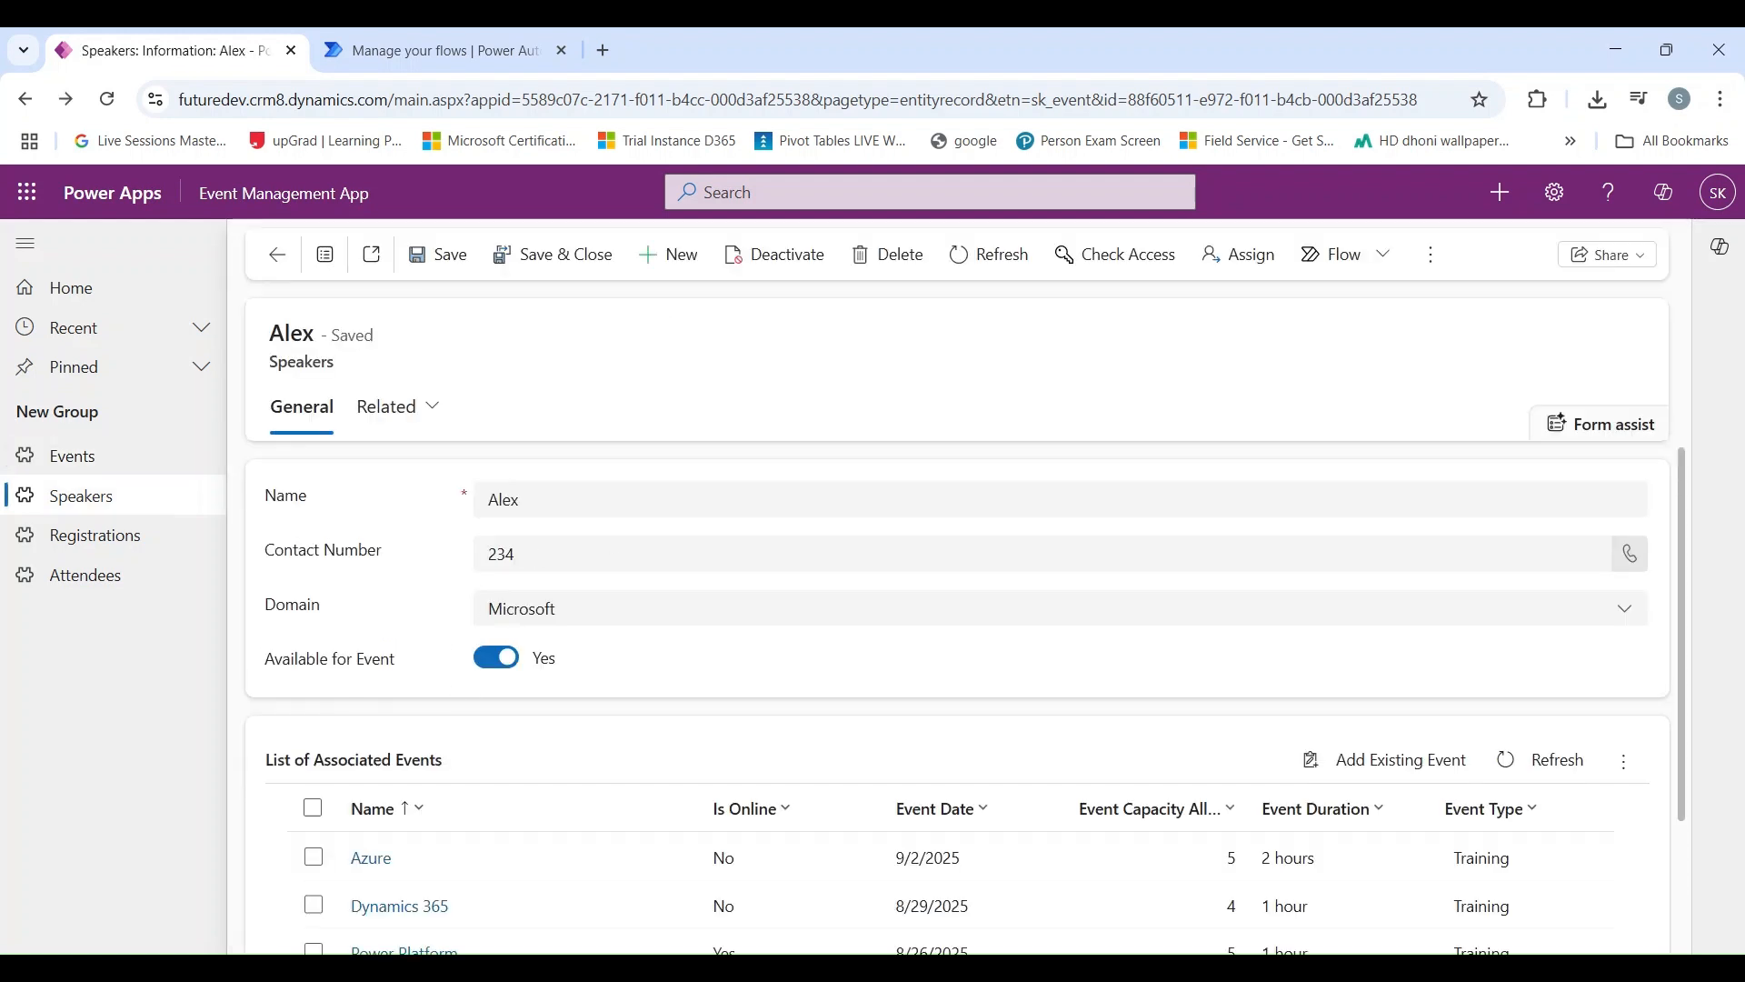
Step: Set the speaker's Available for Event to No and save the record
scroll(643, 609, down, 1)
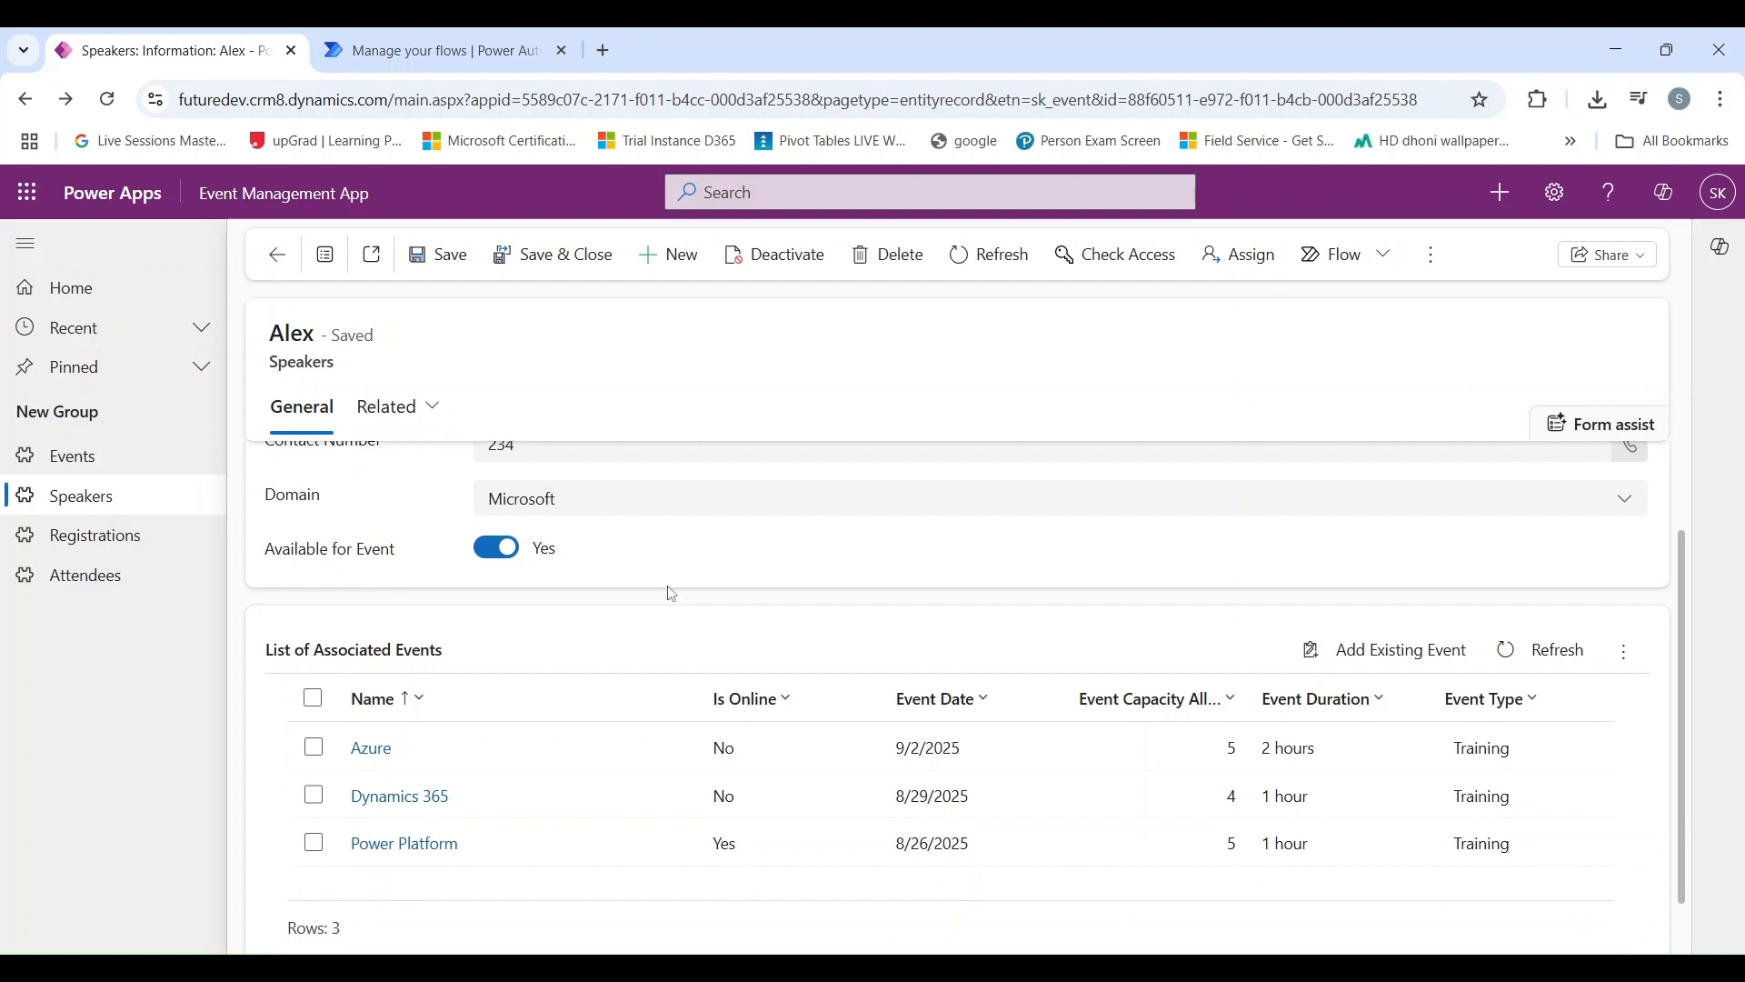
scroll(563, 491, down, 1)
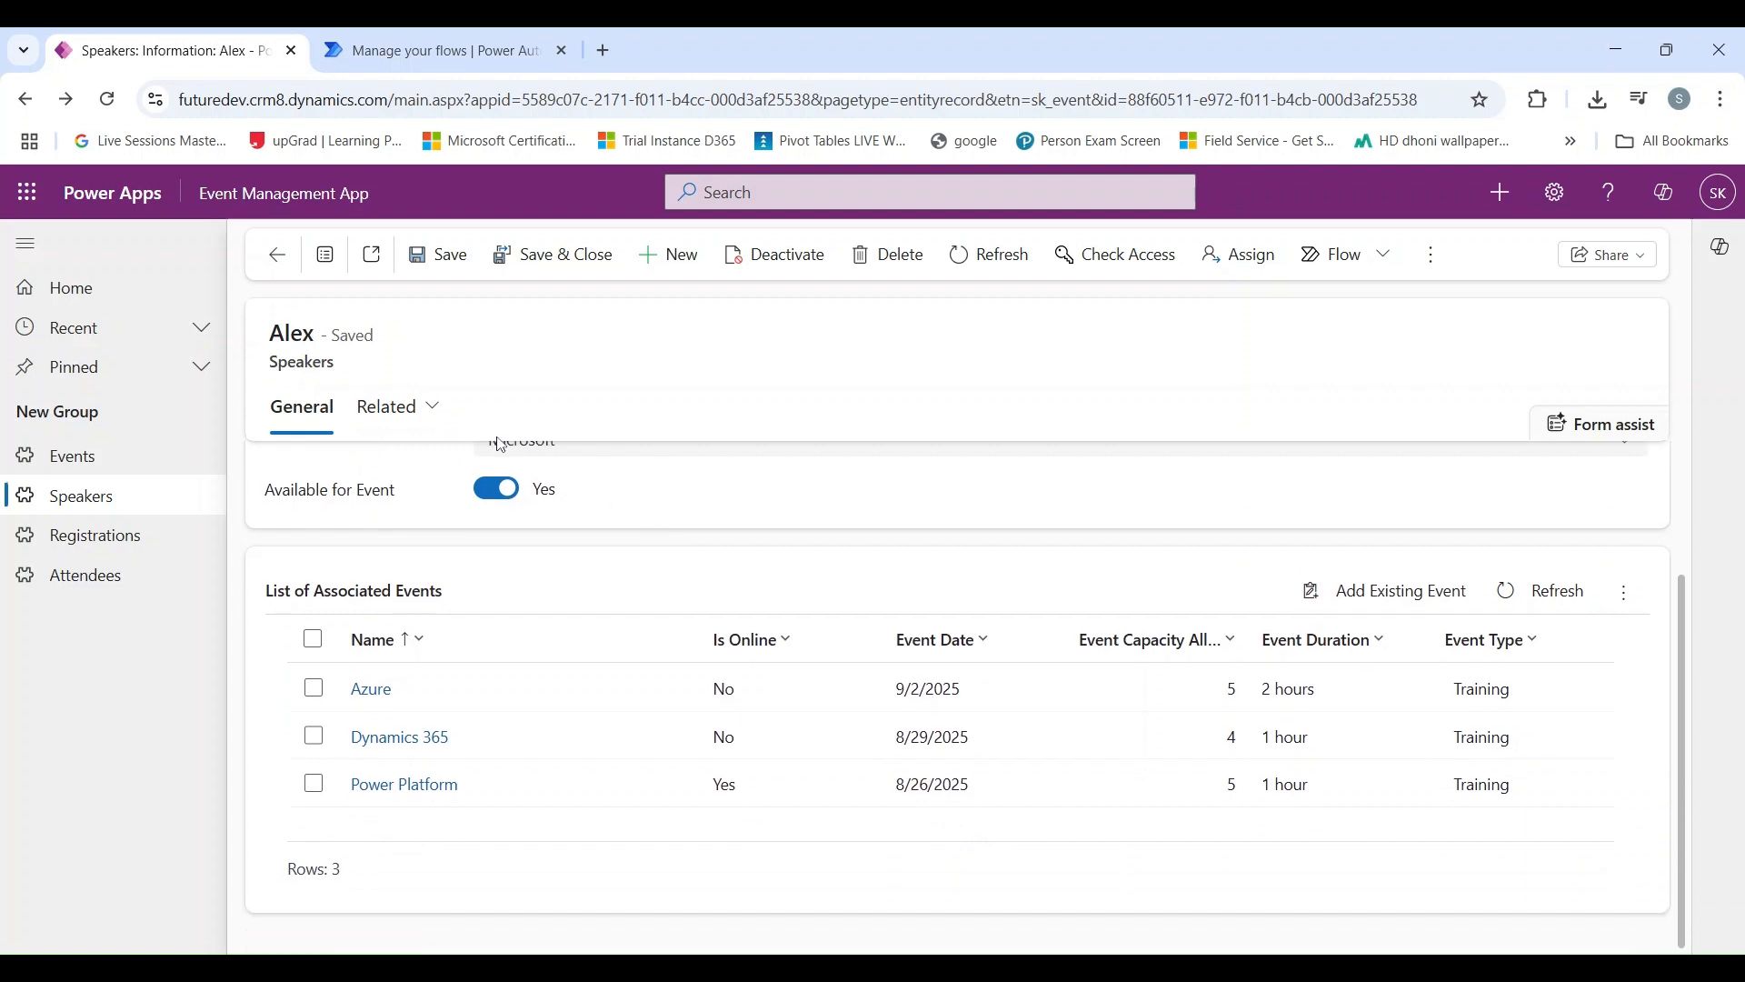
scroll(487, 519, up, 1)
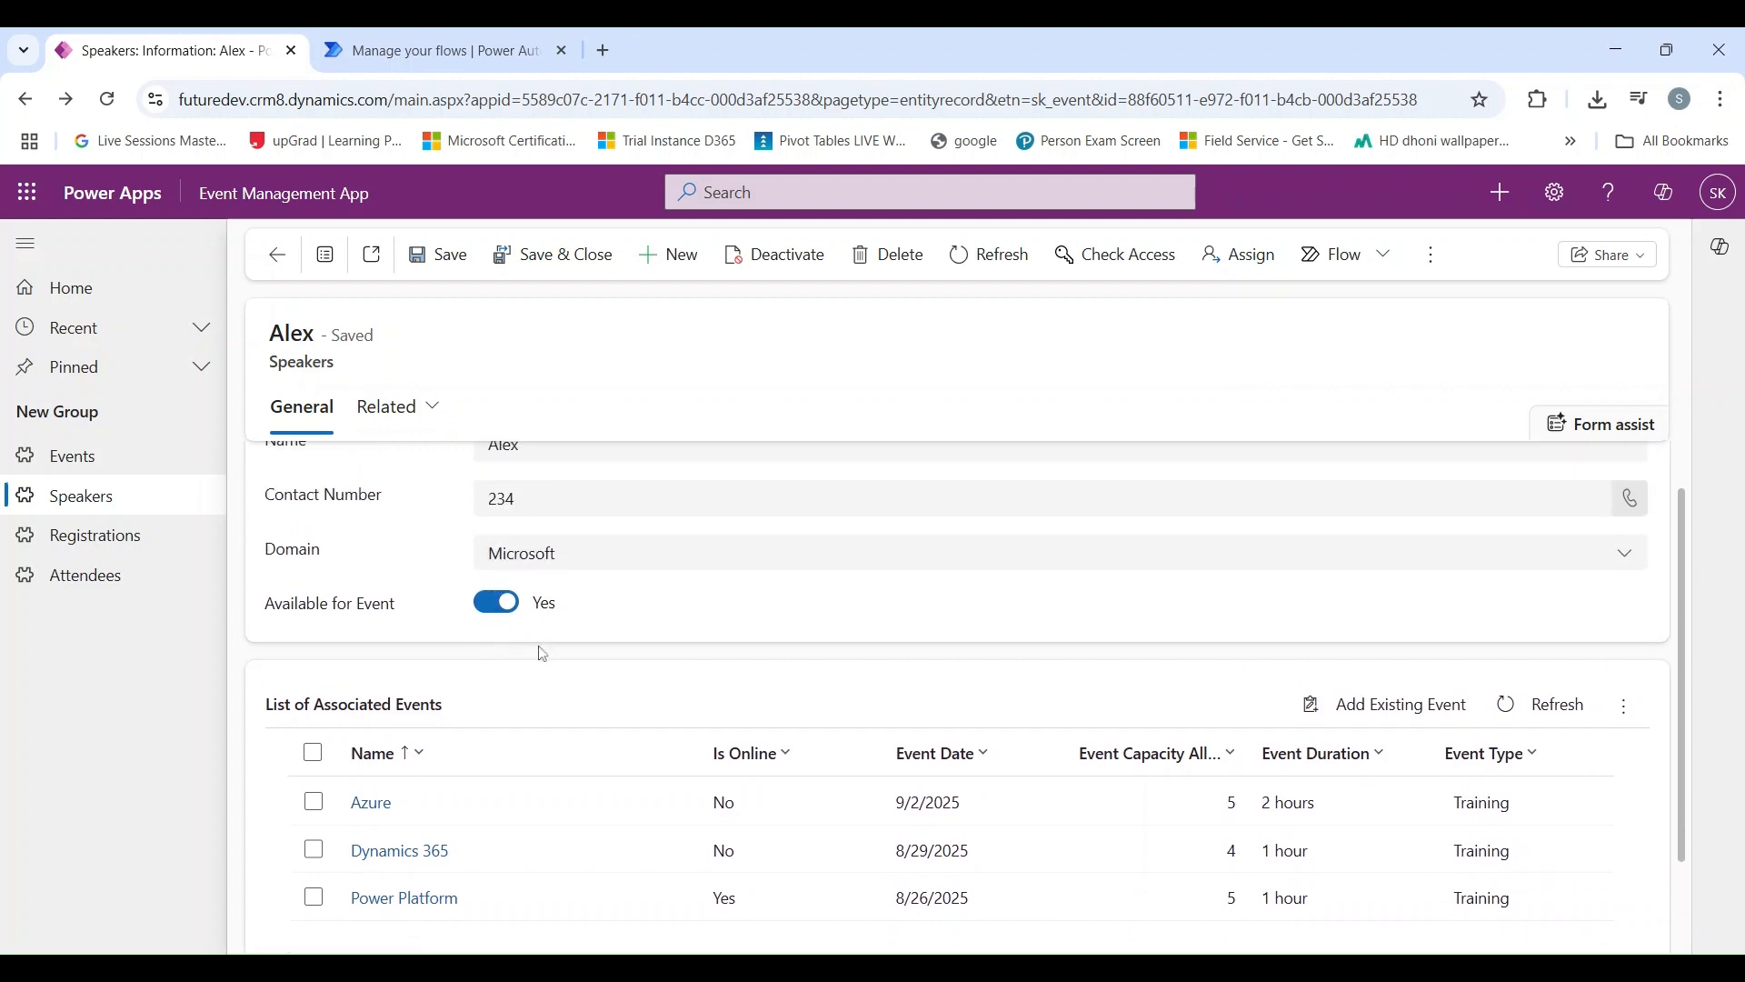
scroll(515, 642, down, 1)
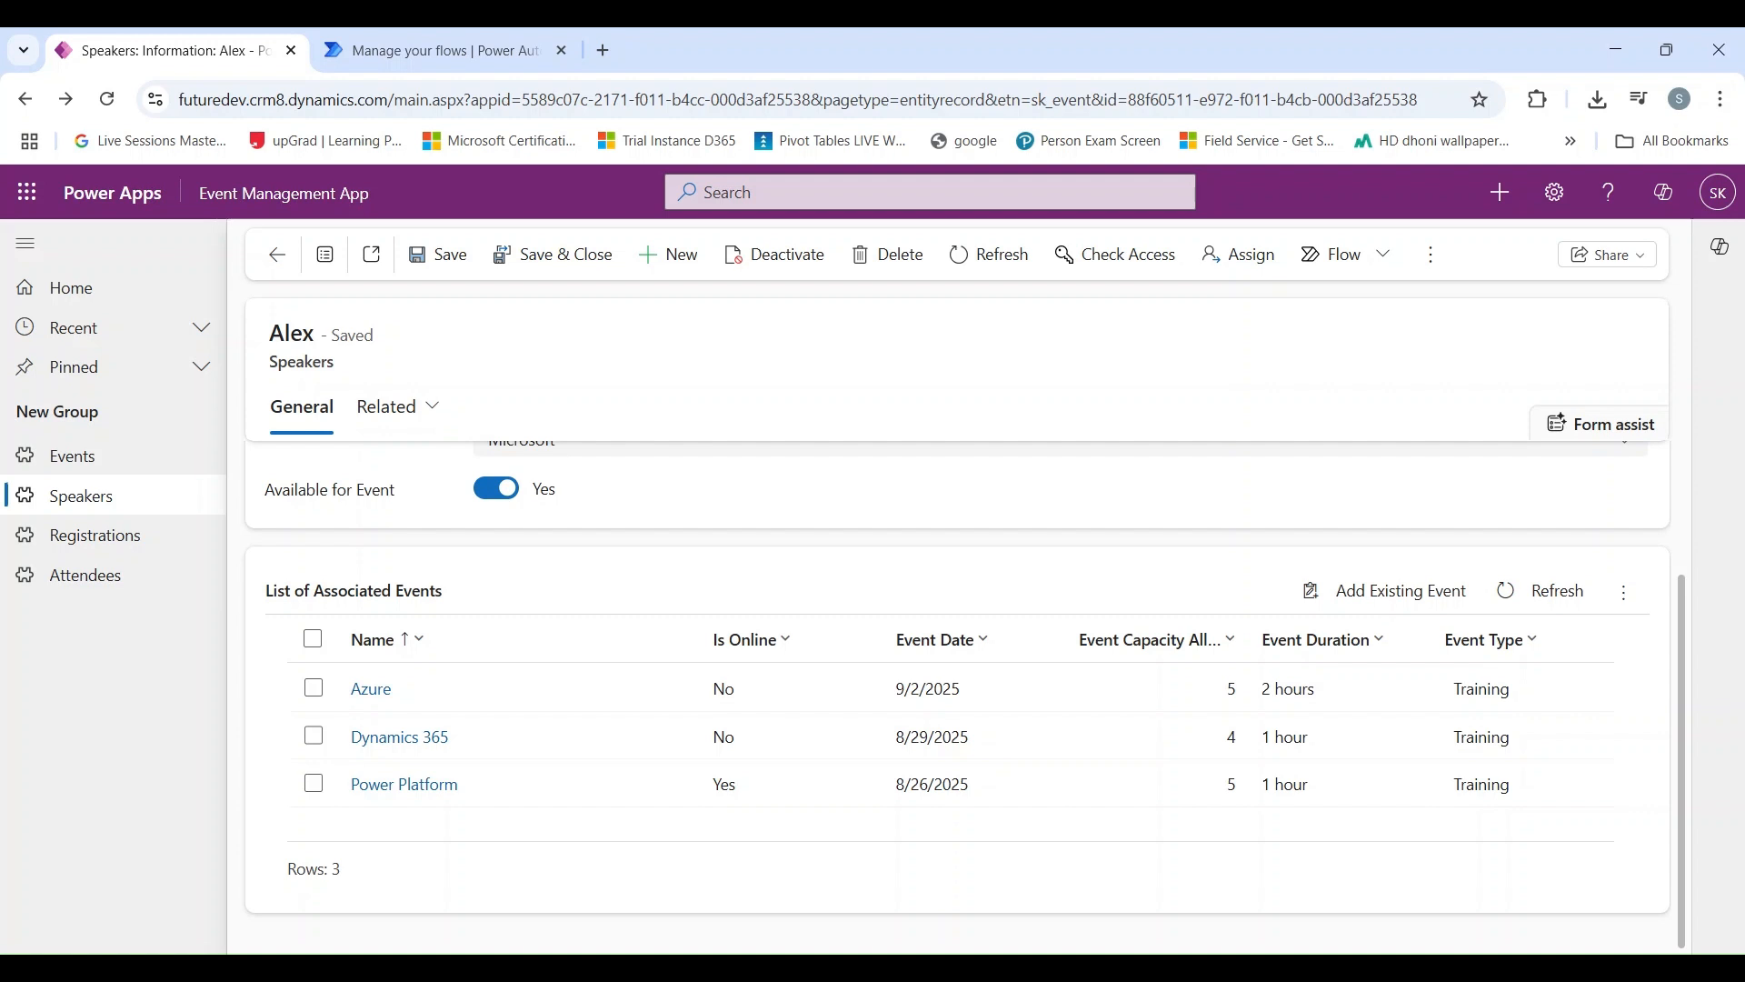
scroll(389, 564, up, 2)
scroll(454, 518, down, 2)
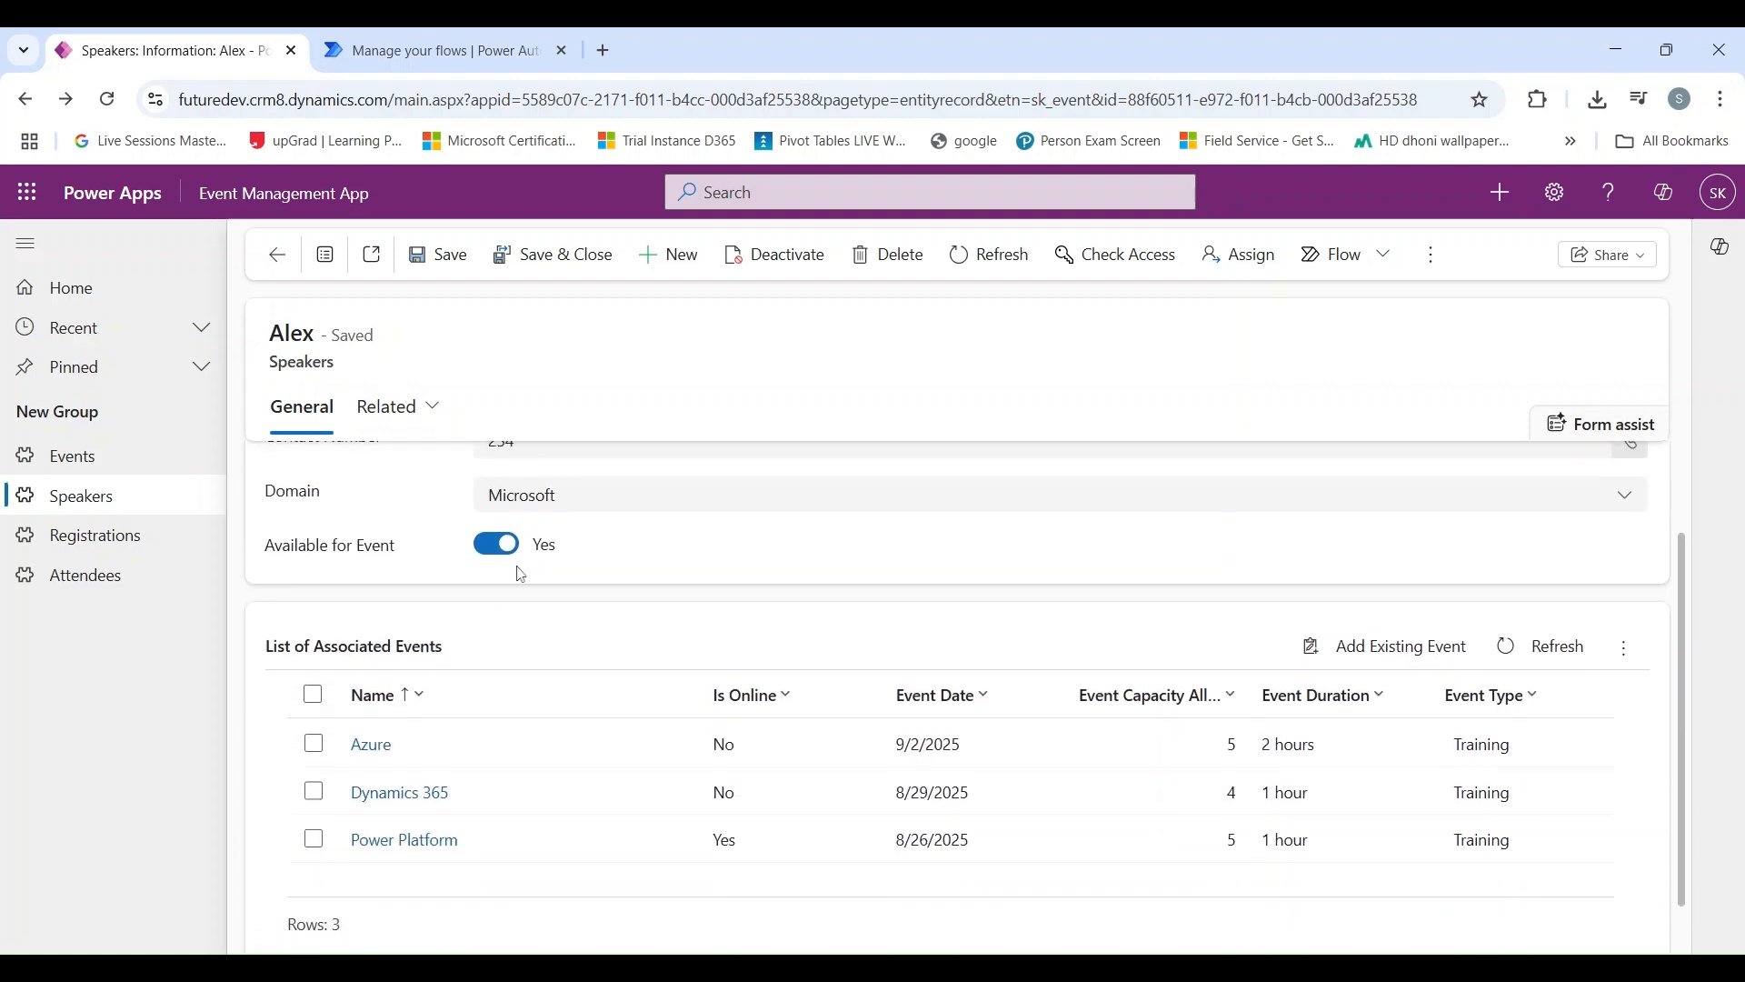
click(509, 563)
click(467, 269)
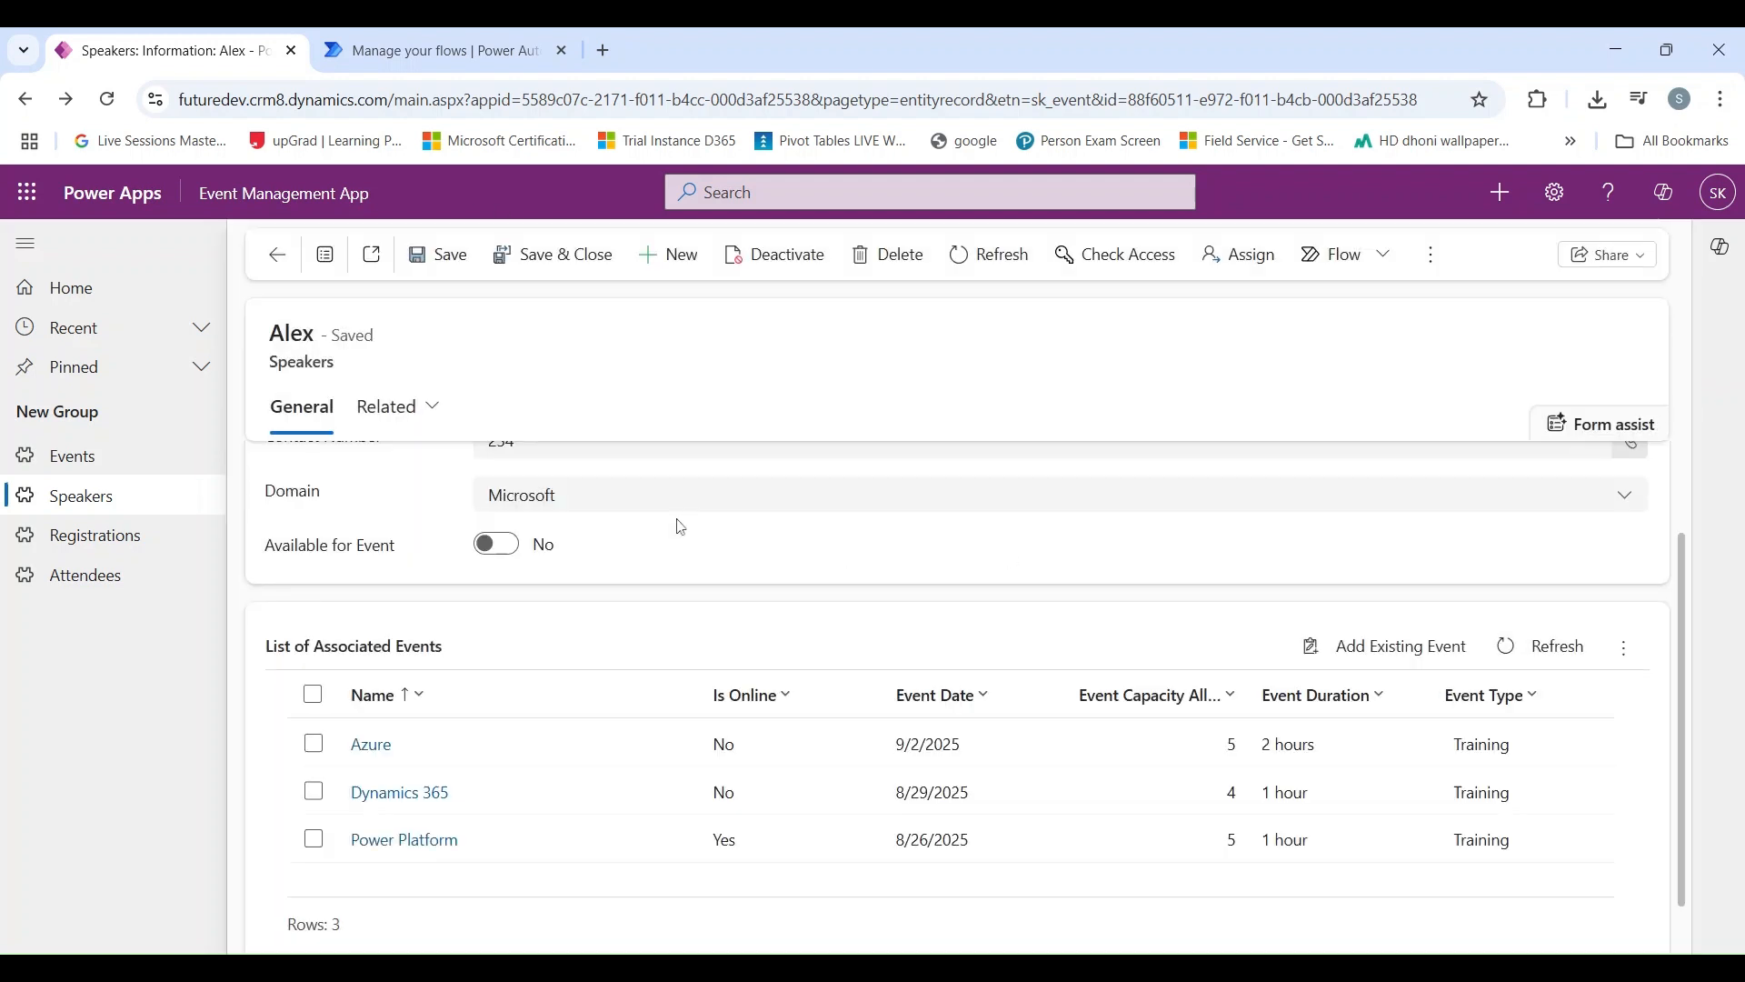
Step: Refresh the speaker's List of Associated Events repeatedly to check the flow's effect on the related events
click(1536, 653)
click(1535, 652)
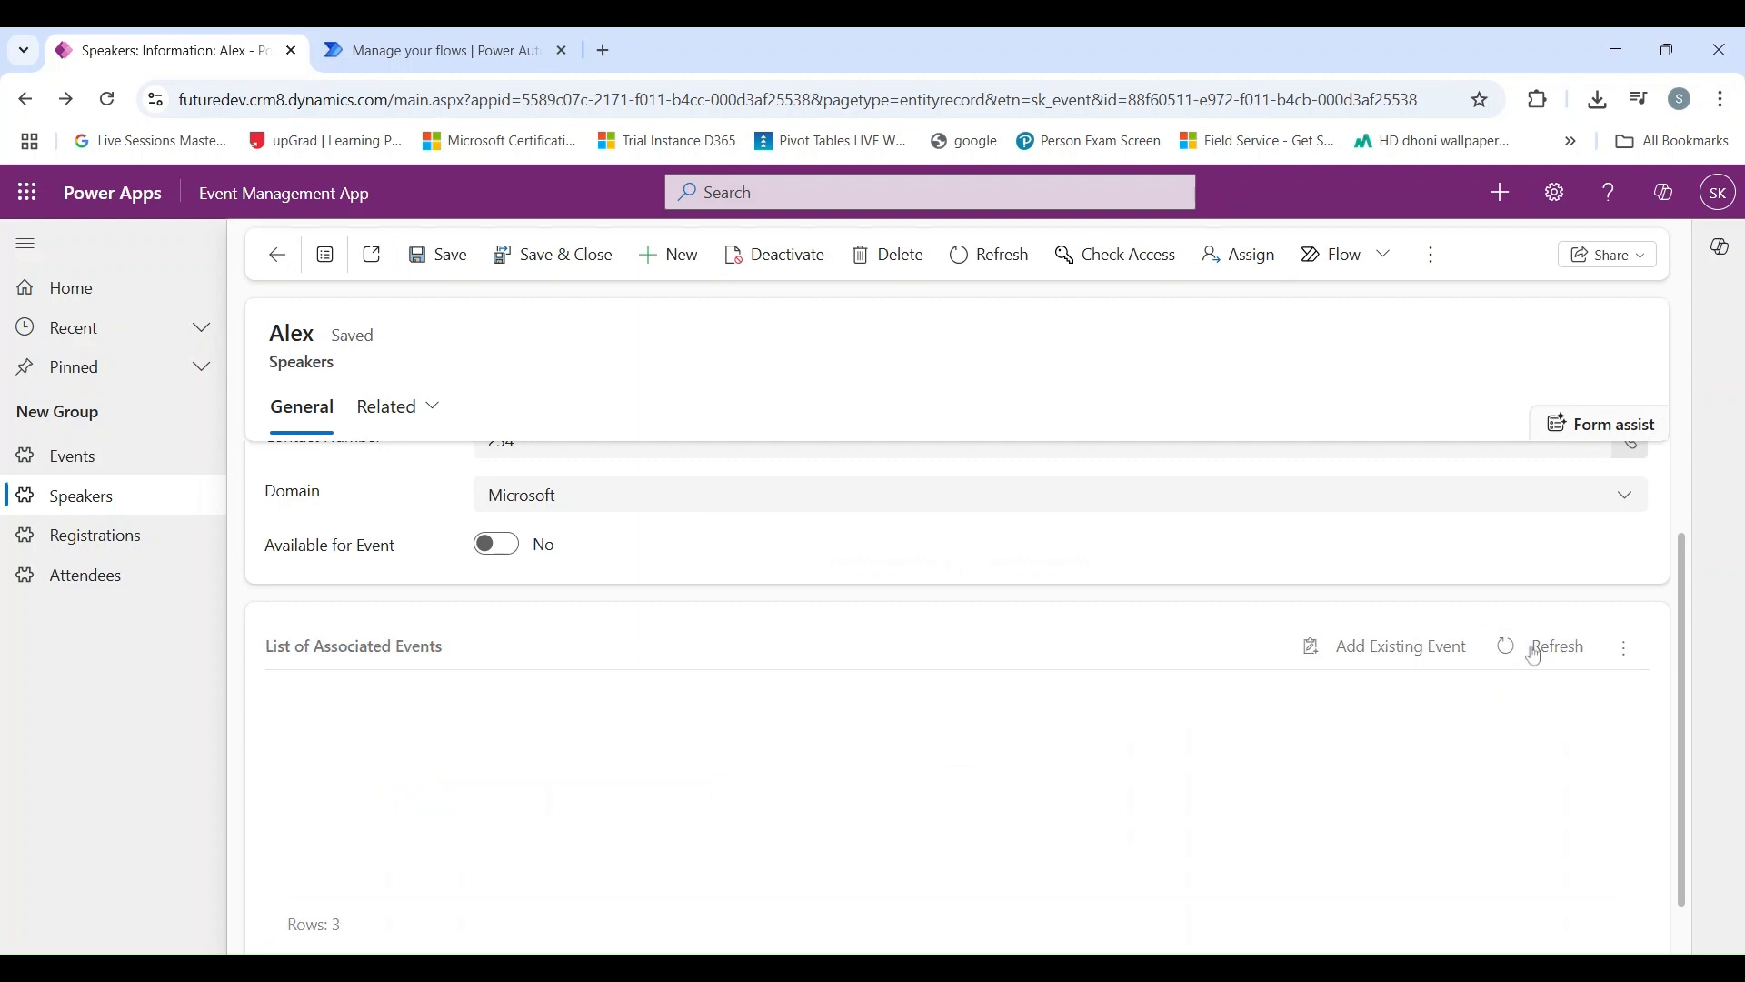
click(1535, 653)
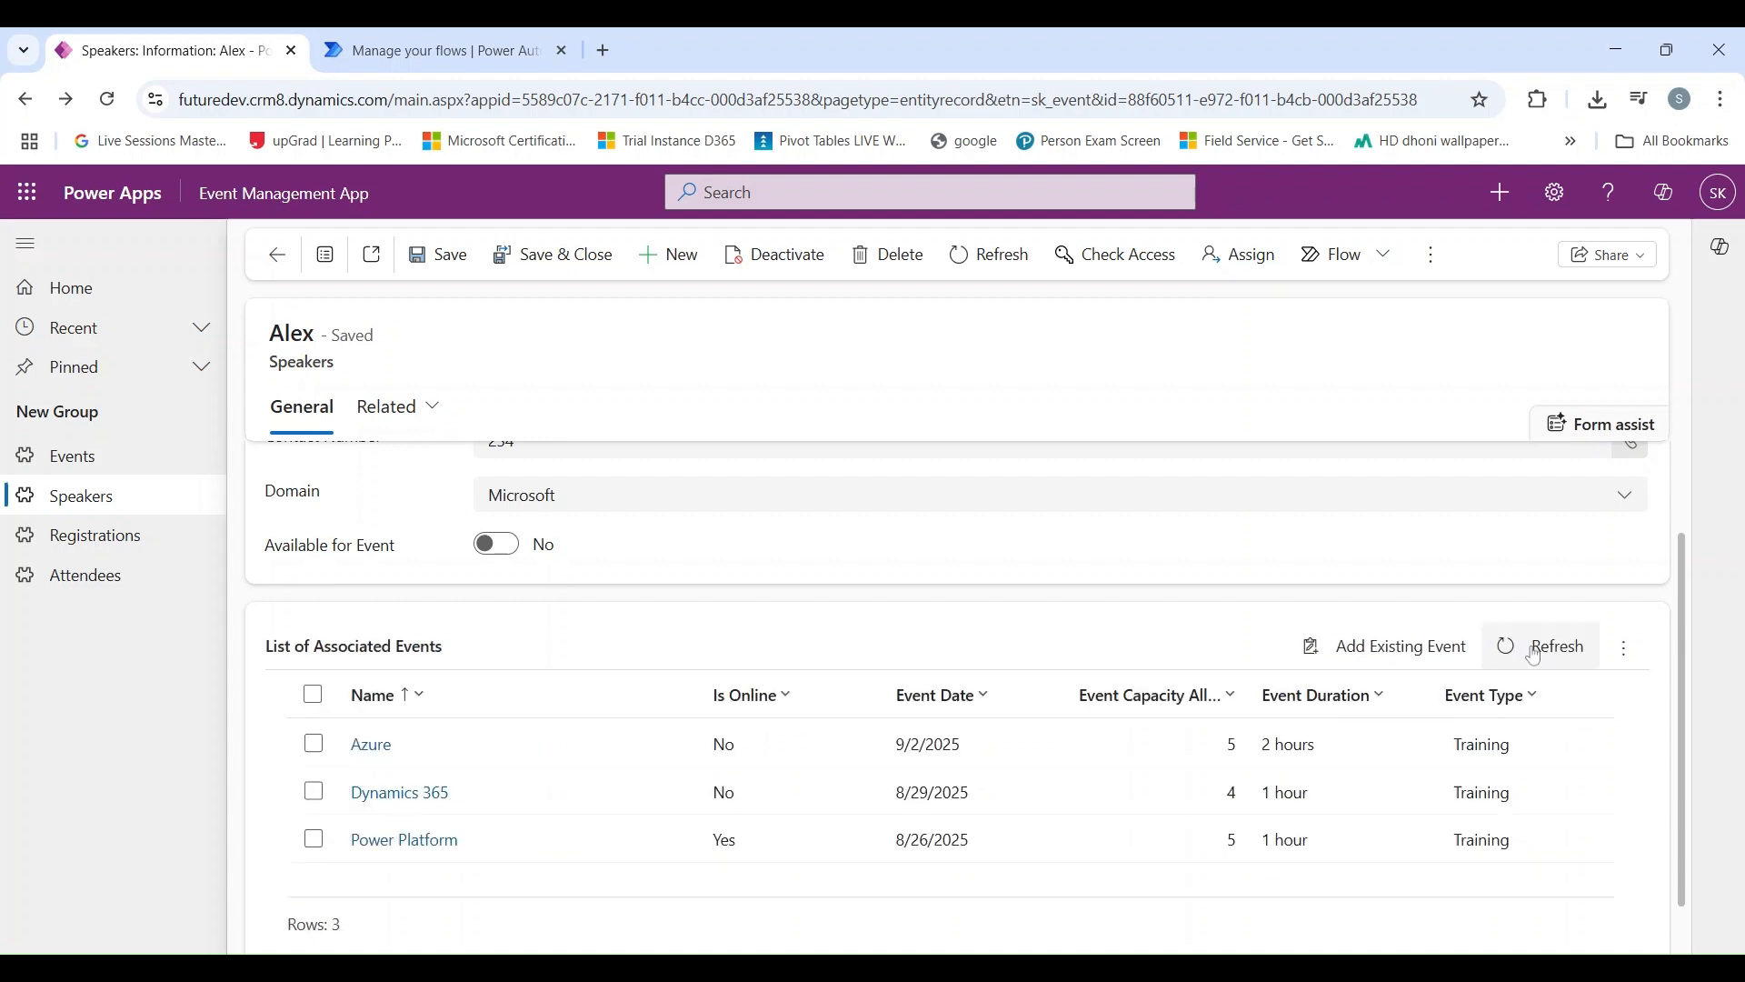
click(1535, 653)
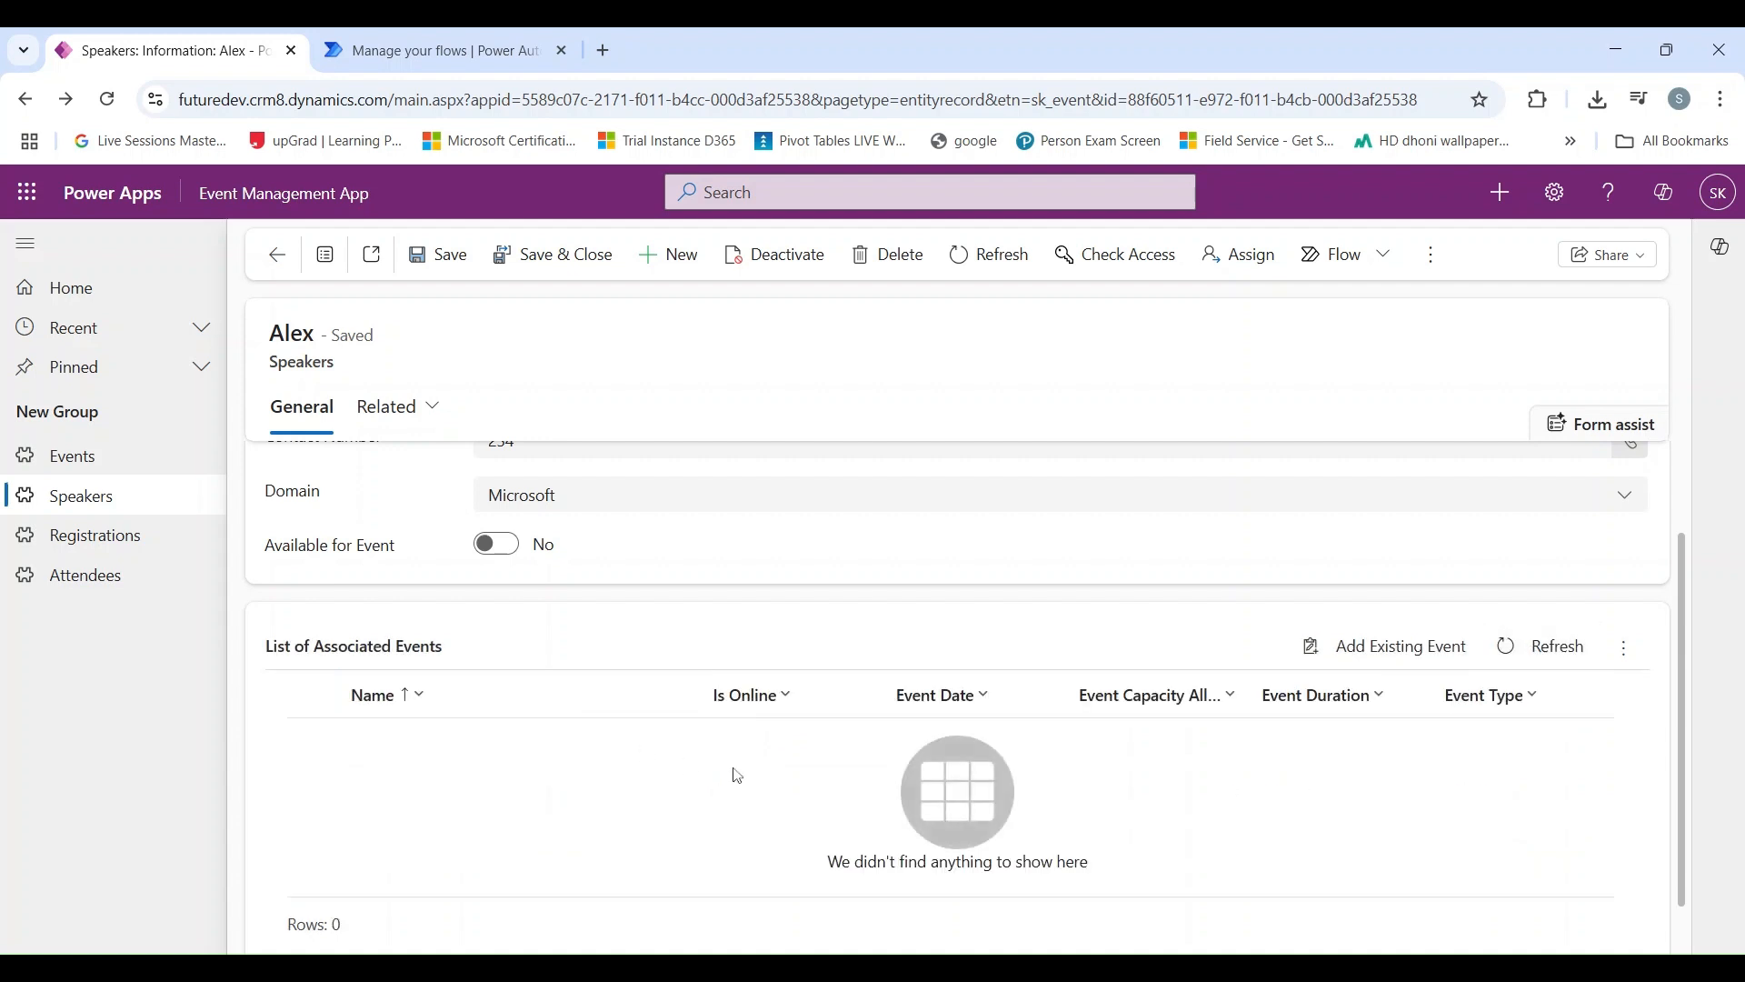
Step: Examine the speaker's availability and List of Associated Events, and check the flow's 28-day run history in Power Automate before returning to the speaker record
scroll(577, 611, up, 2)
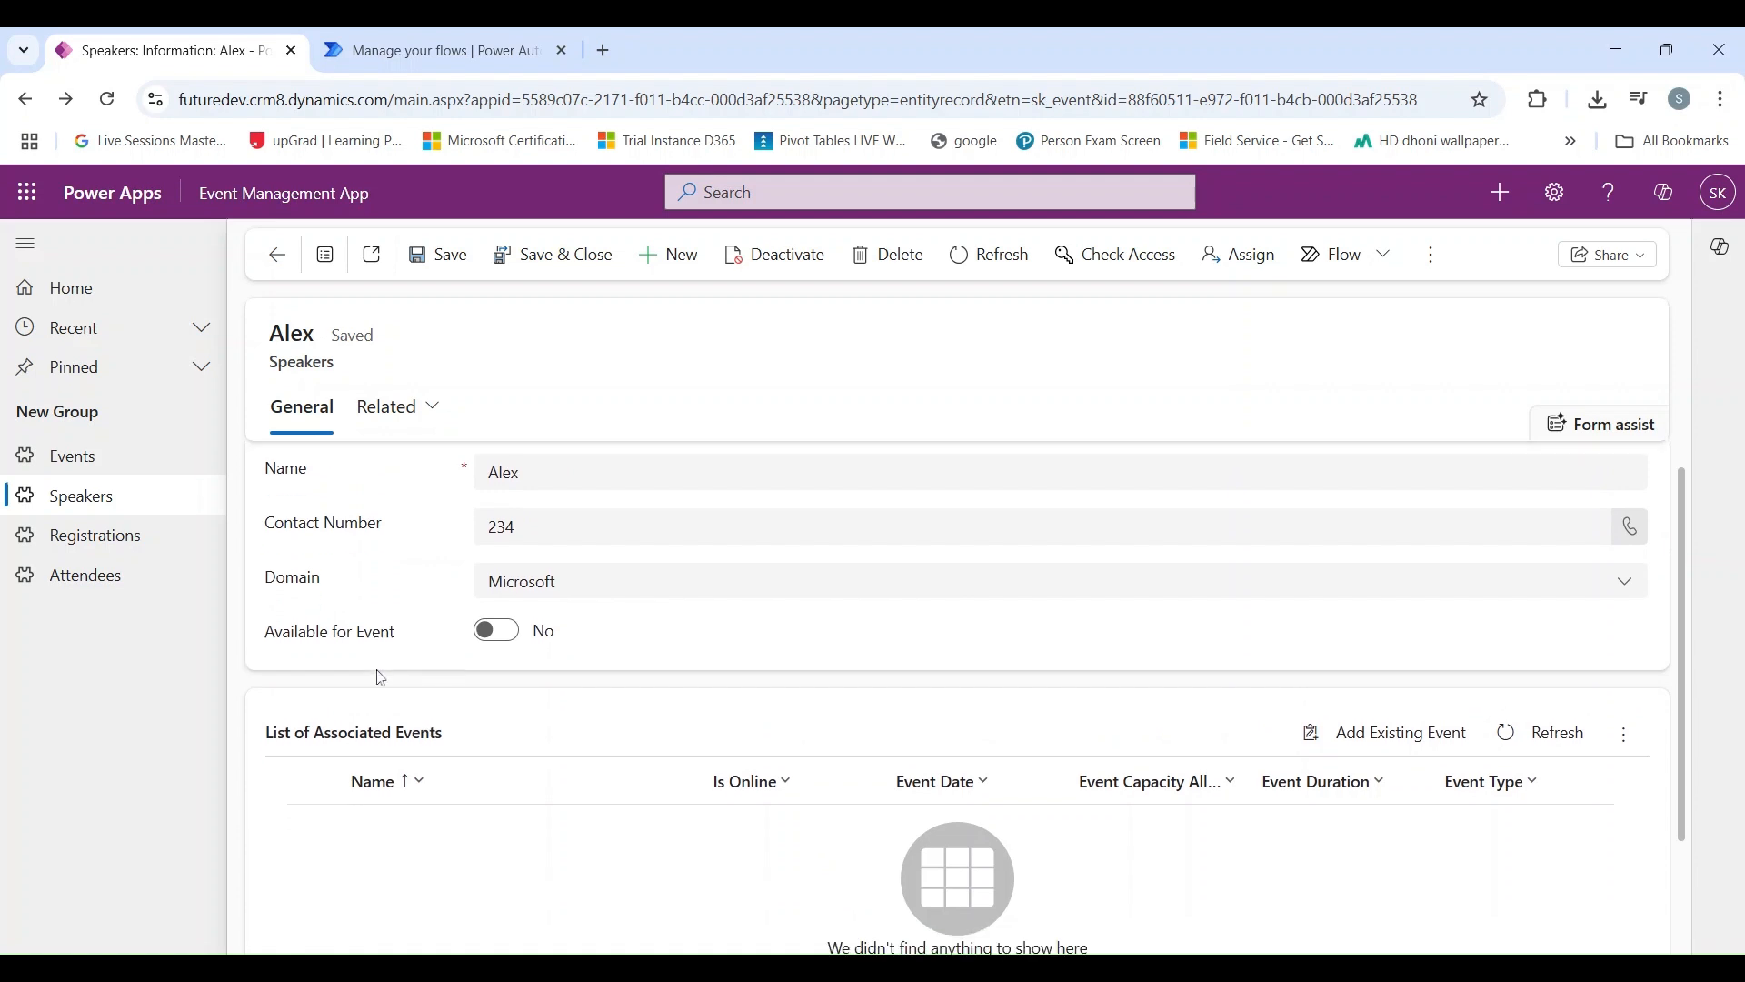
scroll(381, 678, down, 2)
scroll(448, 690, up, 2)
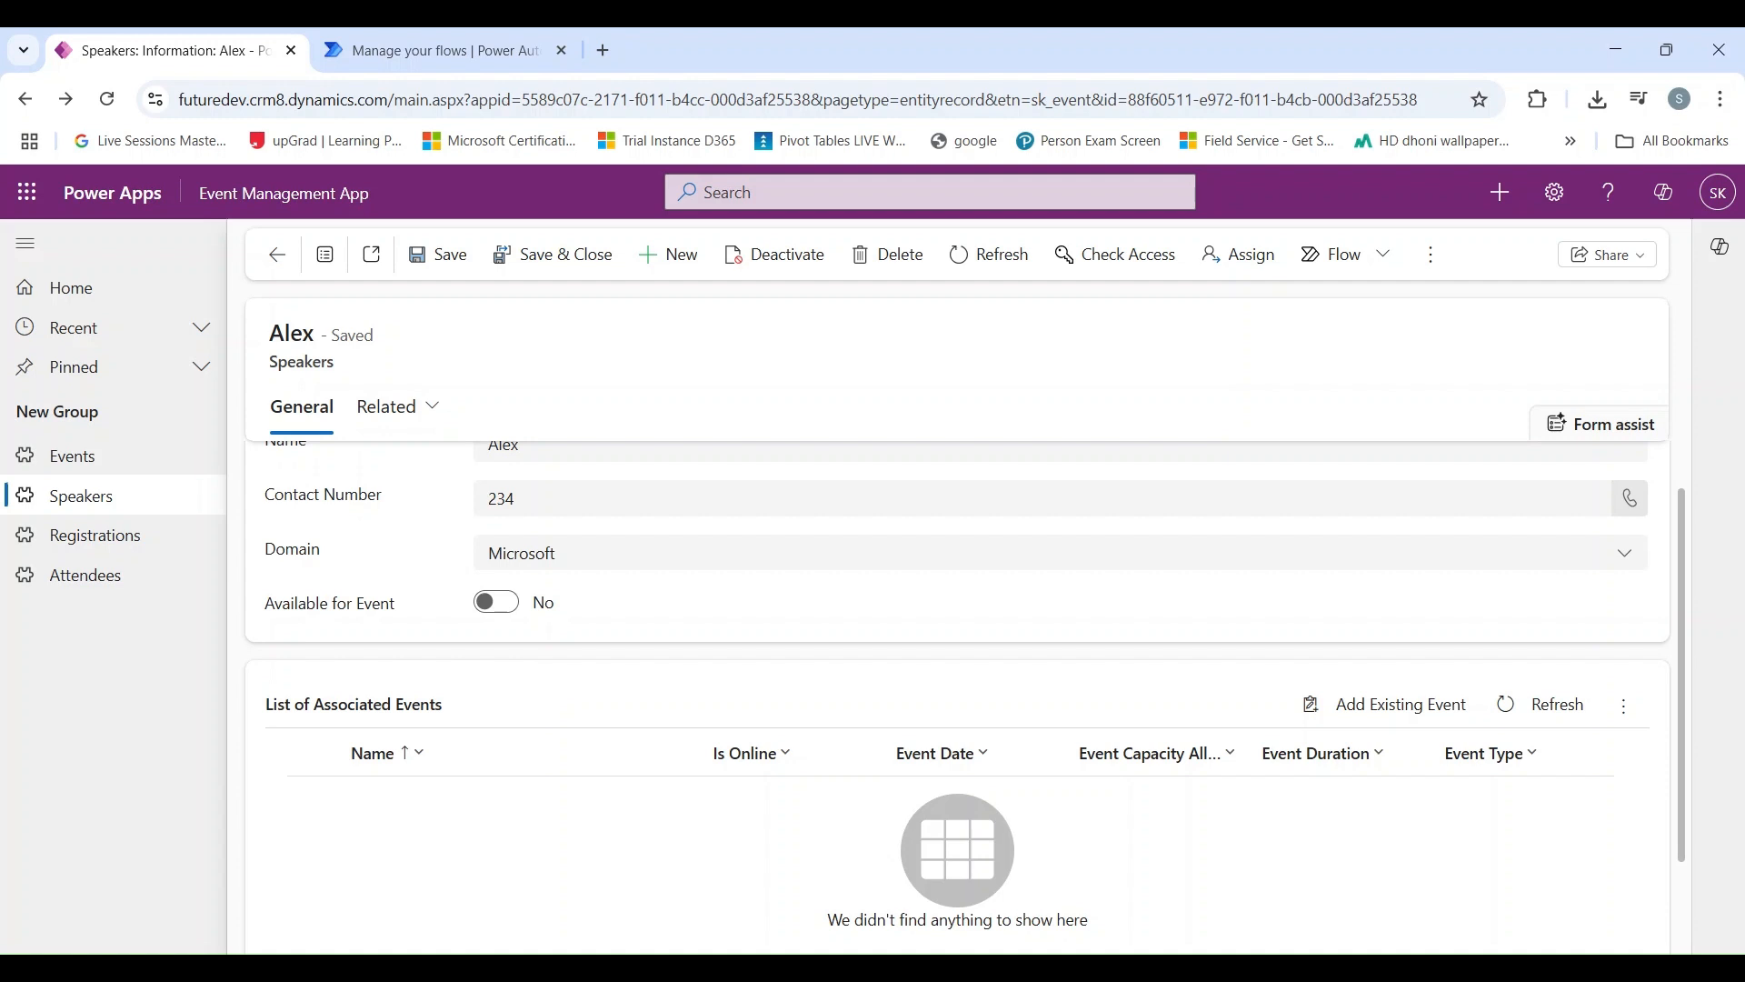
scroll(550, 673, up, 1)
scroll(549, 673, down, 2)
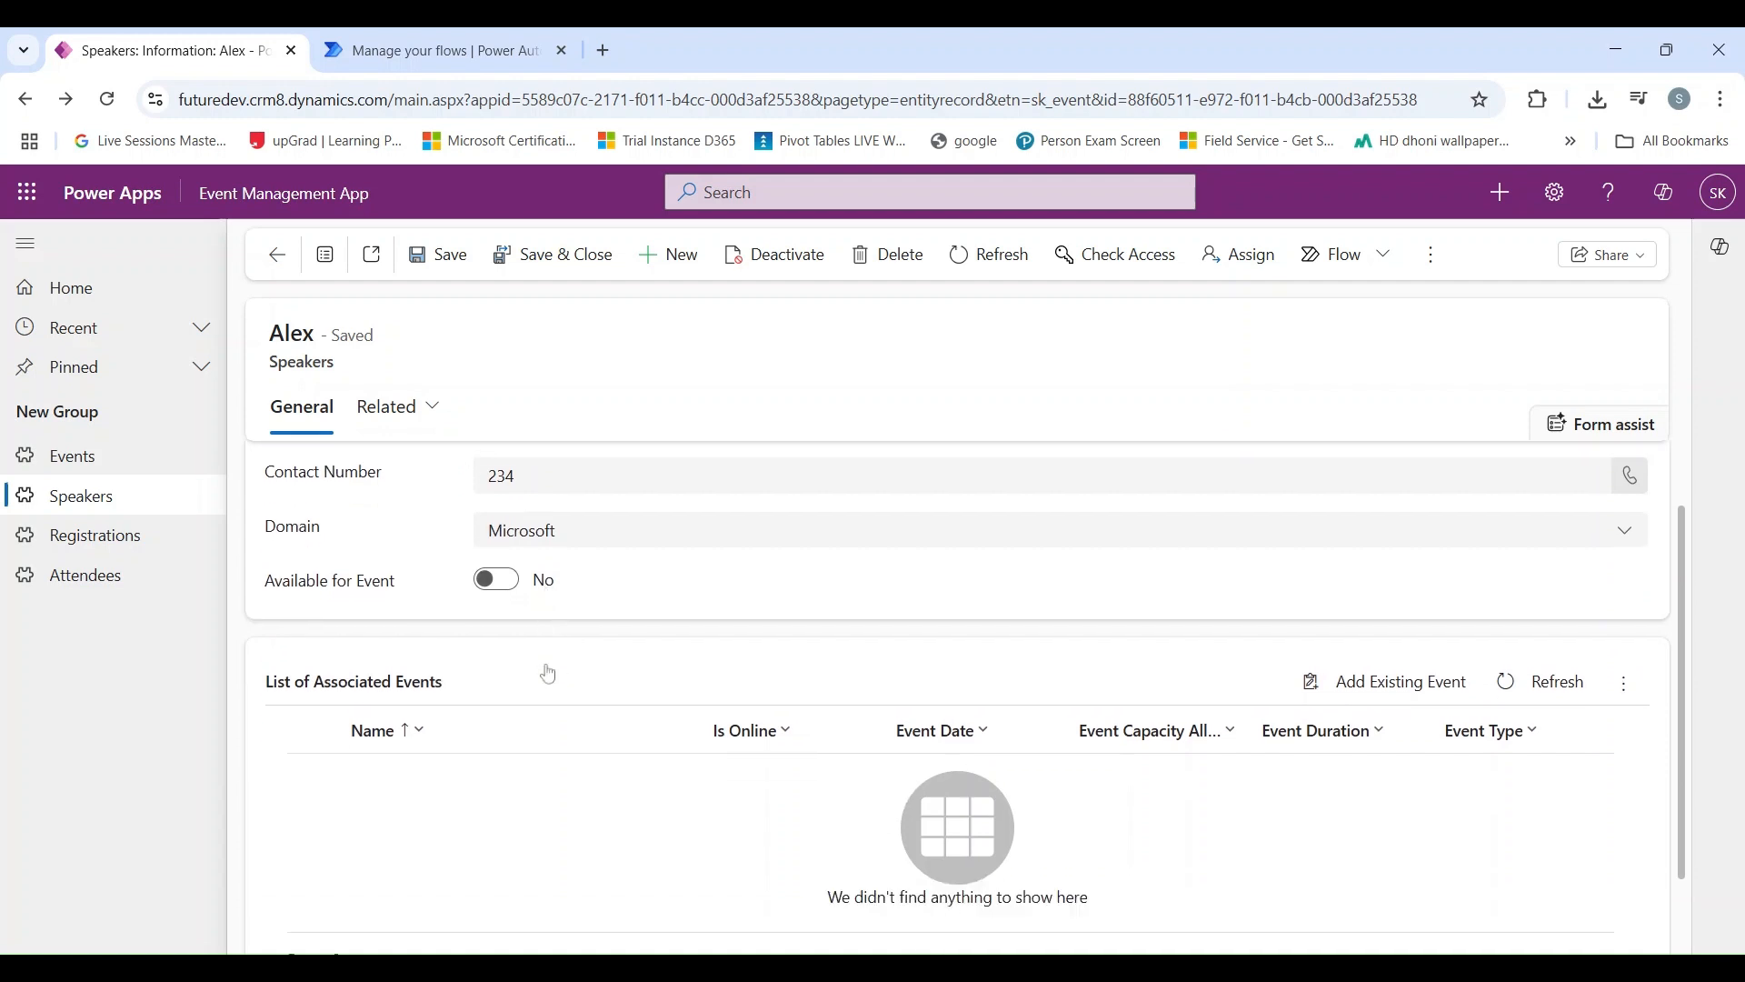
scroll(548, 672, down, 1)
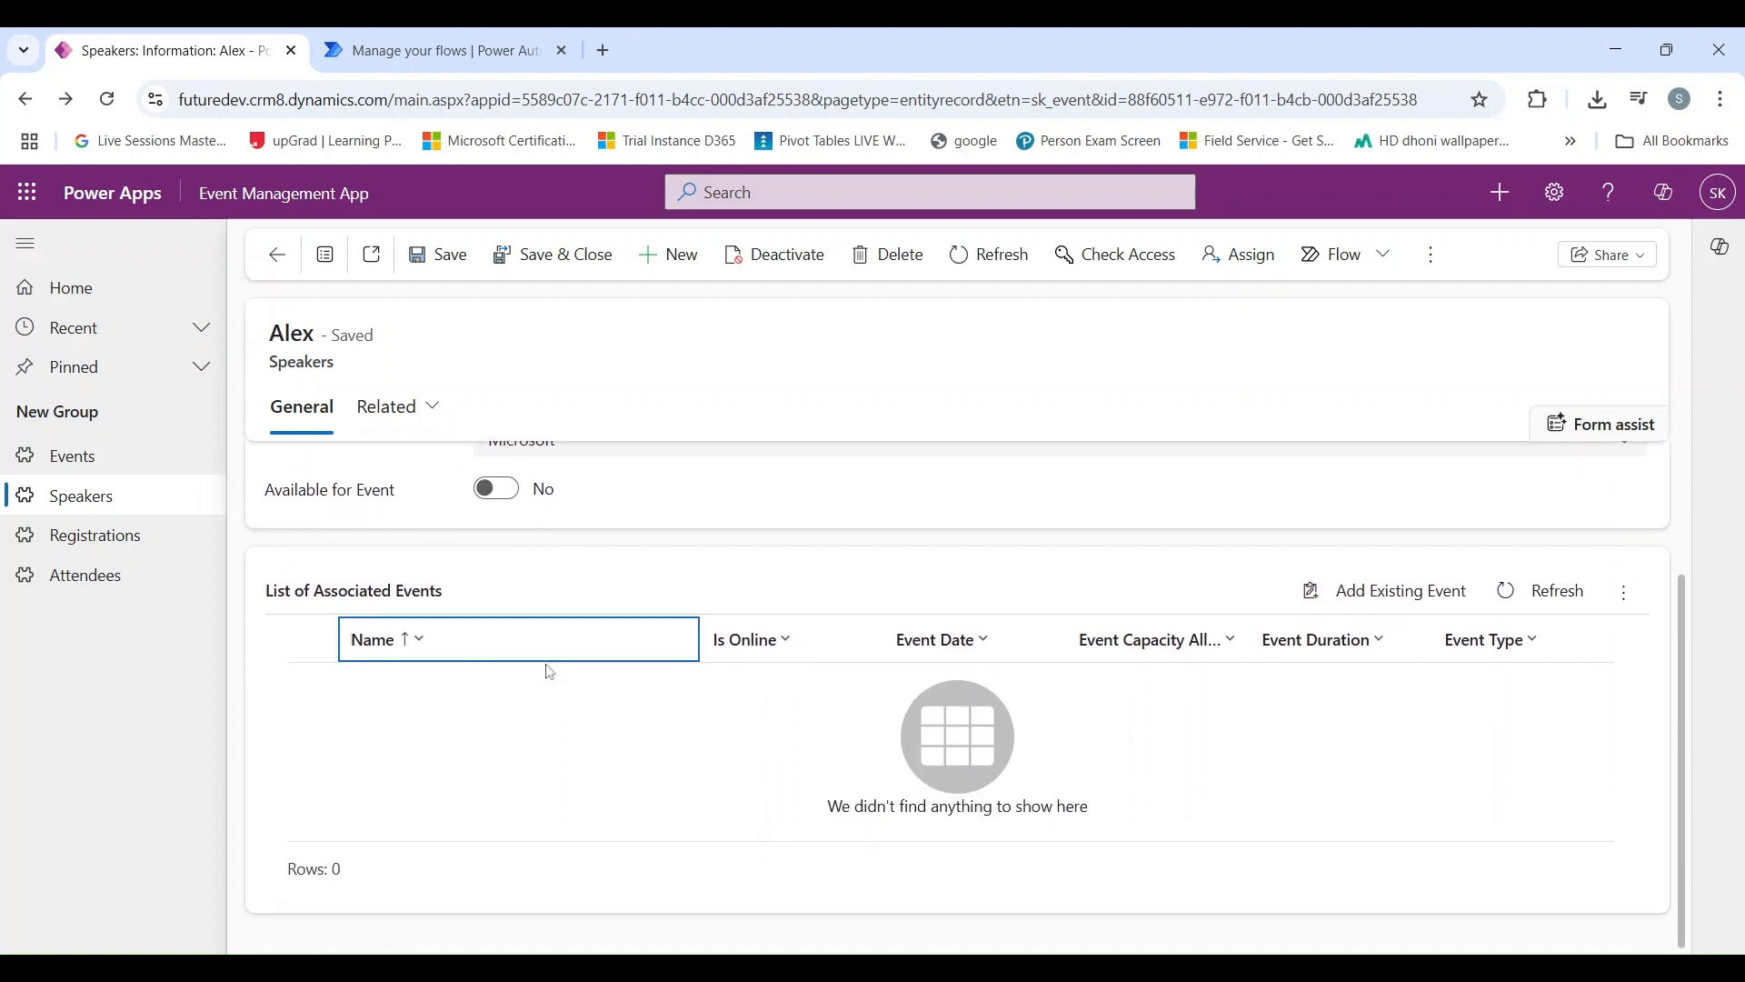
scroll(548, 672, up, 3)
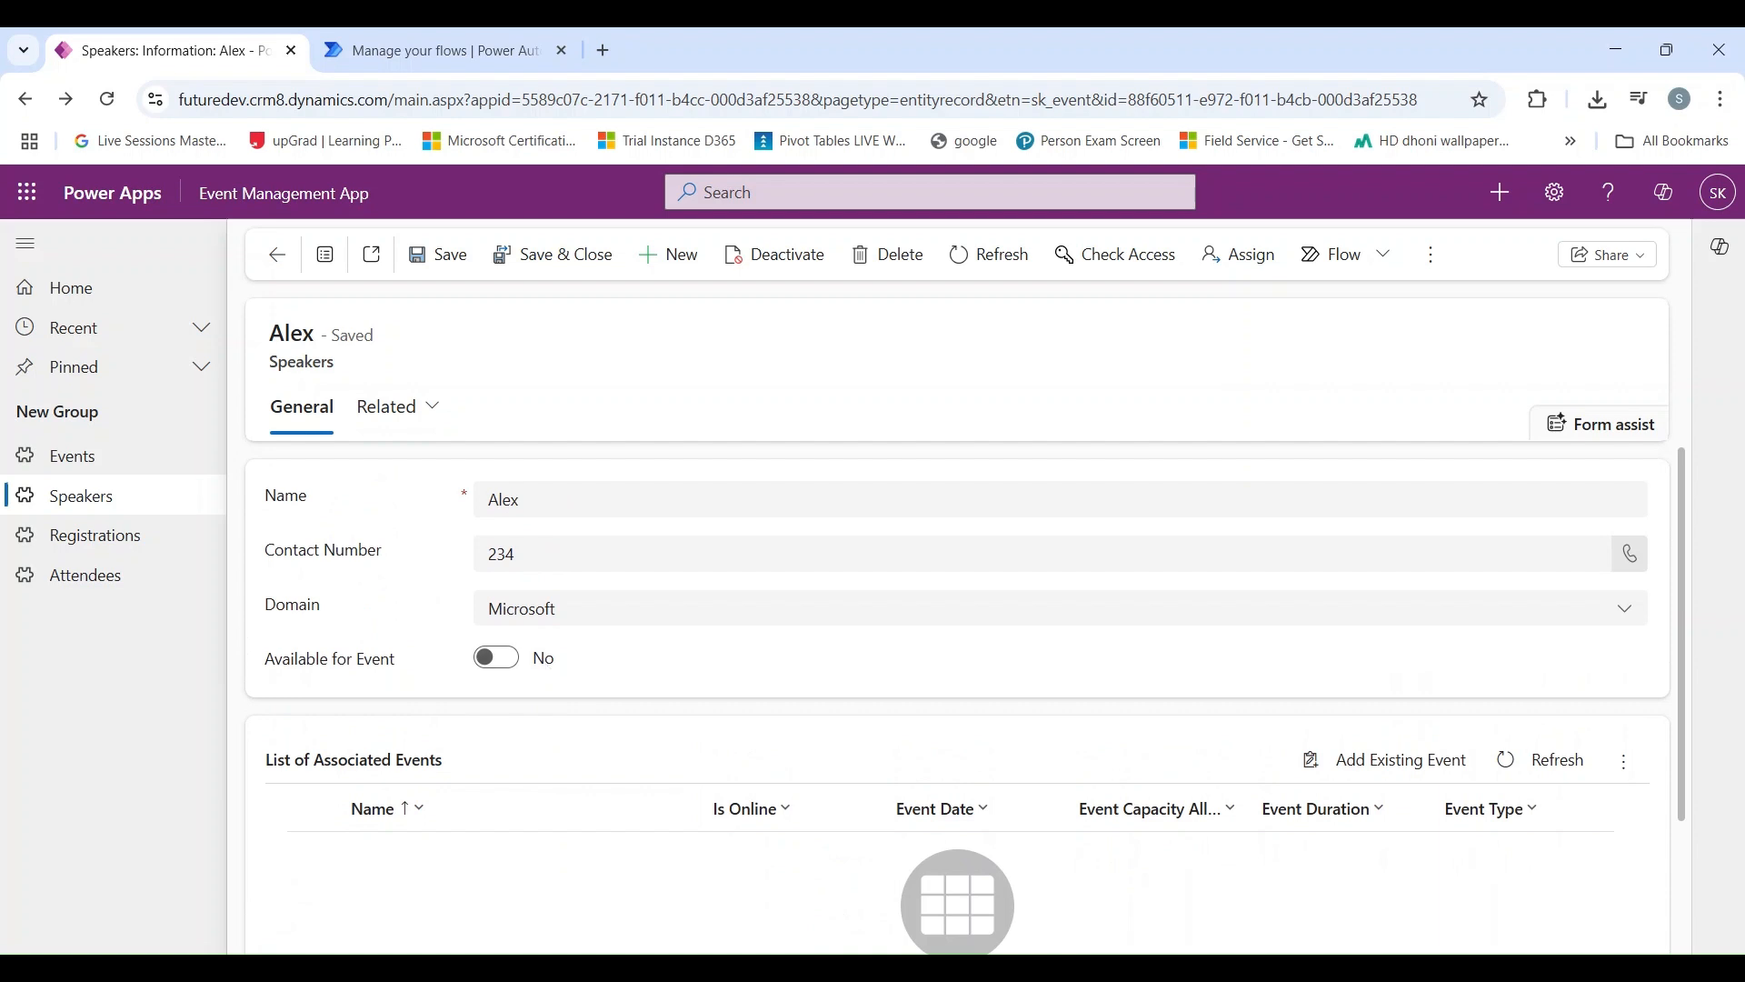
scroll(546, 666, down, 2)
scroll(546, 668, up, 2)
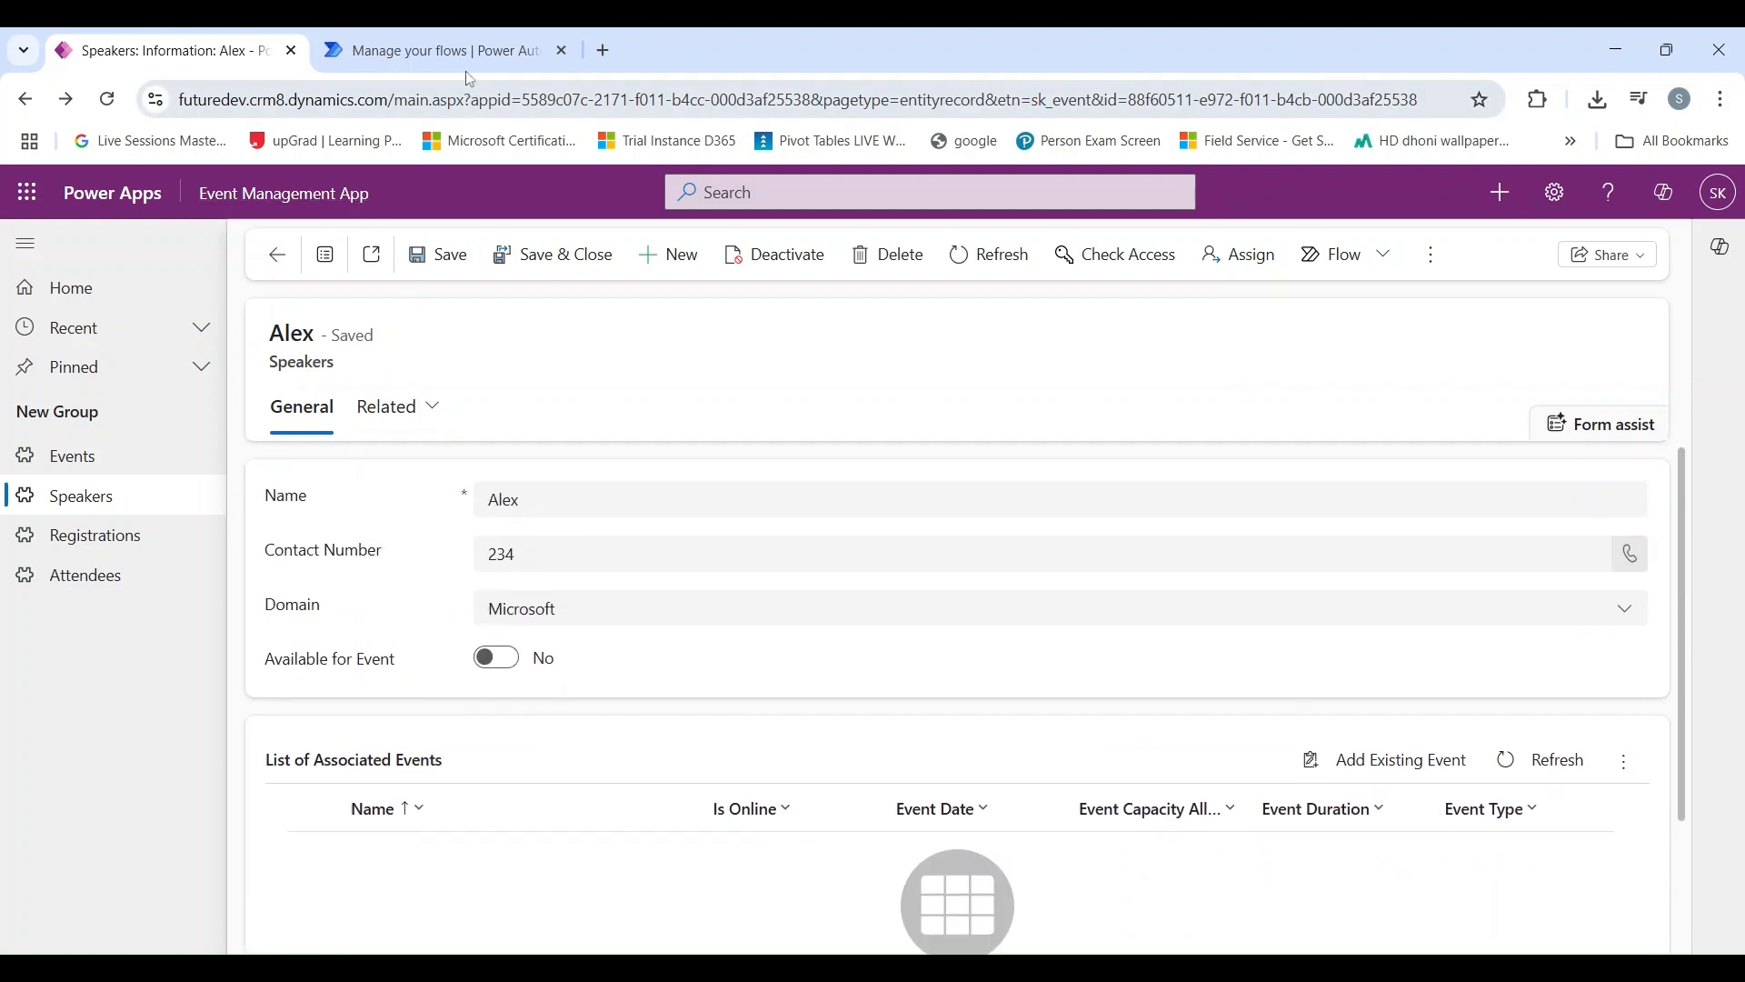
click(455, 51)
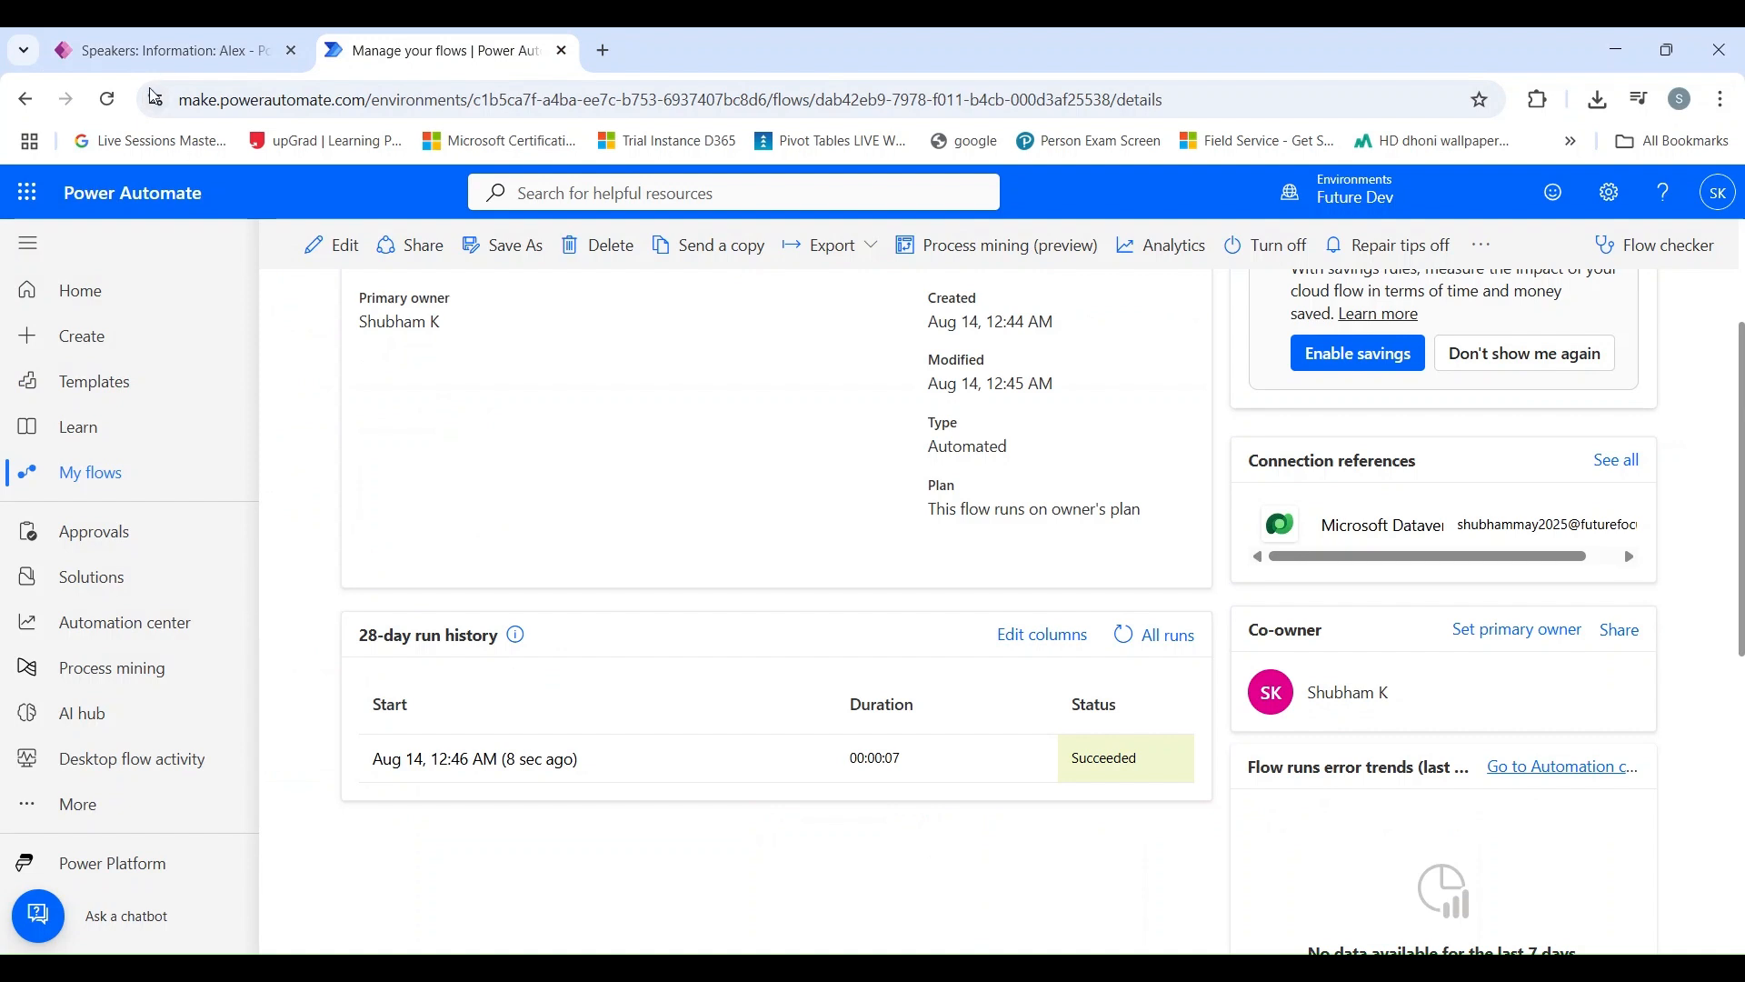
click(164, 51)
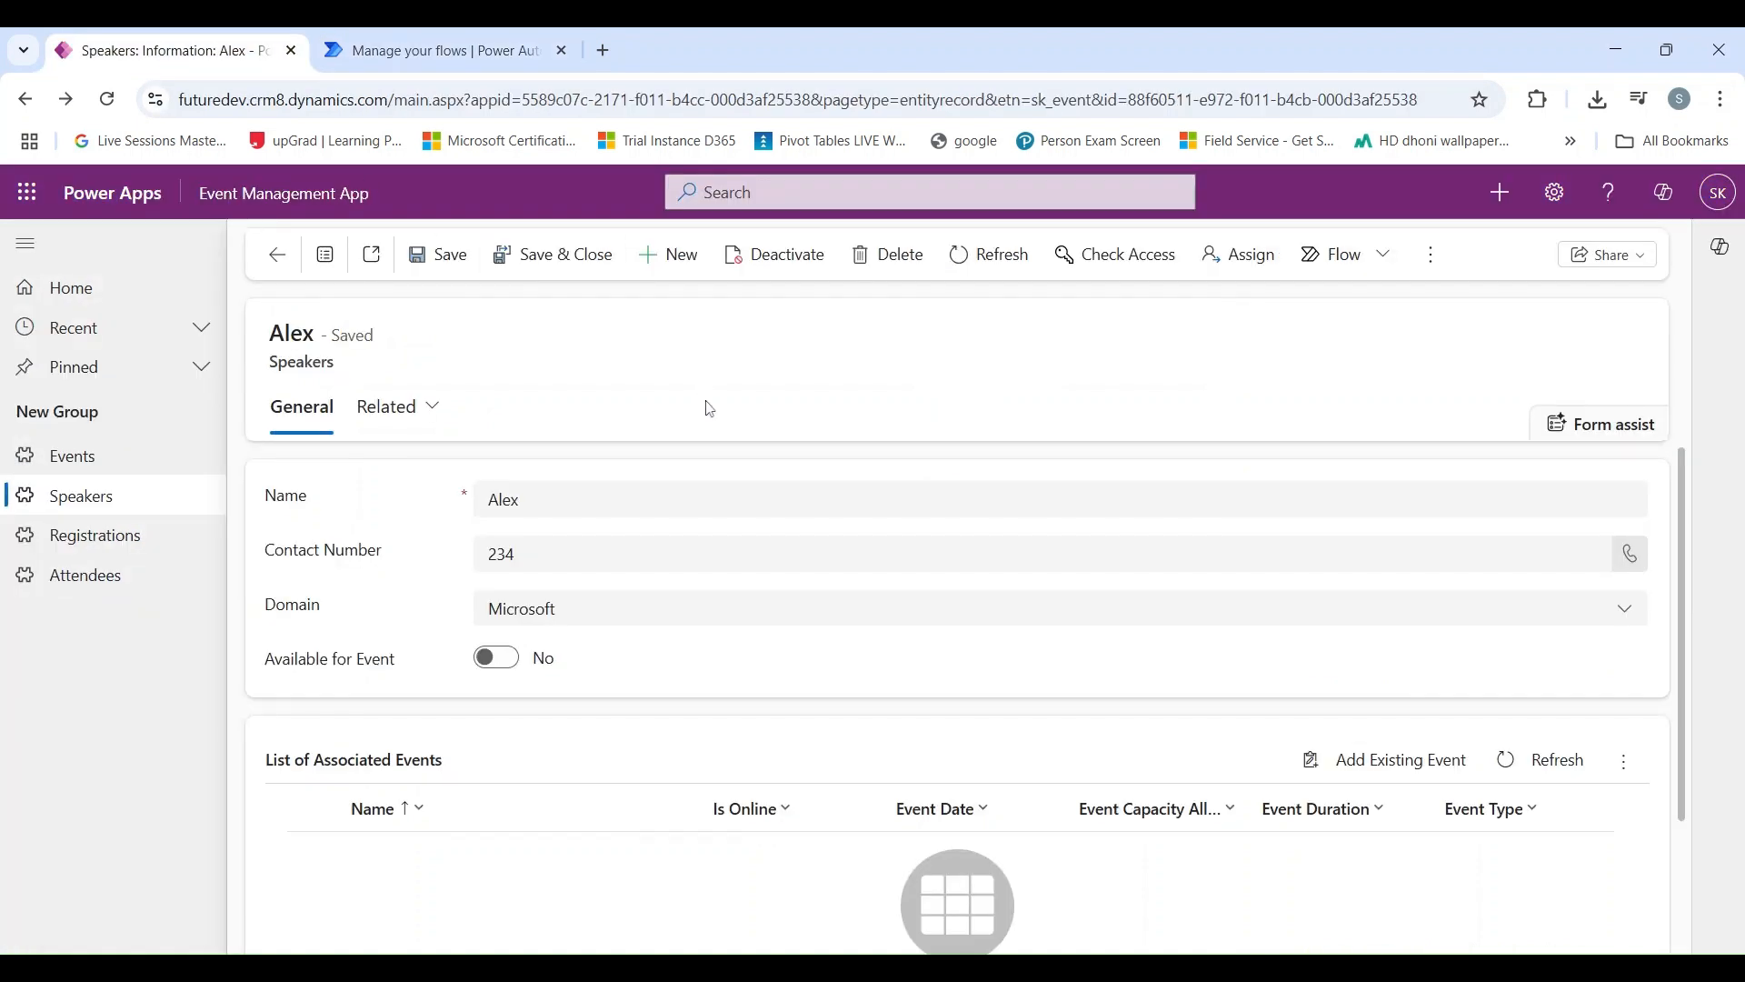